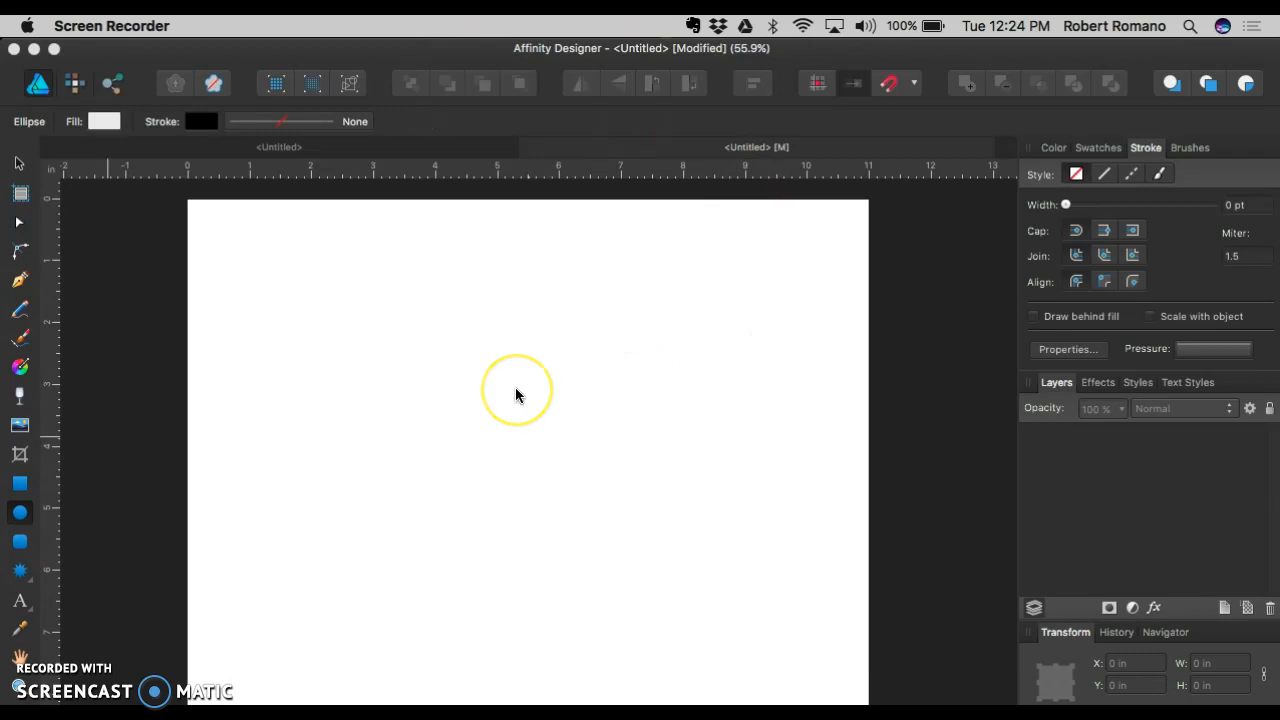
# Step: Create a new Letter (ANSI A) print document in landscape orientation, 11 in wide by 8.5 in high
pyautogui.click(166, 277)
pyautogui.click(195, 27)
pyautogui.click(212, 49)
pyautogui.click(703, 401)
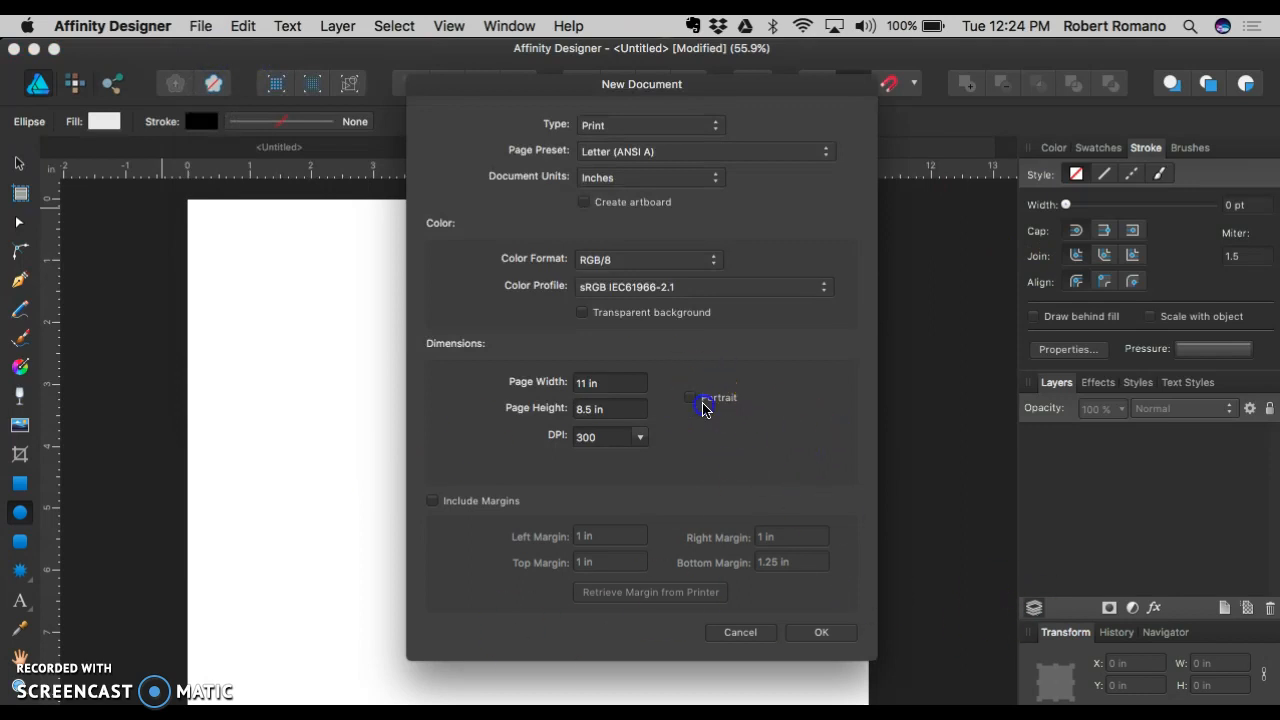
pyautogui.click(811, 623)
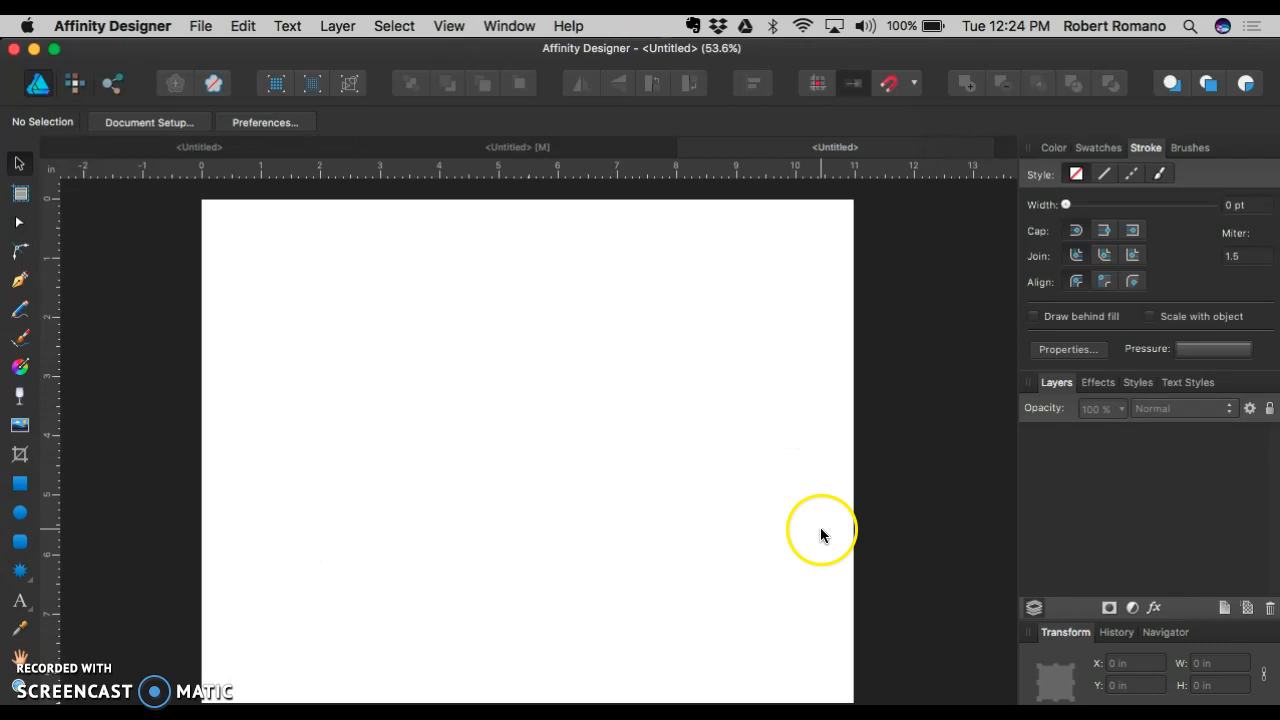
# Step: Draw a horizontal ellipse about 3.26 by 2.27 in near the page's left side for the head
pyautogui.click(18, 513)
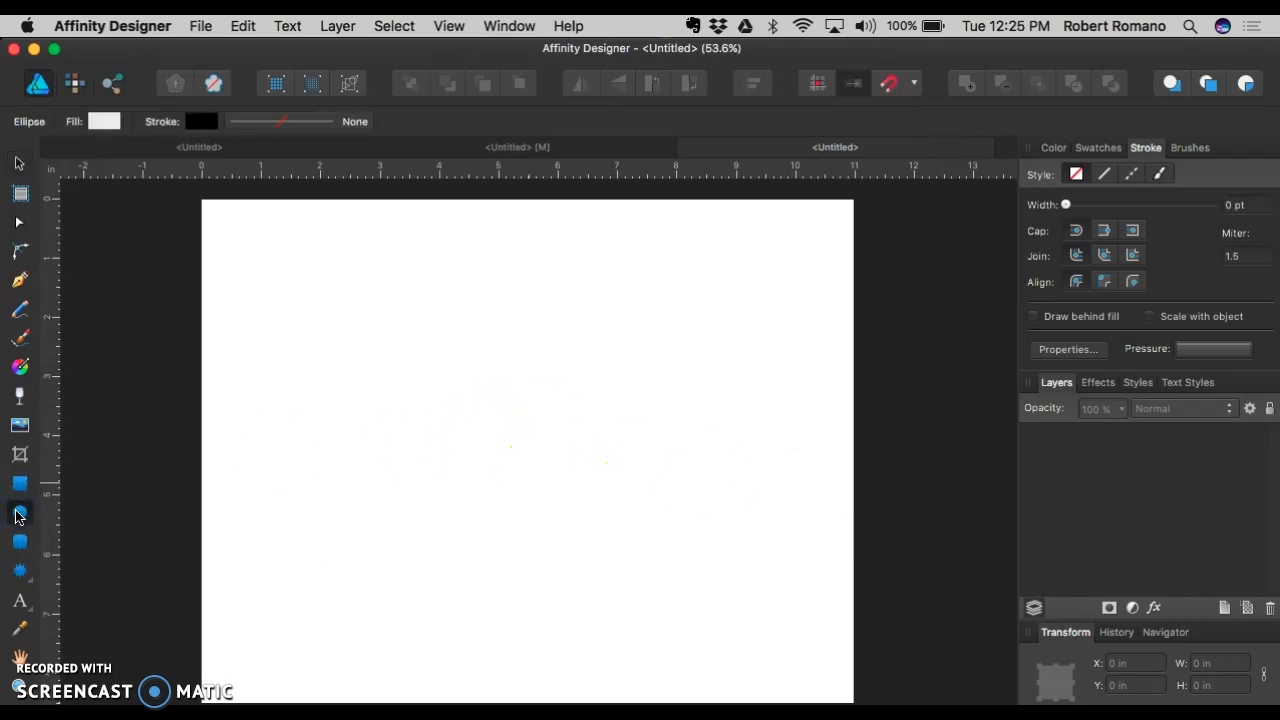
pyautogui.press('super+equal')
pyautogui.press('super+minus')
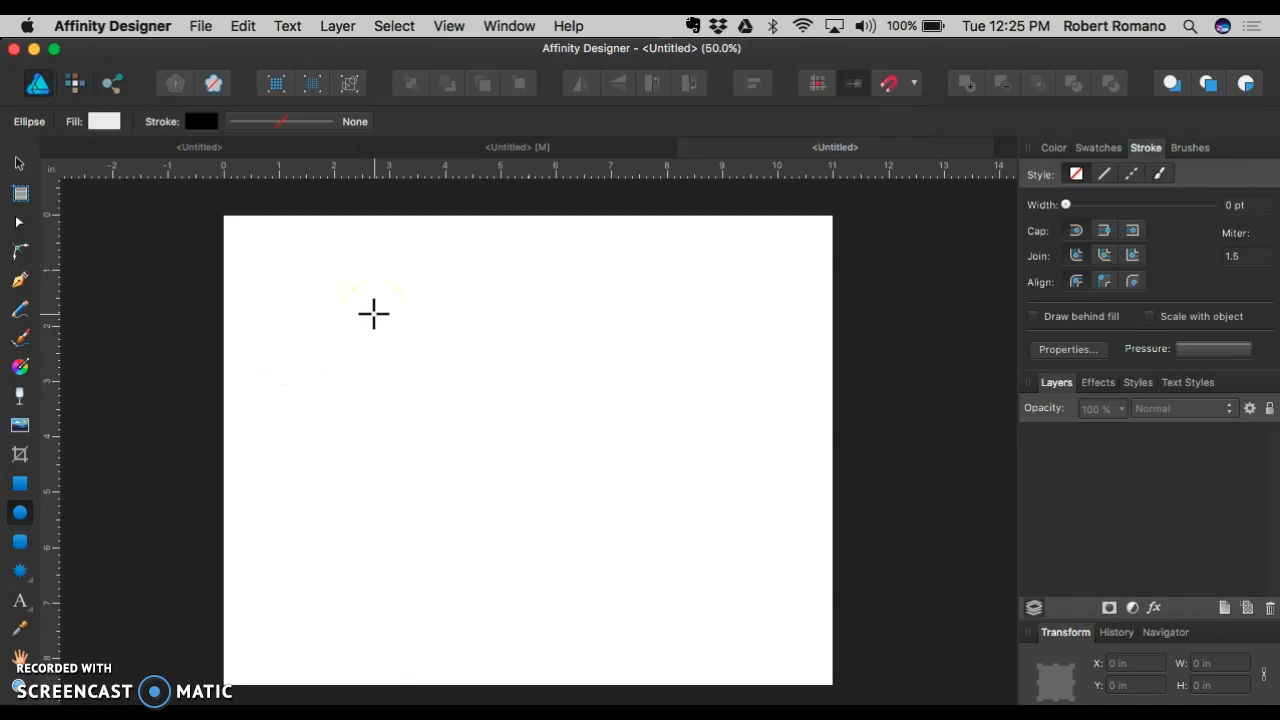
pyautogui.press('super+equal')
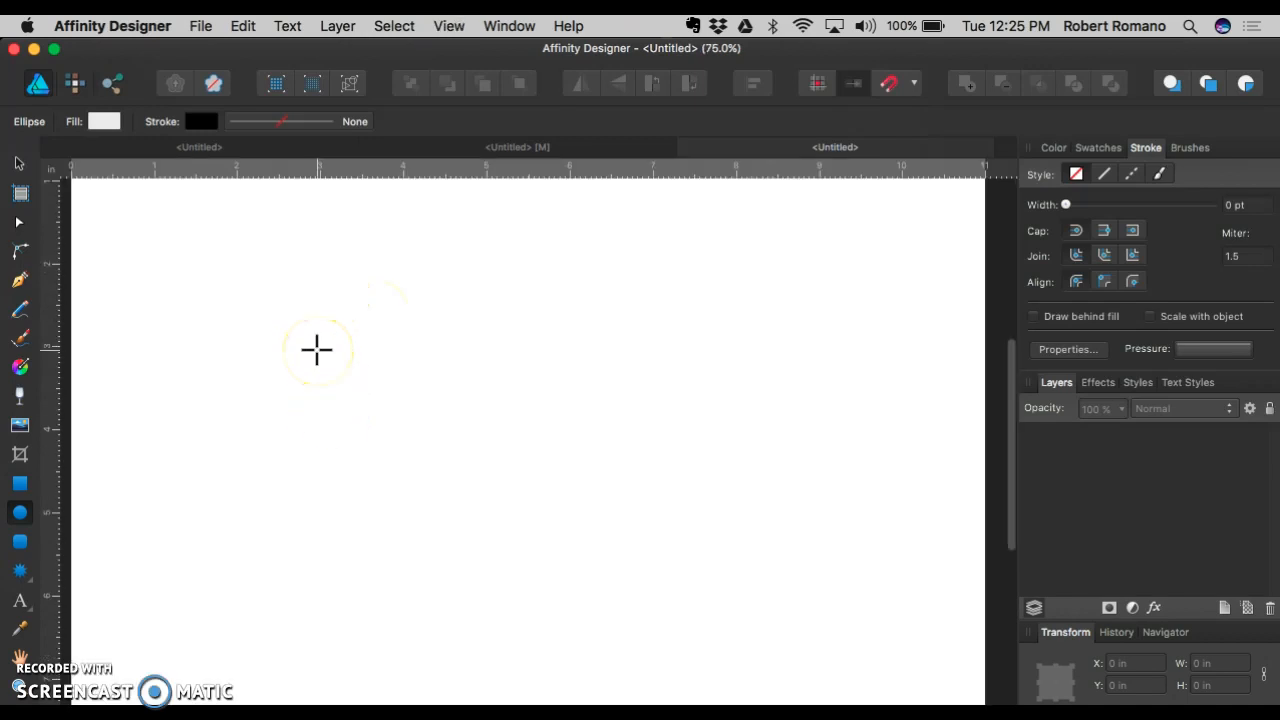
pyautogui.hscroll(3, 316, 349)
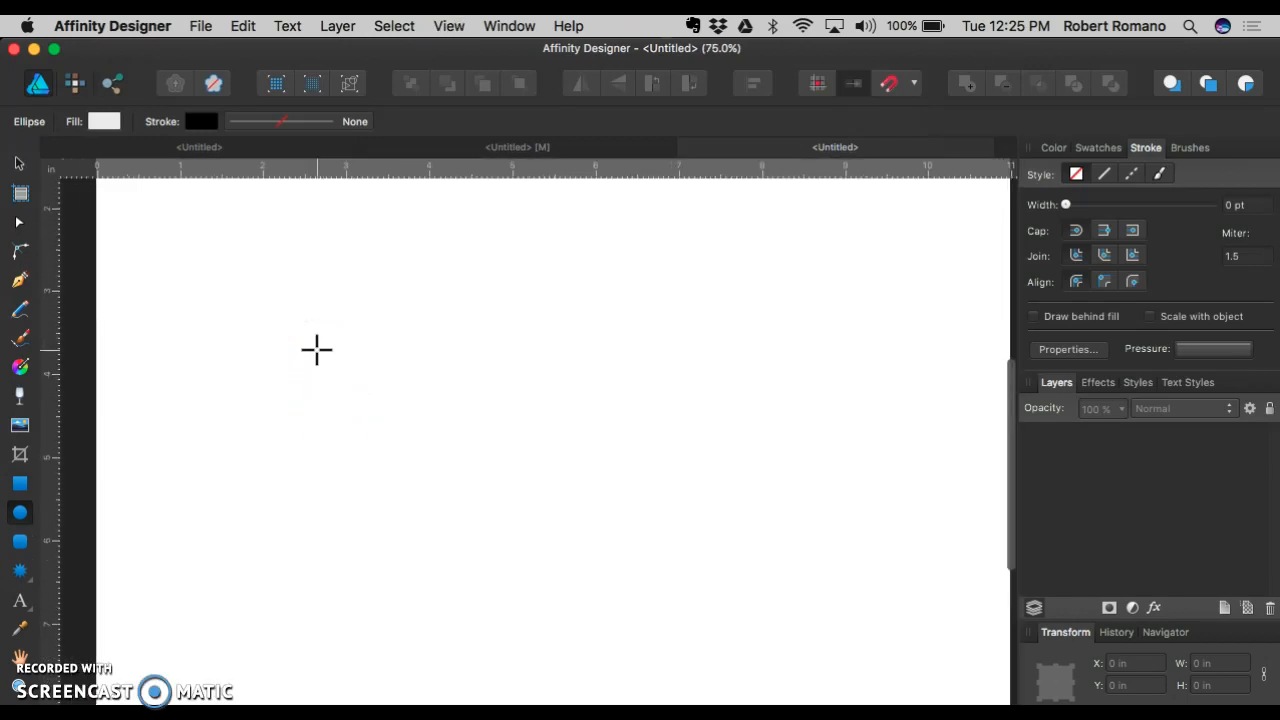
pyautogui.scroll(2, 316, 349)
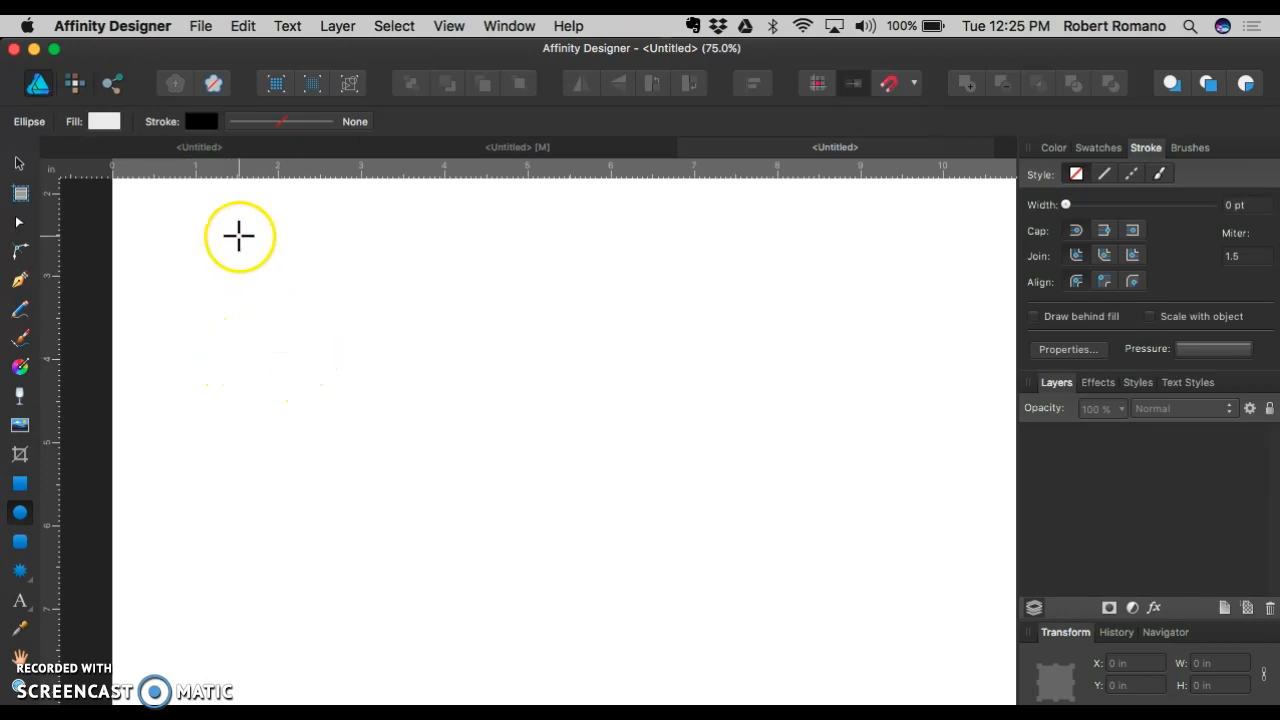
pyautogui.moveTo(229, 289); pyautogui.dragTo(499, 479)
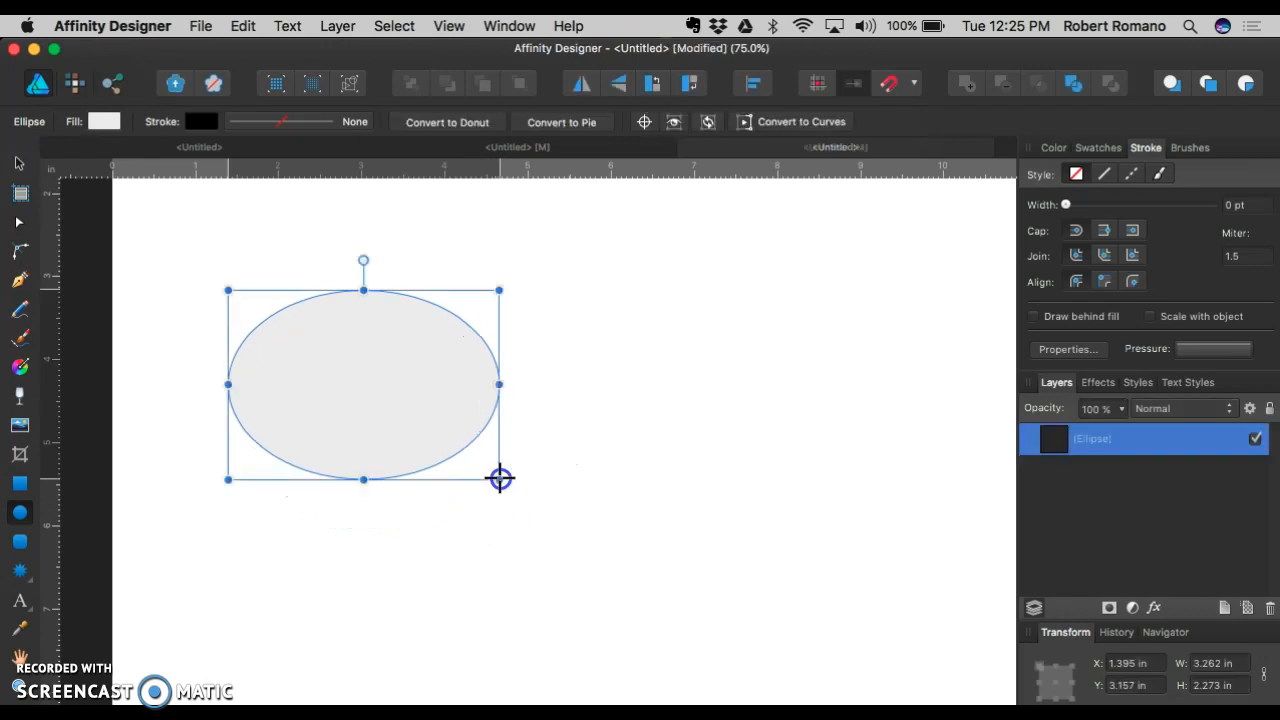
# Step: Fill the ellipse with an orange-brown swatch from the Colours palette and deselect it
pyautogui.click(1098, 147)
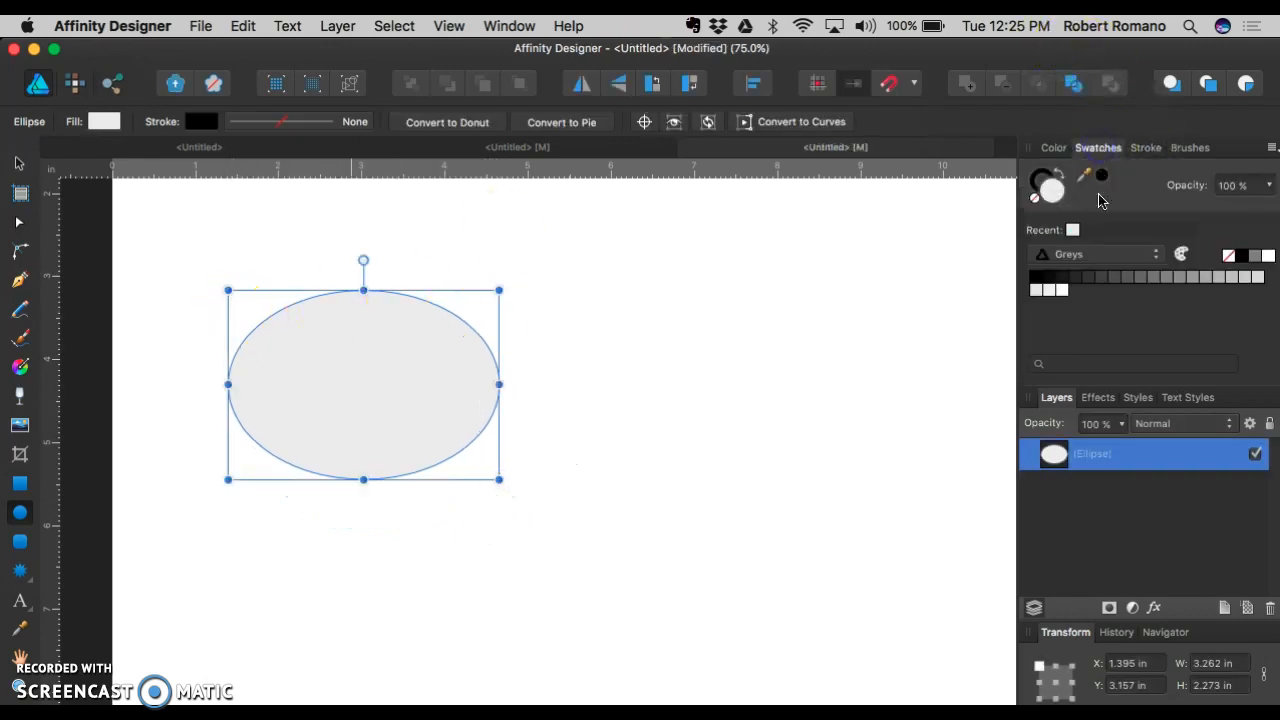
pyautogui.click(1076, 258)
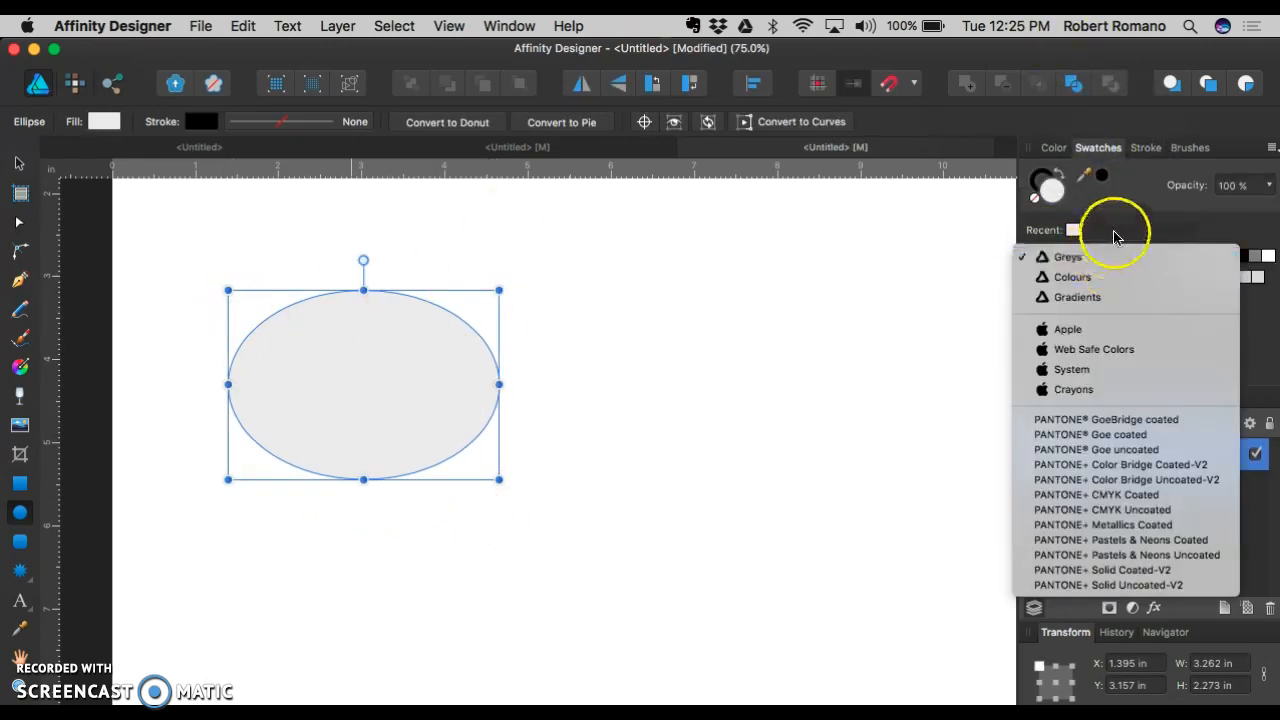
pyautogui.click(1125, 226)
pyautogui.click(1093, 257)
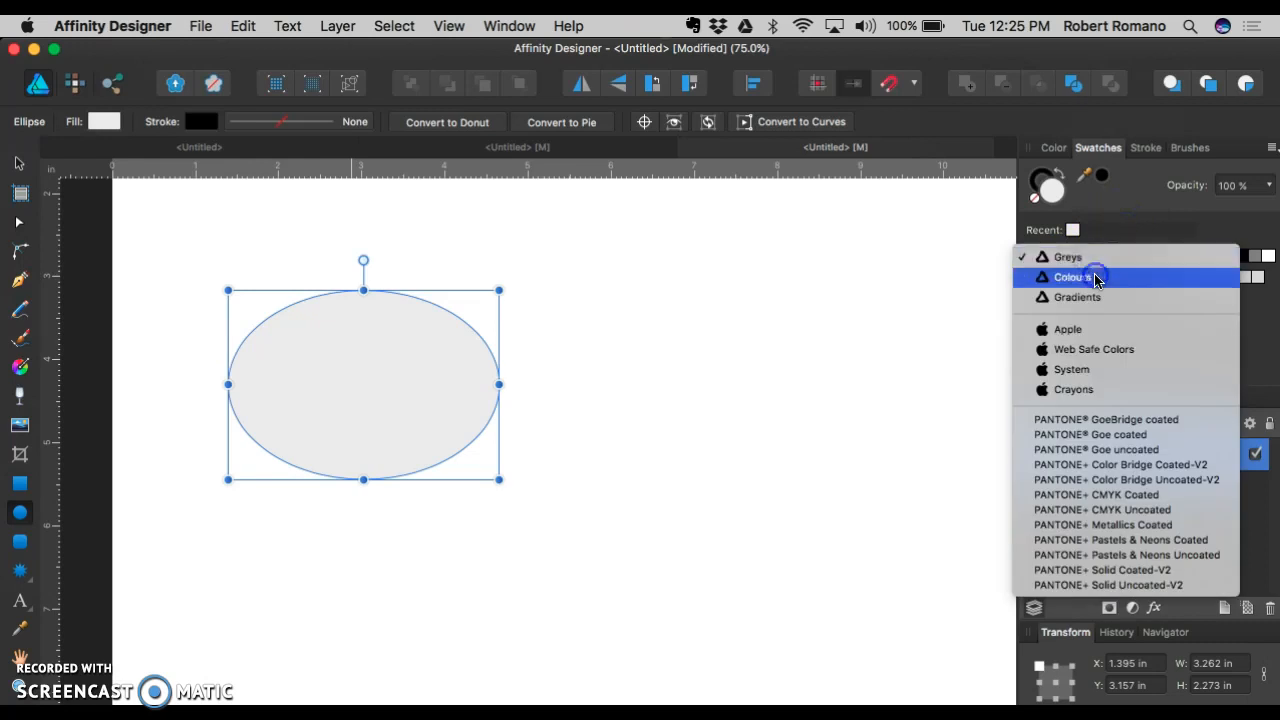
pyautogui.click(1095, 278)
pyautogui.scroll(-2, 1213, 300)
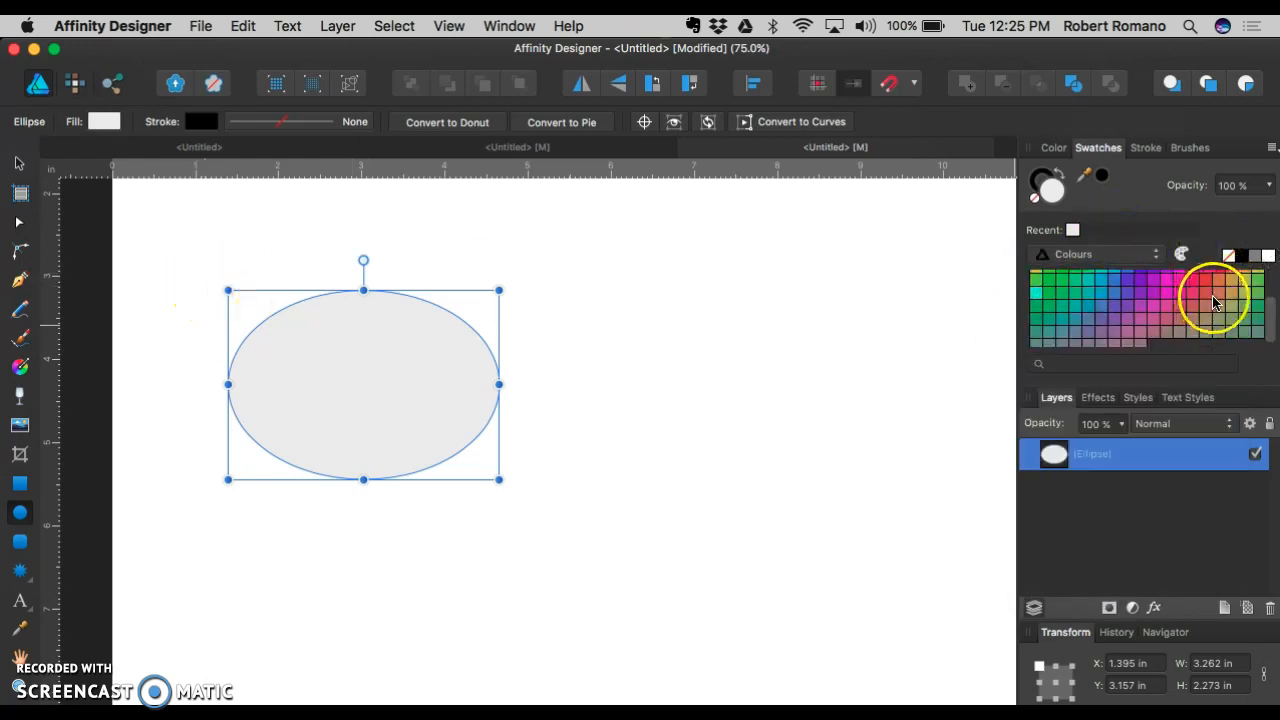
pyautogui.click(1190, 322)
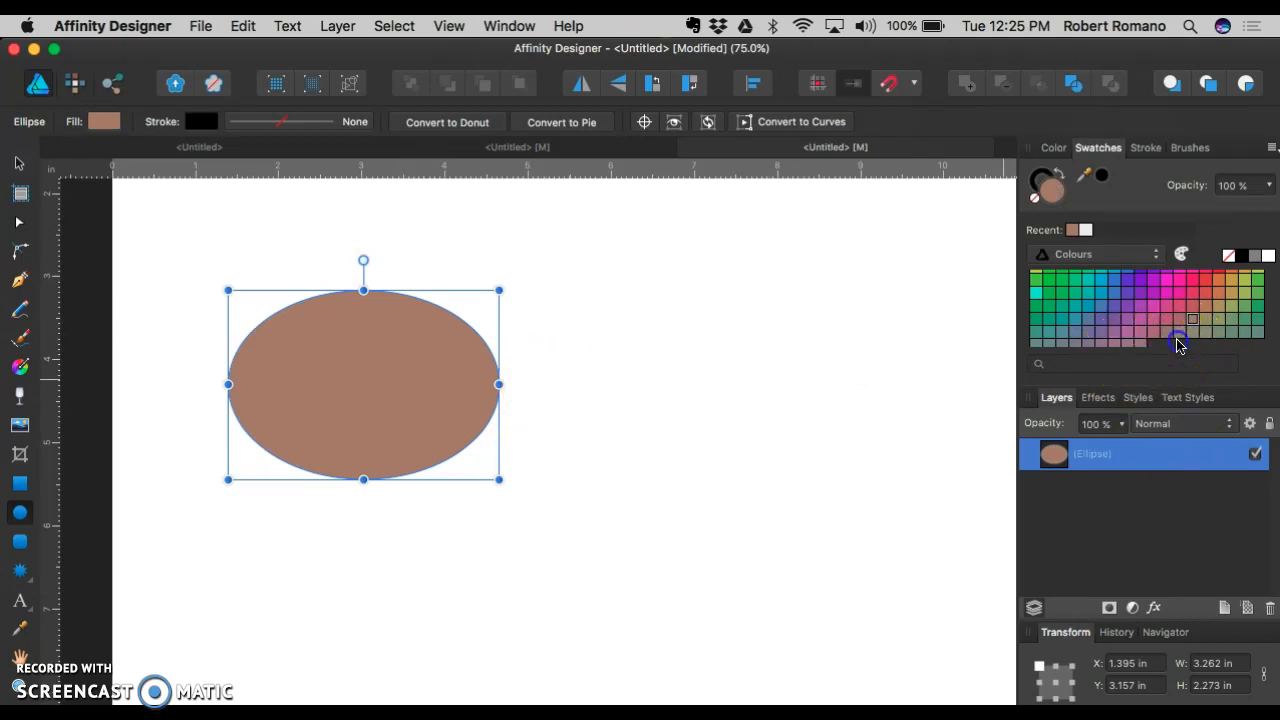
pyautogui.click(1212, 306)
pyautogui.click(1221, 296)
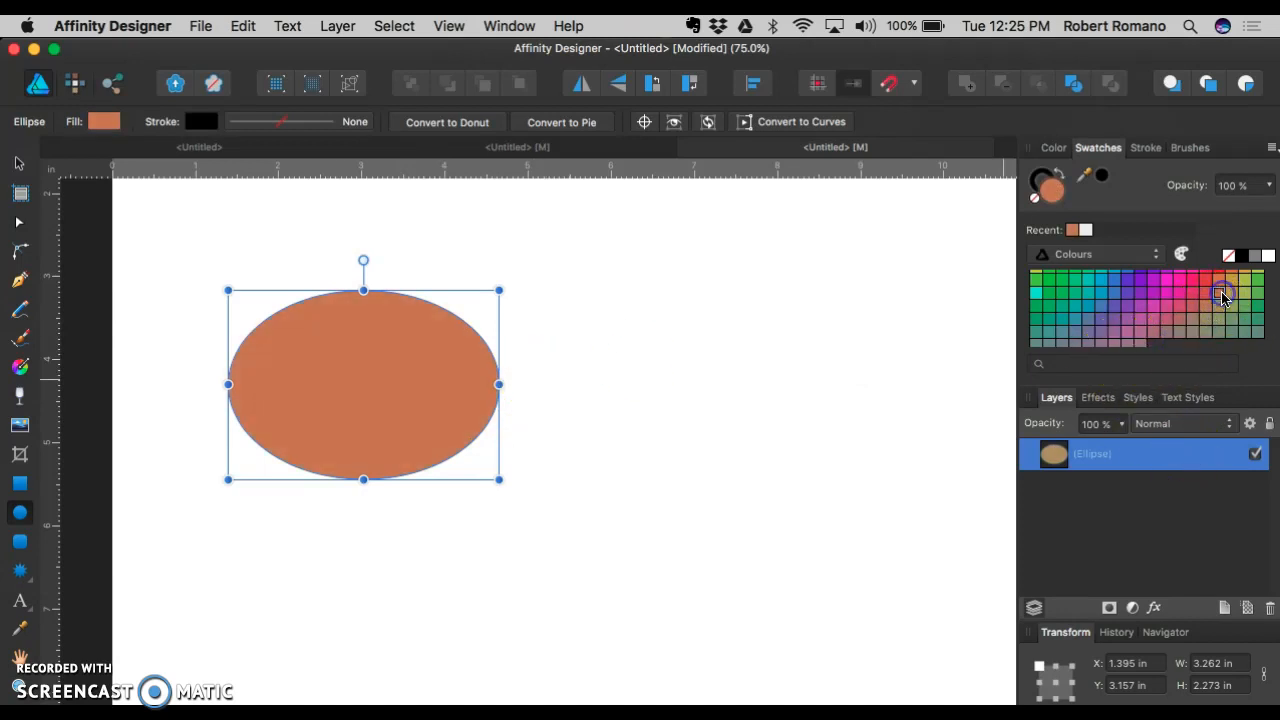
pyautogui.click(757, 346)
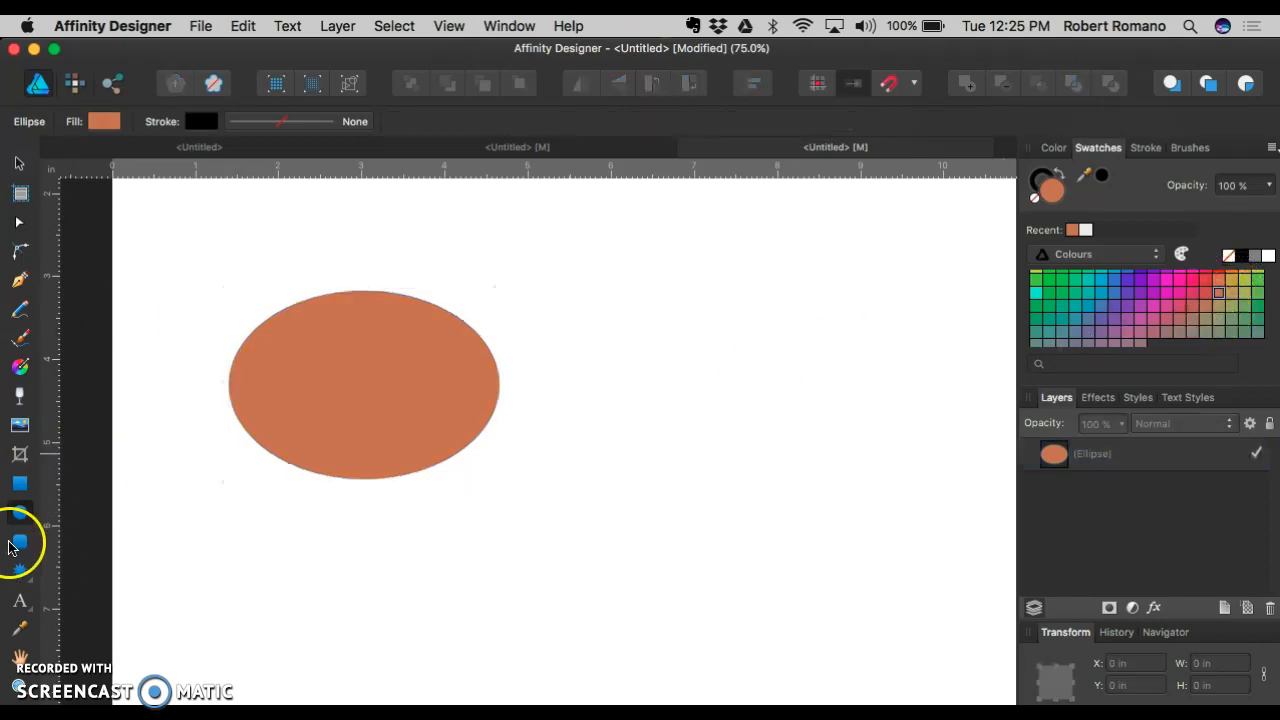
# Step: Draw an eye ellipse about 0.76 by 0.57 in on the upper right part of the orange ellipse and fill it white
pyautogui.click(404, 338)
pyautogui.press('super+plus')
pyautogui.press('super+plus')
pyautogui.hscroll(-4, 404, 338)
pyautogui.scroll(2, 404, 338)
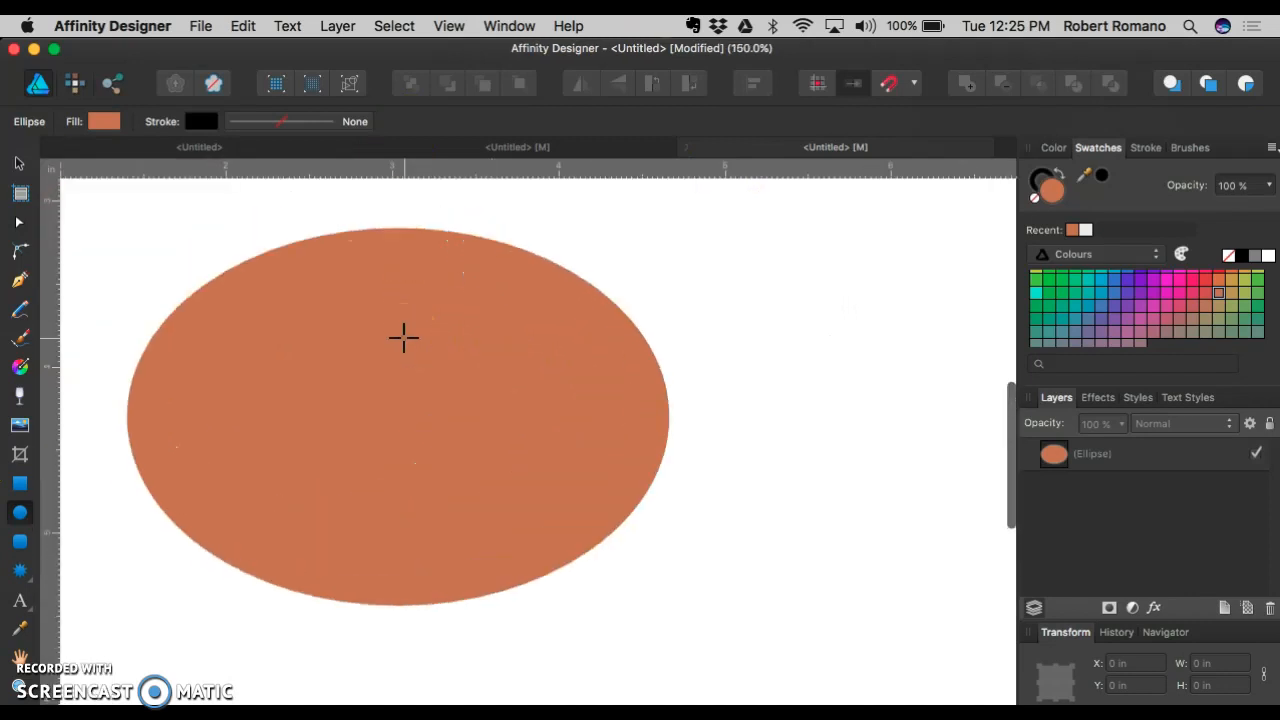
pyautogui.moveTo(435, 294); pyautogui.dragTo(553, 388)
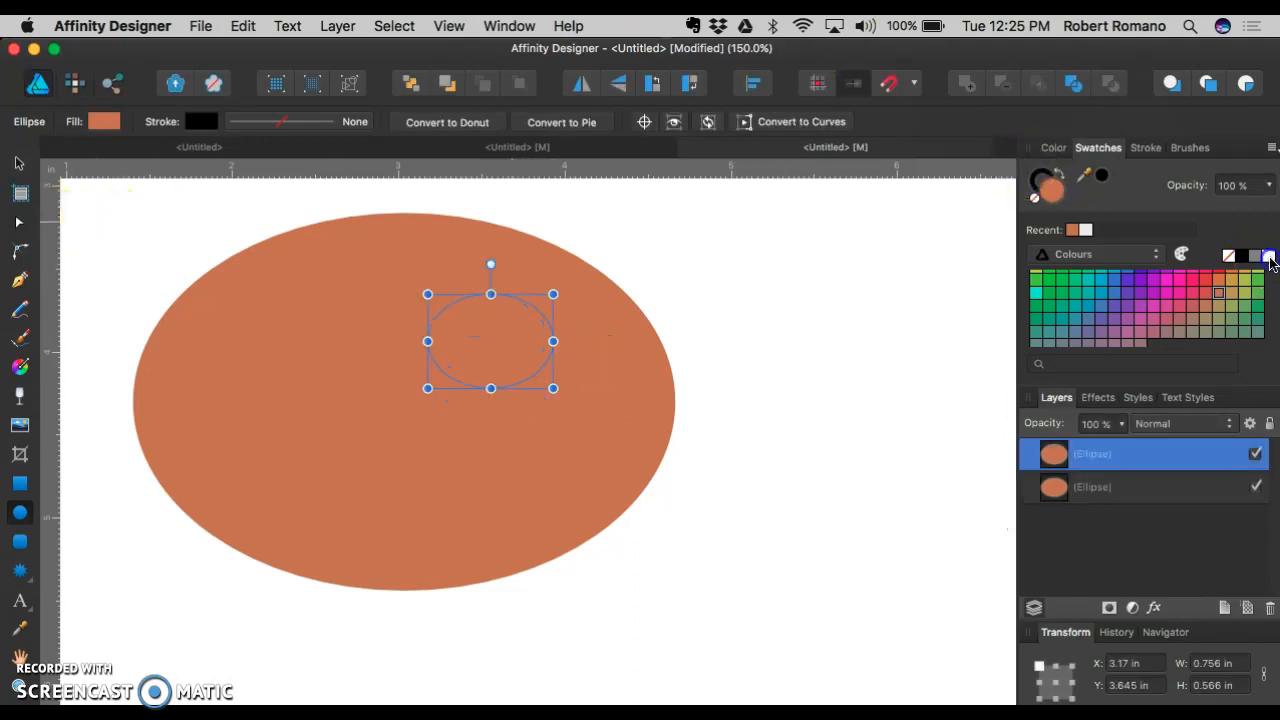
pyautogui.click(1269, 257)
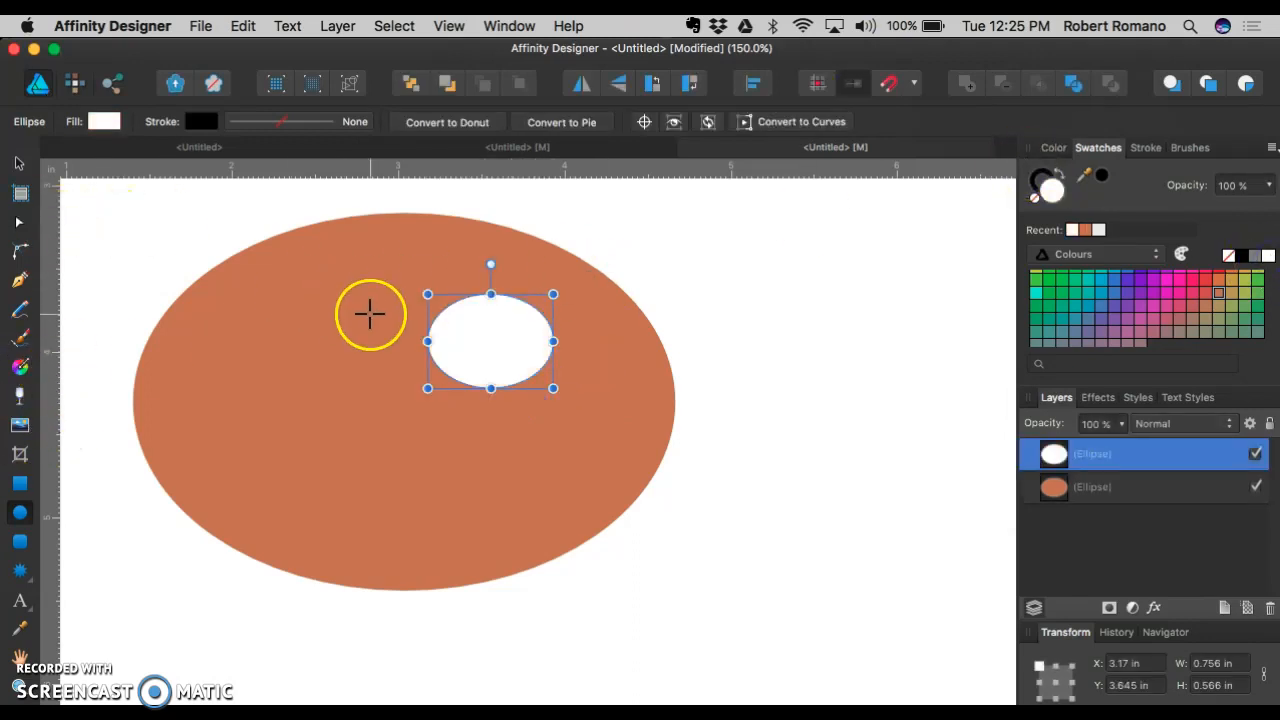
# Step: Draw a pupil about 0.31 by 0.34 in in the lower right of the white ellipse and fill it black
pyautogui.moveTo(486, 328); pyautogui.dragTo(535, 381)
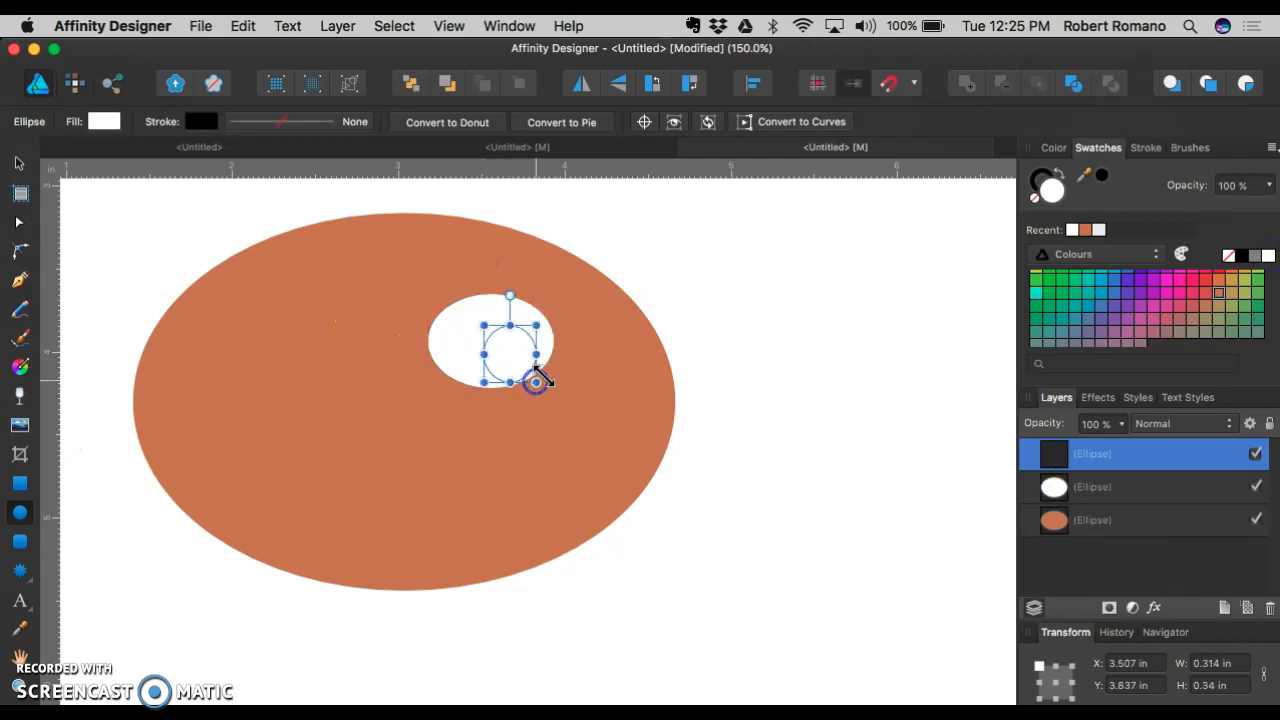
pyautogui.click(1240, 257)
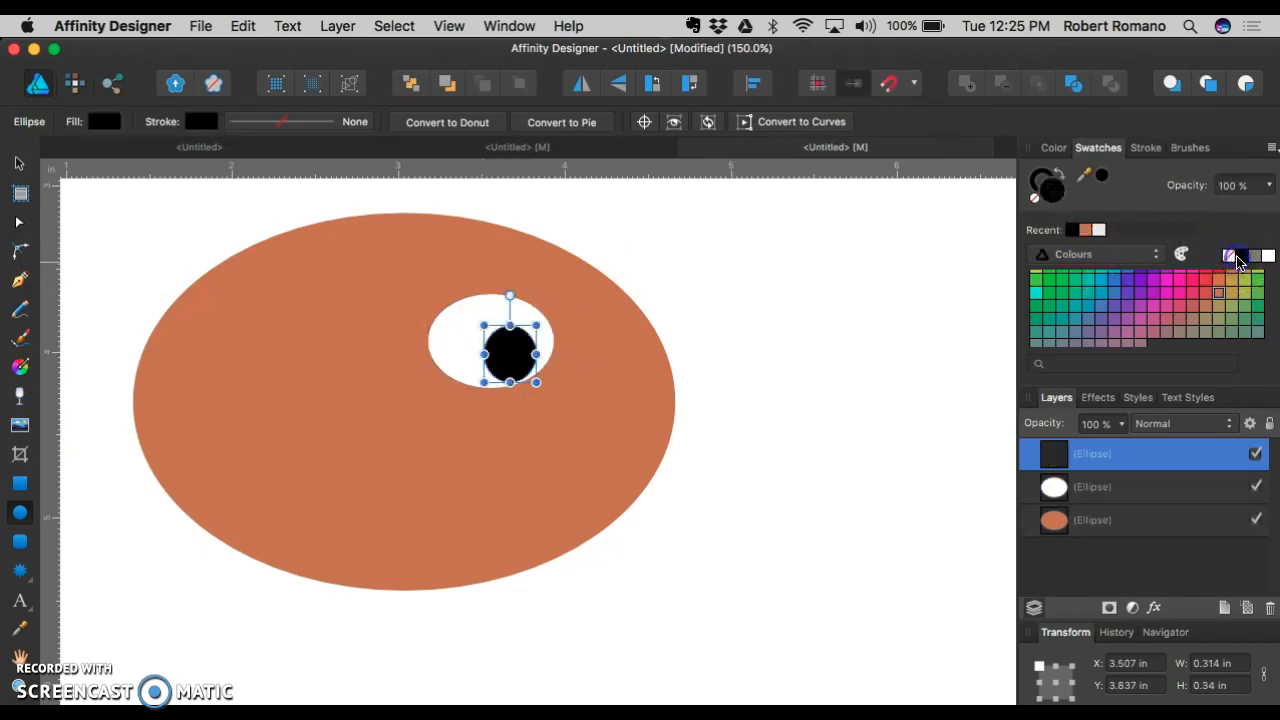
pyautogui.click(812, 384)
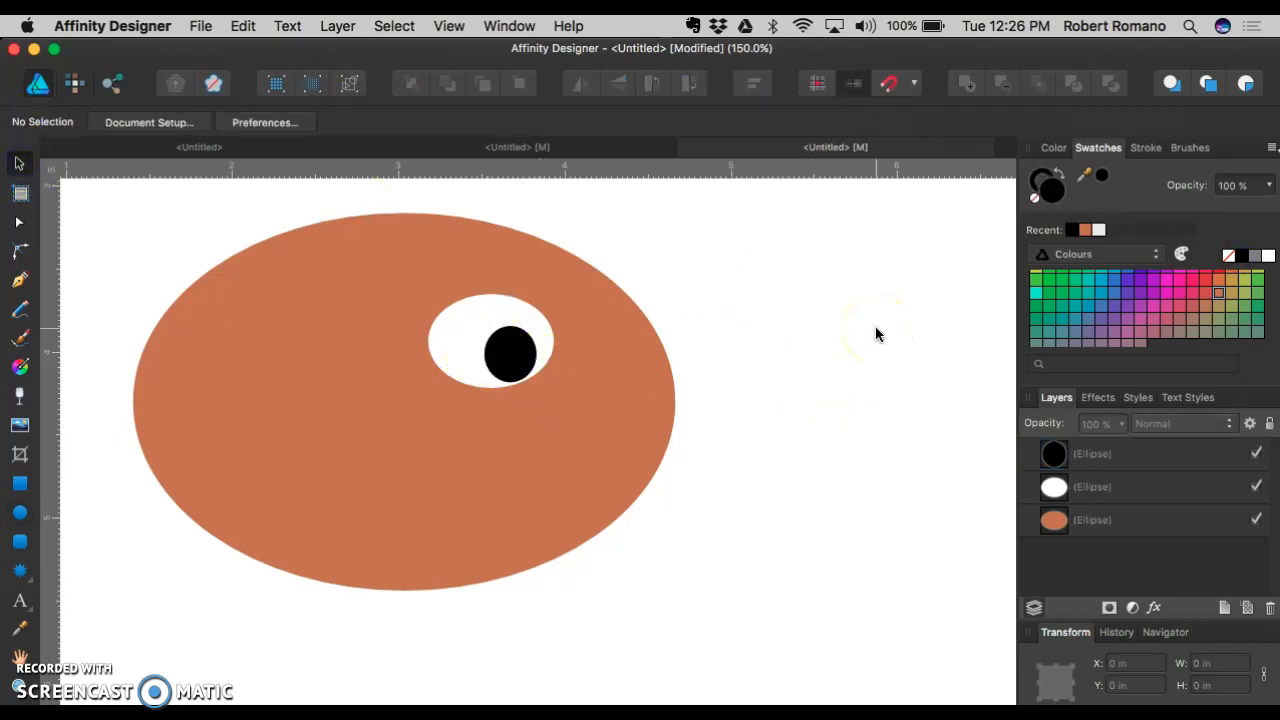
# Step: Try a second white eye ellipse, about 0.91 by 0.54 in, on the left half of the orange ellipse and delete it
pyautogui.click(20, 512)
pyautogui.moveTo(236, 297)
pyautogui.mouseDown()
pyautogui.moveTo(303, 363)
pyautogui.moveTo(352, 391)
pyautogui.moveTo(383, 386)
pyautogui.mouseUp()
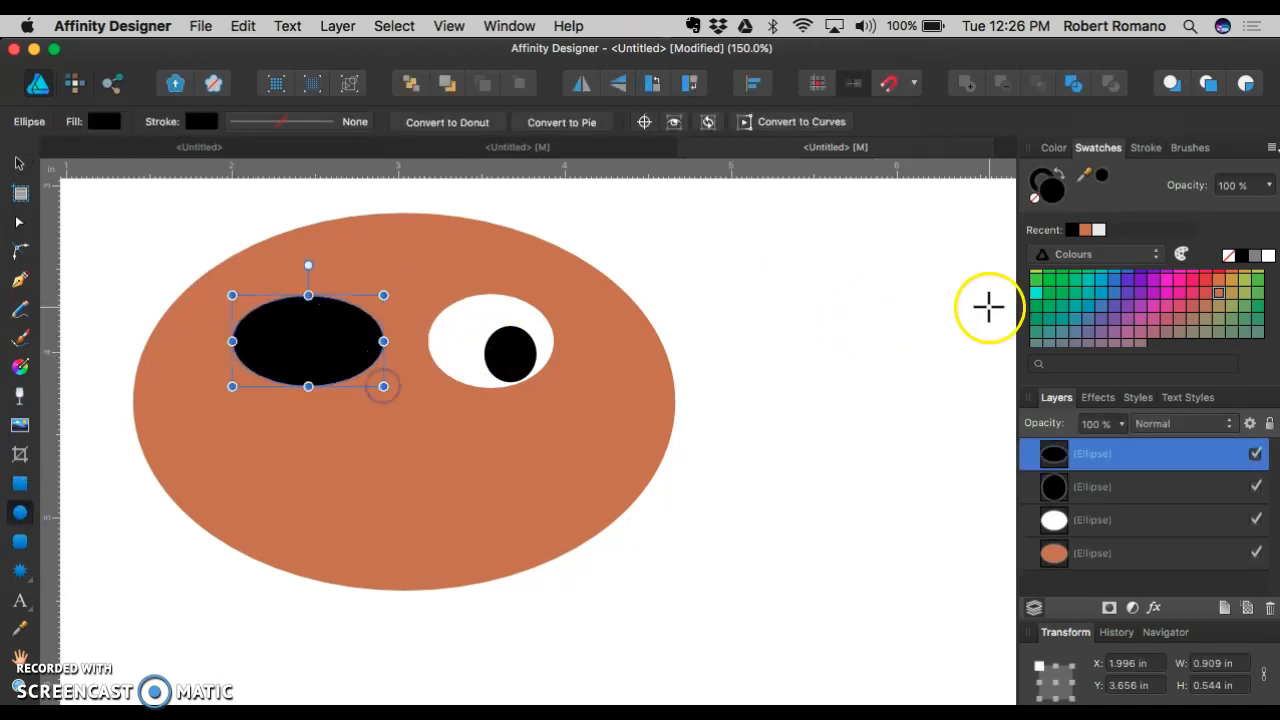
pyautogui.click(1099, 230)
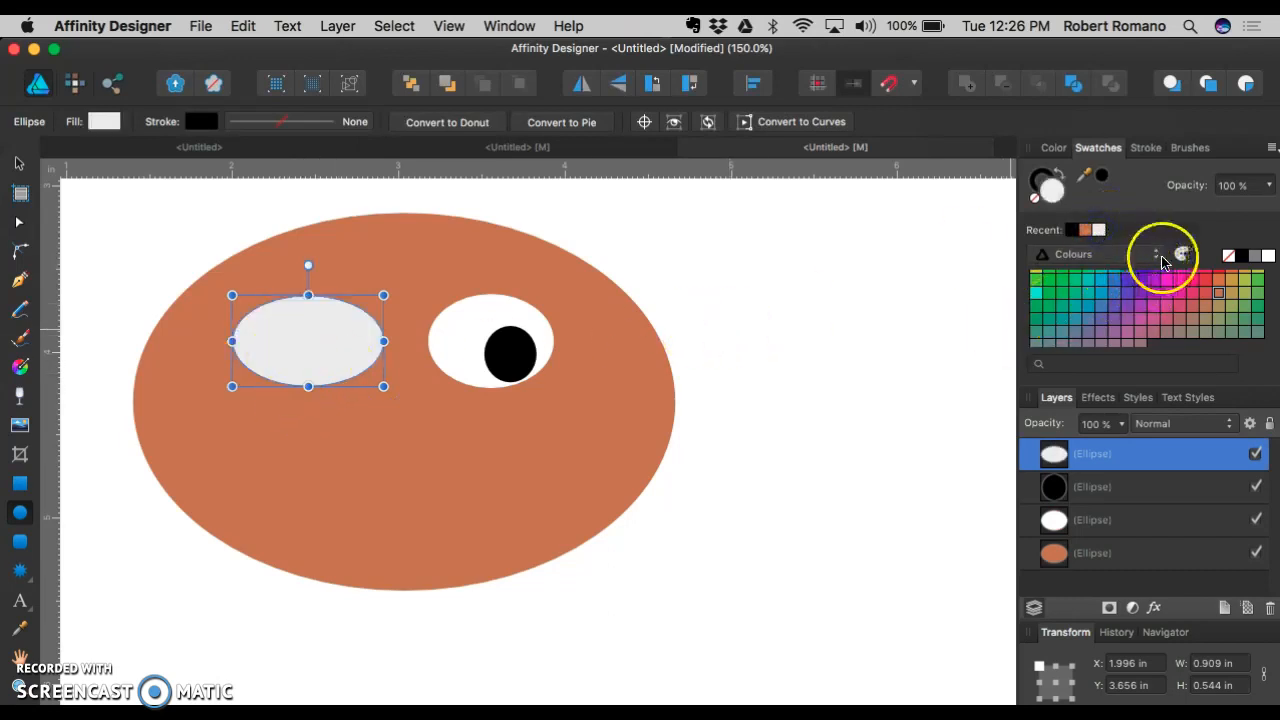
pyautogui.click(1267, 260)
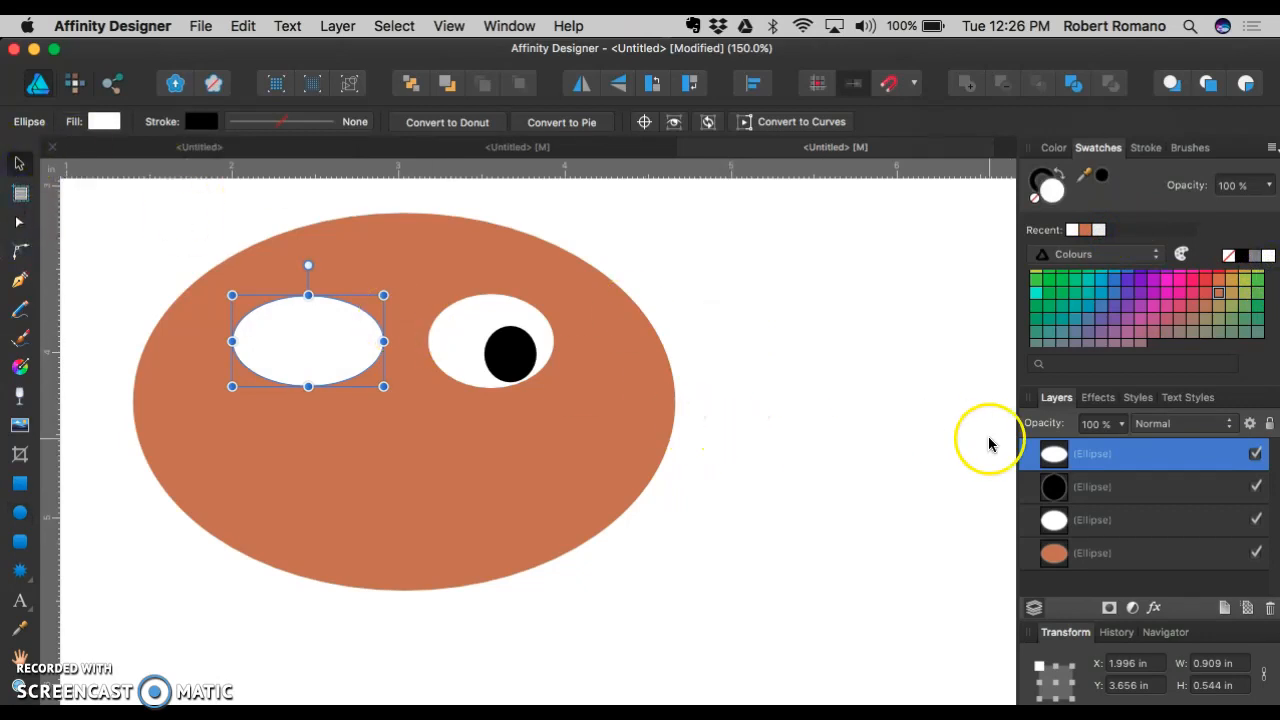
pyautogui.press('Delete')
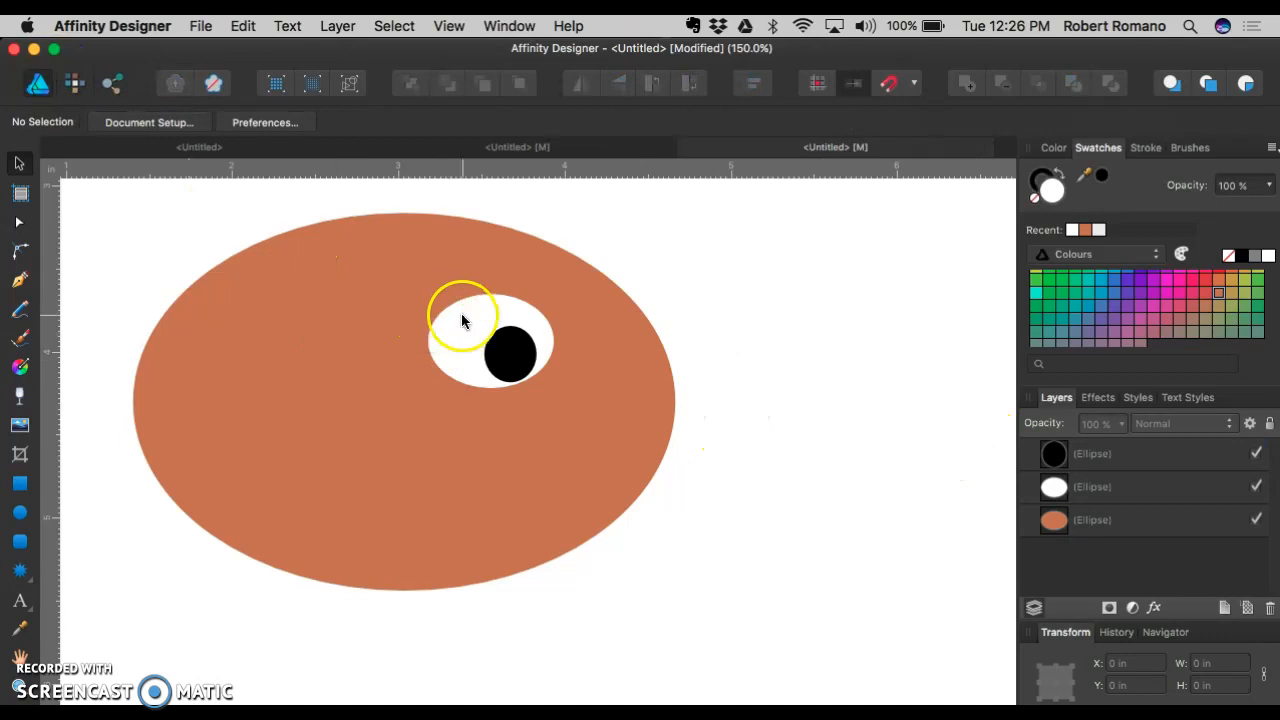
# Step: Group the white ellipse and its black pupil into one eye
pyautogui.click(463, 317)
pyautogui.keyDown('shift'); pyautogui.click(518, 354); pyautogui.keyUp('shift')
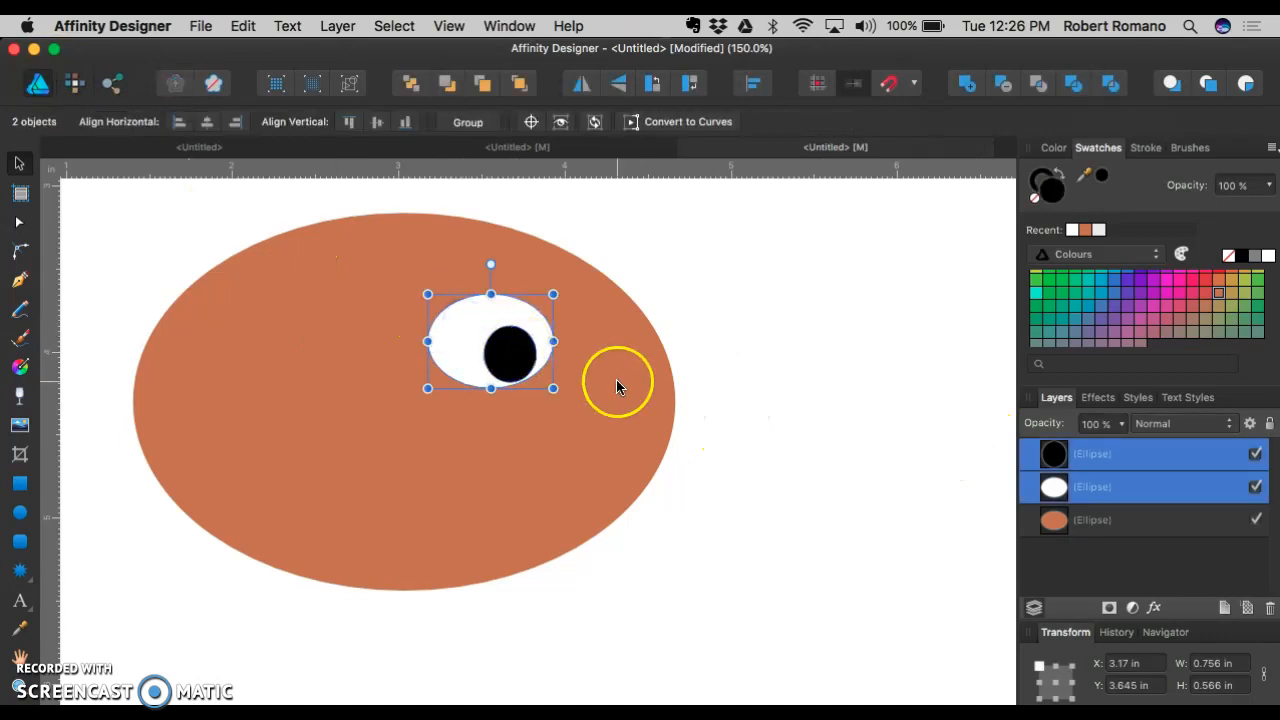
pyautogui.rightClick(1138, 445)
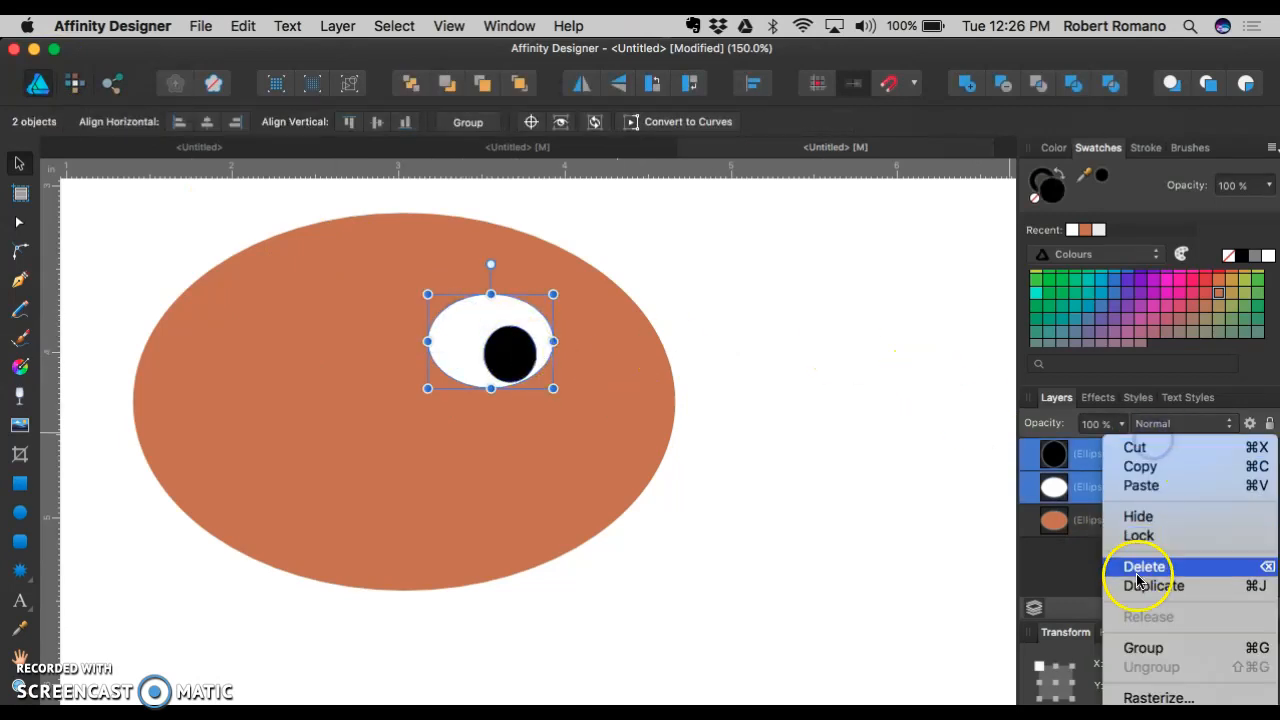
pyautogui.click(1140, 650)
pyautogui.click(743, 366)
# Step: Nudge the eye group slightly left and place a pasted copy of it beside it on the left half of the orange ellipse
pyautogui.click(466, 343)
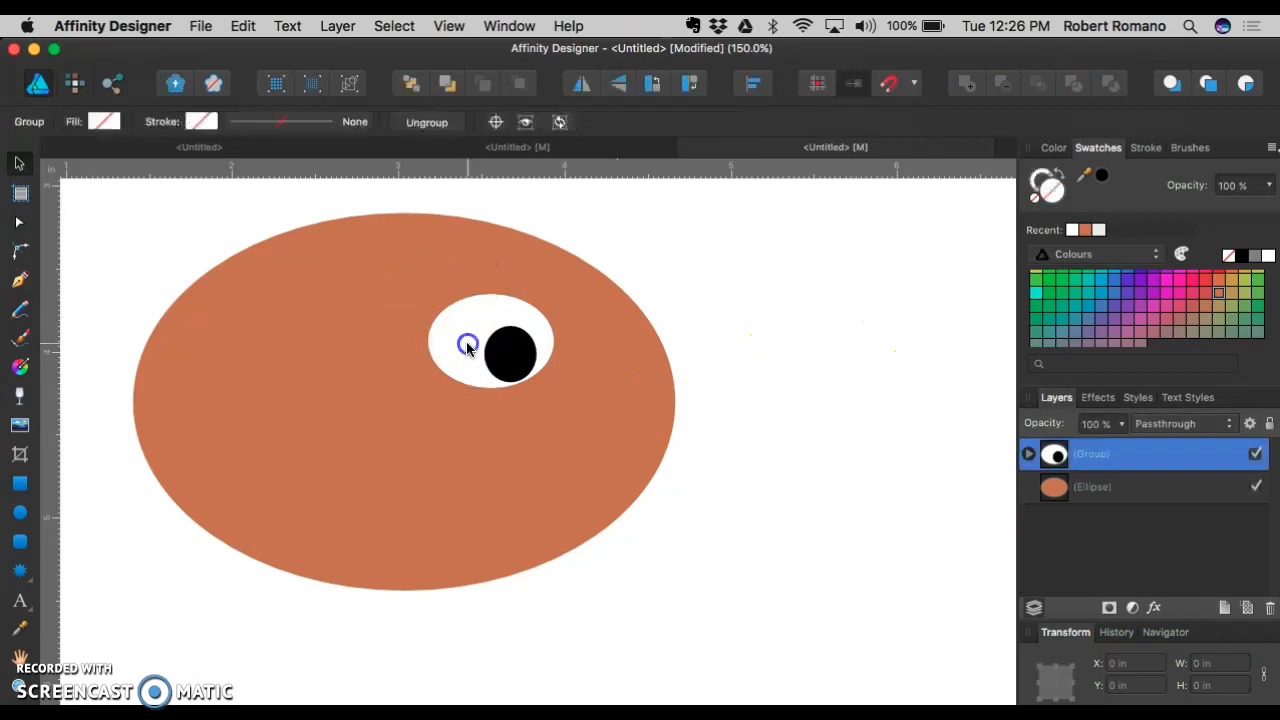
pyautogui.moveTo(466, 343); pyautogui.dragTo(455, 342)
pyautogui.rightClick(466, 324)
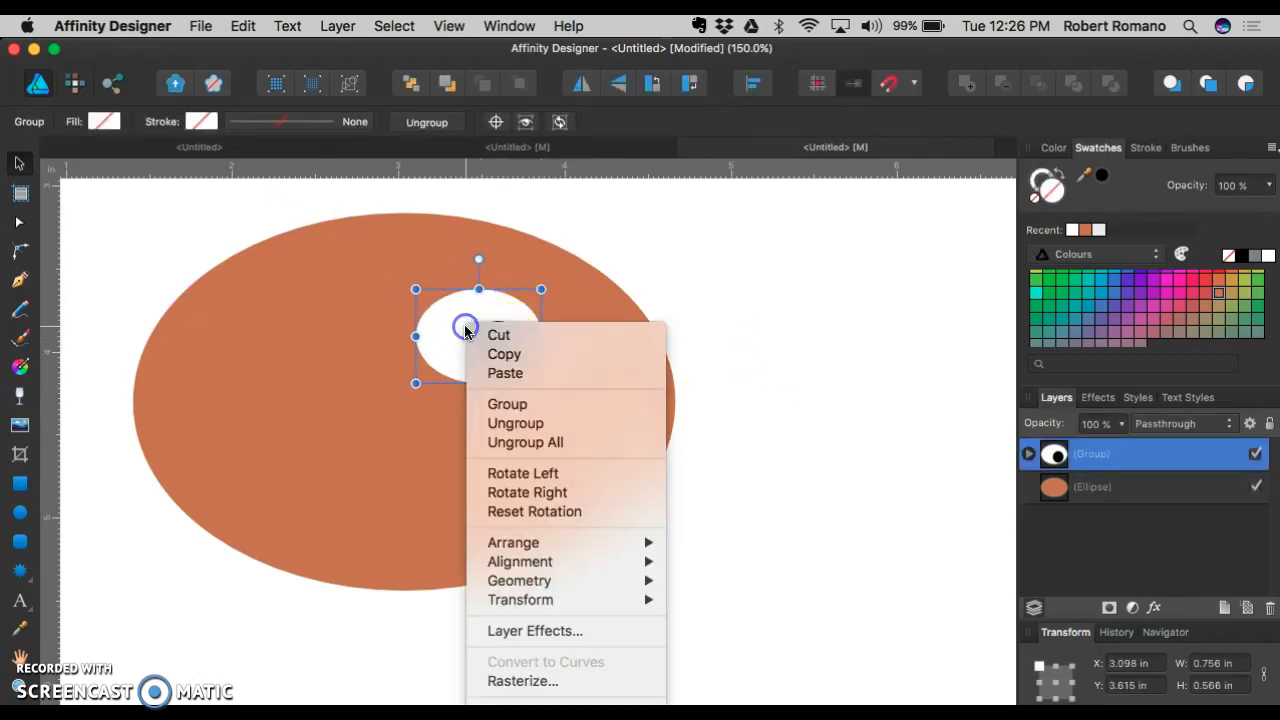
pyautogui.click(505, 355)
pyautogui.rightClick(335, 315)
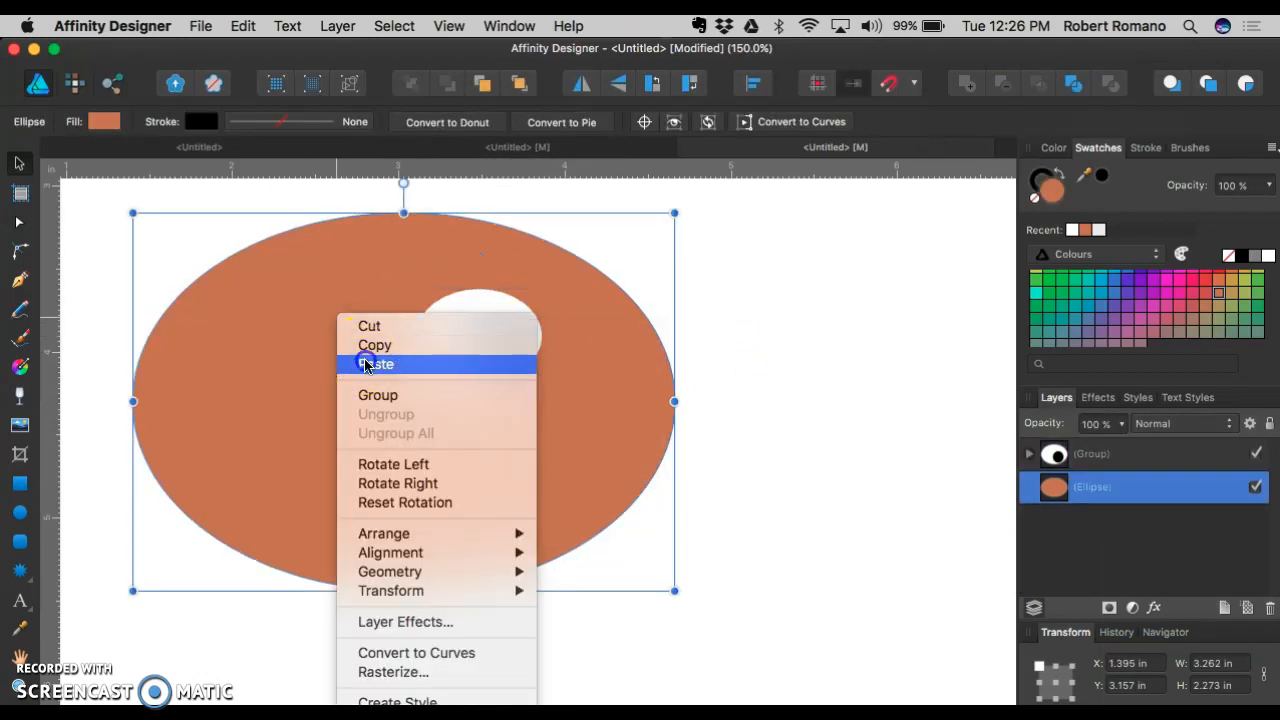
pyautogui.click(365, 362)
pyautogui.moveTo(466, 340); pyautogui.dragTo(300, 346)
pyautogui.click(860, 391)
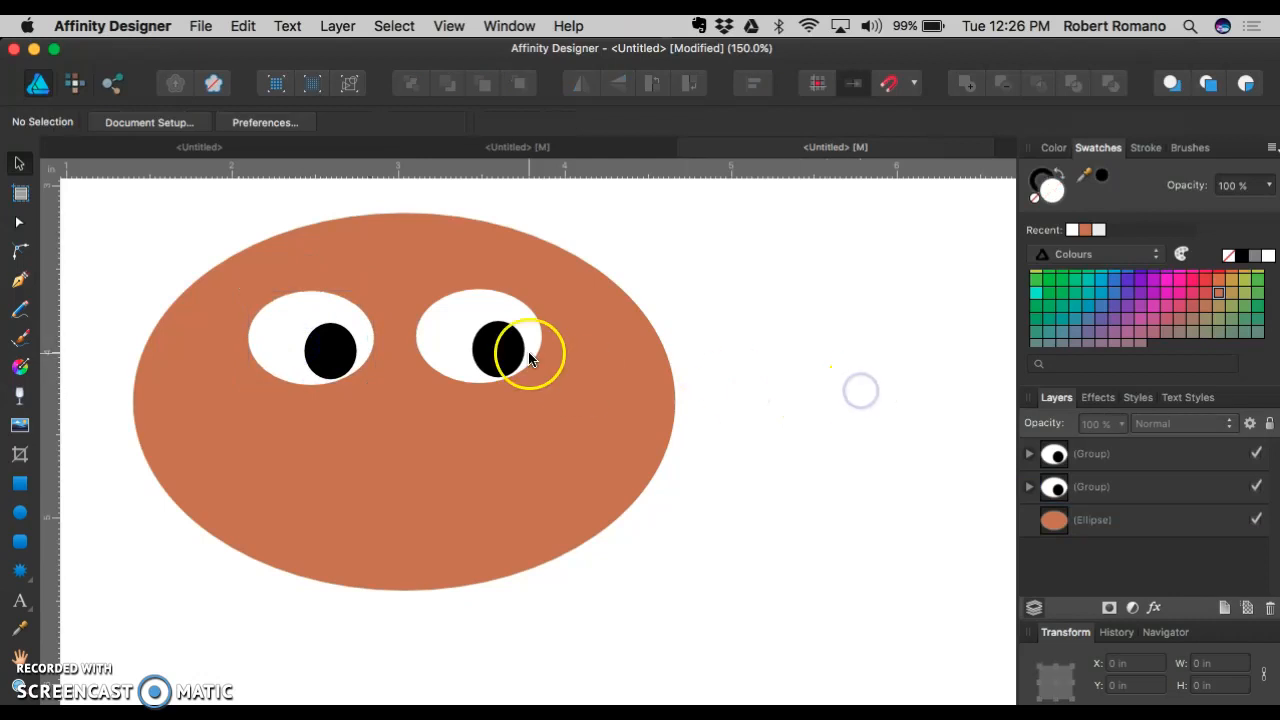
# Step: Try moving only the left eye's pupil to the upper left of its white ellipse, and undo the move
pyautogui.click(347, 362)
pyautogui.click(345, 358)
pyautogui.moveTo(345, 358); pyautogui.dragTo(303, 340)
pyautogui.click(830, 376)
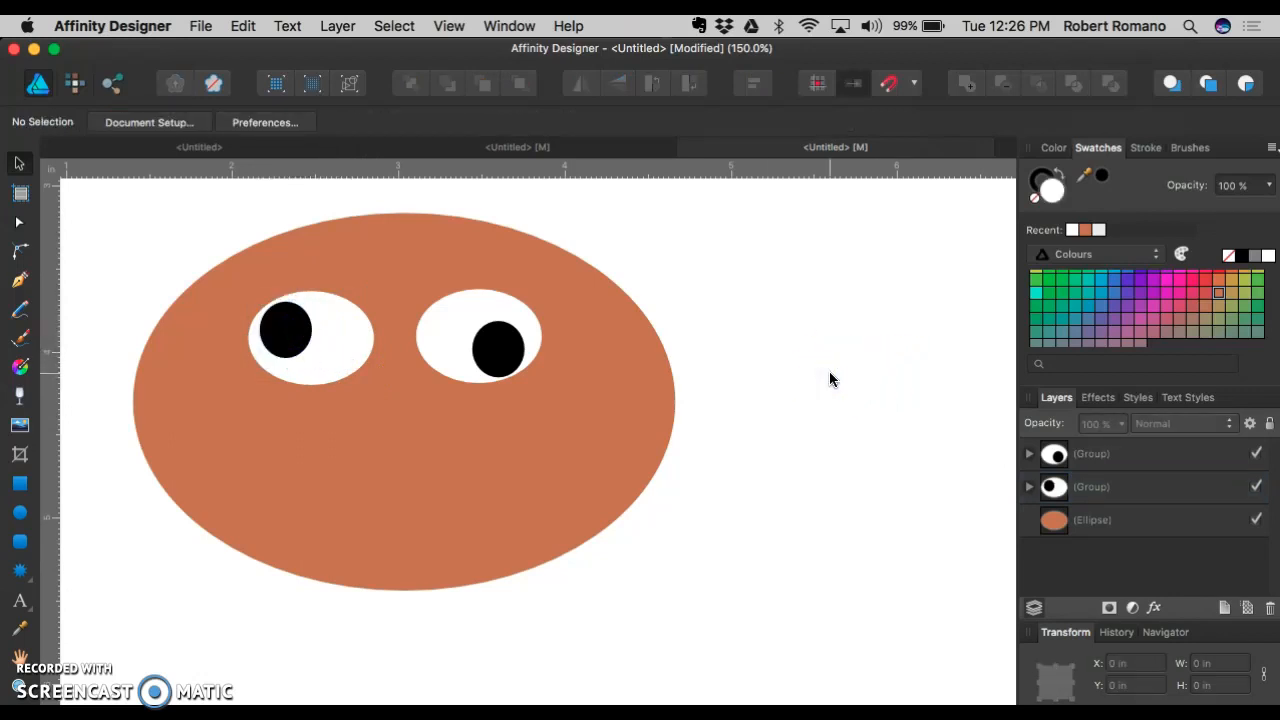
pyautogui.press('super+z')
pyautogui.press('super+z')
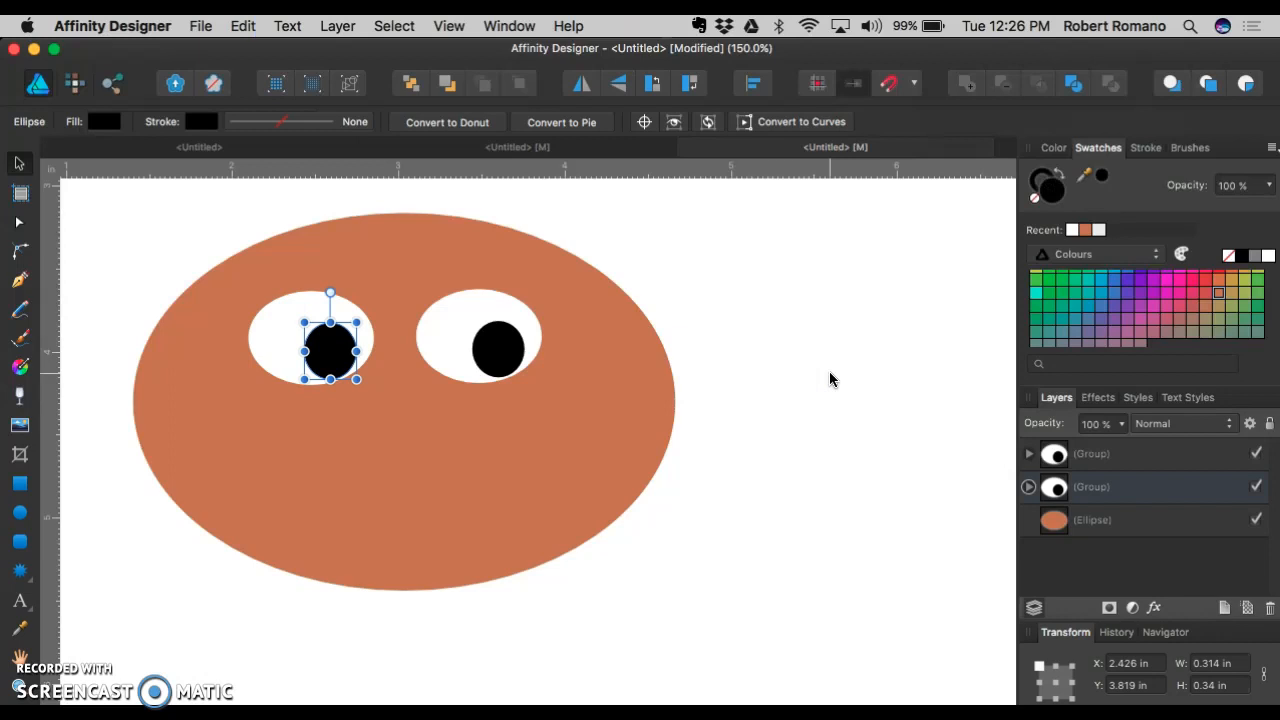
pyautogui.click(829, 373)
pyautogui.click(335, 355)
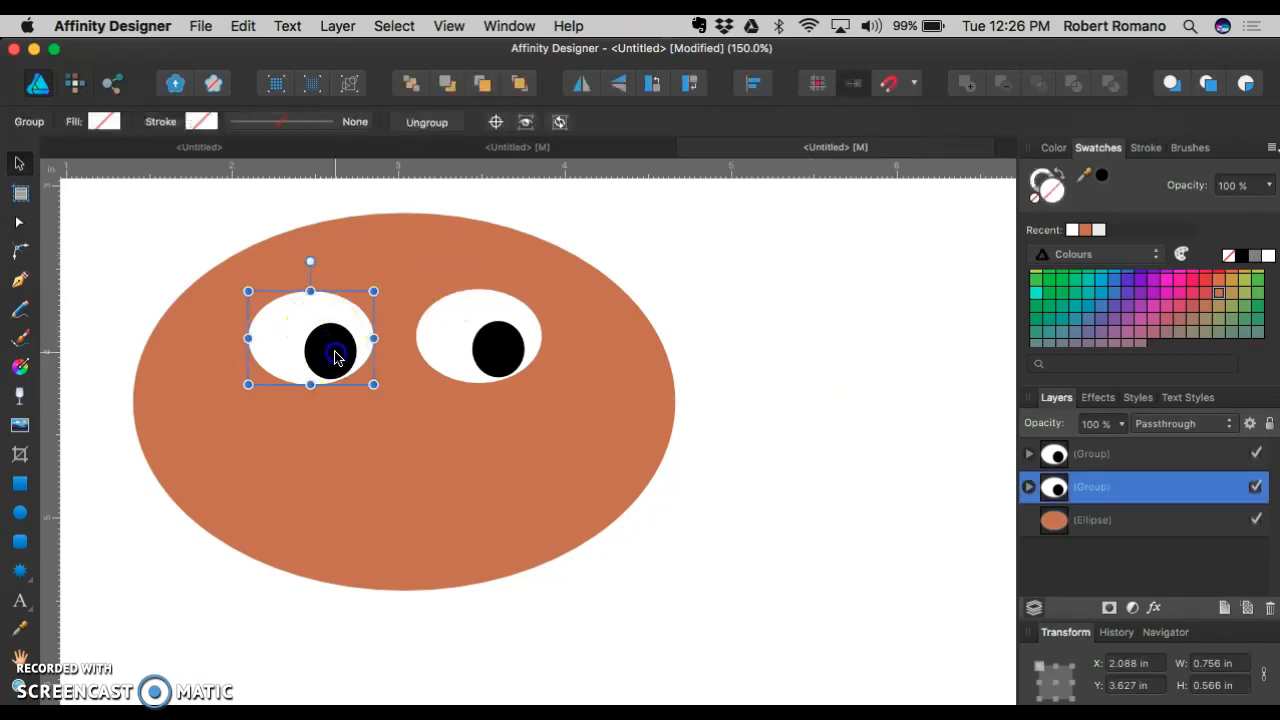
pyautogui.click(459, 293)
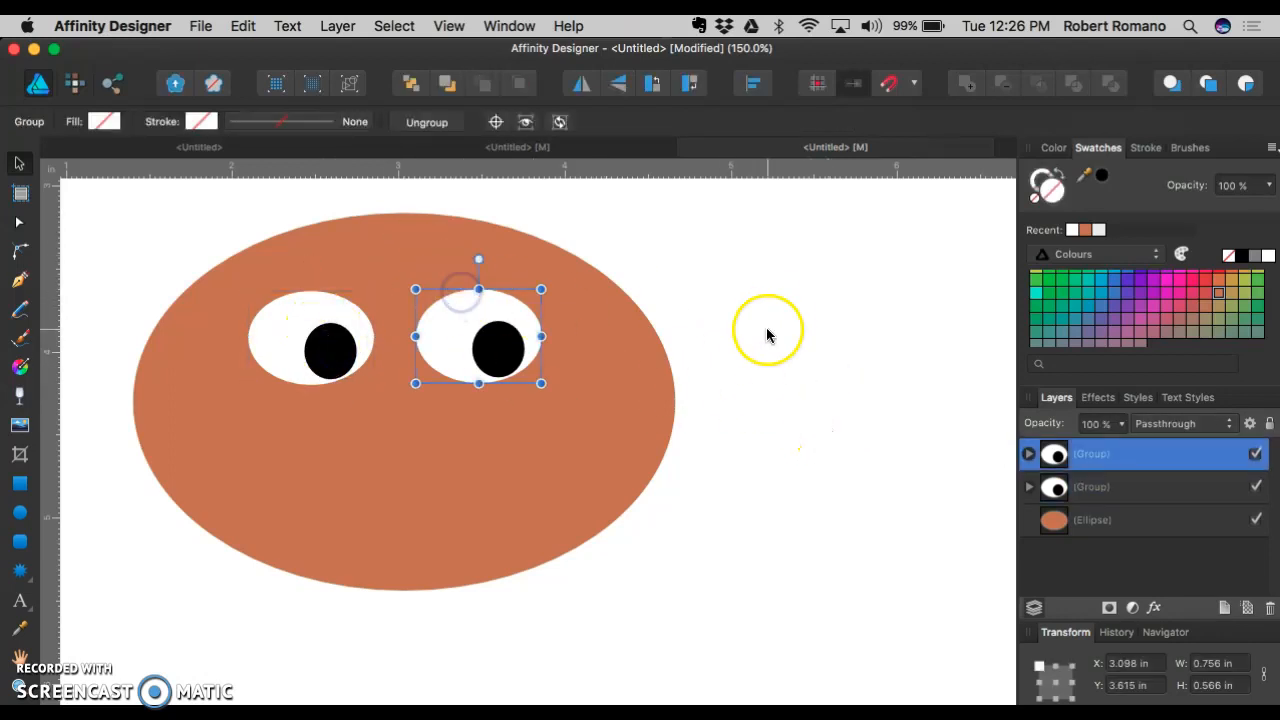
# Step: Move both eye groups slightly down on the orange face, bringing the left eye a little closer to the right one
pyautogui.click(815, 313)
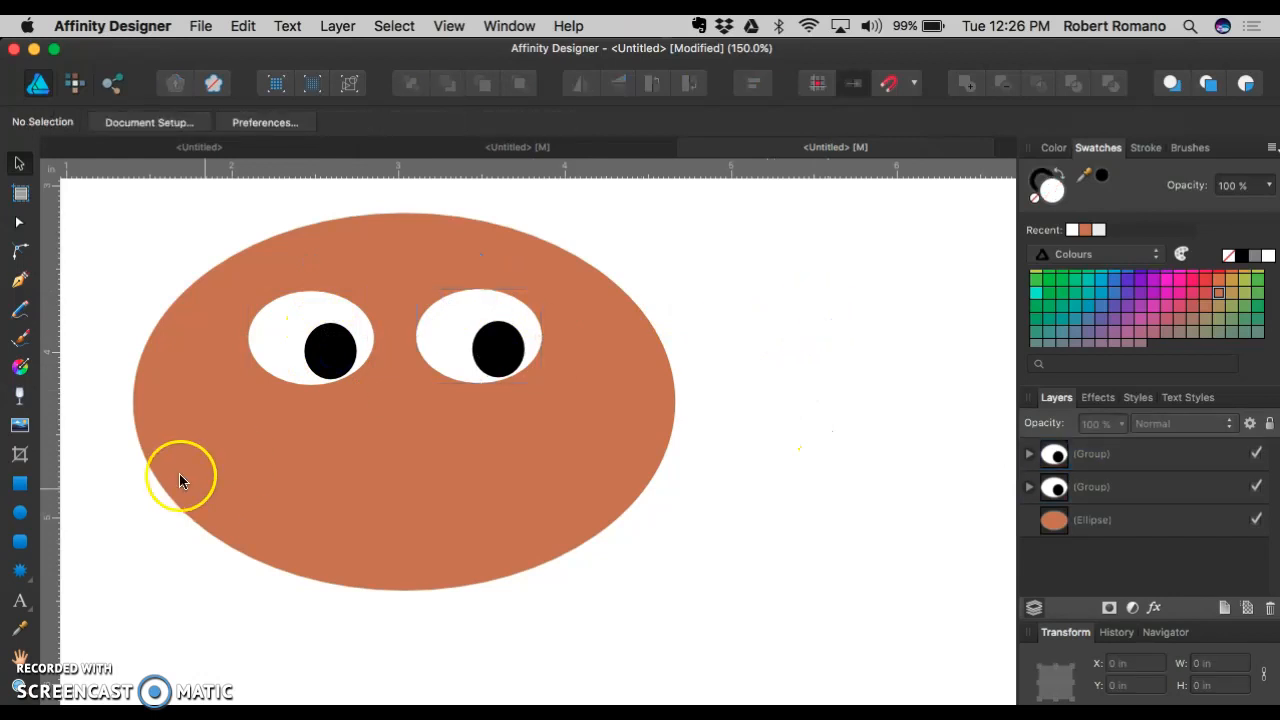
pyautogui.click(305, 325)
pyautogui.moveTo(488, 327); pyautogui.dragTo(488, 342)
pyautogui.moveTo(325, 329); pyautogui.dragTo(334, 348)
pyautogui.click(866, 357)
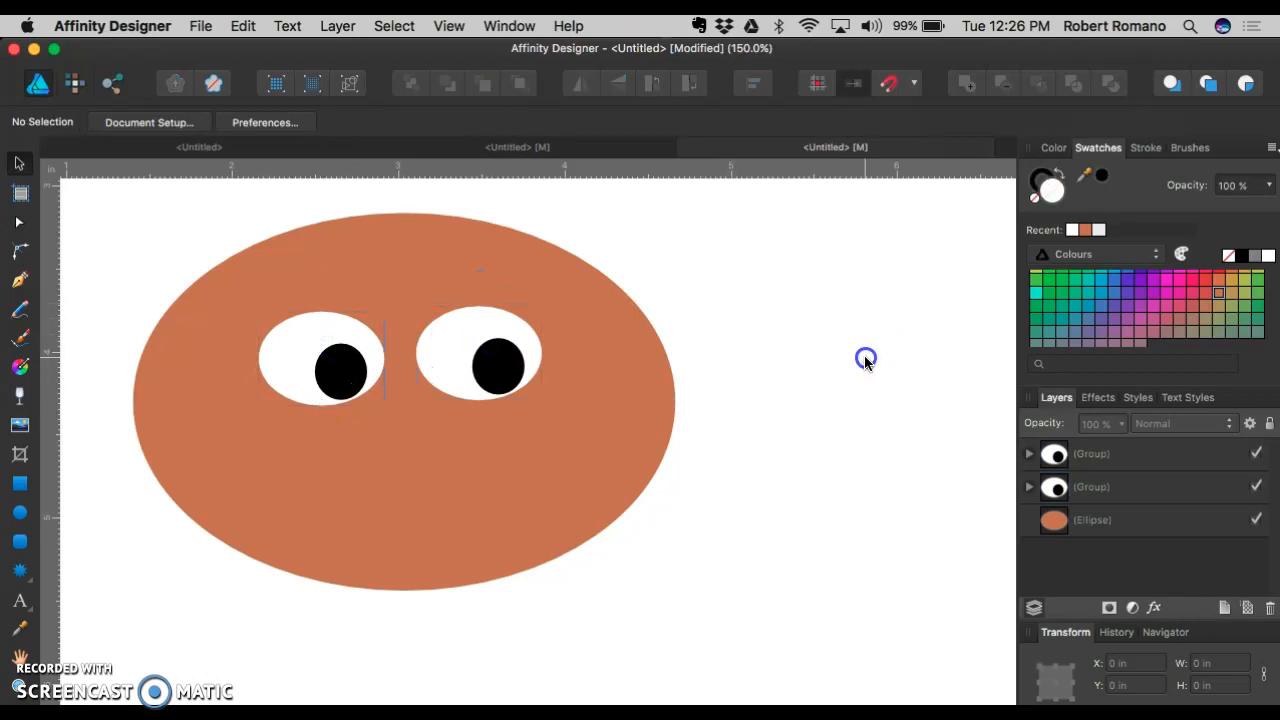
# Step: Draw a rectangle about 1.26 by 0.23 in over the upper part of the right eye and fill it with the head's orange
pyautogui.click(22, 508)
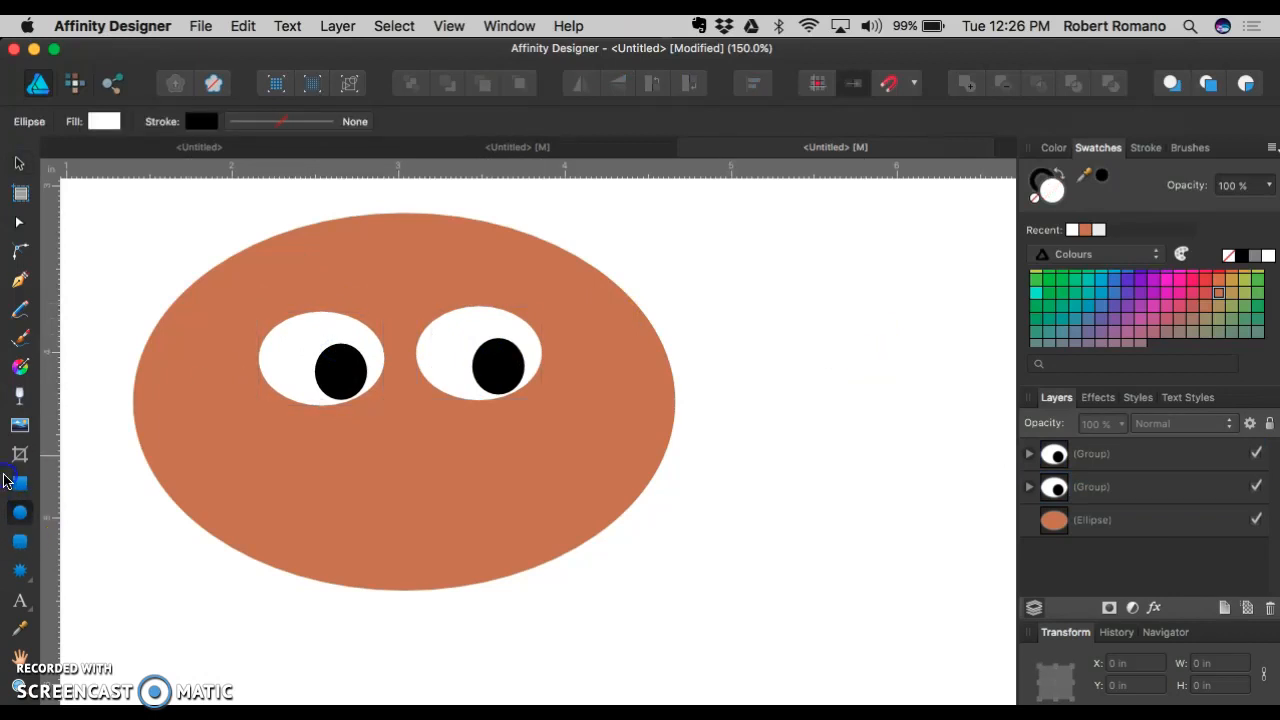
pyautogui.click(19, 483)
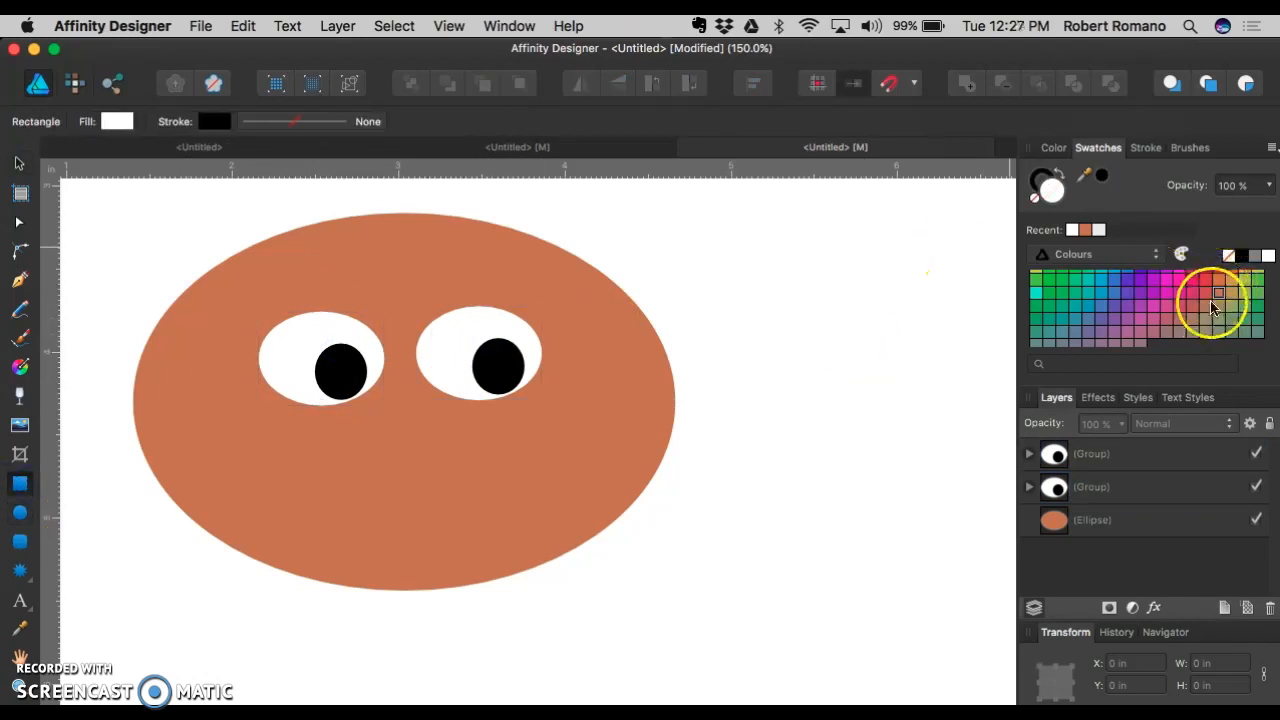
pyautogui.moveTo(390, 298); pyautogui.dragTo(599, 335)
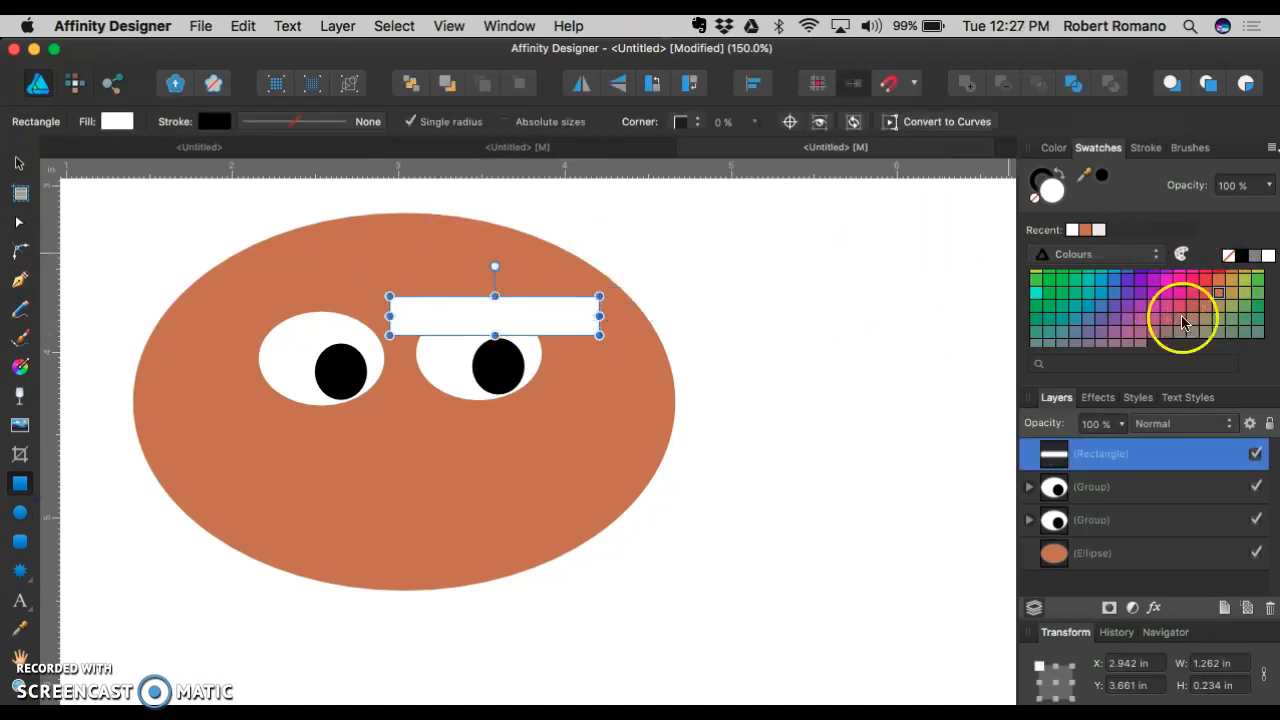
pyautogui.click(1085, 230)
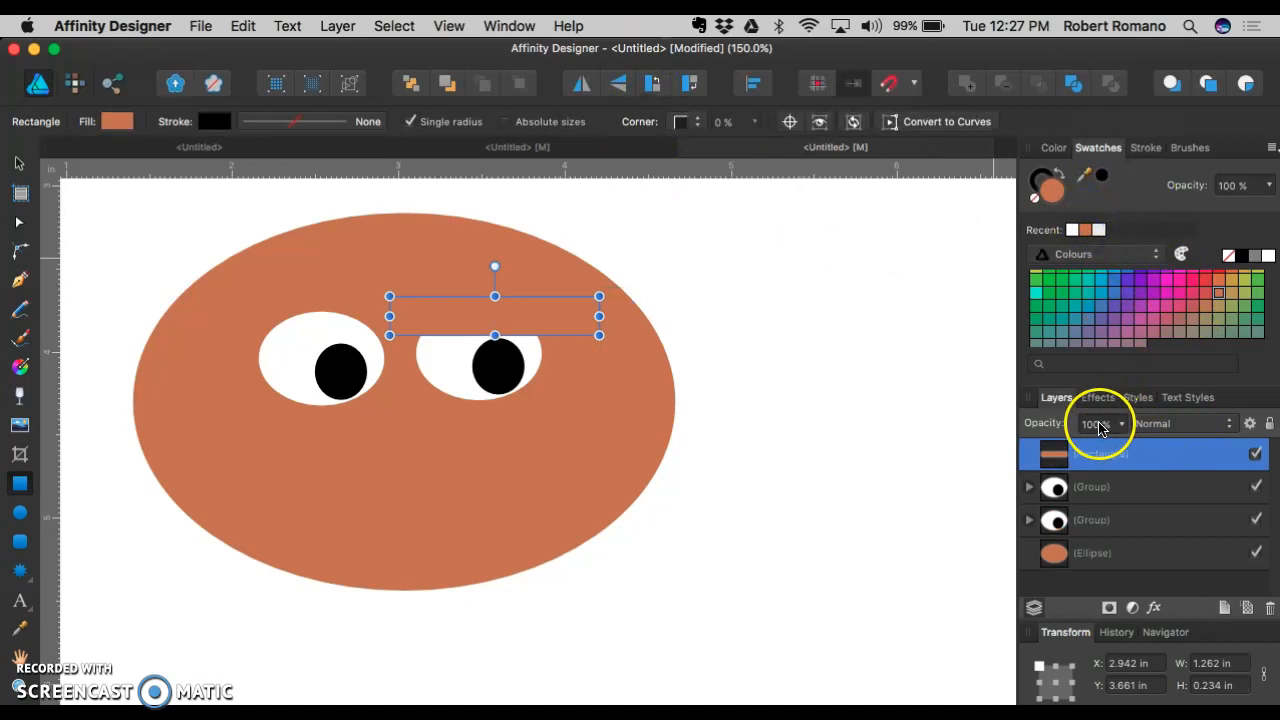
# Step: Clip the orange rectangle inside the right eye's white ellipse to form an eyelid
pyautogui.moveTo(1082, 490); pyautogui.dragTo(1100, 570)
pyautogui.click(1030, 455)
pyautogui.click(803, 432)
# Step: Delete the plain left eye and place a duplicate of the half-lidded right eye in its spot
pyautogui.click(17, 163)
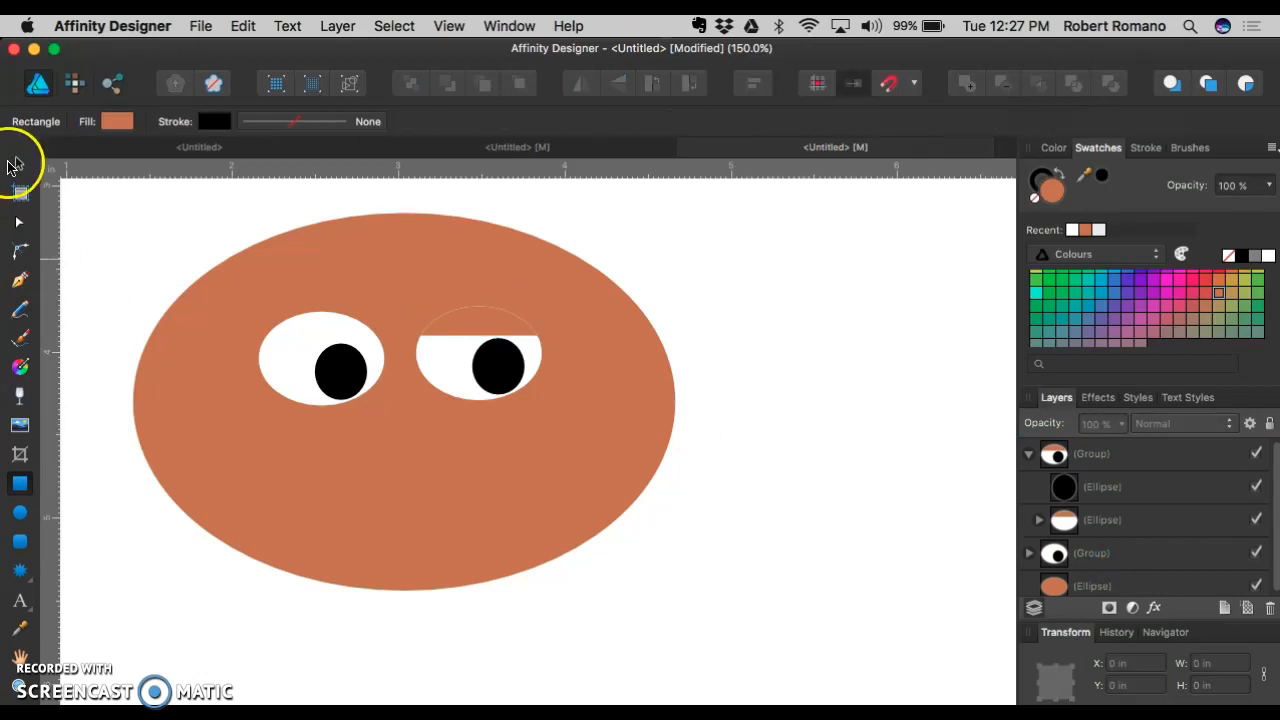
pyautogui.click(528, 330)
pyautogui.doubleClick(492, 328)
pyautogui.click(313, 330)
pyautogui.press('Delete')
pyautogui.click(442, 349)
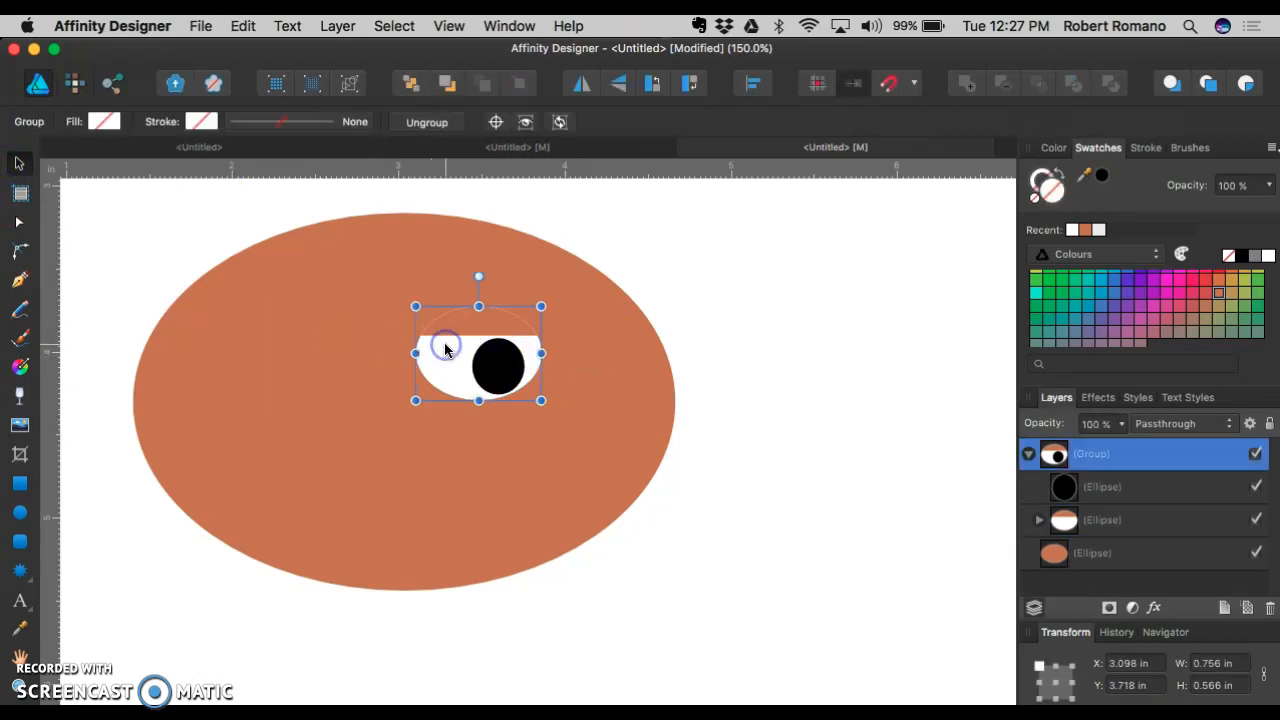
pyautogui.press('super+j')
pyautogui.moveTo(446, 350); pyautogui.dragTo(311, 360)
pyautogui.click(766, 380)
# Step: Nudge both half-lidded eyes slightly down and to the right to align them on the face
pyautogui.click(506, 366)
pyautogui.moveTo(508, 363); pyautogui.dragTo(516, 358)
pyautogui.moveTo(310, 357); pyautogui.dragTo(310, 371)
pyautogui.moveTo(491, 368); pyautogui.dragTo(500, 391)
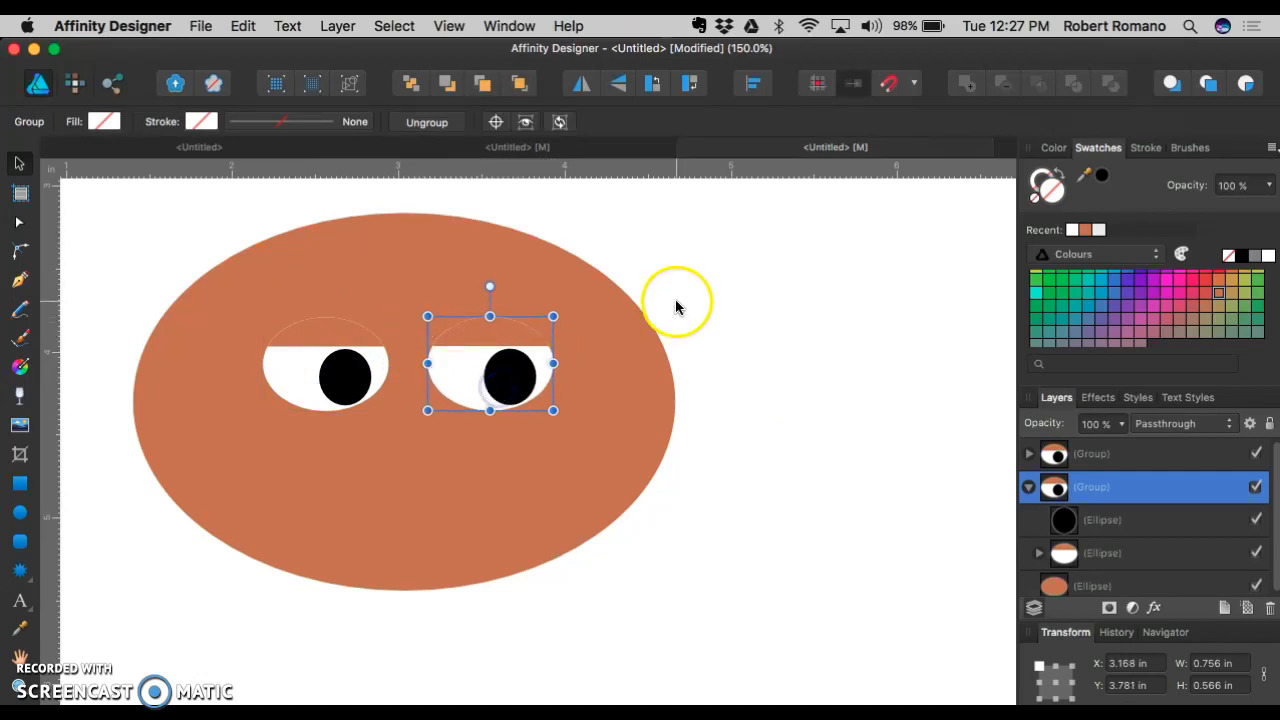
# Step: Try an angry look by tilting both eyelids down toward the nose and shifting the left pupil slightly inward
pyautogui.moveTo(488, 288); pyautogui.dragTo(469, 290)
pyautogui.click(316, 372)
pyautogui.moveTo(327, 291)
pyautogui.mouseDown()
pyautogui.moveTo(306, 294)
pyautogui.moveTo(349, 294)
pyautogui.moveTo(340, 300)
pyautogui.mouseUp()
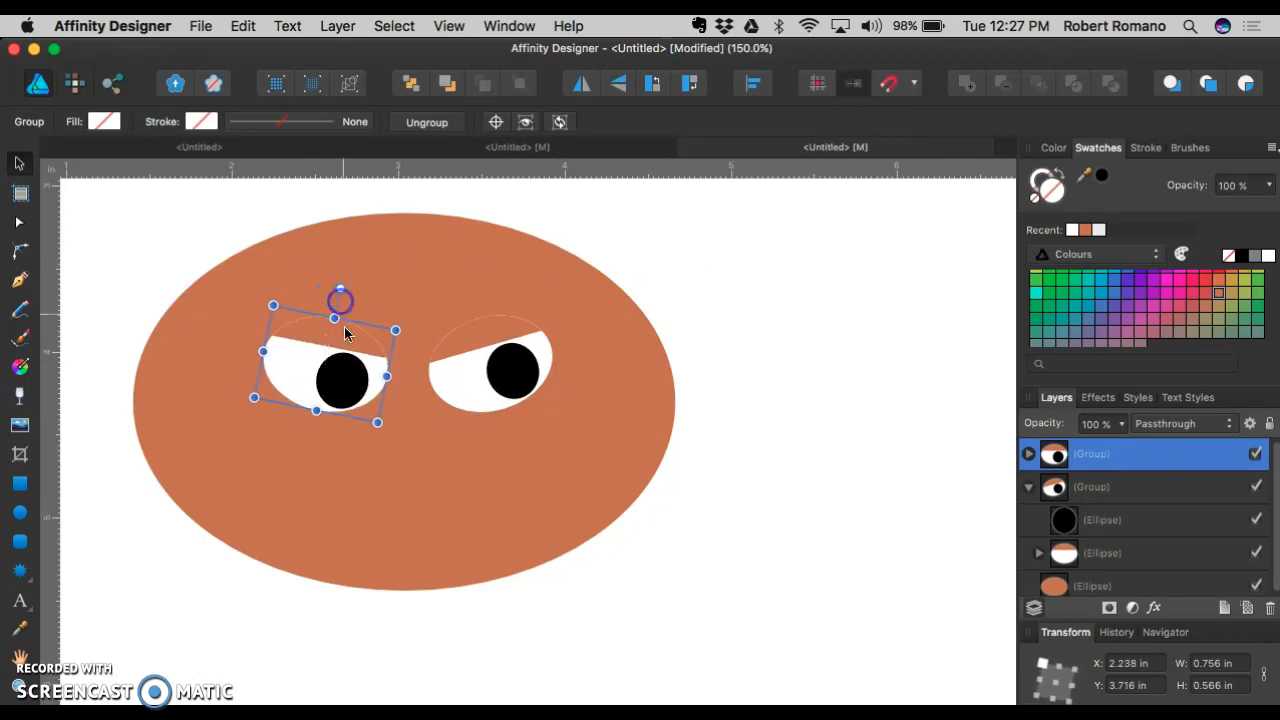
pyautogui.doubleClick(361, 398)
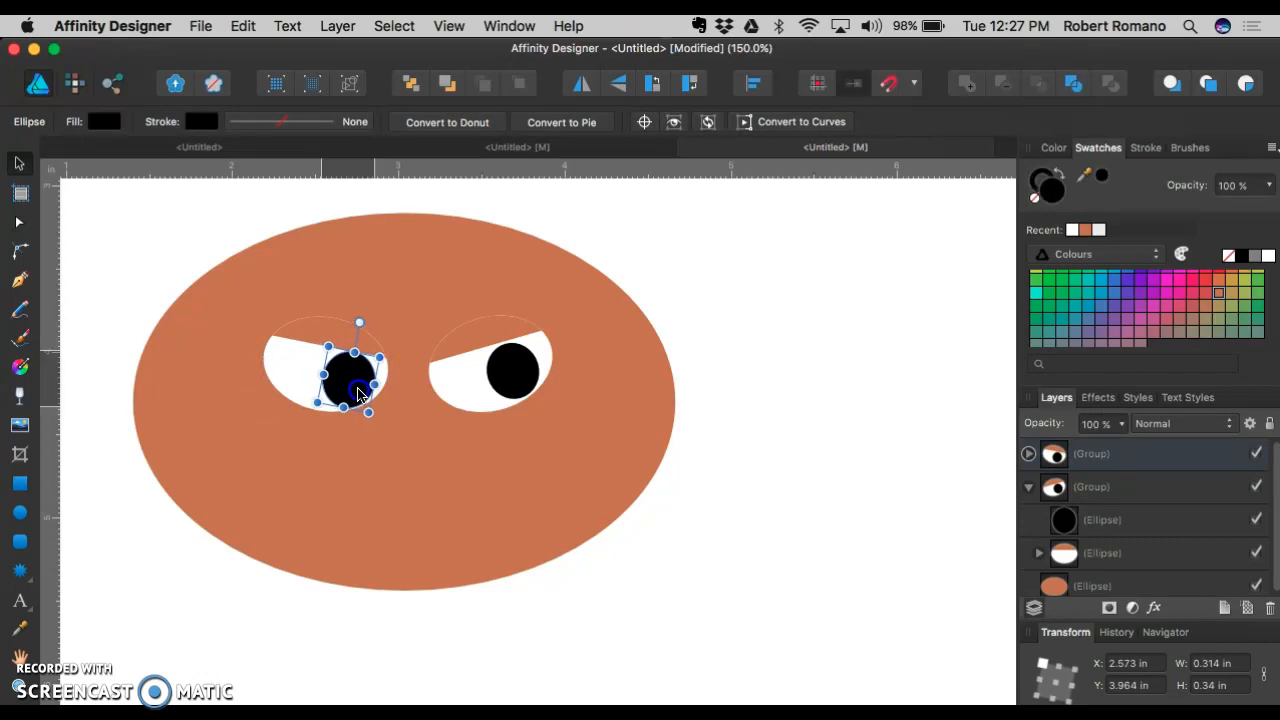
pyautogui.click(797, 380)
# Step: Rotate both eyes so their eyelids slope down toward the outer sides of the face for a sad look
pyautogui.click(532, 346)
pyautogui.moveTo(472, 287); pyautogui.dragTo(505, 296)
pyautogui.click(314, 363)
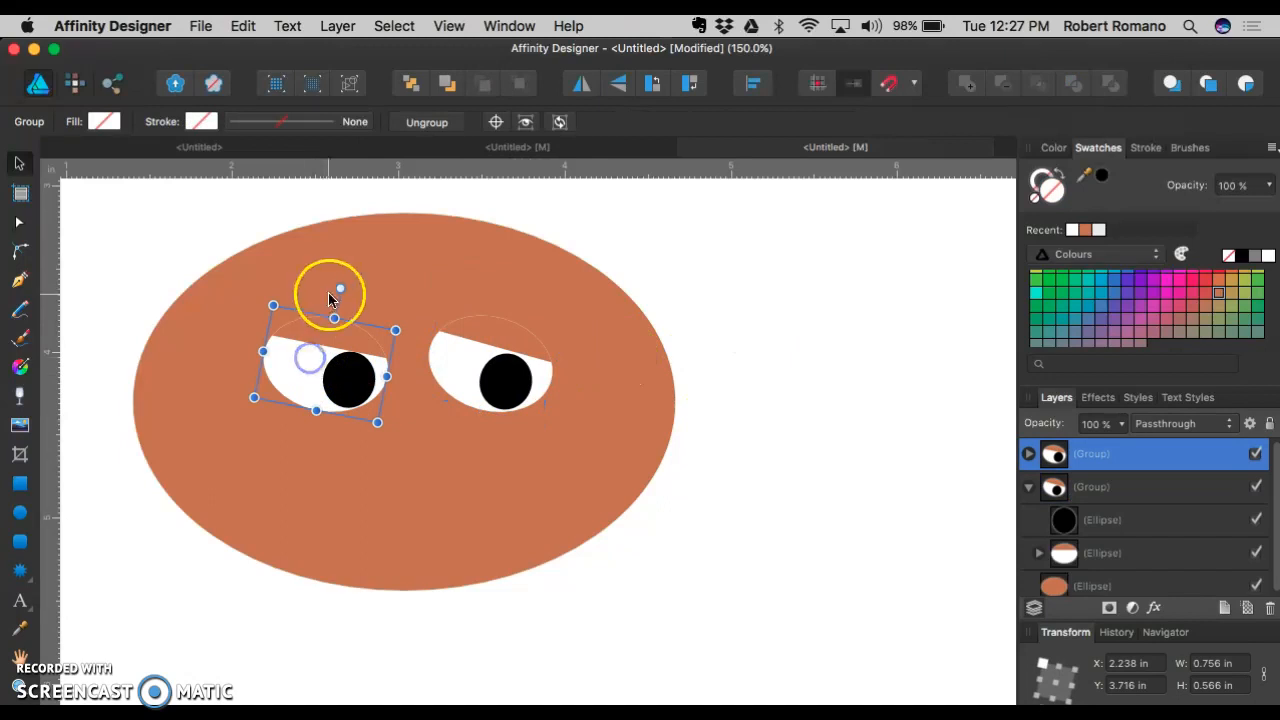
pyautogui.moveTo(338, 287); pyautogui.dragTo(306, 291)
# Step: Reposition the left and right pupils slightly lower within their tilted eyes
pyautogui.click(369, 377)
pyautogui.doubleClick(369, 372)
pyautogui.moveTo(369, 372); pyautogui.dragTo(363, 379)
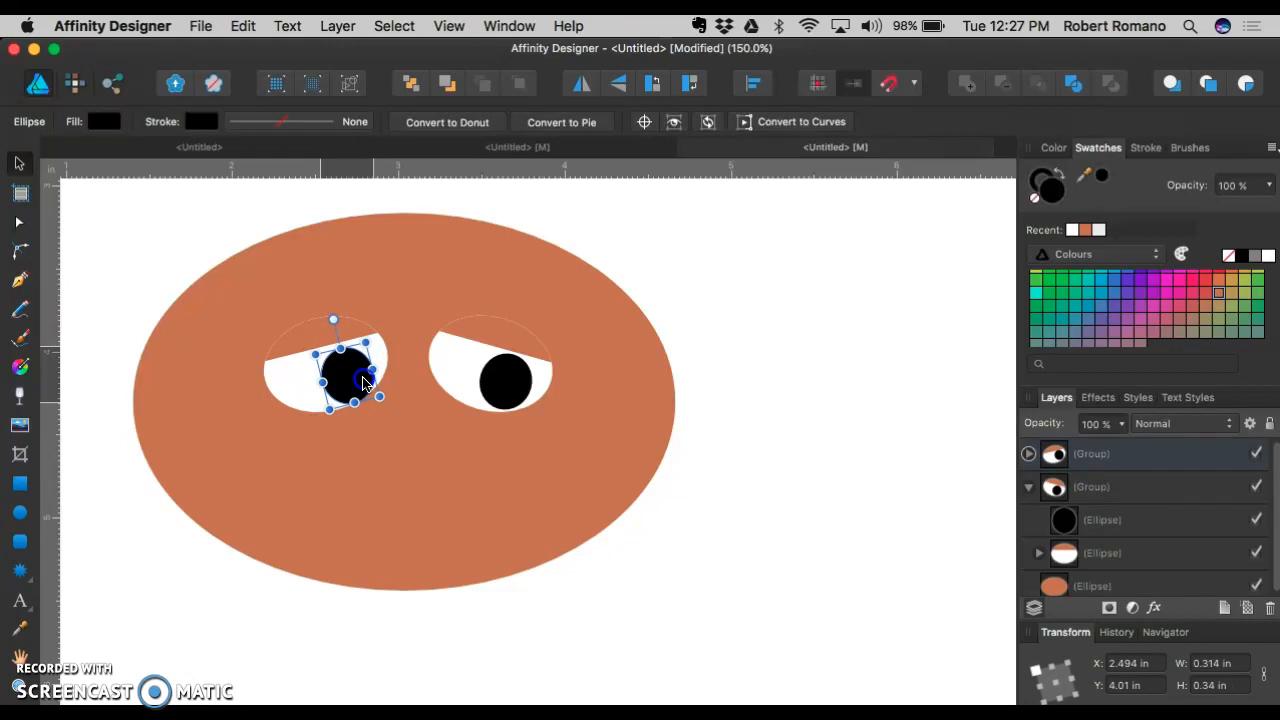
pyautogui.click(843, 394)
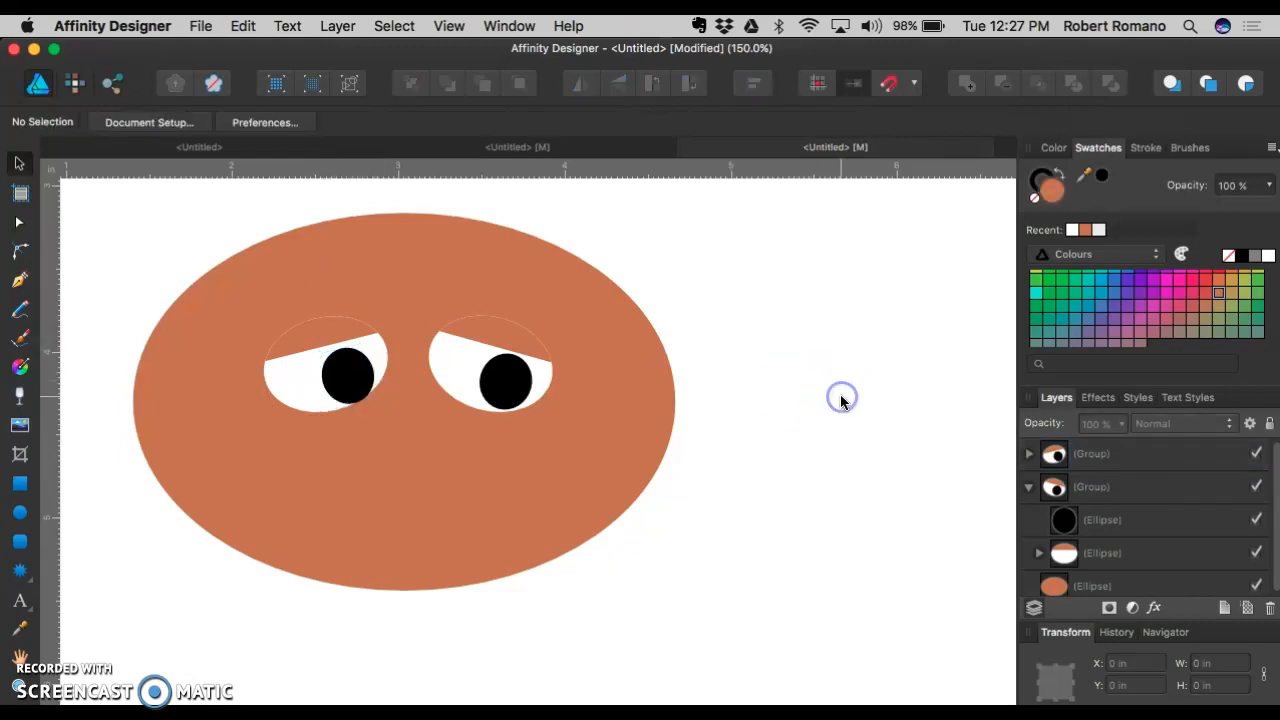
pyautogui.doubleClick(506, 390)
pyautogui.moveTo(506, 390); pyautogui.dragTo(504, 397)
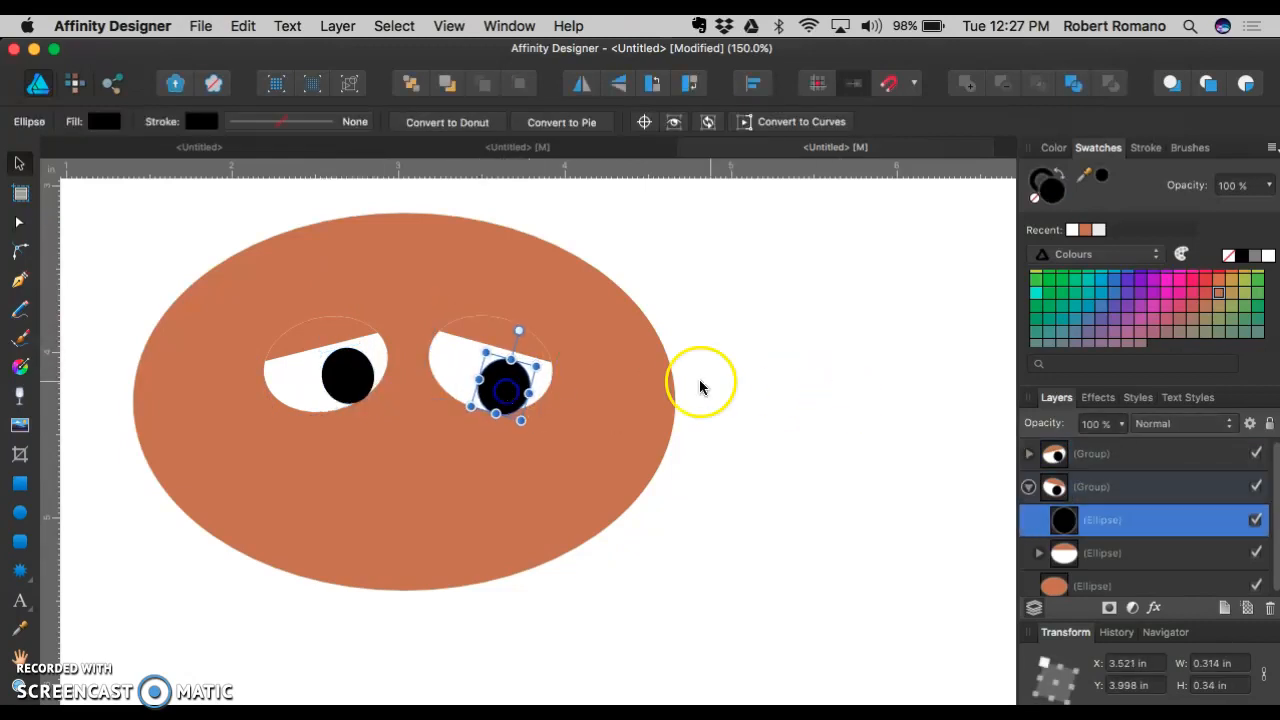
pyautogui.click(766, 394)
# Step: Nest each eye's black pupil inside its white ellipse so the eye shape clips the pupil
pyautogui.click(471, 371)
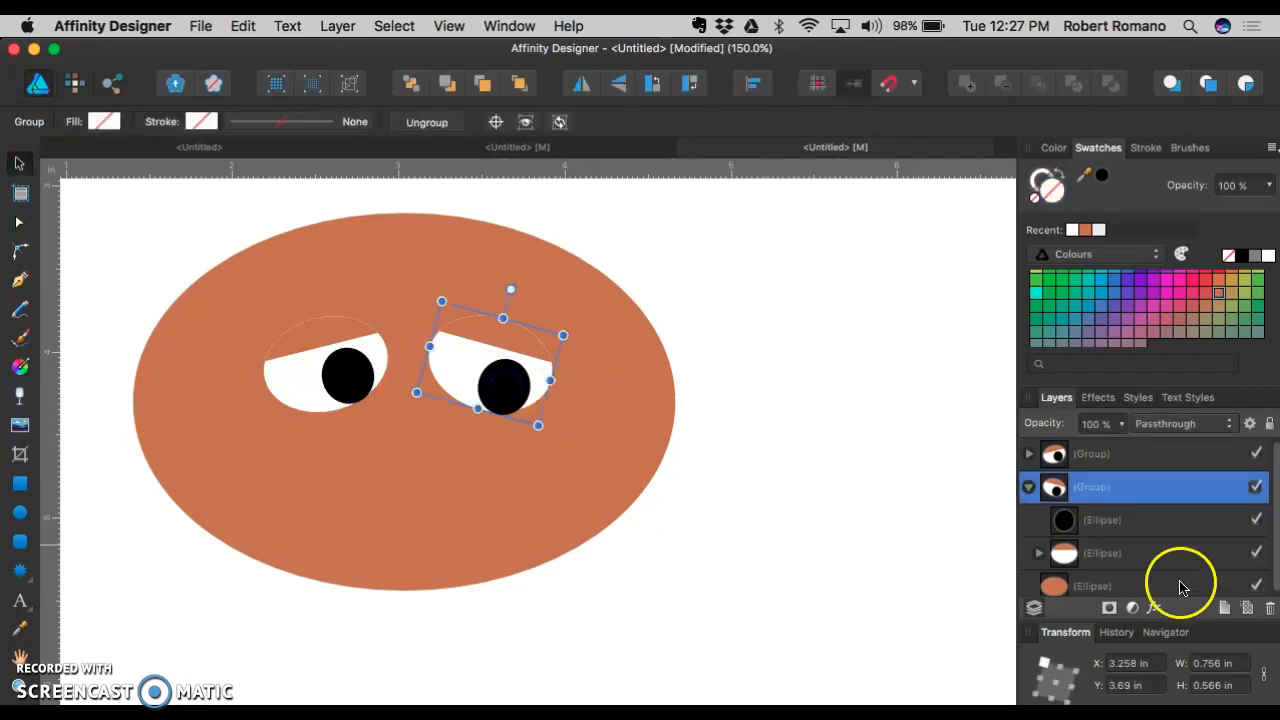
pyautogui.click(1114, 520)
pyautogui.moveTo(1109, 522); pyautogui.dragTo(1110, 557)
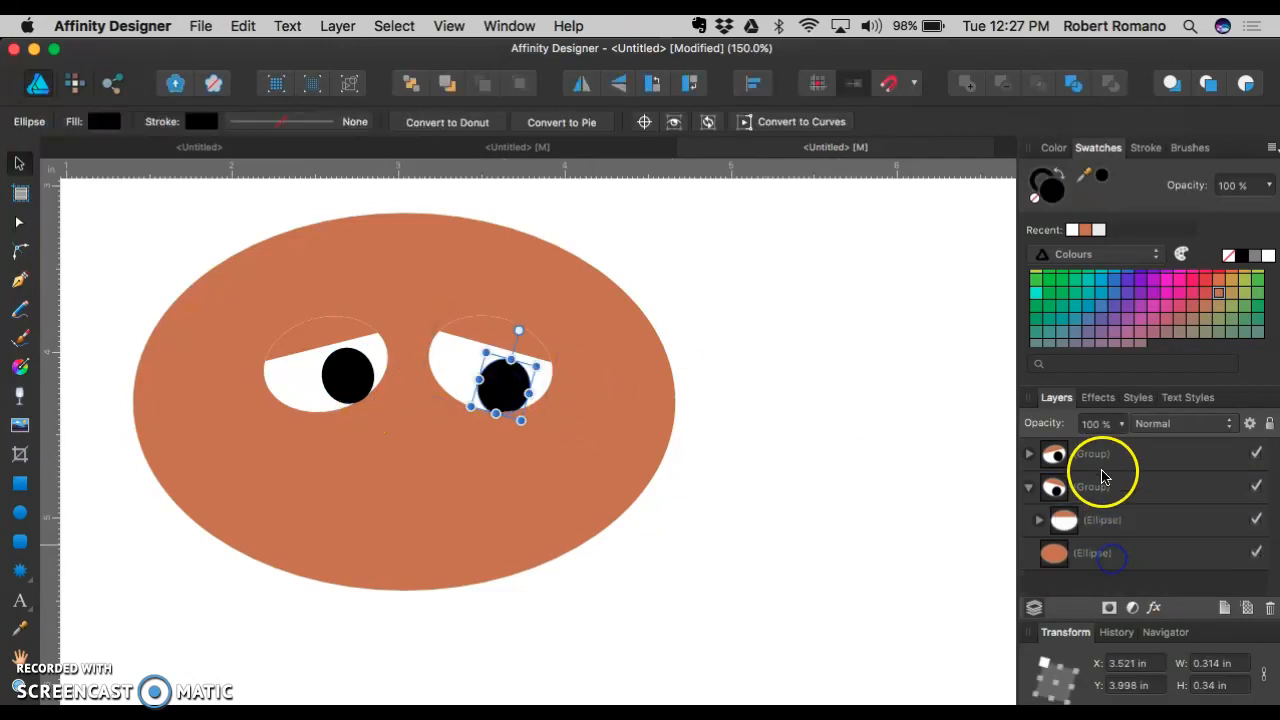
pyautogui.click(1104, 454)
pyautogui.click(1027, 455)
pyautogui.moveTo(1100, 492); pyautogui.dragTo(1108, 531)
pyautogui.click(1057, 500)
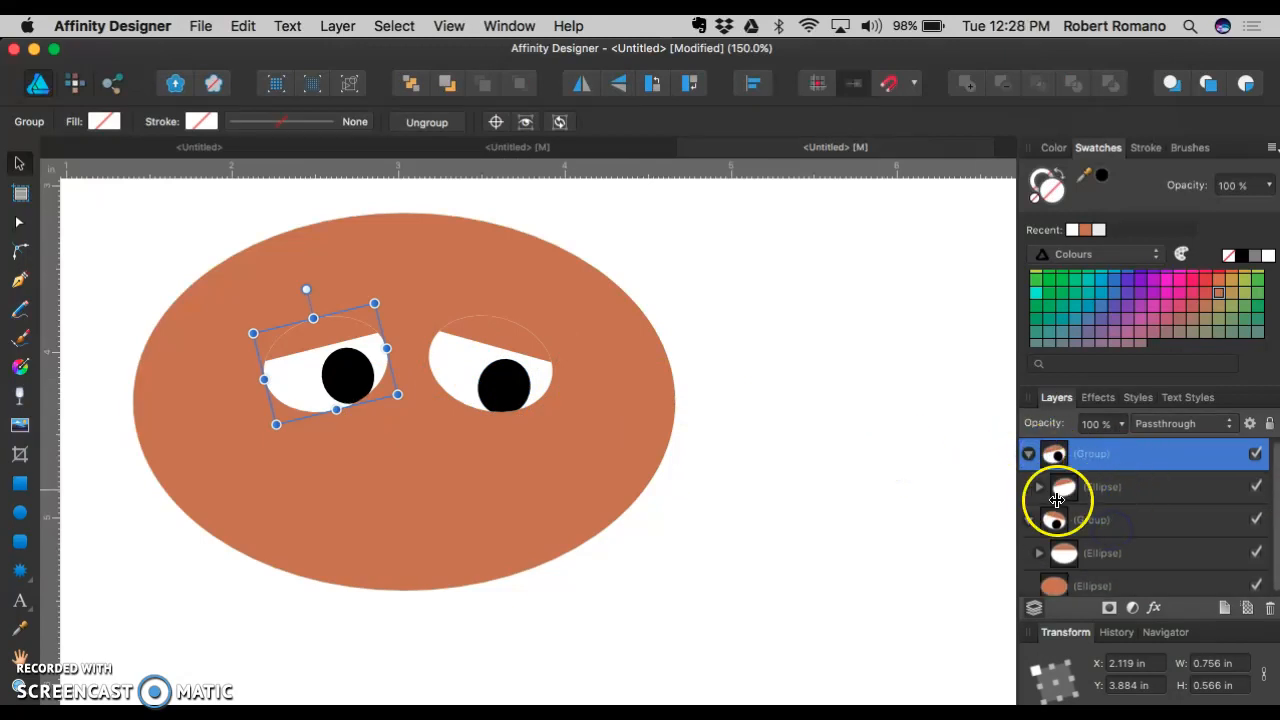
# Step: Move both clipped pupils toward the lower right of their eyes so the white ellipses cut off their edges
pyautogui.doubleClick(362, 363)
pyautogui.click(360, 366)
pyautogui.moveTo(360, 366); pyautogui.dragTo(353, 379)
pyautogui.click(520, 399)
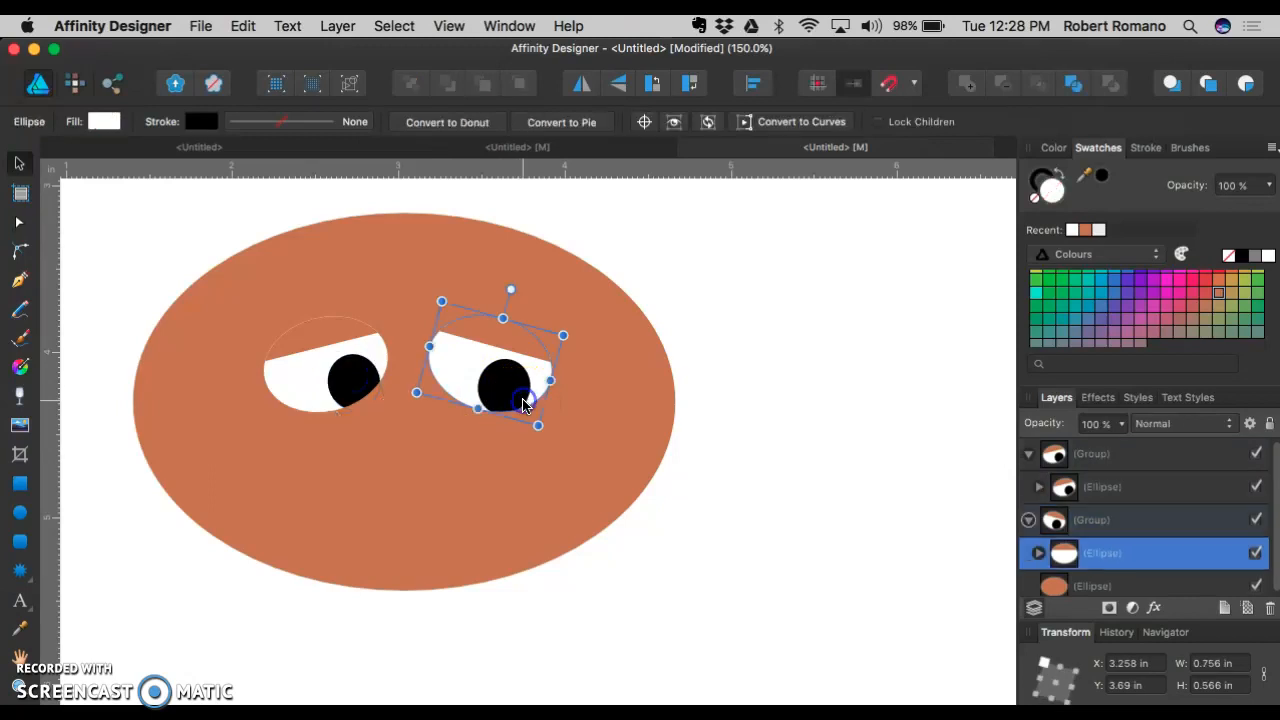
pyautogui.click(507, 388)
pyautogui.moveTo(507, 388); pyautogui.dragTo(517, 392)
pyautogui.click(356, 372)
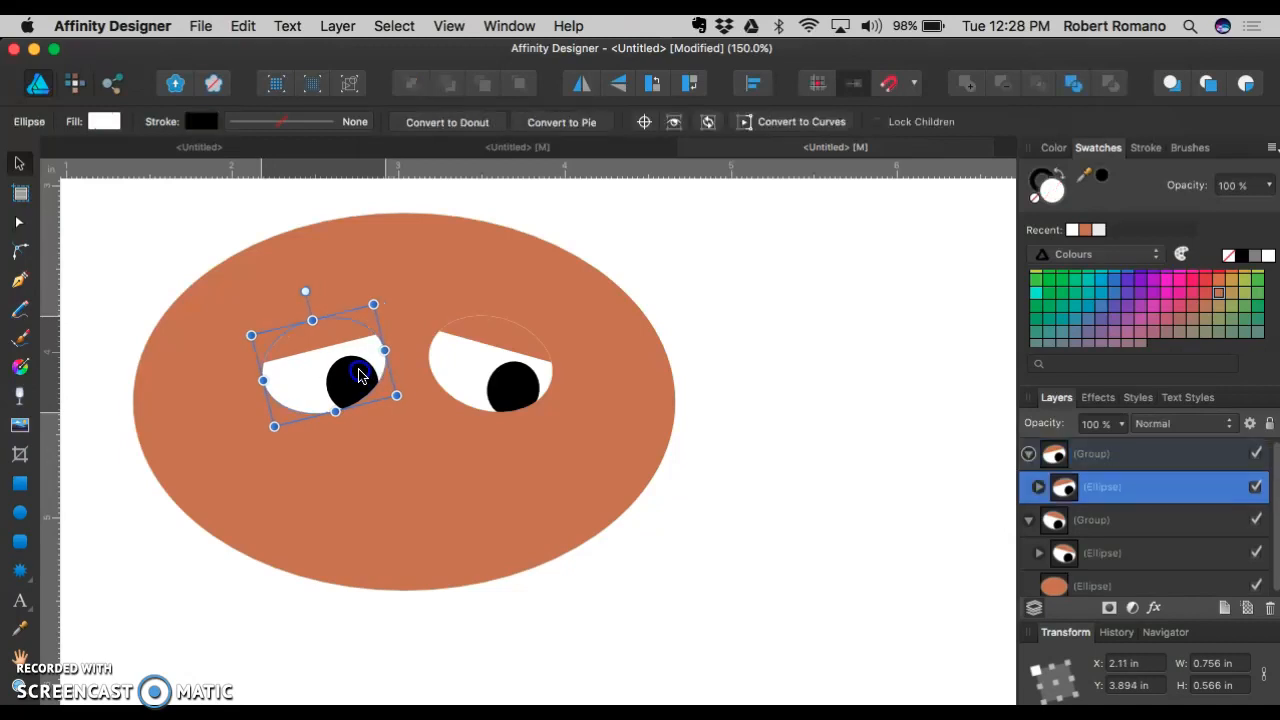
pyautogui.click(815, 427)
# Step: Draw a light grey highlight ellipse about 0.11 by 0.10 in on the upper part of the left pupil
pyautogui.press('super+equal')
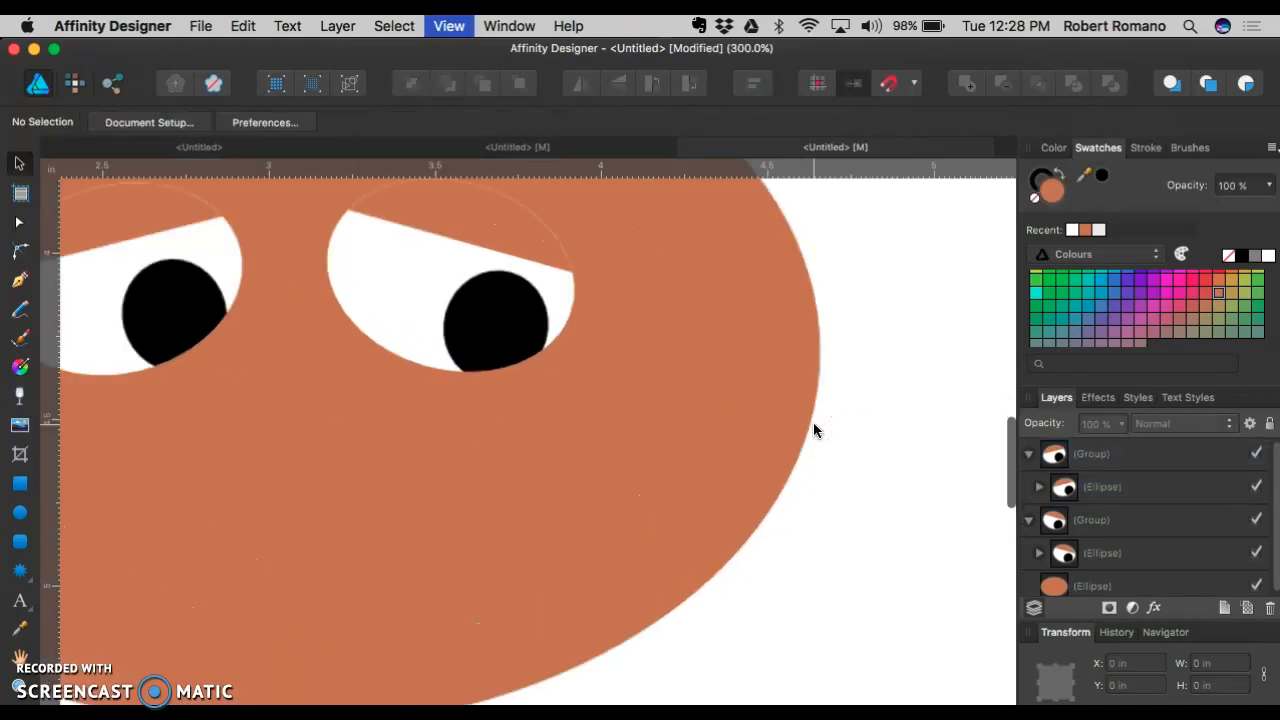
pyautogui.hscroll(-5, 813, 430)
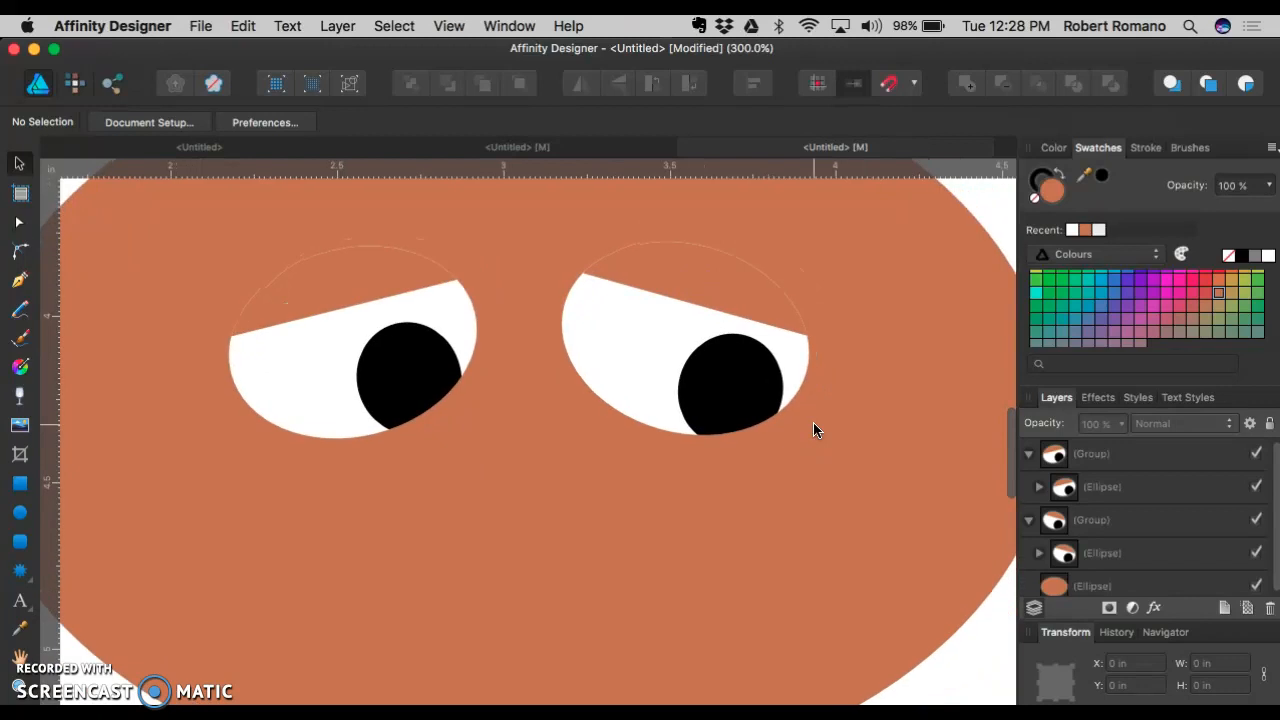
pyautogui.press('super+minus')
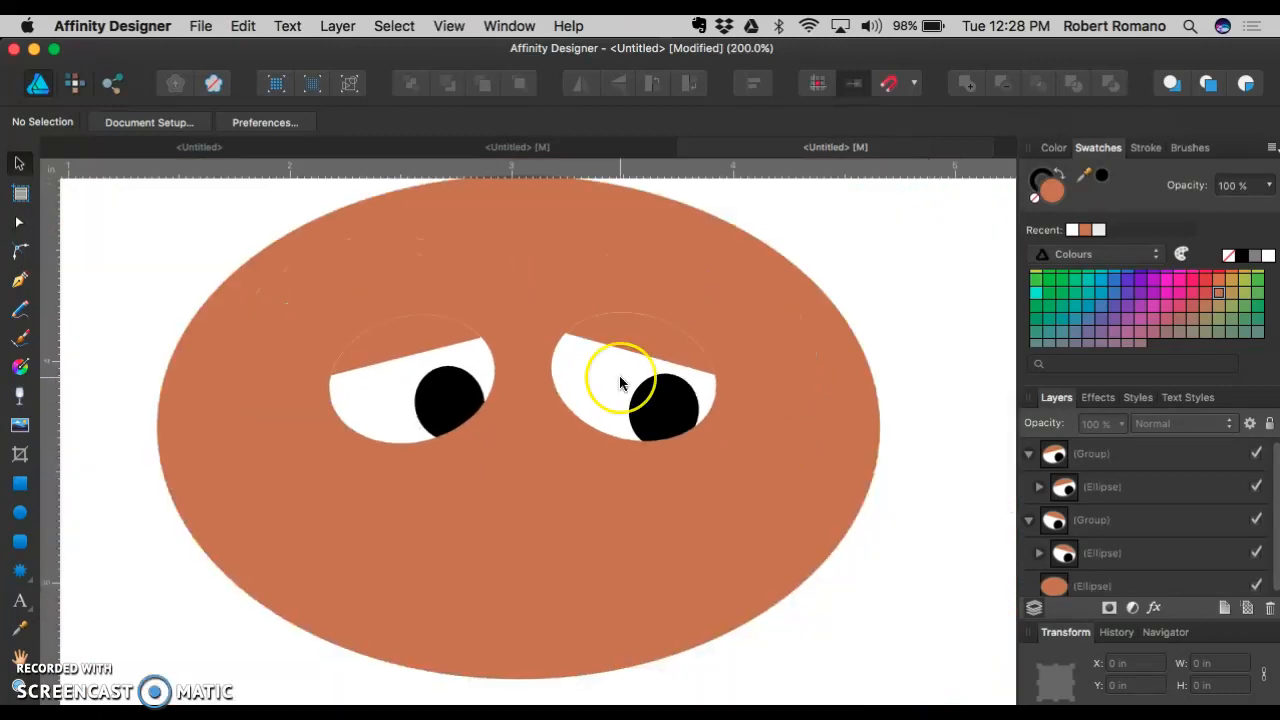
pyautogui.scroll(-3, 620, 378)
pyautogui.hscroll(4, 620, 378)
pyautogui.press('super+minus')
pyautogui.click(20, 513)
pyautogui.press('super+plus')
pyautogui.press('super+plus')
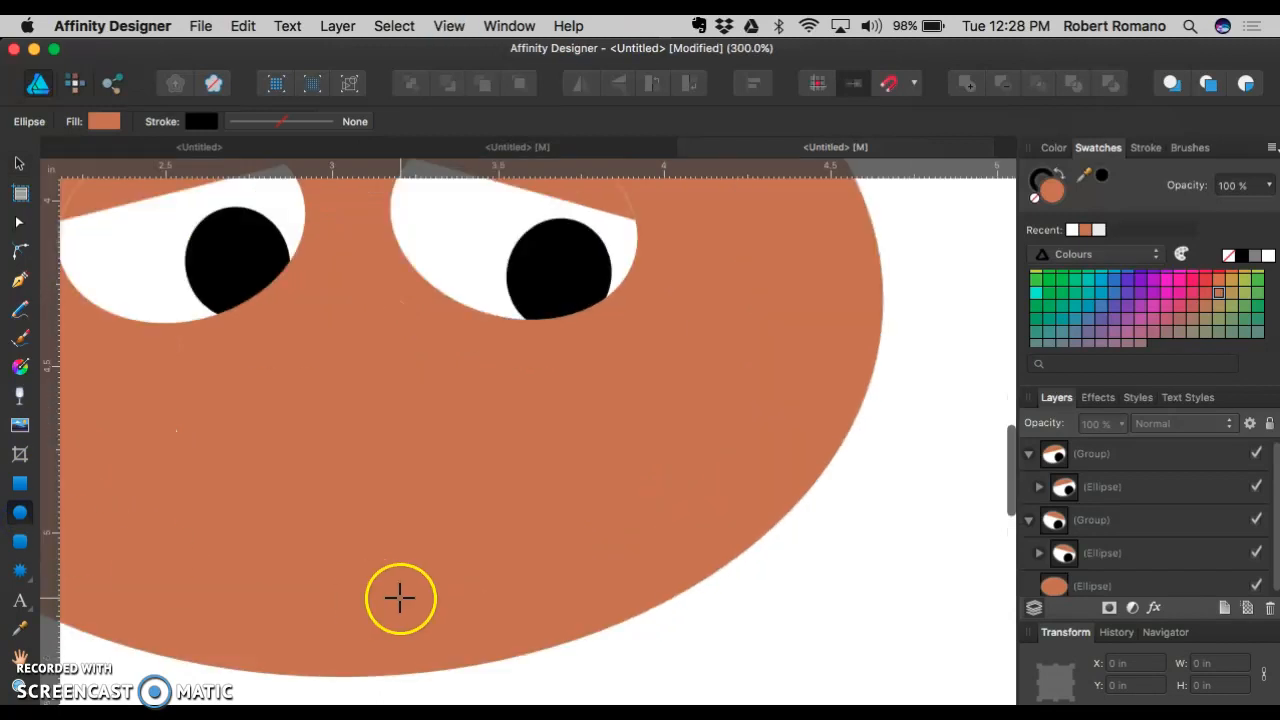
pyautogui.scroll(3, 400, 594)
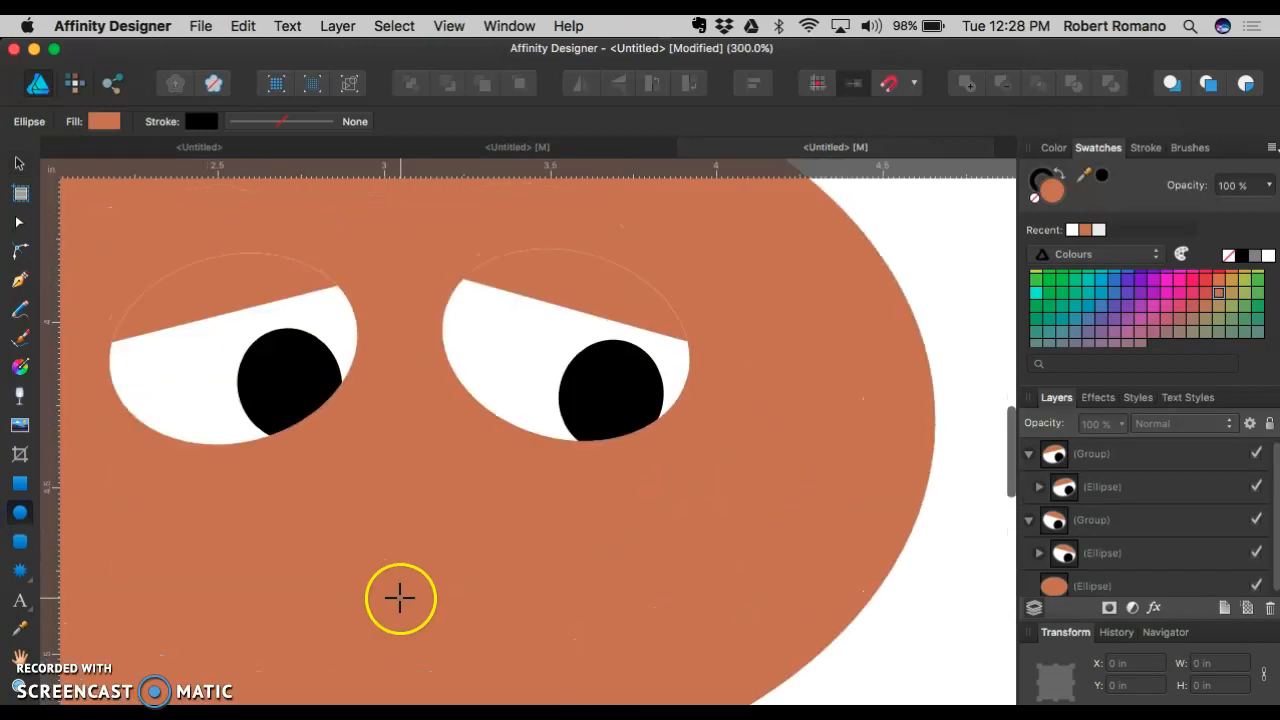
pyautogui.click(1097, 231)
pyautogui.moveTo(277, 337); pyautogui.dragTo(313, 370)
pyautogui.click(295, 352)
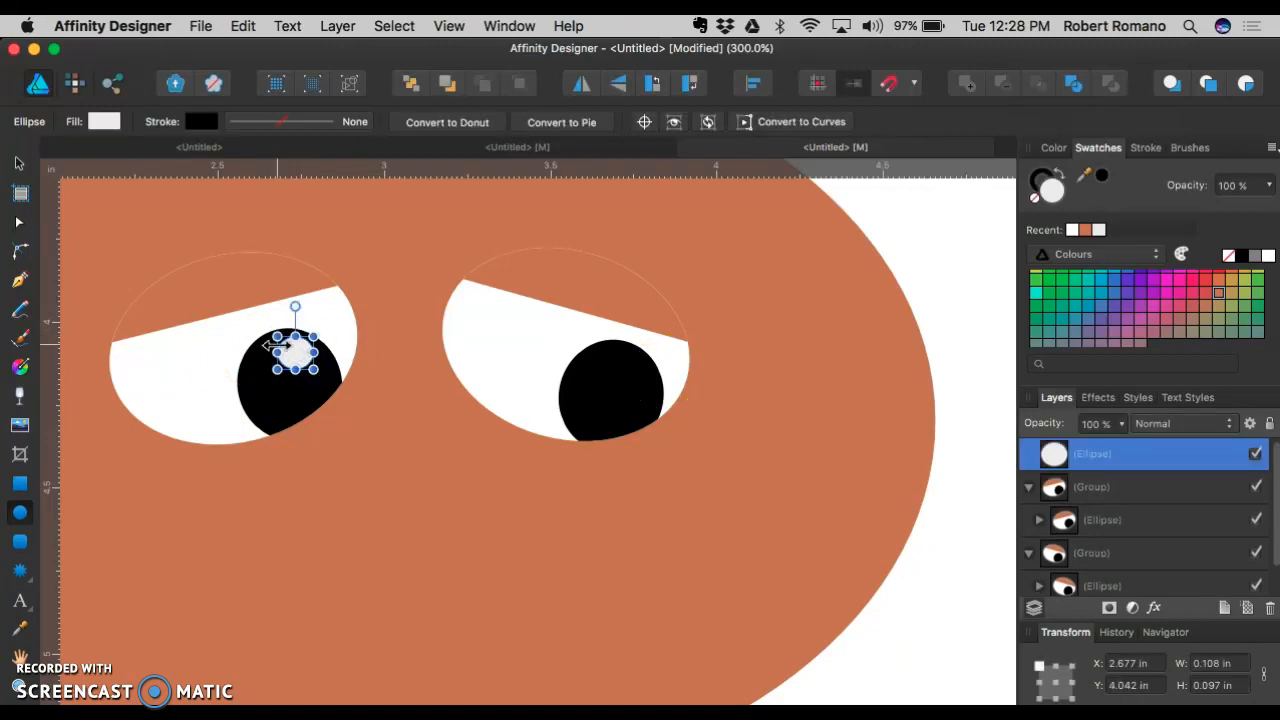
# Step: Duplicate the light grey highlight and place the copy on the upper part of the right pupil
pyautogui.press('super+j')
pyautogui.click(19, 162)
pyautogui.click(297, 331)
pyautogui.moveTo(297, 331); pyautogui.dragTo(627, 370)
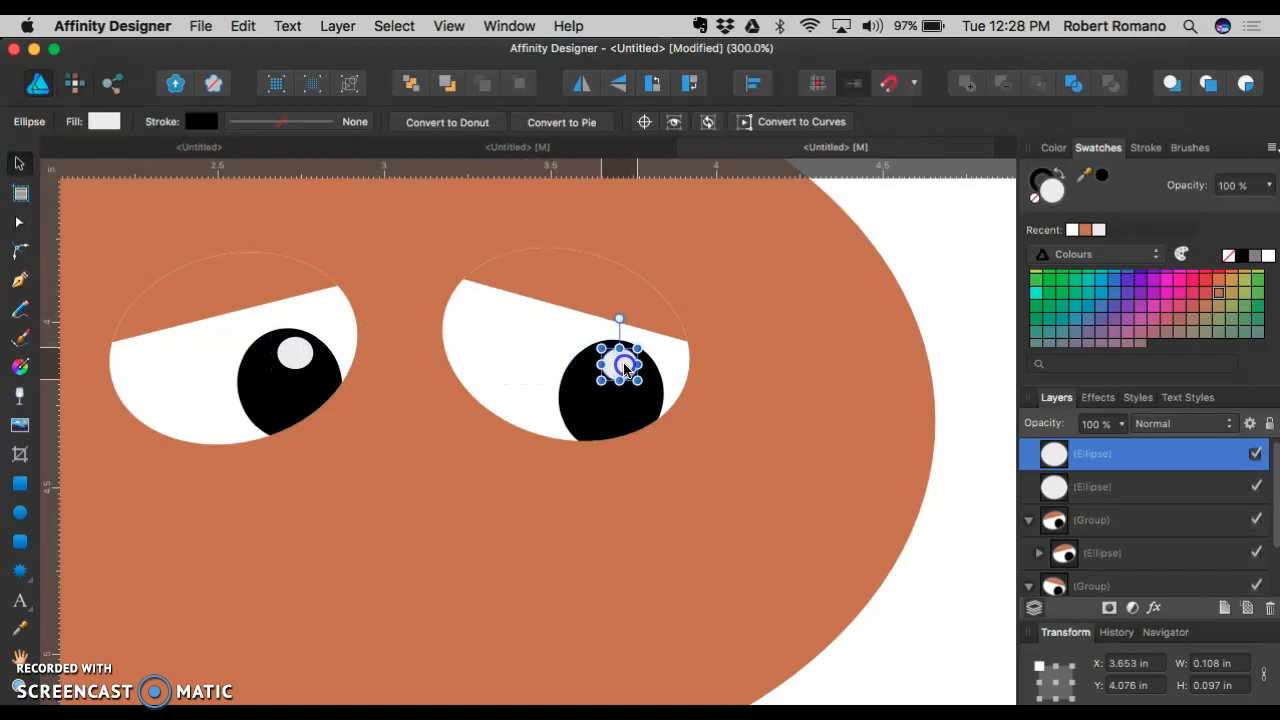
pyautogui.click(932, 240)
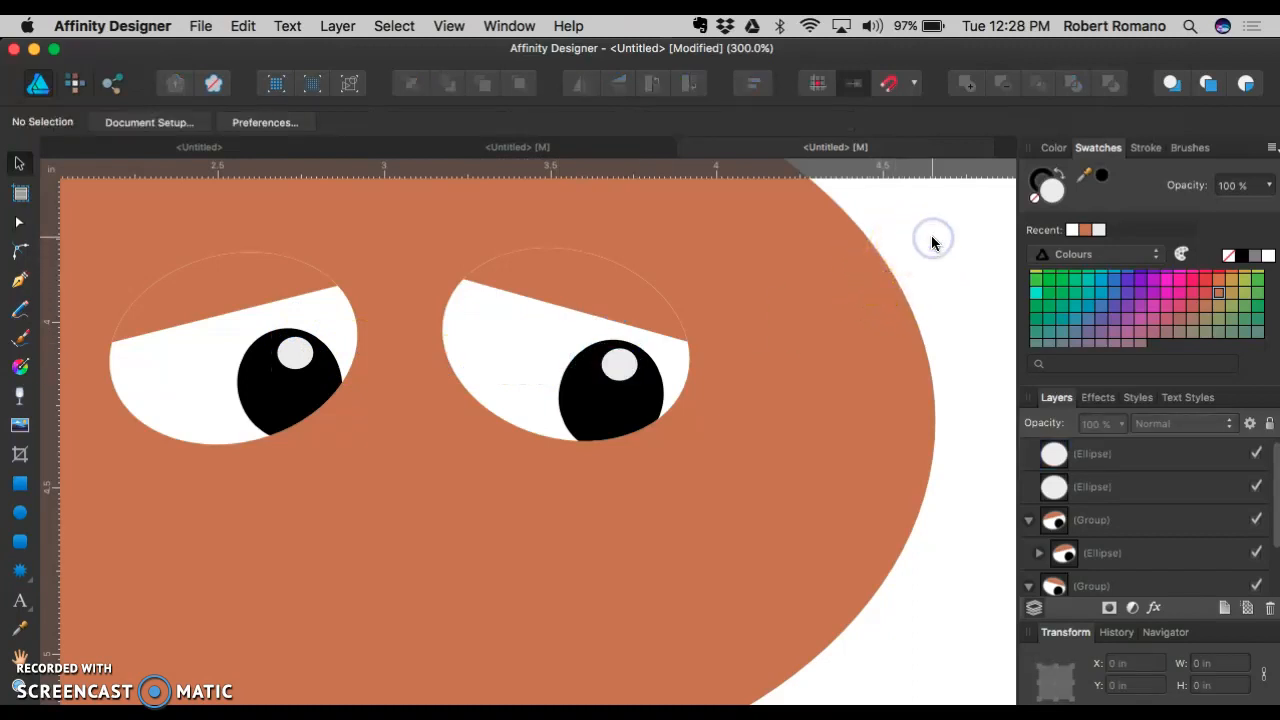
# Step: Try a thin black rectangle about 1.80 by 0.03 in as a mouth below the eyes and delete it
pyautogui.press('super+minus')
pyautogui.press('super+minus')
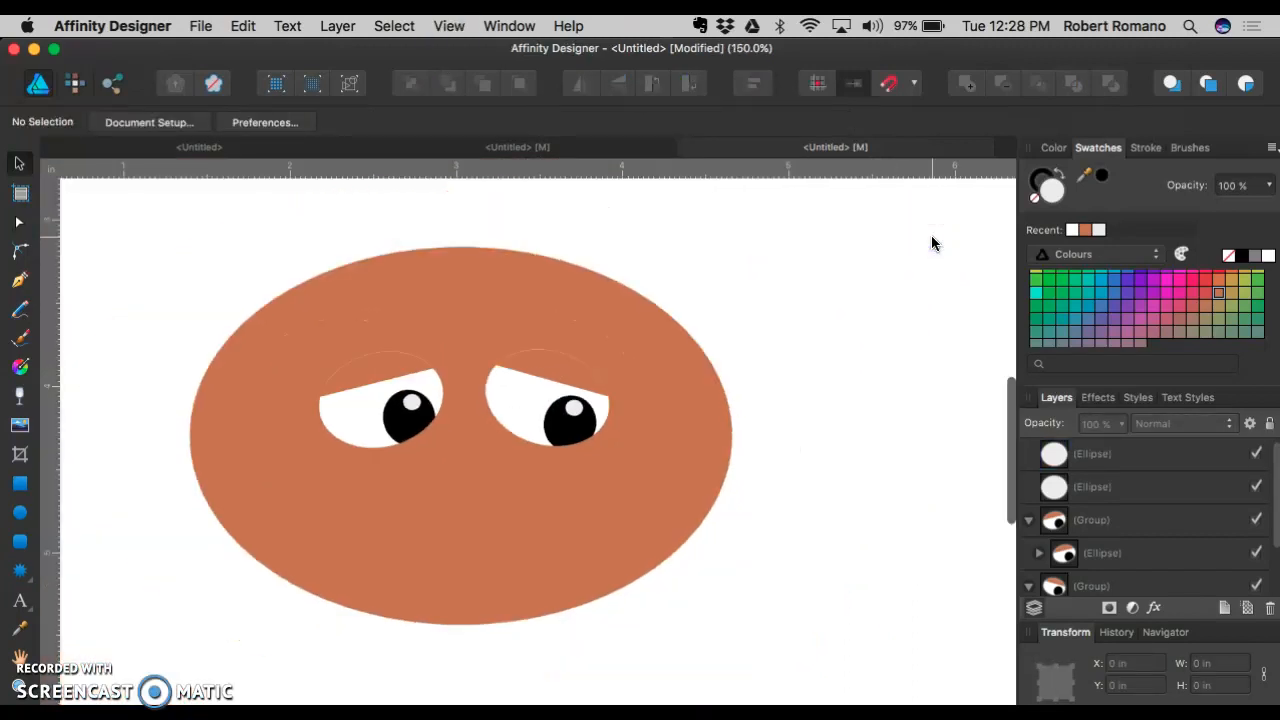
pyautogui.press('super+equal')
pyautogui.press('super+equal')
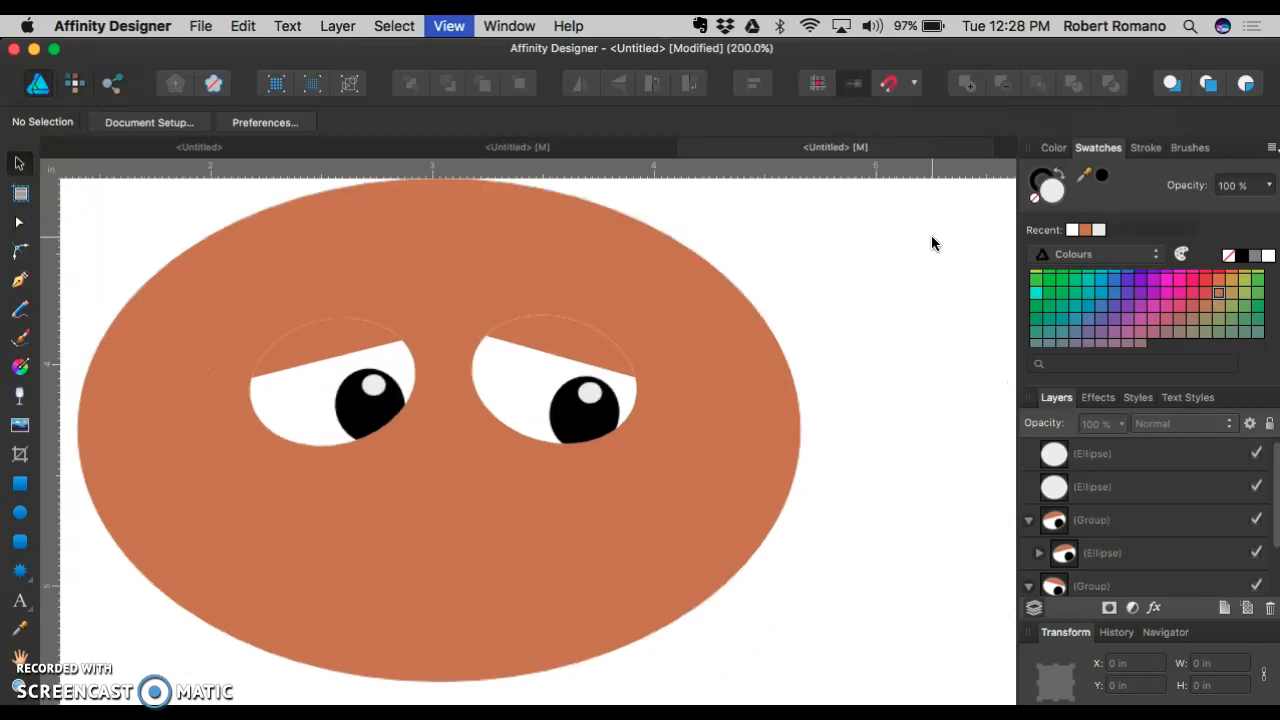
pyautogui.press('super+minus')
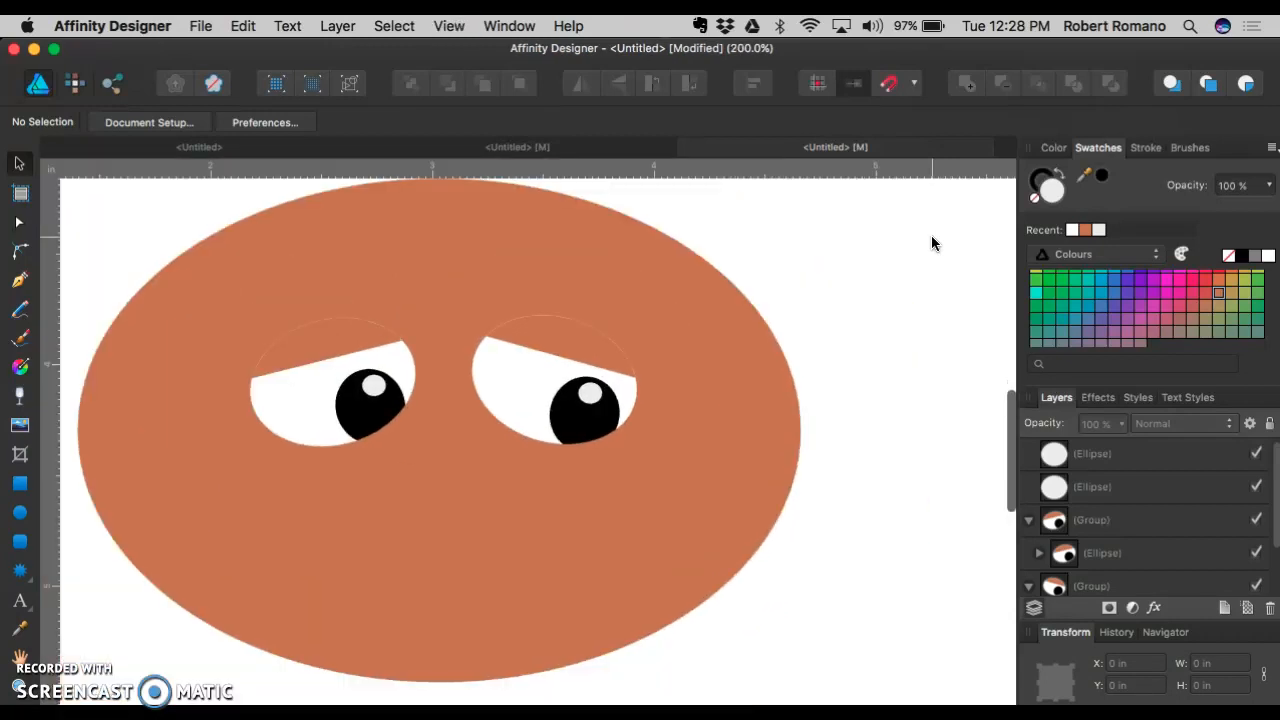
pyautogui.moveTo(514, 349); pyautogui.dragTo(424, 318)
pyautogui.click(26, 492)
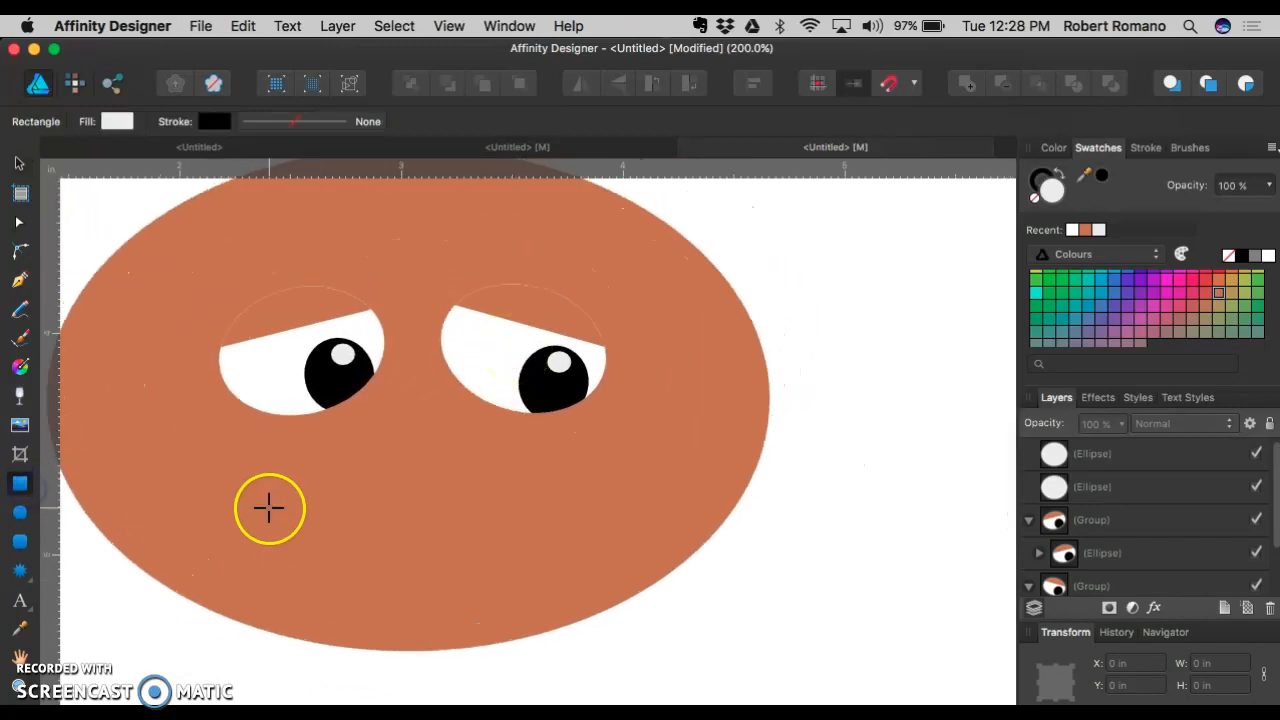
pyautogui.moveTo(258, 516)
pyautogui.mouseDown()
pyautogui.moveTo(583, 540)
pyautogui.moveTo(657, 521)
pyautogui.mouseUp()
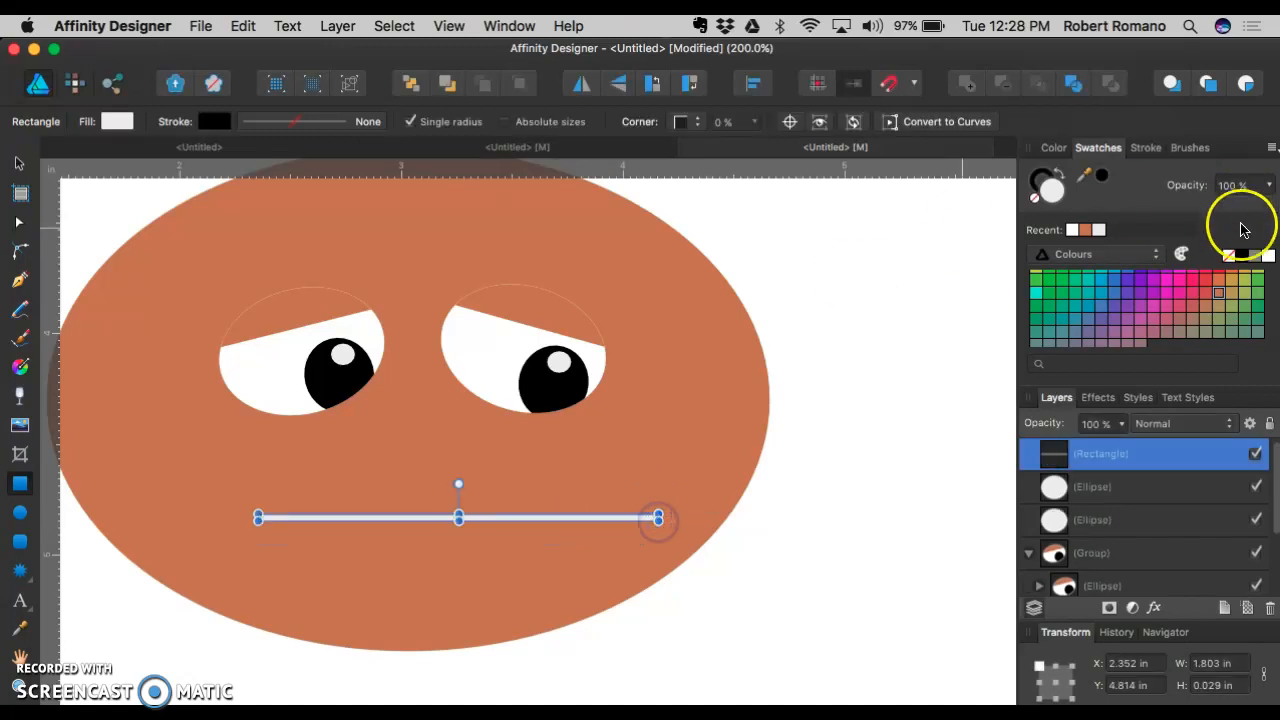
pyautogui.click(1242, 255)
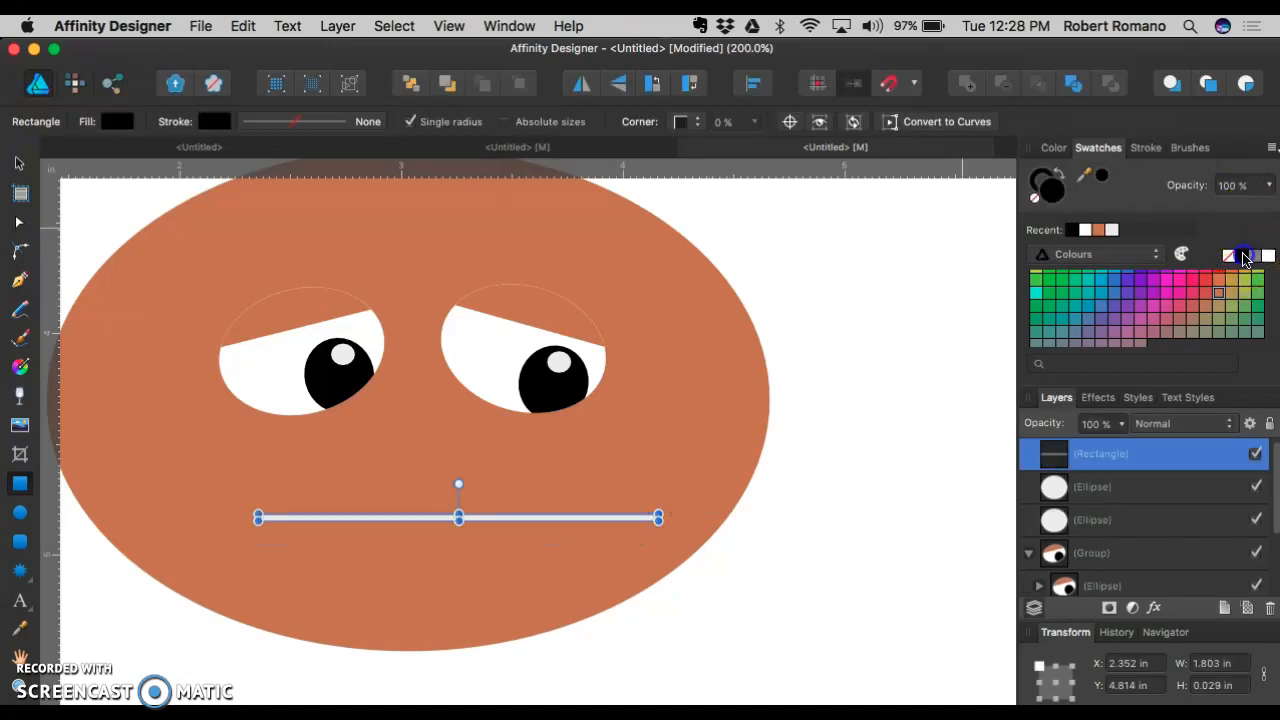
pyautogui.click(937, 426)
pyautogui.moveTo(455, 517); pyautogui.dragTo(437, 514)
pyautogui.press('Delete')
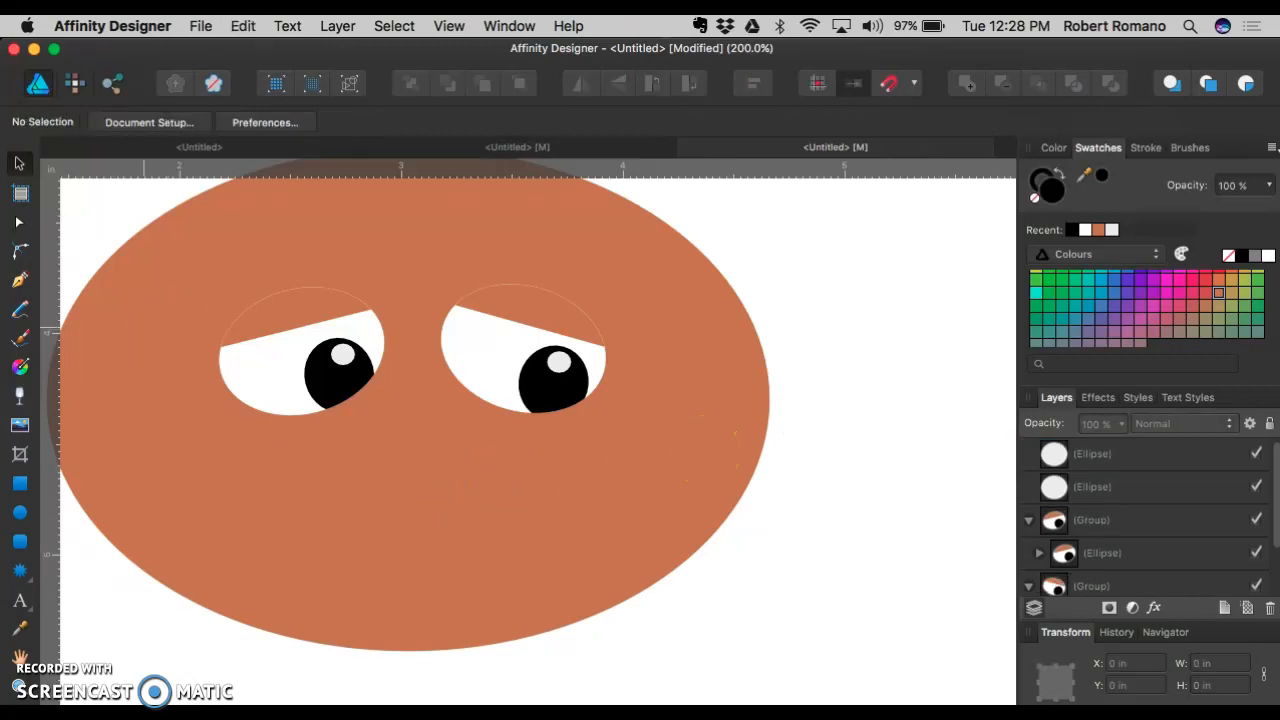
# Step: Try a downward-arching Pen curve as the mouth, widen its stroke to 5 pt, and delete it
pyautogui.click(21, 280)
pyautogui.click(281, 555)
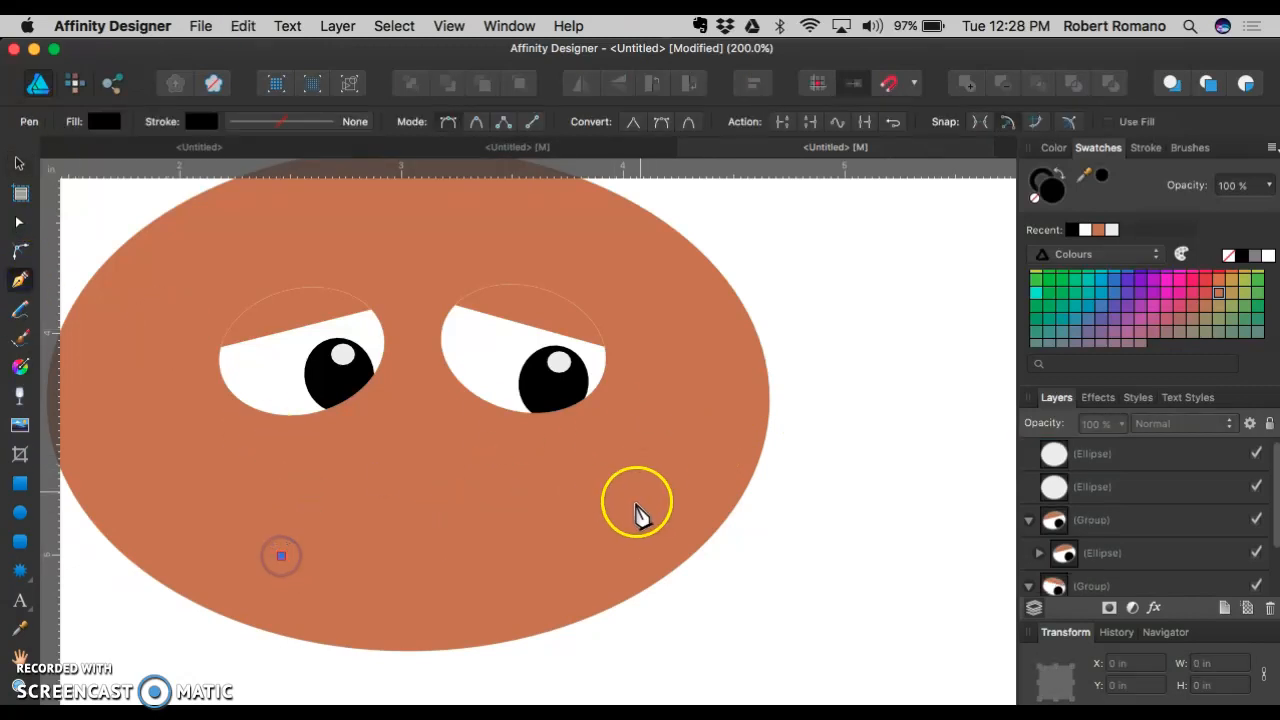
pyautogui.moveTo(566, 525); pyautogui.dragTo(711, 659)
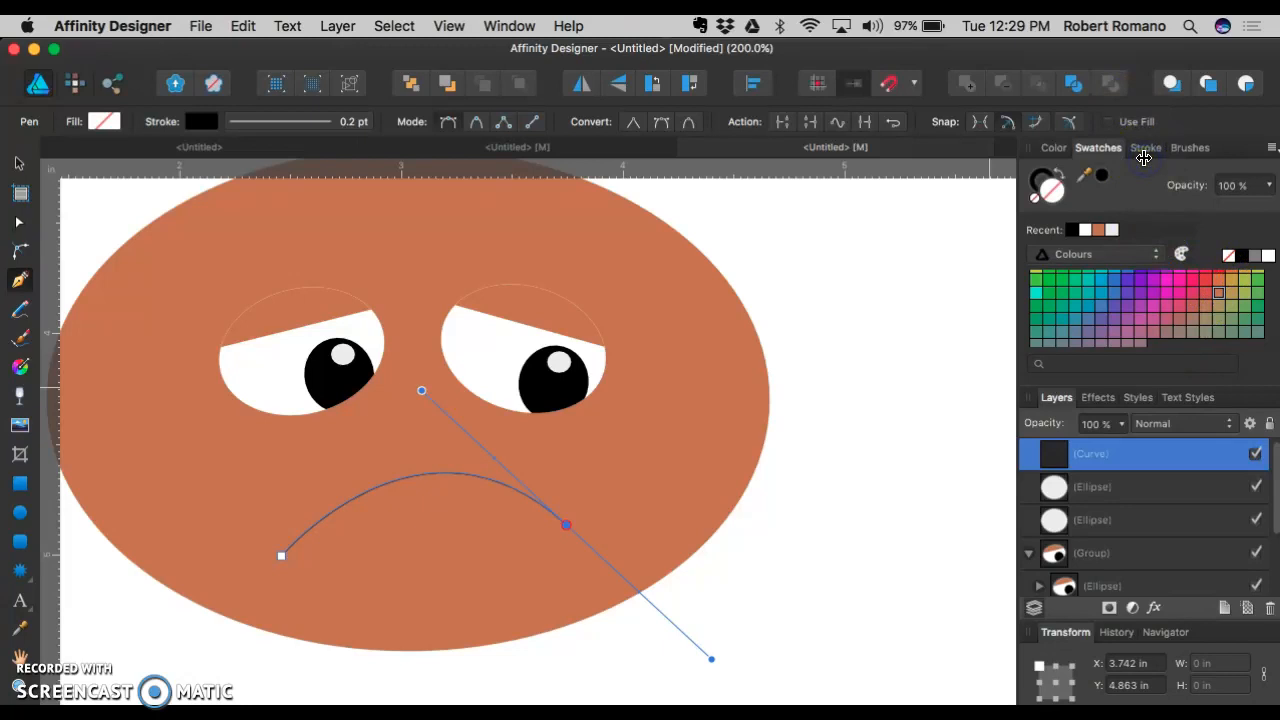
pyautogui.click(1145, 148)
pyautogui.moveTo(1068, 205)
pyautogui.mouseDown()
pyautogui.moveTo(1092, 200)
pyautogui.moveTo(1131, 224)
pyautogui.moveTo(1108, 231)
pyautogui.mouseUp()
pyautogui.press('Delete')
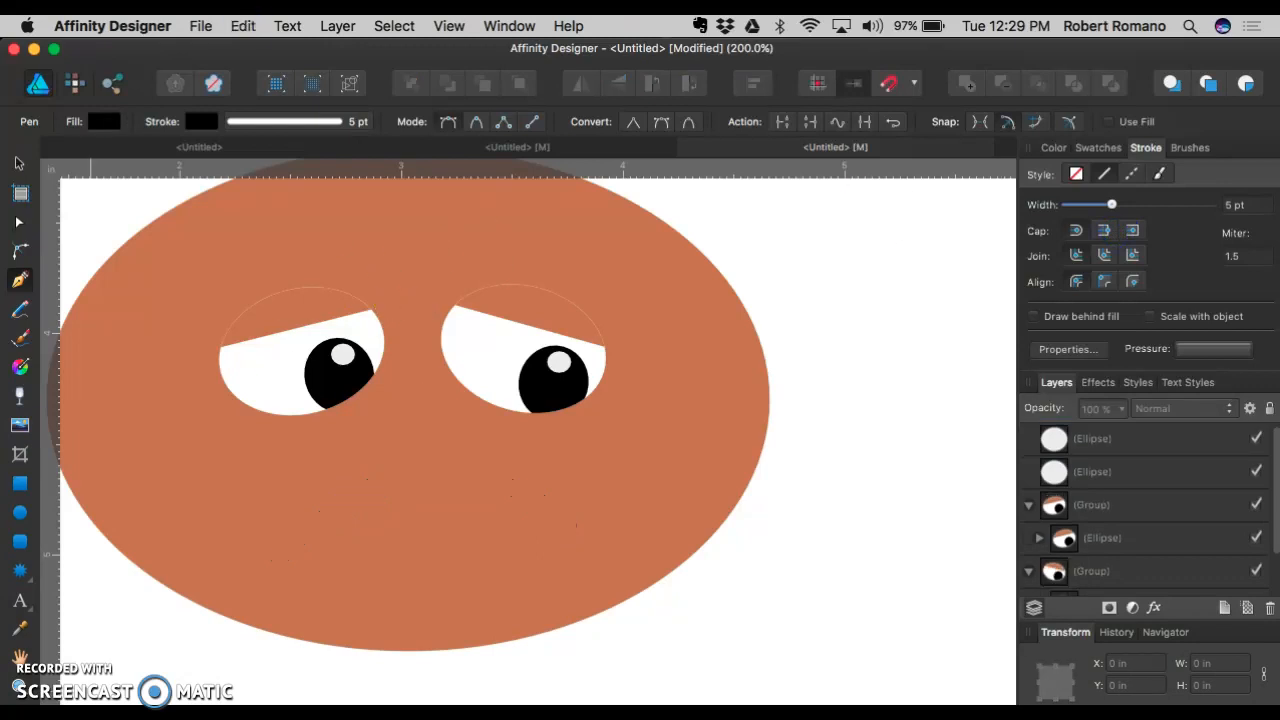
# Step: Draw a black crescent about 0.99 by 0.81 in below the eyes and rotate it a quarter turn into a frown
pyautogui.click(20, 582)
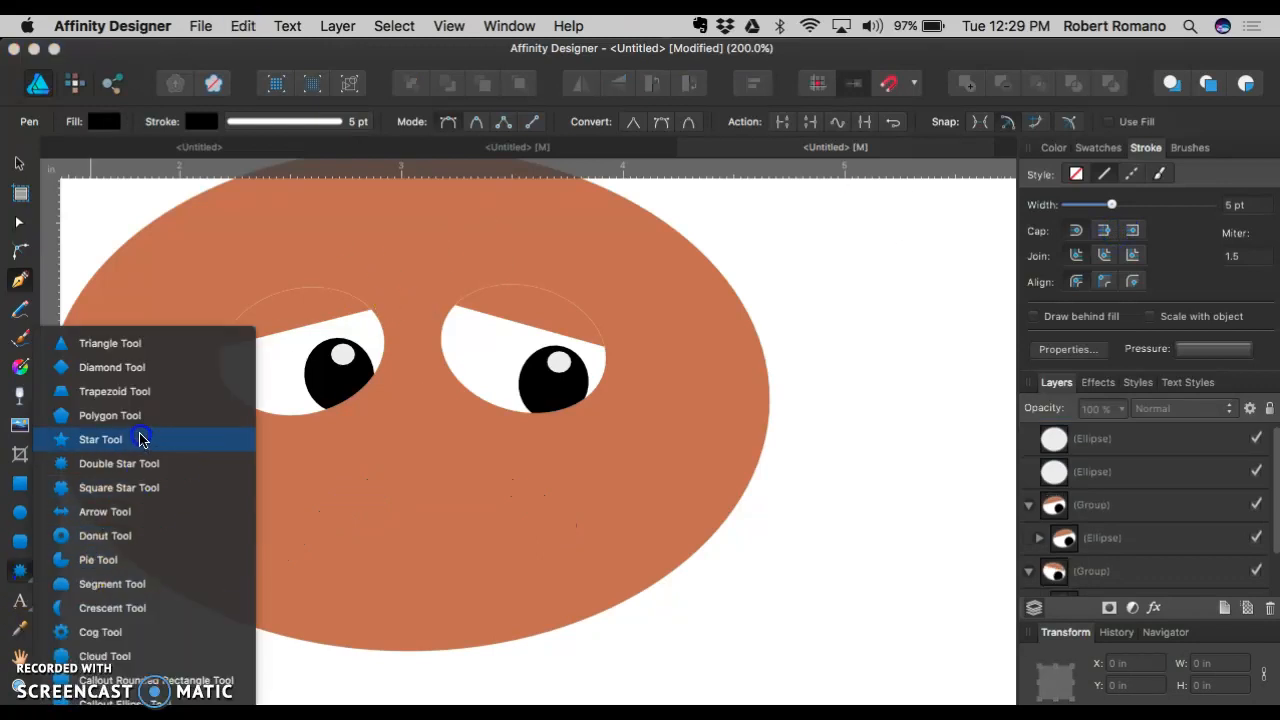
pyautogui.click(112, 608)
pyautogui.moveTo(309, 480); pyautogui.dragTo(533, 663)
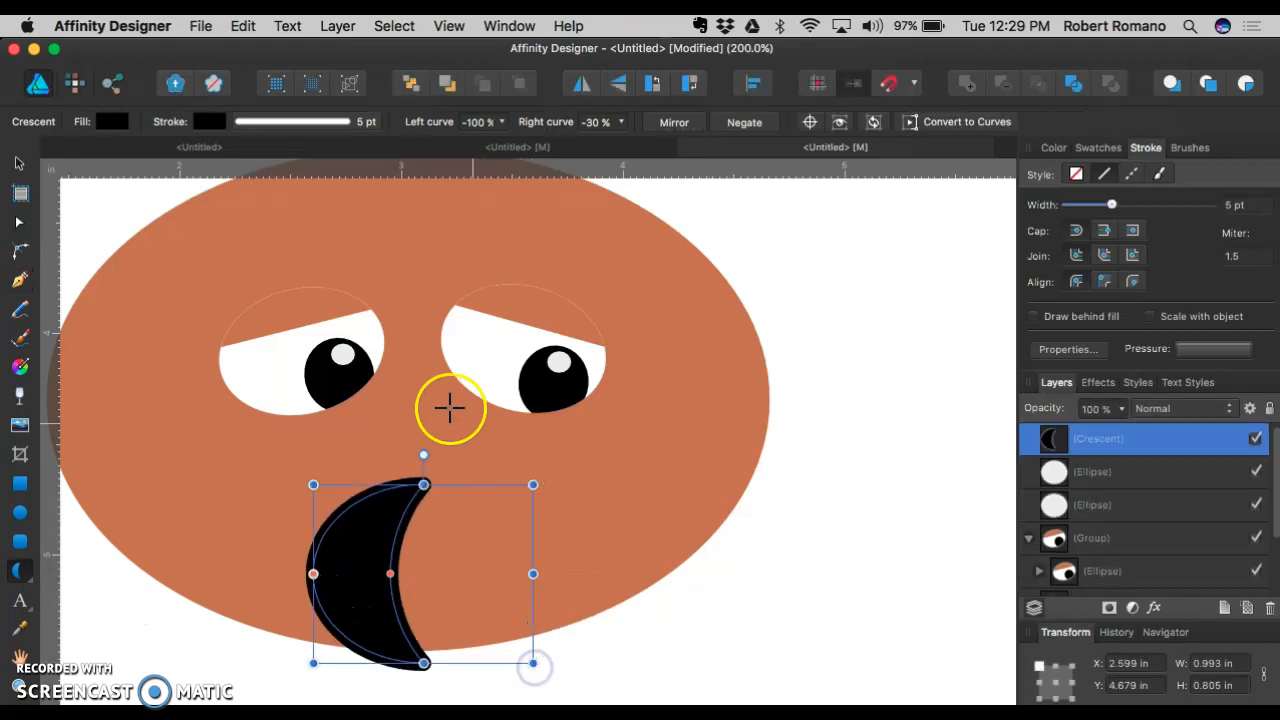
pyautogui.moveTo(424, 452); pyautogui.dragTo(580, 574)
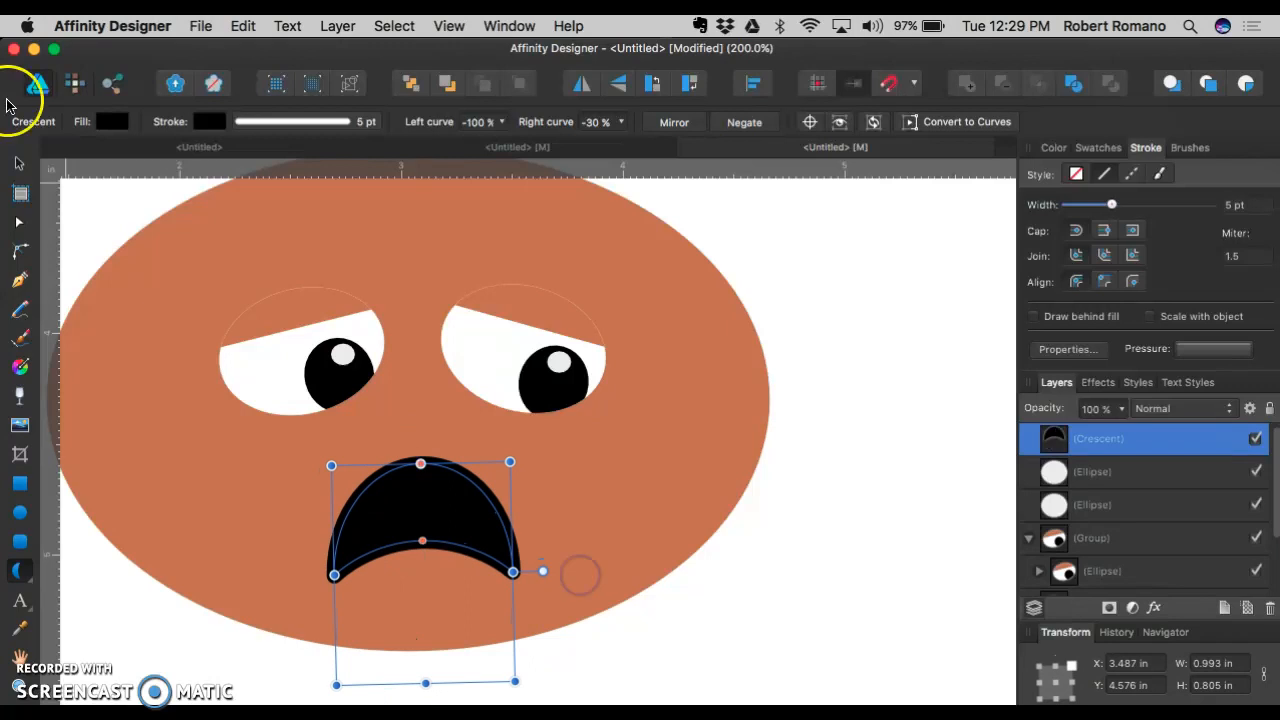
pyautogui.click(28, 162)
pyautogui.click(981, 503)
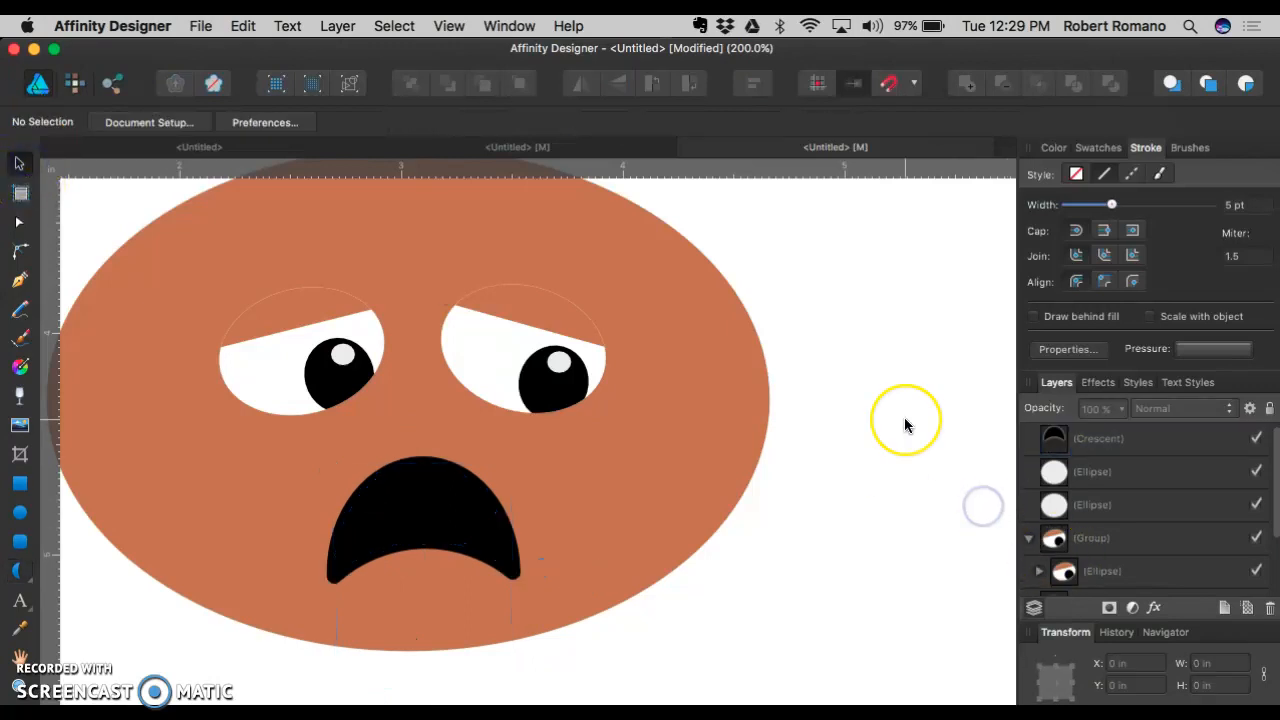
# Step: Stretch the crescent mouth to about 1.49 in wide and center it beneath the eyes
pyautogui.hscroll(3, 904, 423)
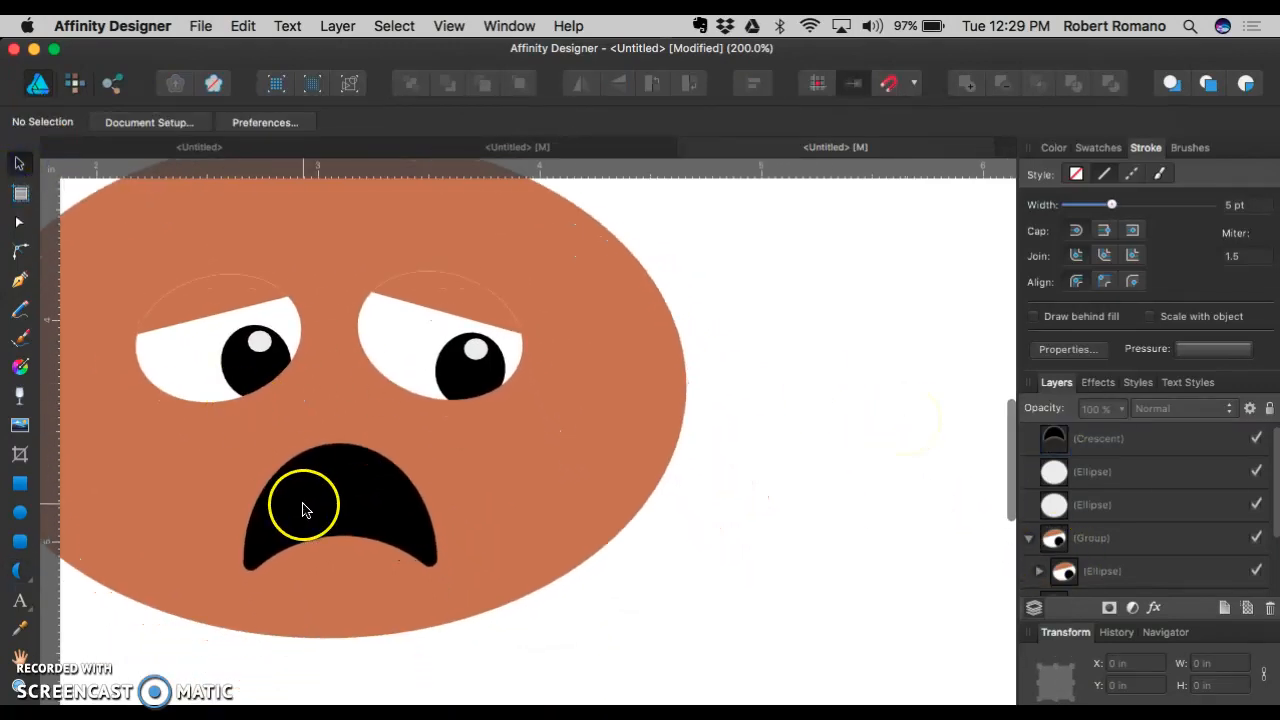
pyautogui.click(306, 508)
pyautogui.moveTo(430, 560); pyautogui.dragTo(580, 572)
pyautogui.moveTo(481, 509); pyautogui.dragTo(400, 516)
pyautogui.click(775, 485)
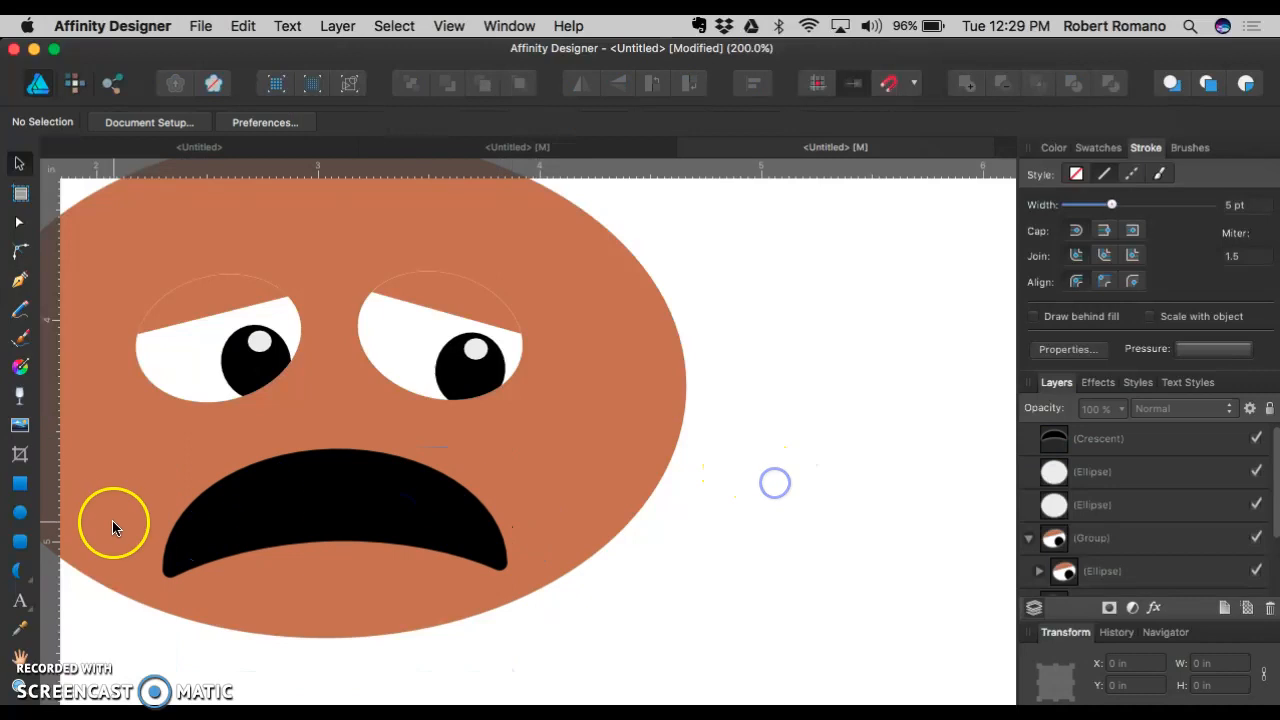
# Step: Draw a teardrop about 0.14 by 0.24 in below the right eye, with a blue fill and no stroke
pyautogui.click(16, 578)
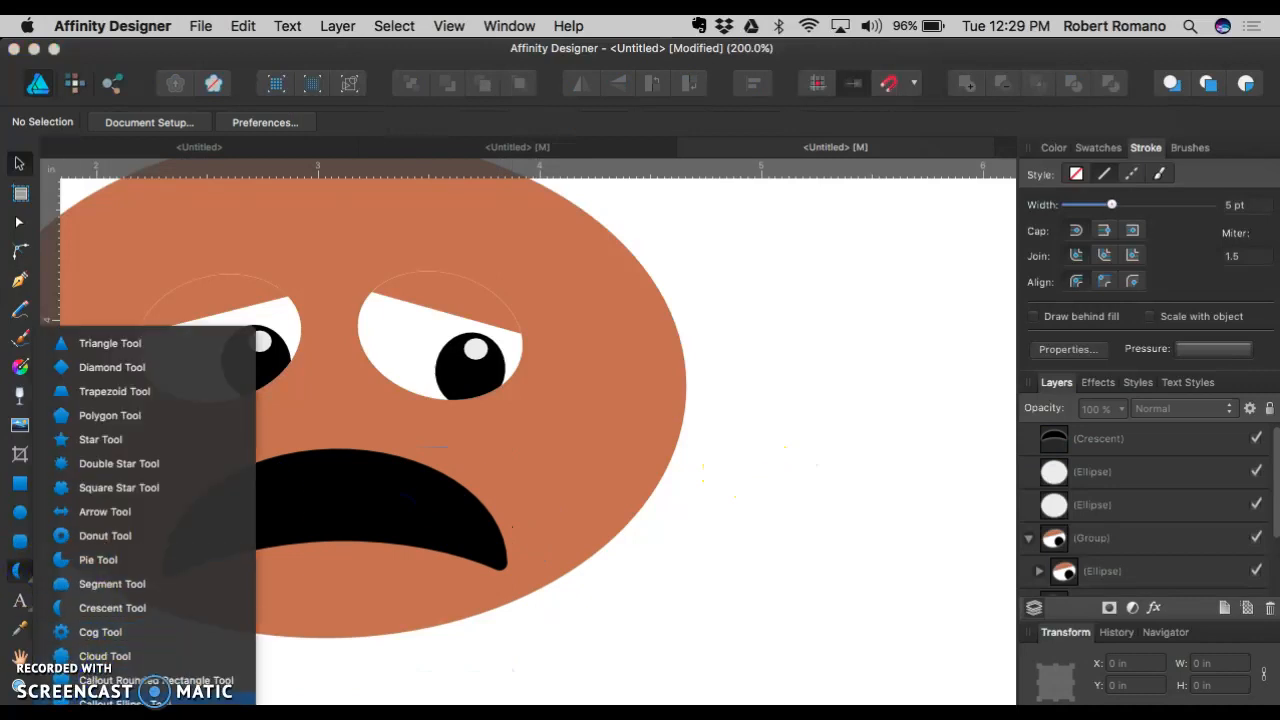
pyautogui.click(100, 700)
pyautogui.moveTo(512, 405); pyautogui.dragTo(543, 460)
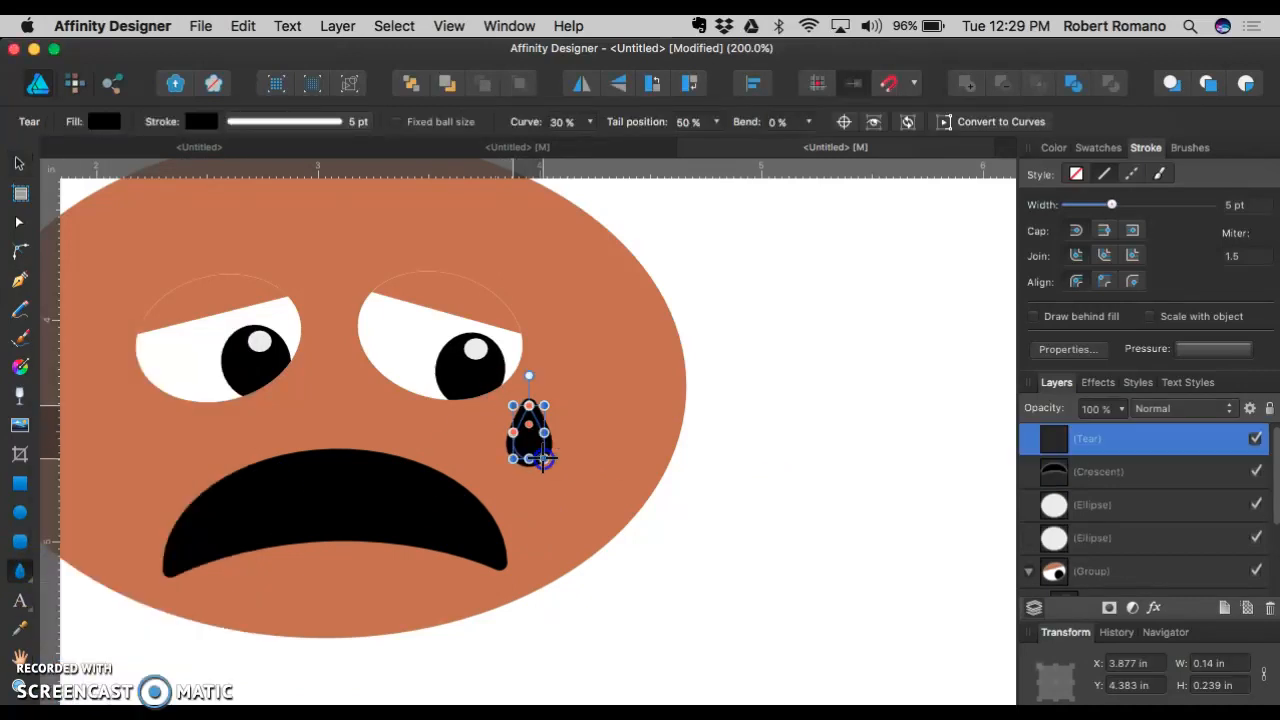
pyautogui.click(1095, 149)
pyautogui.click(1103, 284)
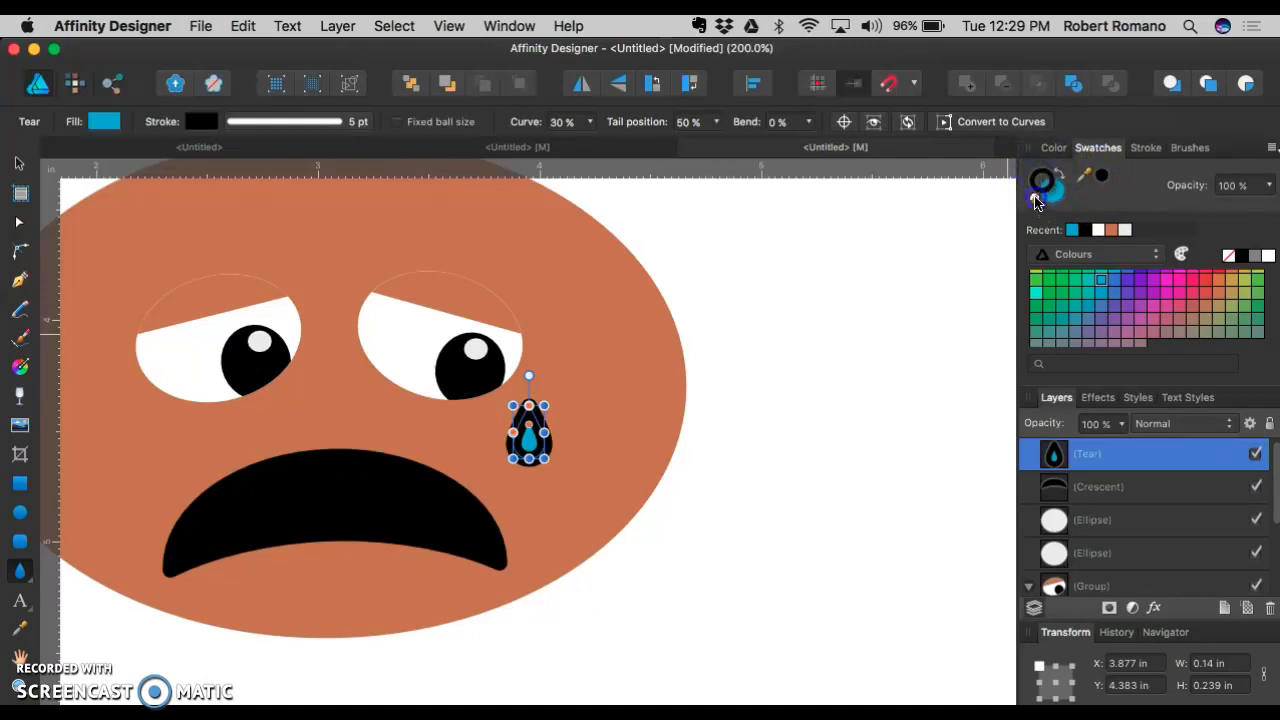
pyautogui.click(1036, 200)
pyautogui.click(888, 374)
pyautogui.hscroll(-5, 82, 252)
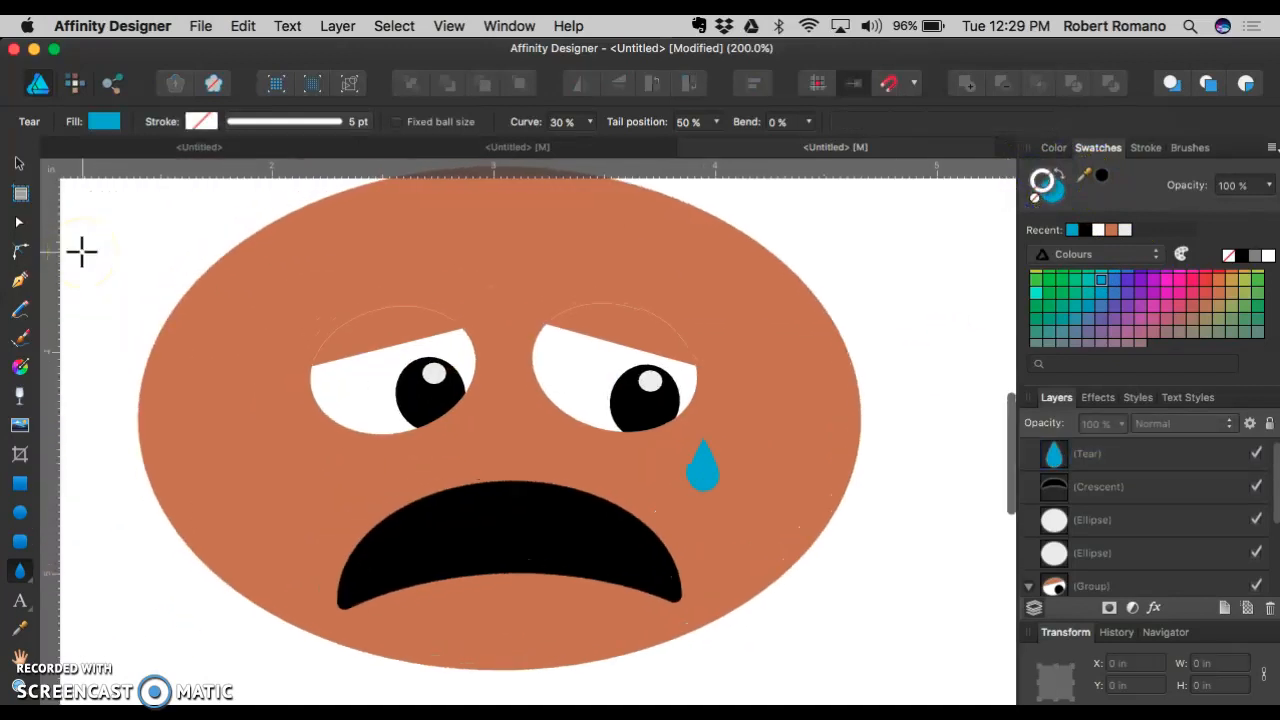
# Step: Thin the crescent mouth by reshaping its left curve to -61% and its right curve to -25%
pyautogui.click(19, 222)
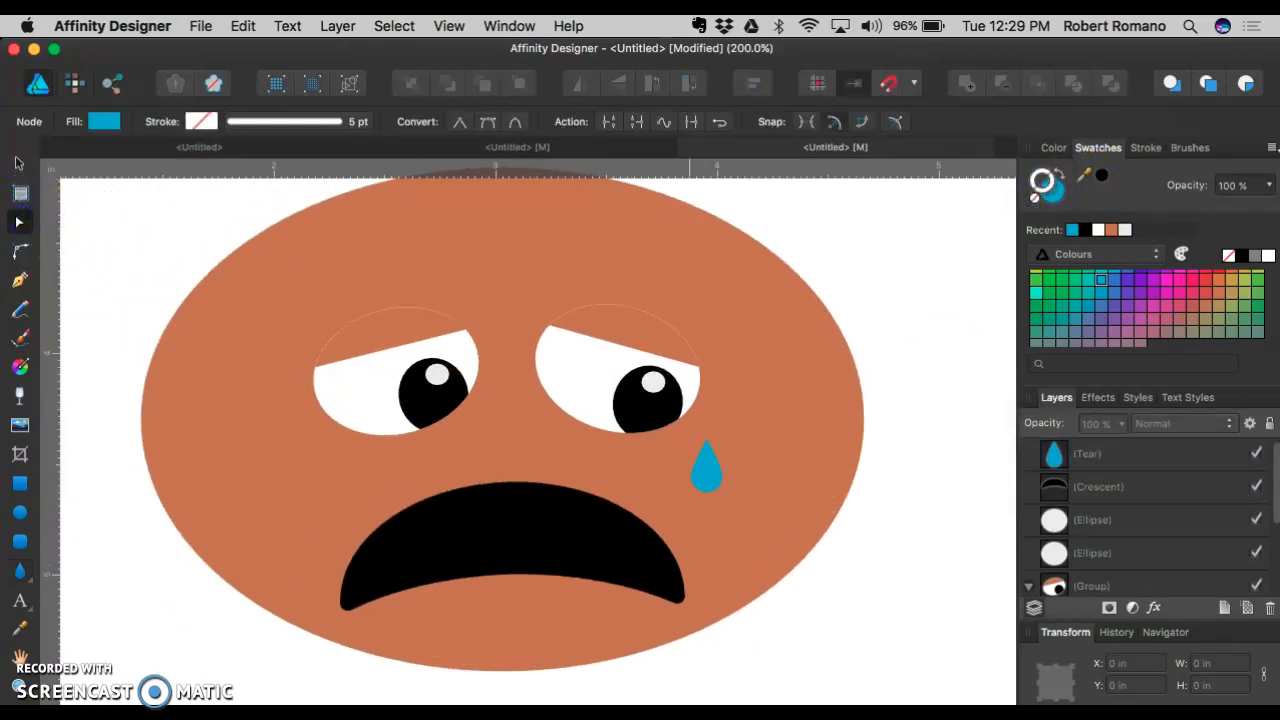
pyautogui.click(19, 166)
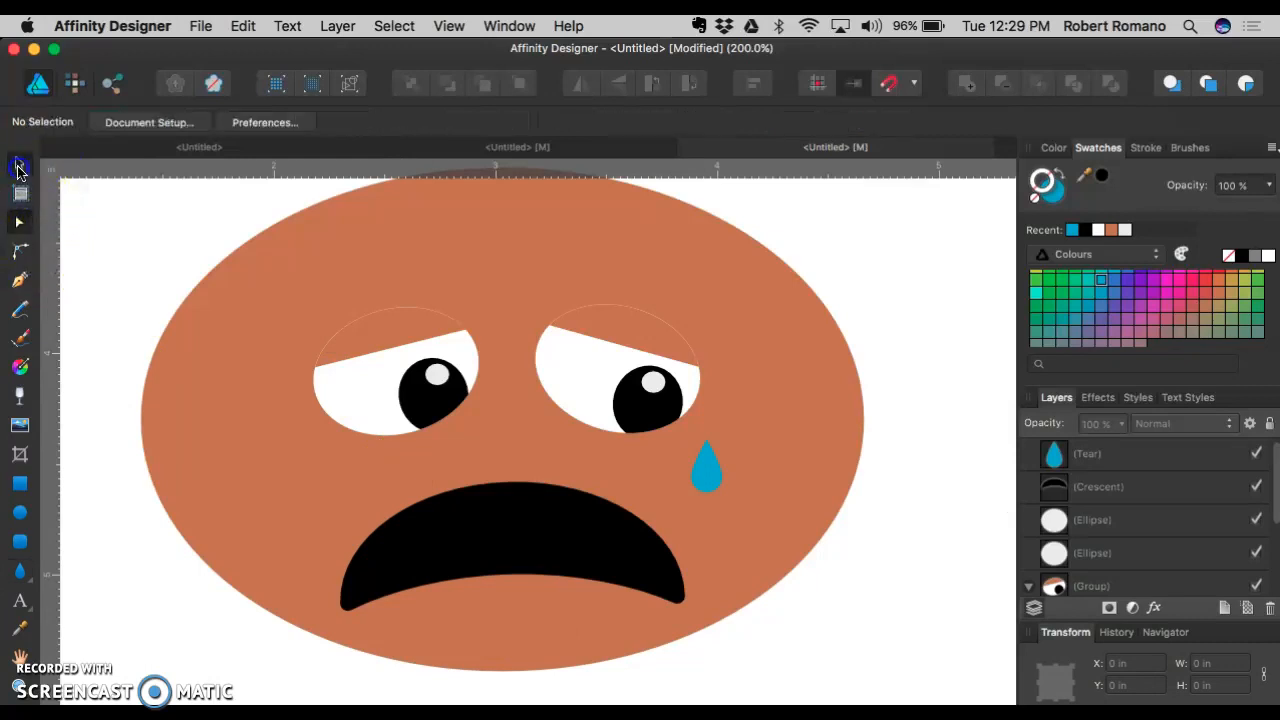
pyautogui.doubleClick(513, 530)
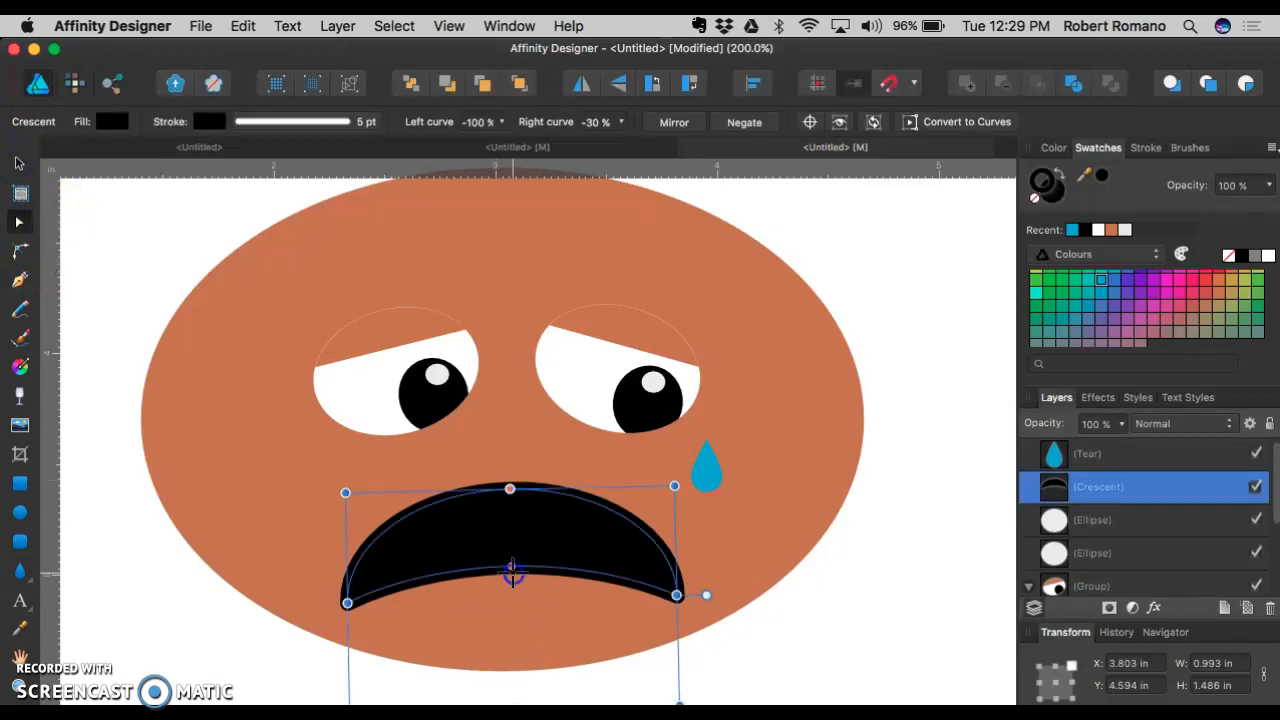
pyautogui.moveTo(512, 565)
pyautogui.mouseDown()
pyautogui.moveTo(517, 515)
pyautogui.moveTo(508, 571)
pyautogui.mouseUp()
pyautogui.moveTo(509, 497); pyautogui.dragTo(511, 533)
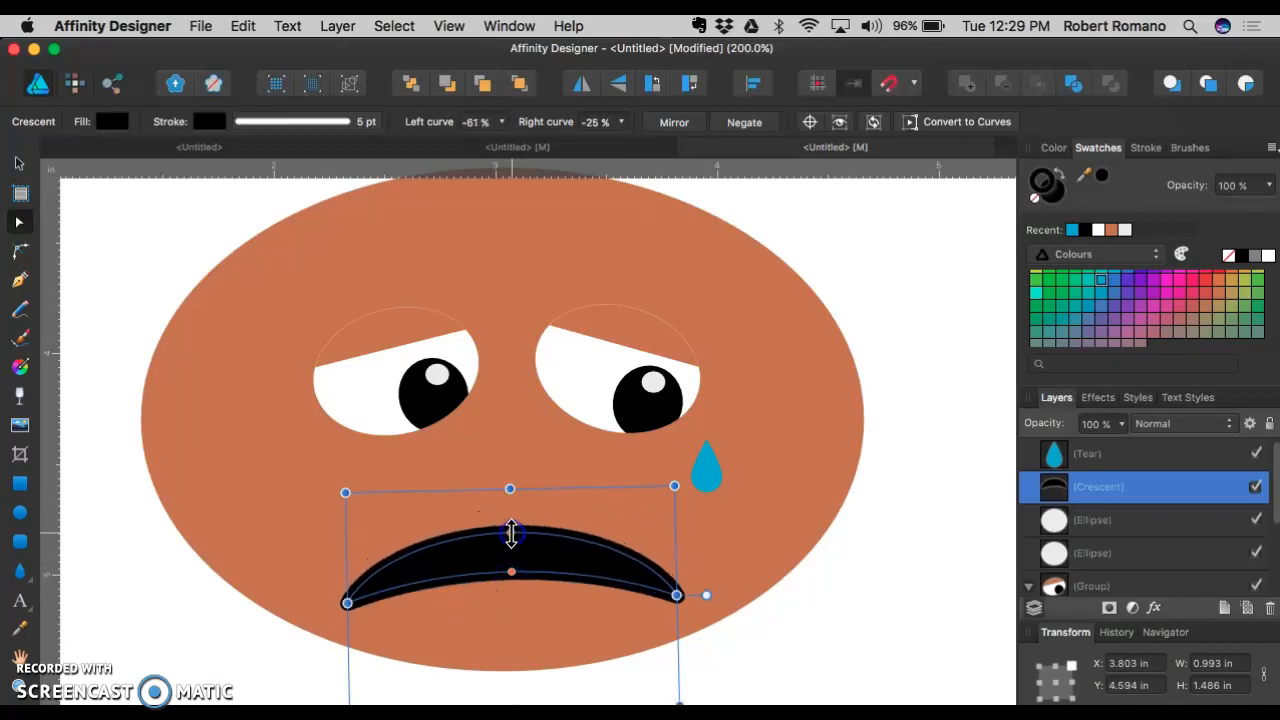
# Step: Rotate the crescent mouth half a turn into a smile and move it up inside the lower face
pyautogui.scroll(-5, 606, 491)
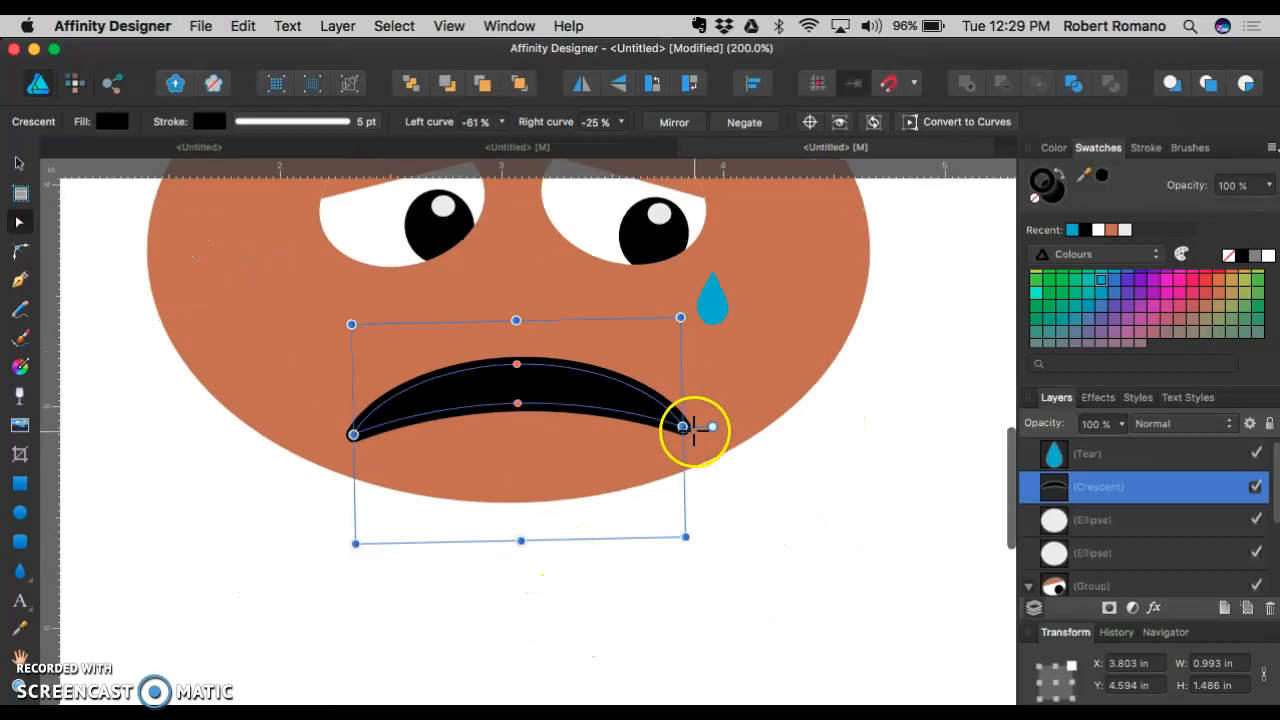
pyautogui.moveTo(712, 427); pyautogui.dragTo(234, 434)
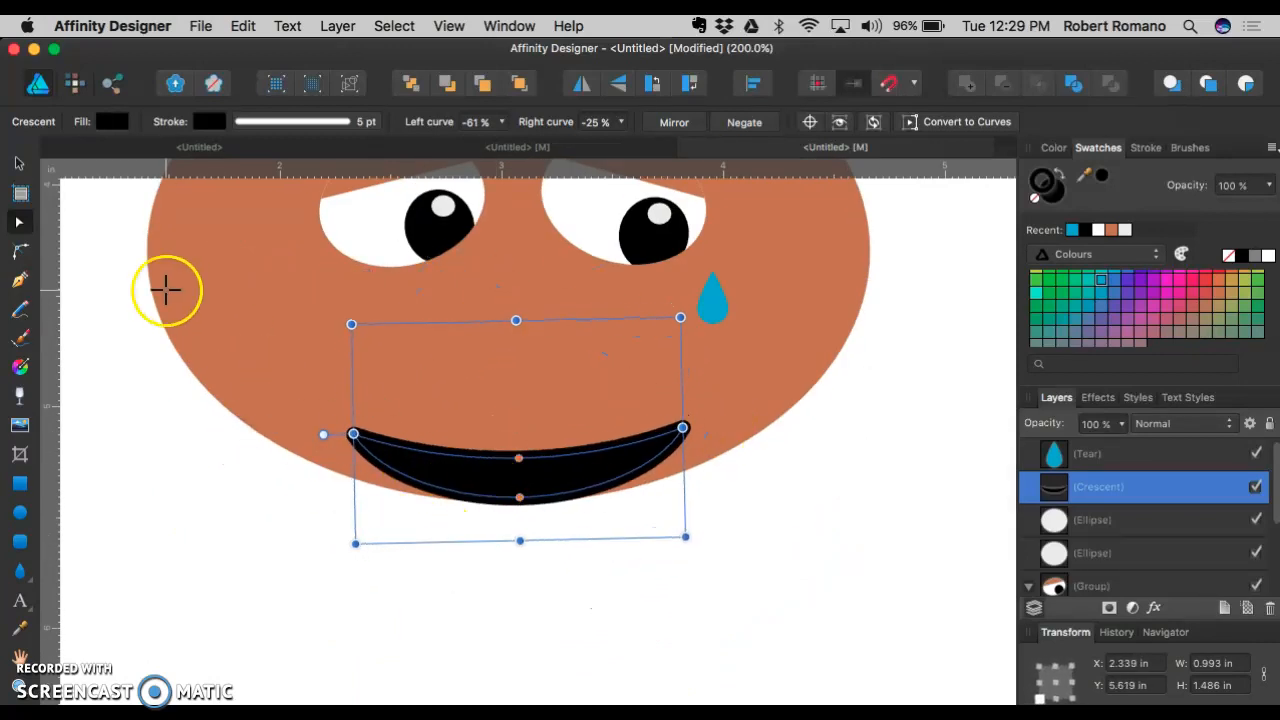
pyautogui.click(27, 161)
pyautogui.moveTo(528, 480); pyautogui.dragTo(537, 394)
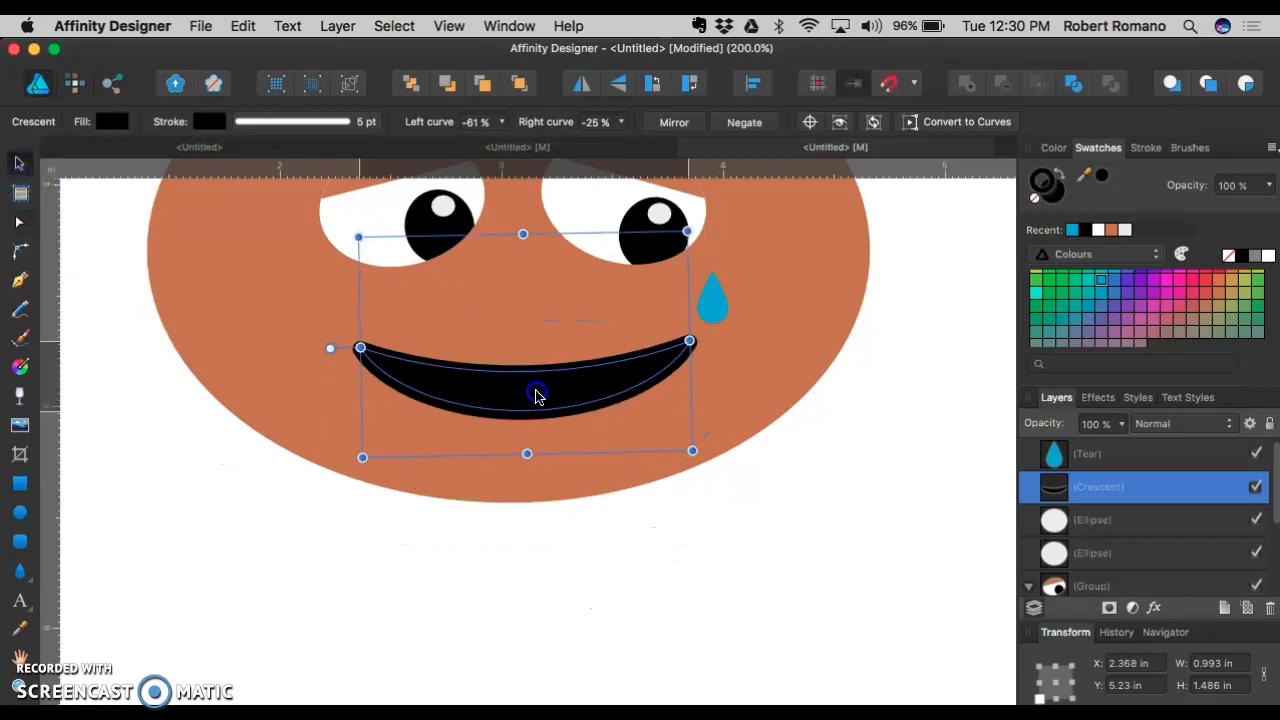
pyautogui.scroll(3, 535, 398)
pyautogui.click(860, 286)
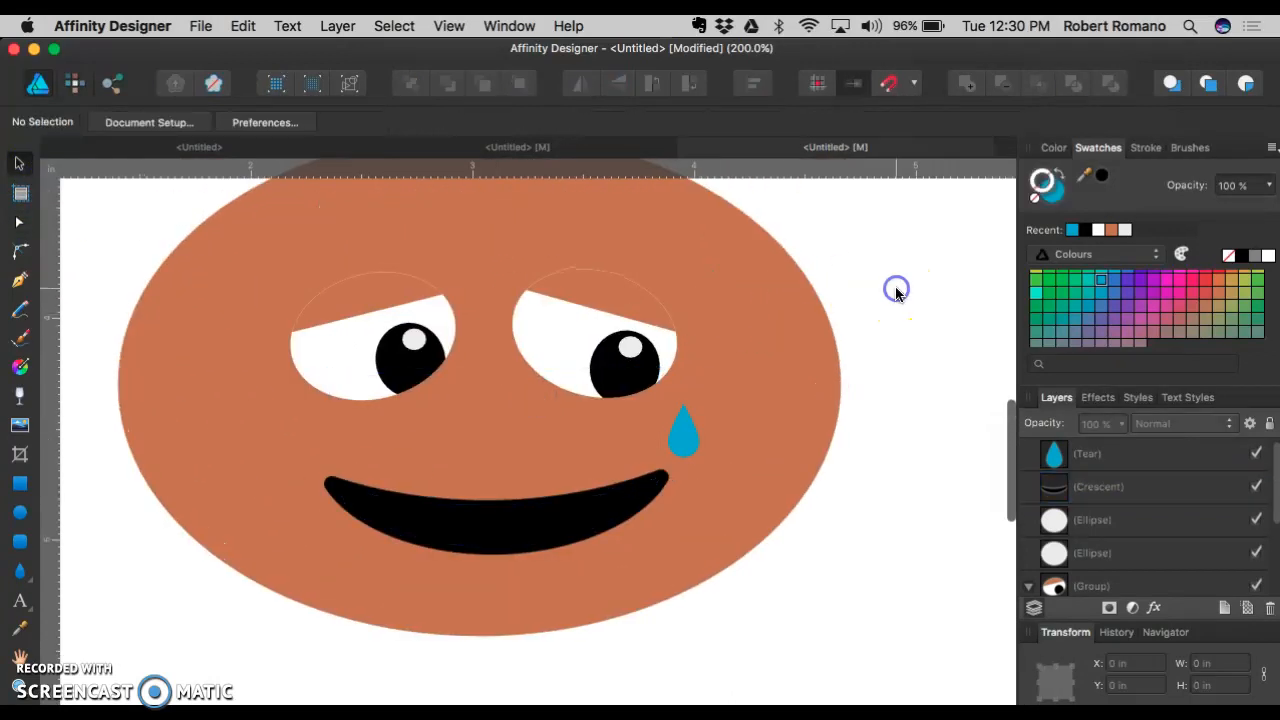
# Step: Delete the blue teardrop below the right eye
pyautogui.hscroll(3, 894, 289)
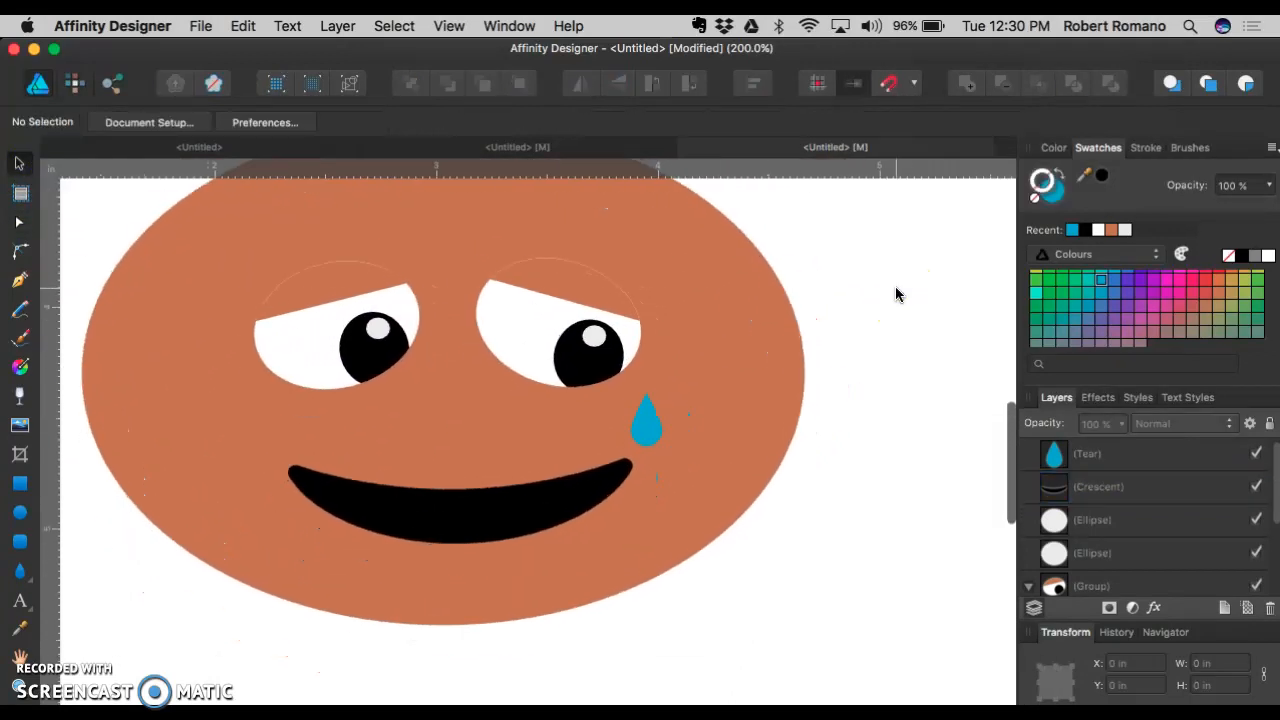
pyautogui.click(648, 425)
pyautogui.press('Delete')
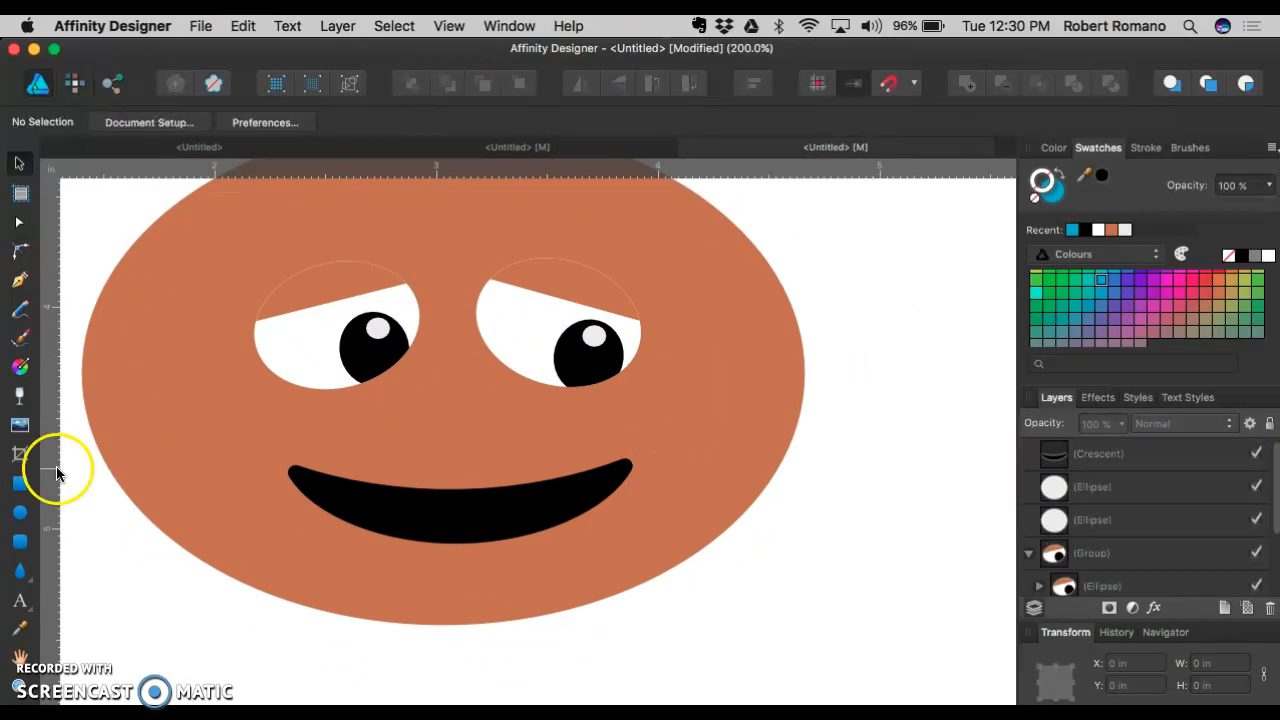
# Step: Try a small black 5 pt Pencil freckle beside the mouth's left corner and place a copy diagonally below it
pyautogui.click(17, 312)
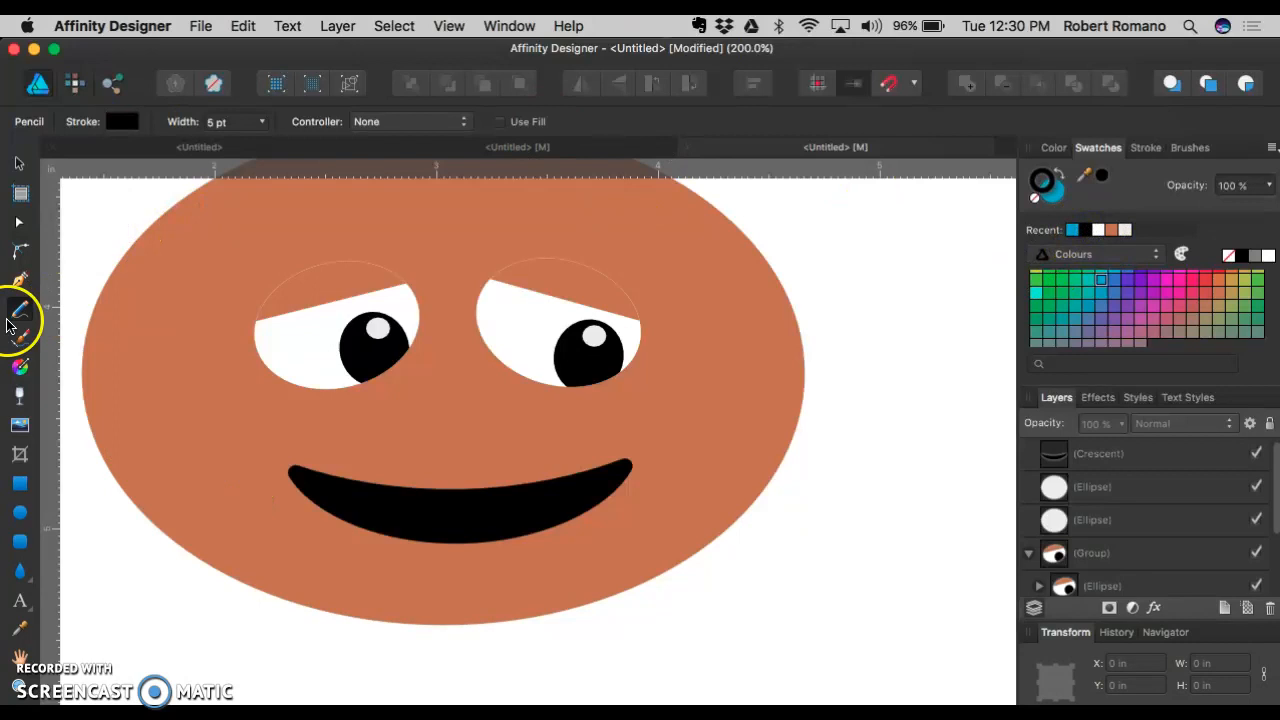
pyautogui.click(1182, 147)
pyautogui.scroll(-5, 1100, 286)
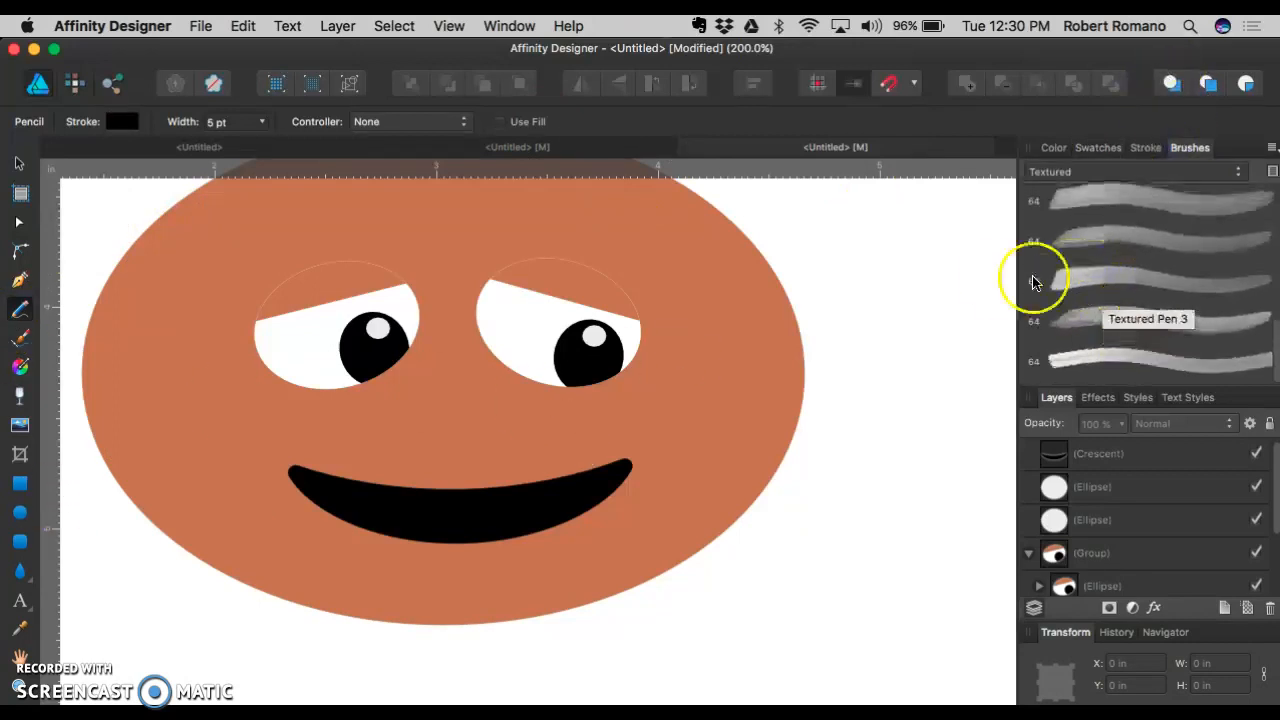
pyautogui.press('super+plus')
pyautogui.scroll(-5, 320, 547)
pyautogui.hscroll(-4, 320, 547)
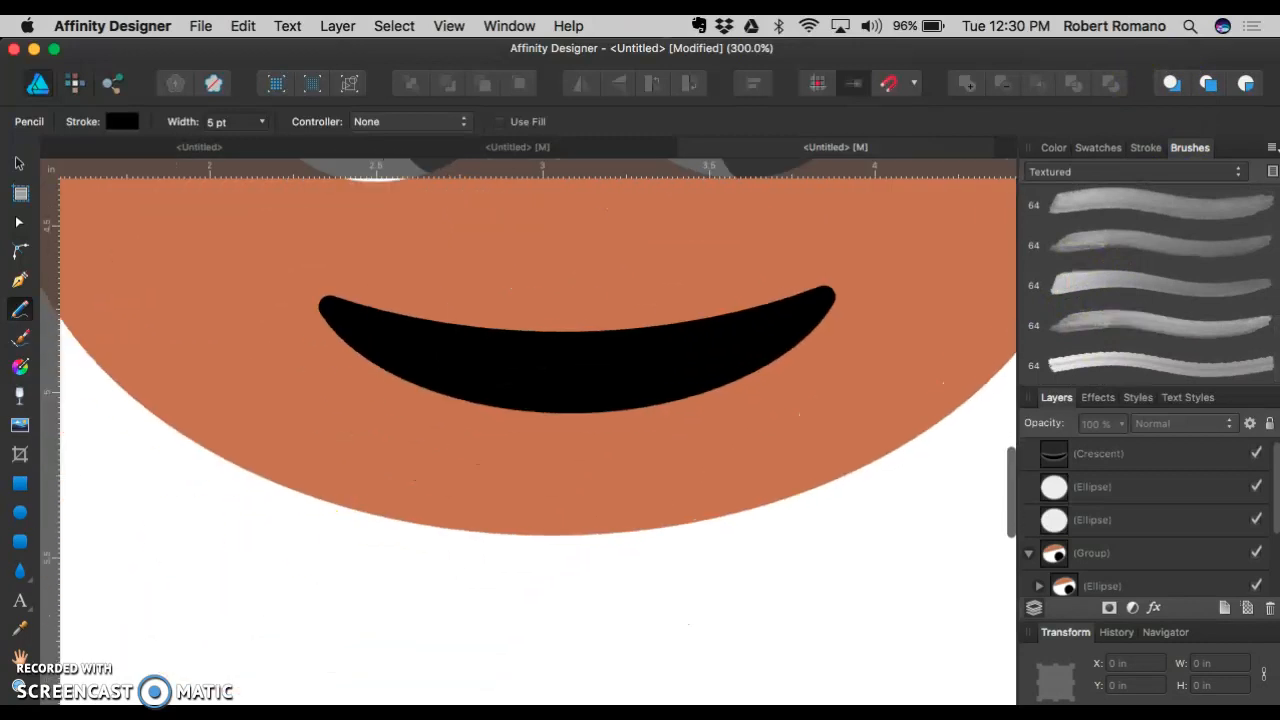
pyautogui.click(21, 337)
pyautogui.click(20, 314)
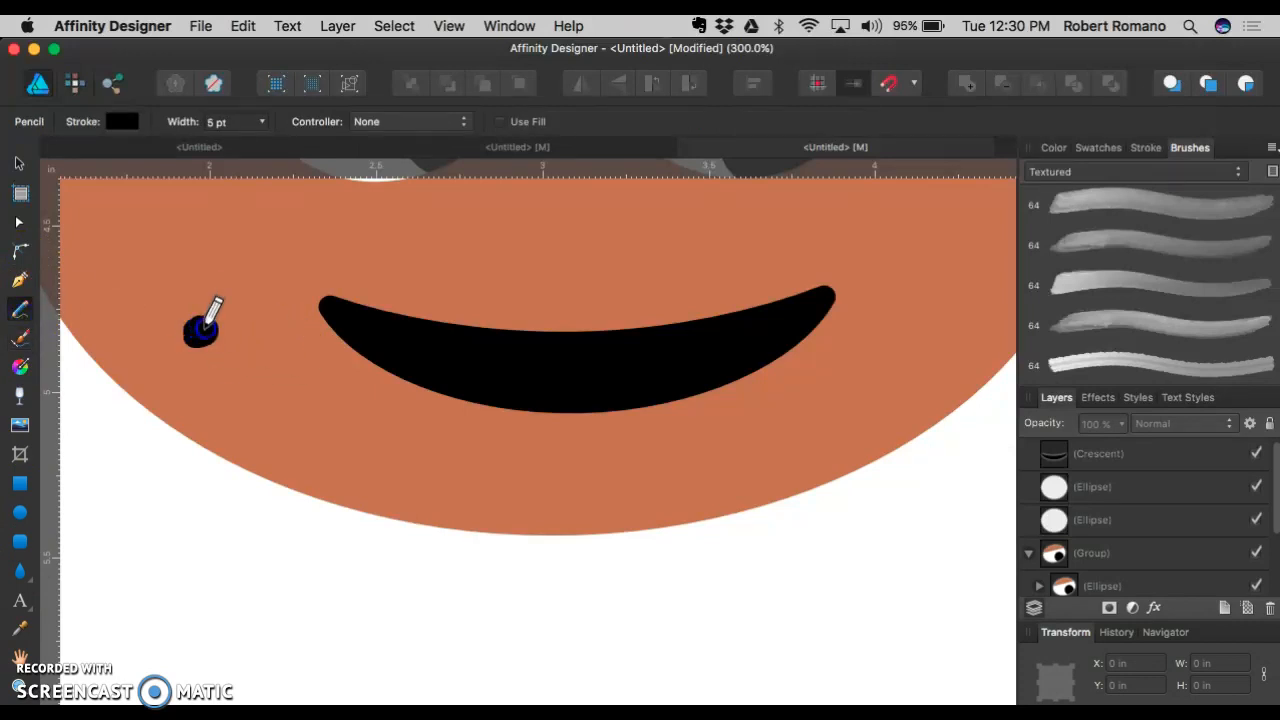
pyautogui.moveTo(201, 330); pyautogui.dragTo(201, 331)
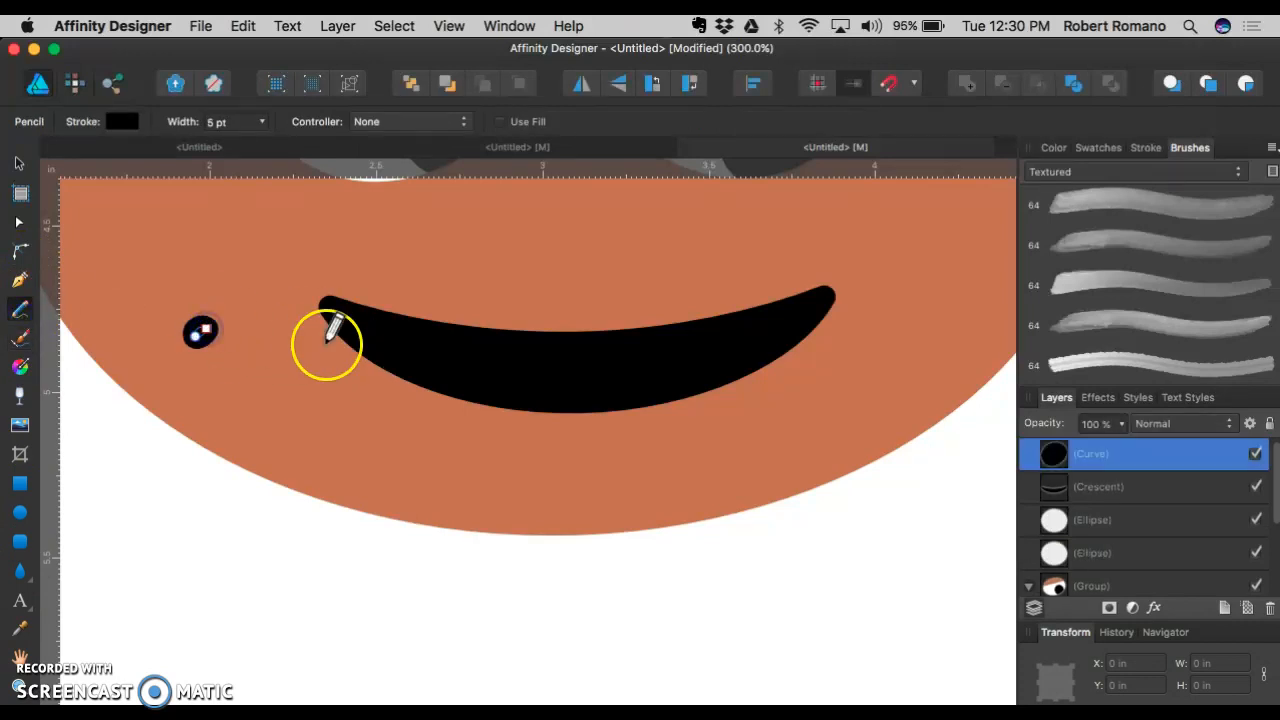
pyautogui.press('super+v')
pyautogui.click(21, 167)
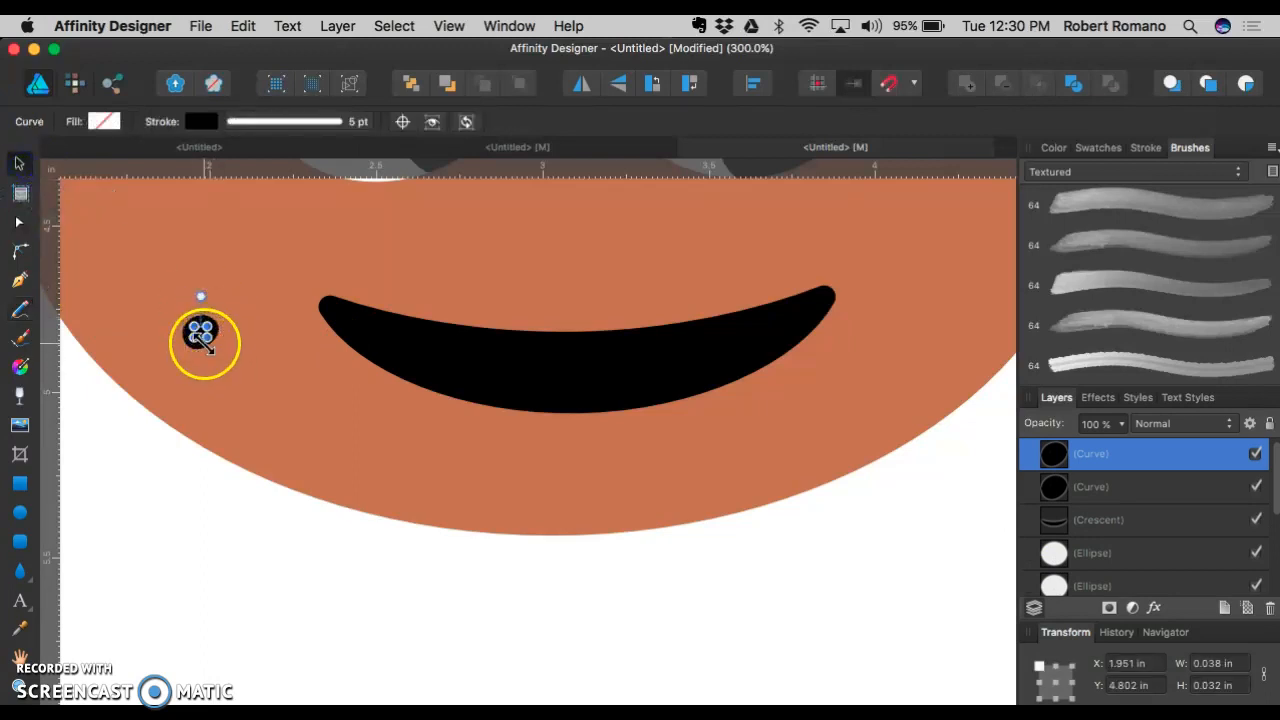
pyautogui.moveTo(199, 333); pyautogui.dragTo(240, 367)
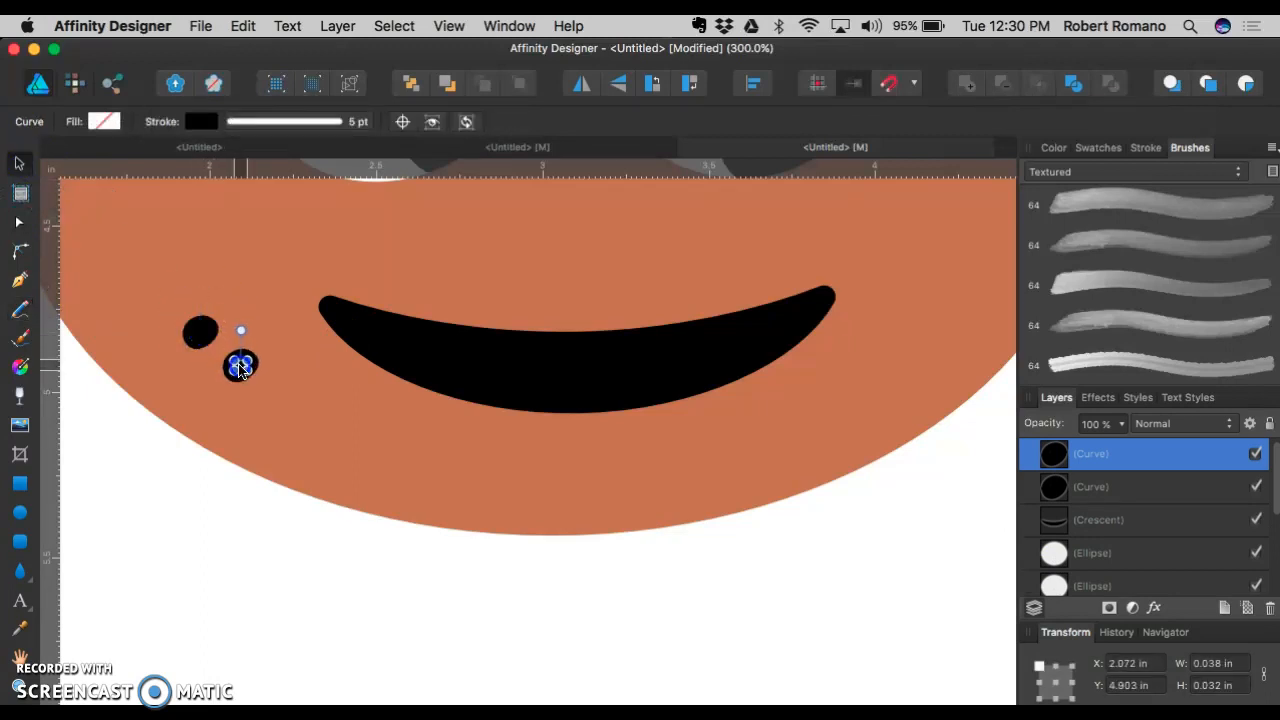
# Step: Delete both Pencil freckles beside the mouth
pyautogui.press('Delete')
pyautogui.click(193, 340)
pyautogui.press('Delete')
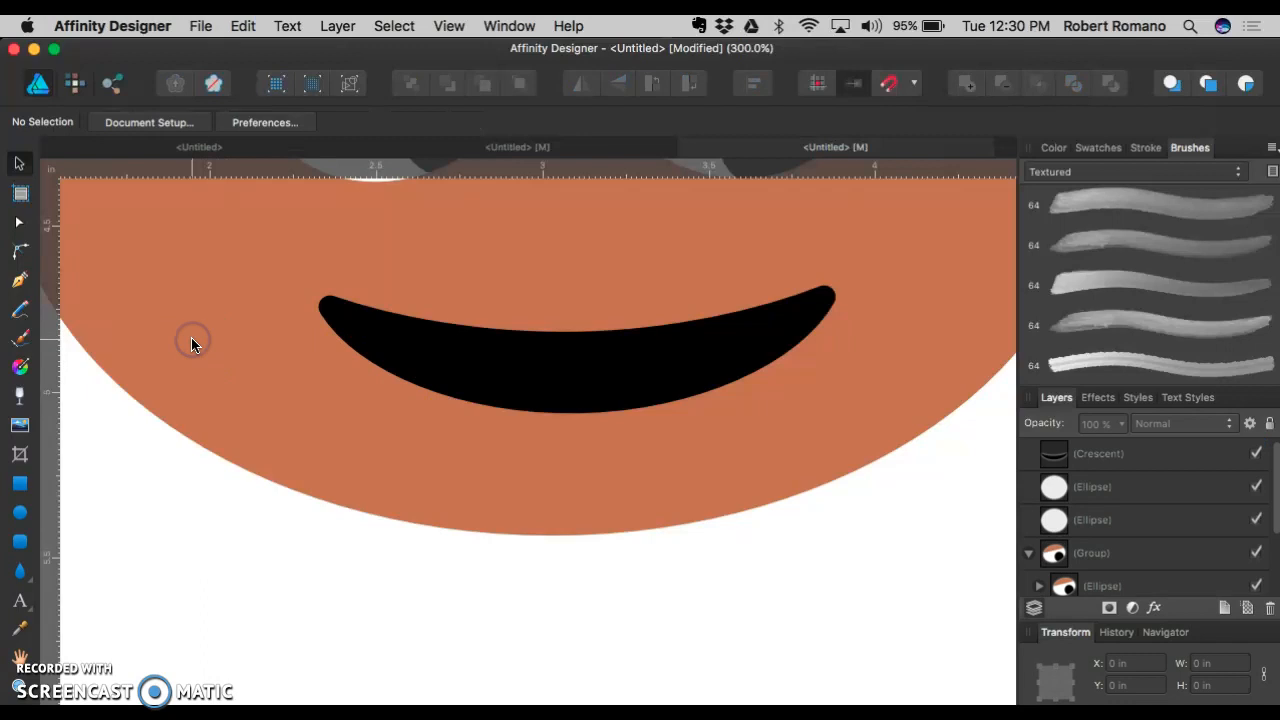
# Step: Draw a freckle ellipse about 0.015 by 0.022 in below the mouth's left part, with a black fill and no stroke
pyautogui.press('super+plus')
pyautogui.press('super+plus')
pyautogui.press('super+plus')
pyautogui.press('super+plus')
pyautogui.click(44, 470)
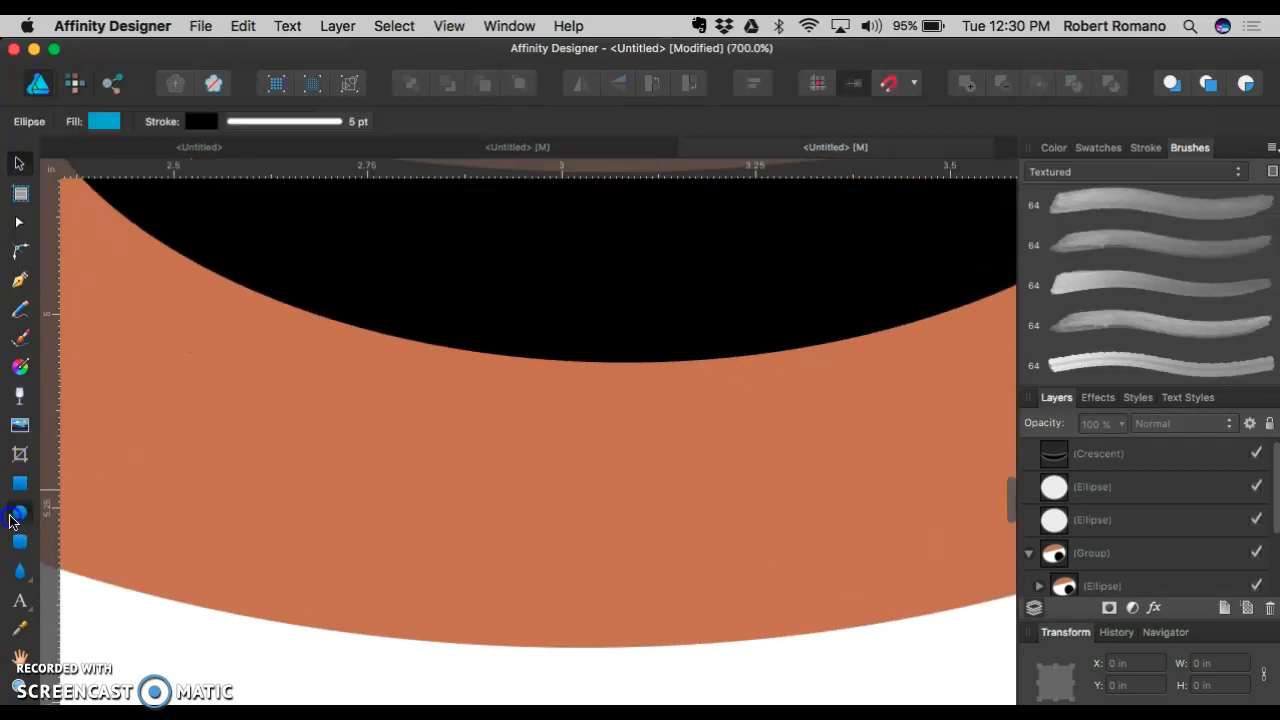
pyautogui.moveTo(187, 455); pyautogui.dragTo(198, 472)
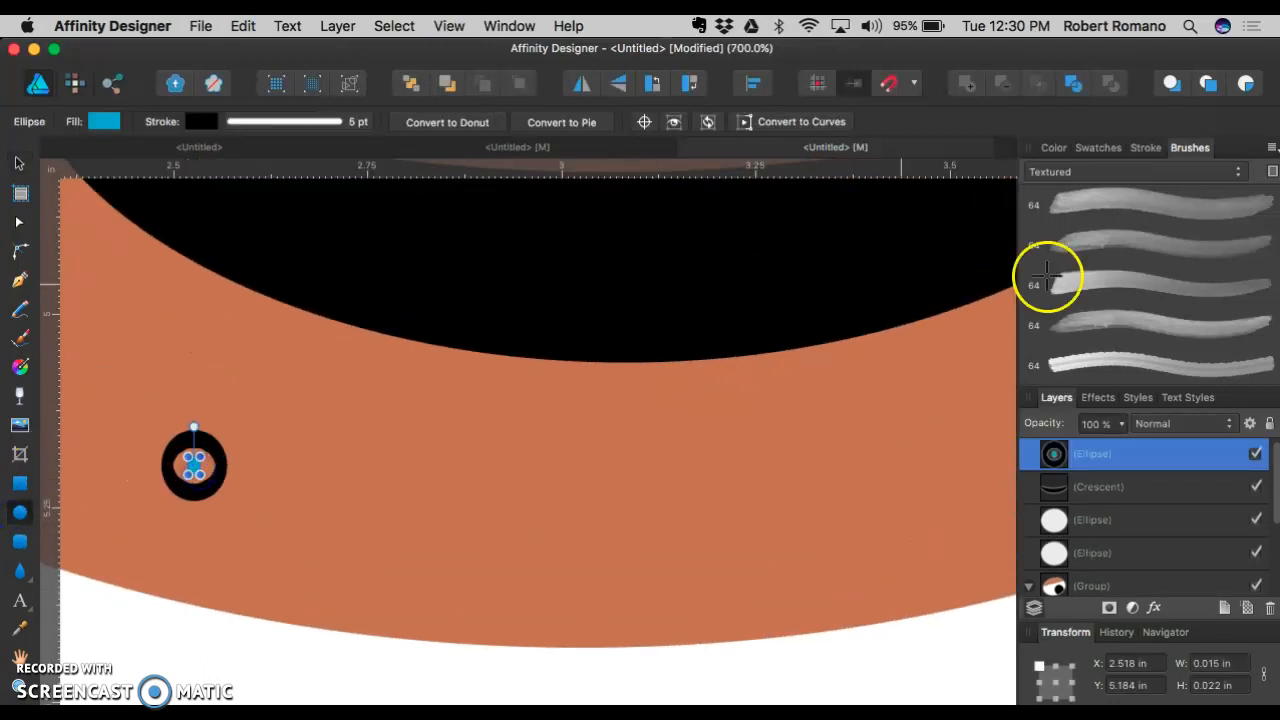
pyautogui.click(1055, 149)
pyautogui.click(1063, 178)
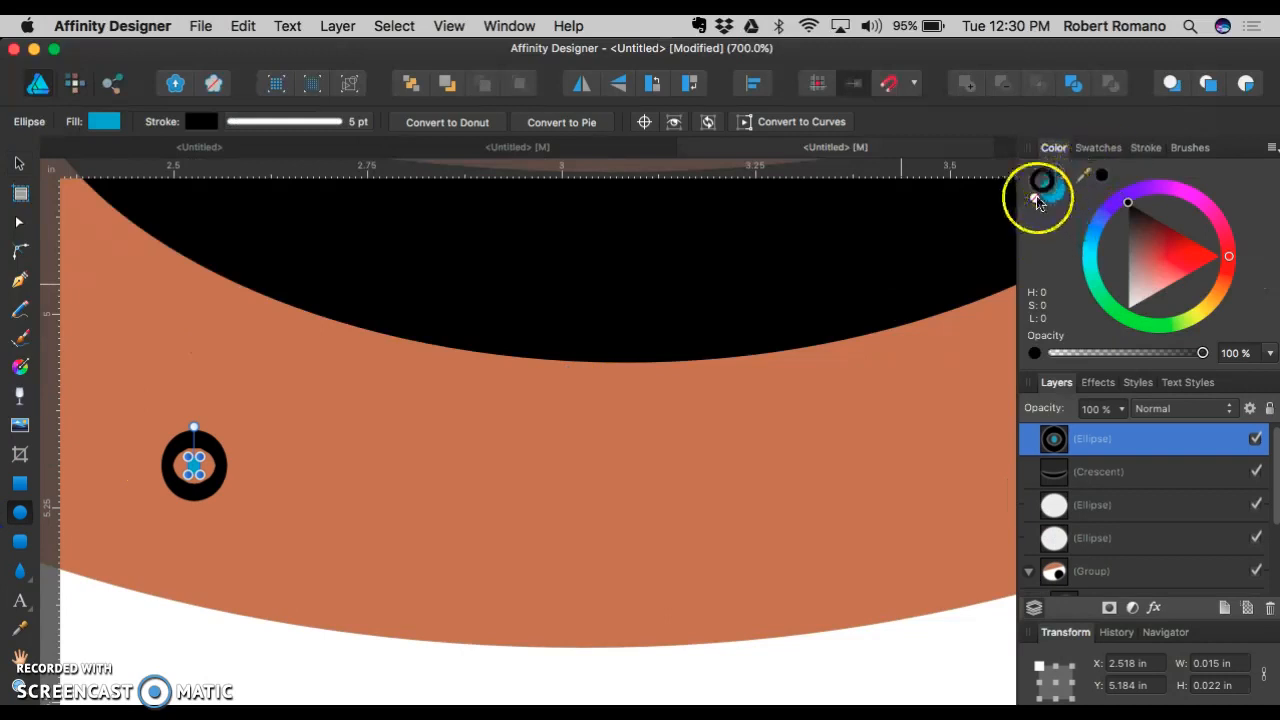
pyautogui.click(1035, 197)
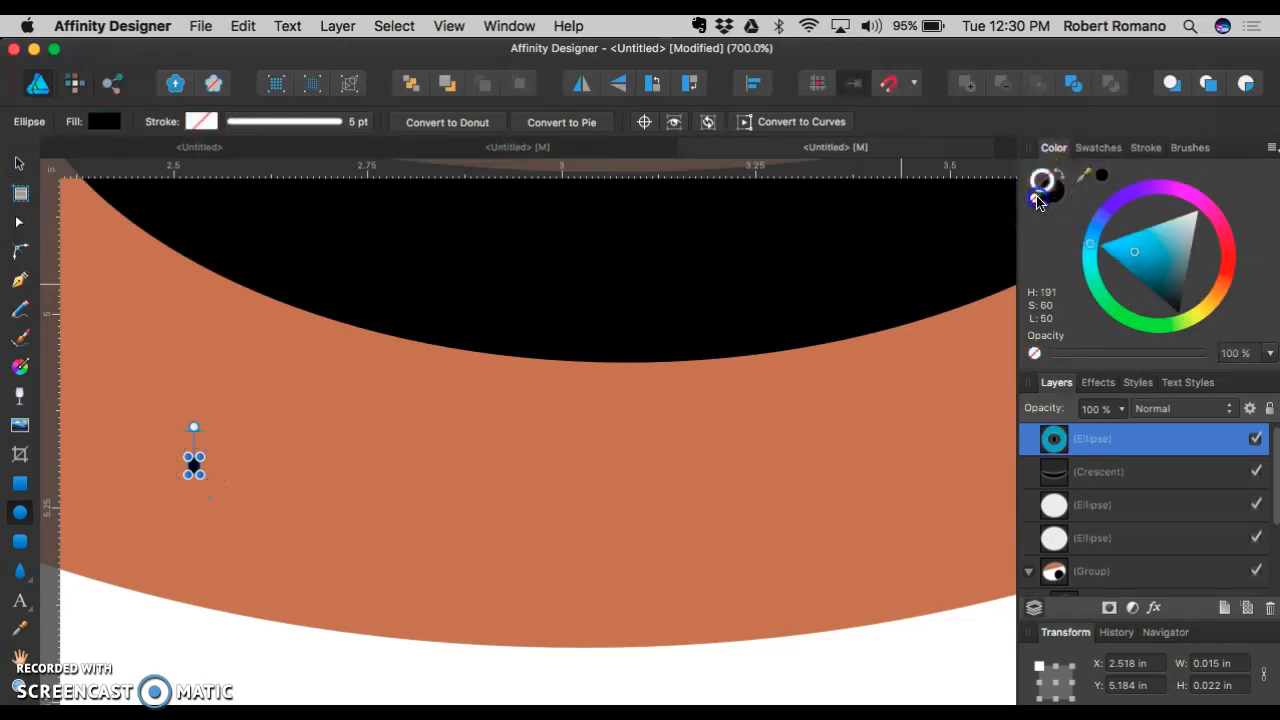
# Step: Flatten the freckle ellipse below the mouth to about 0.018 by 0.013 in
pyautogui.click(19, 162)
pyautogui.click(317, 503)
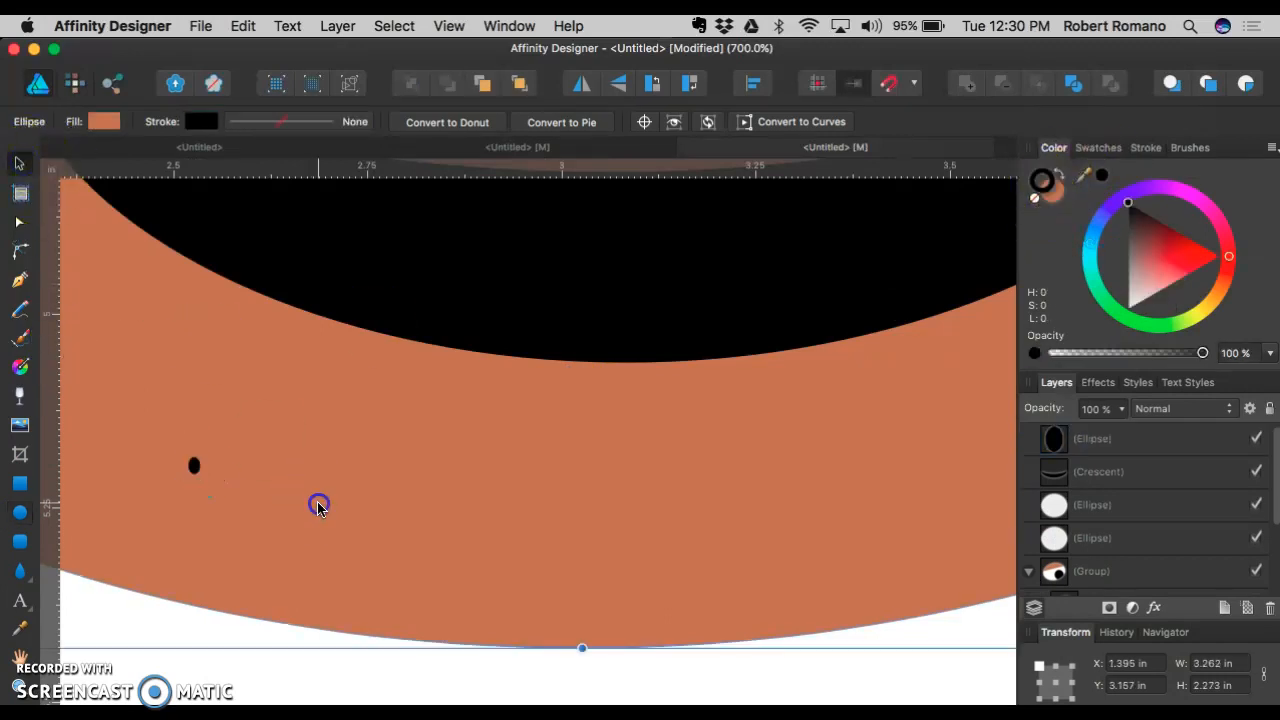
pyautogui.click(196, 466)
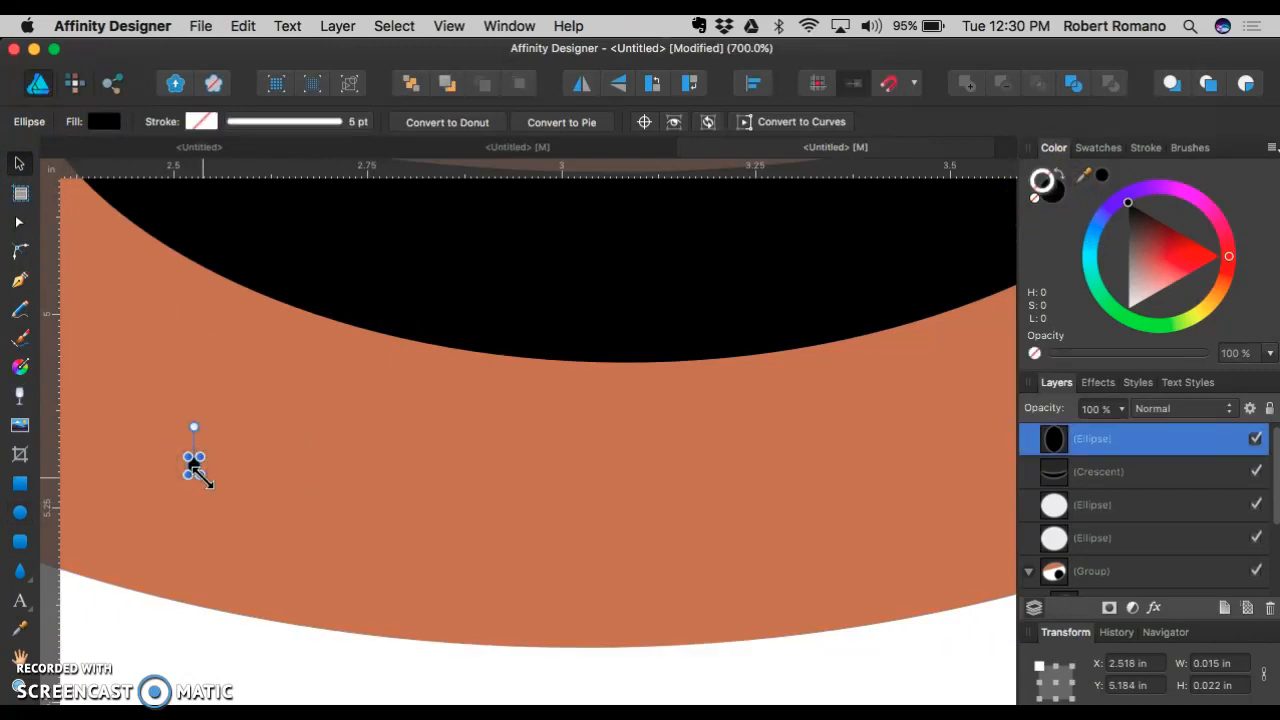
pyautogui.moveTo(198, 476); pyautogui.dragTo(200, 460)
pyautogui.click(272, 456)
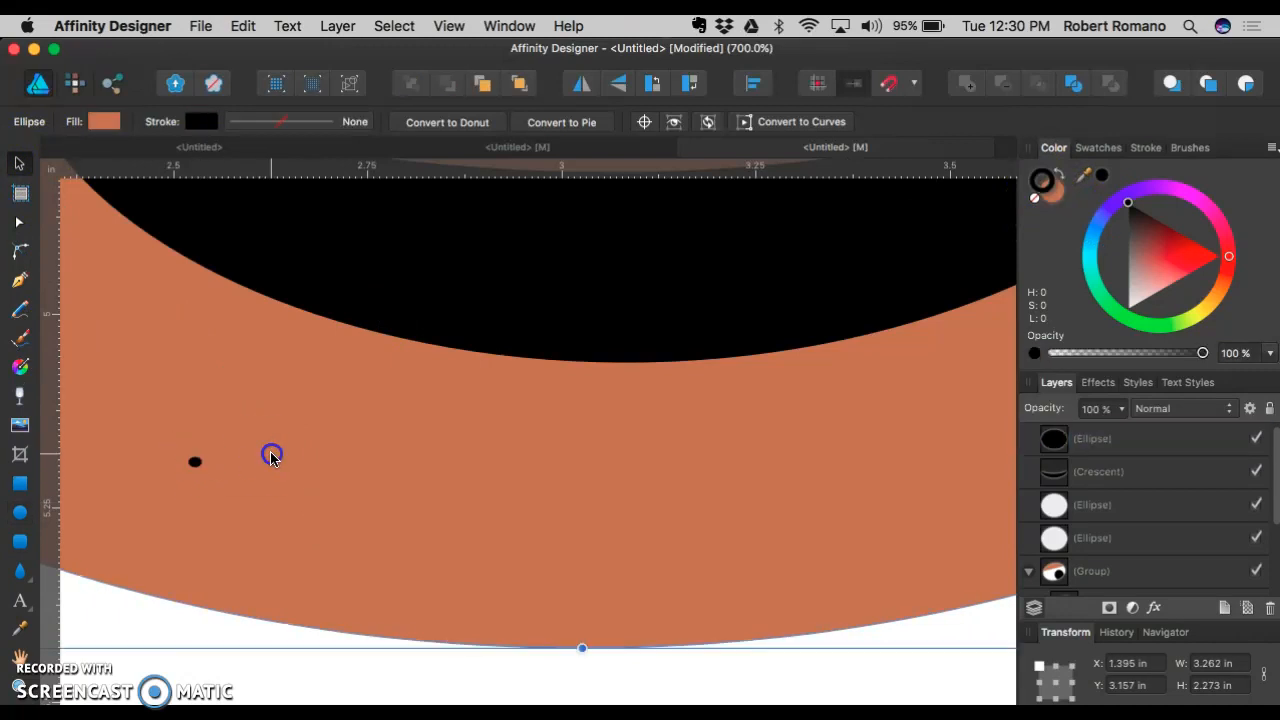
# Step: Duplicate the freckle, place the copy diagonally below and to the right of it, and group the pair
pyautogui.click(195, 465)
pyautogui.press('super+j')
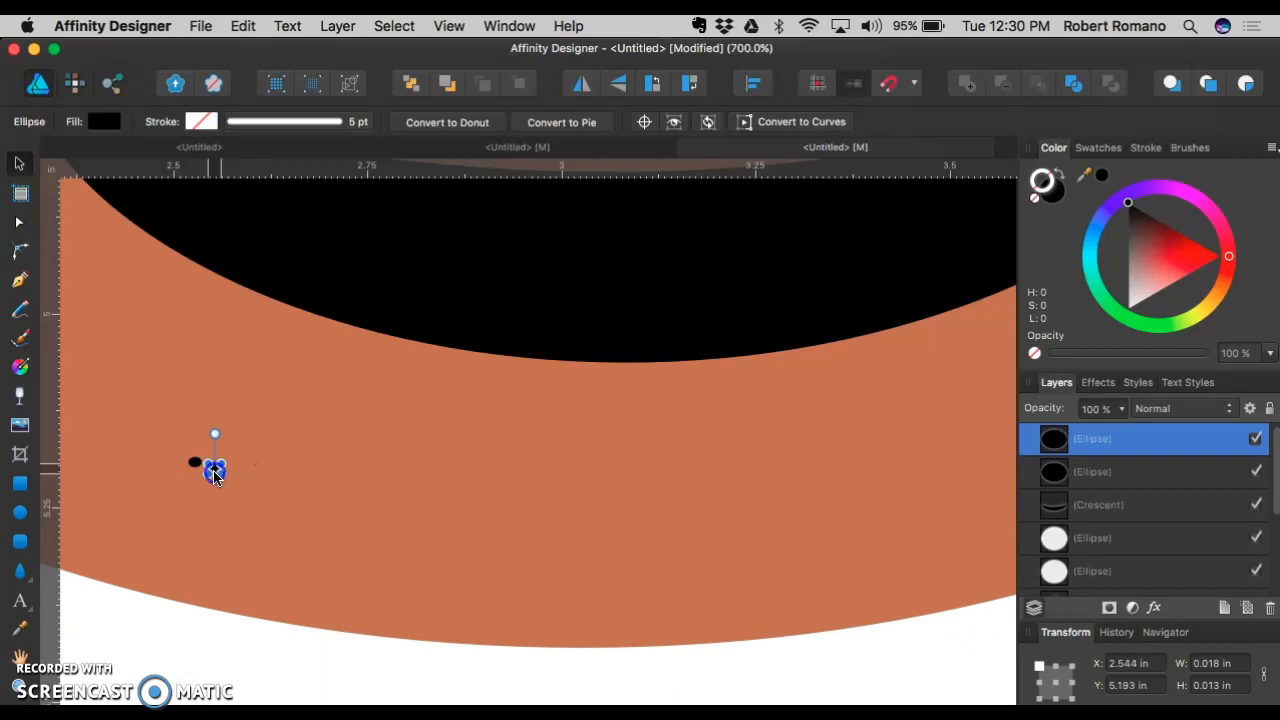
pyautogui.click(195, 465)
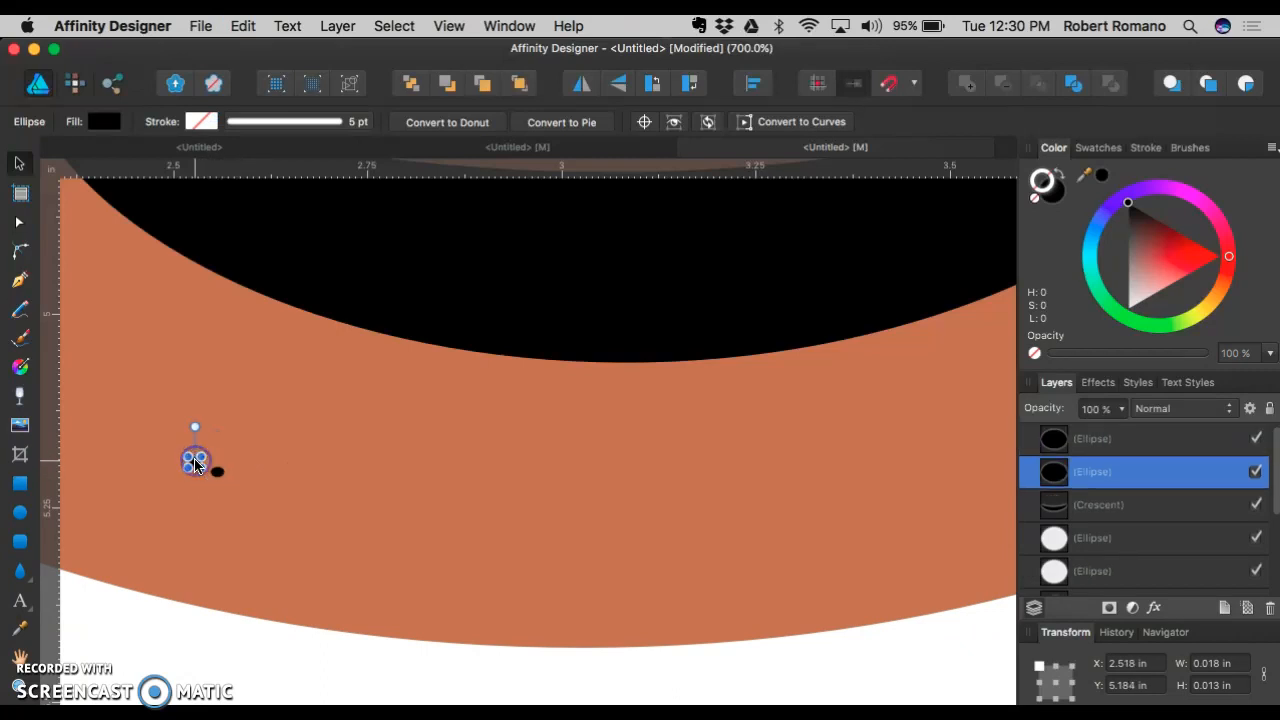
pyautogui.keyDown('shift'); pyautogui.click(217, 474); pyautogui.keyUp('shift')
pyautogui.press('super+g')
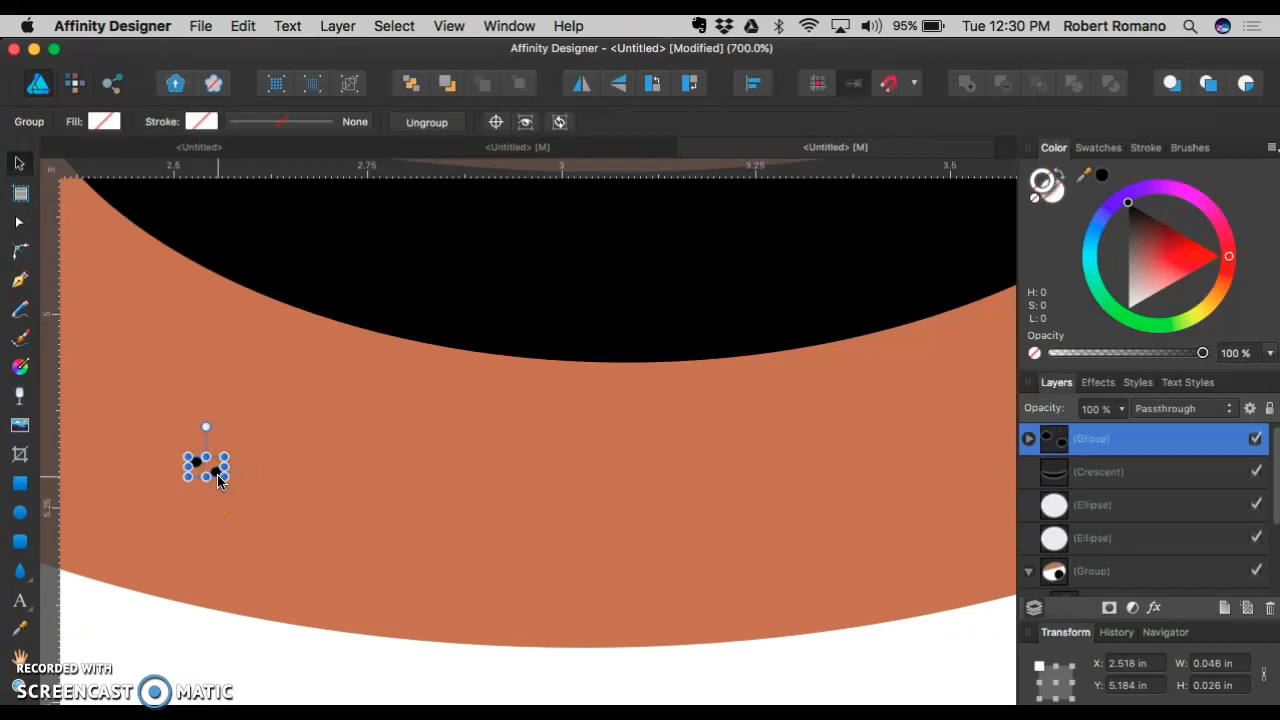
# Step: Add a third freckle directly below the first one and group it with the pair
pyautogui.press('super+v')
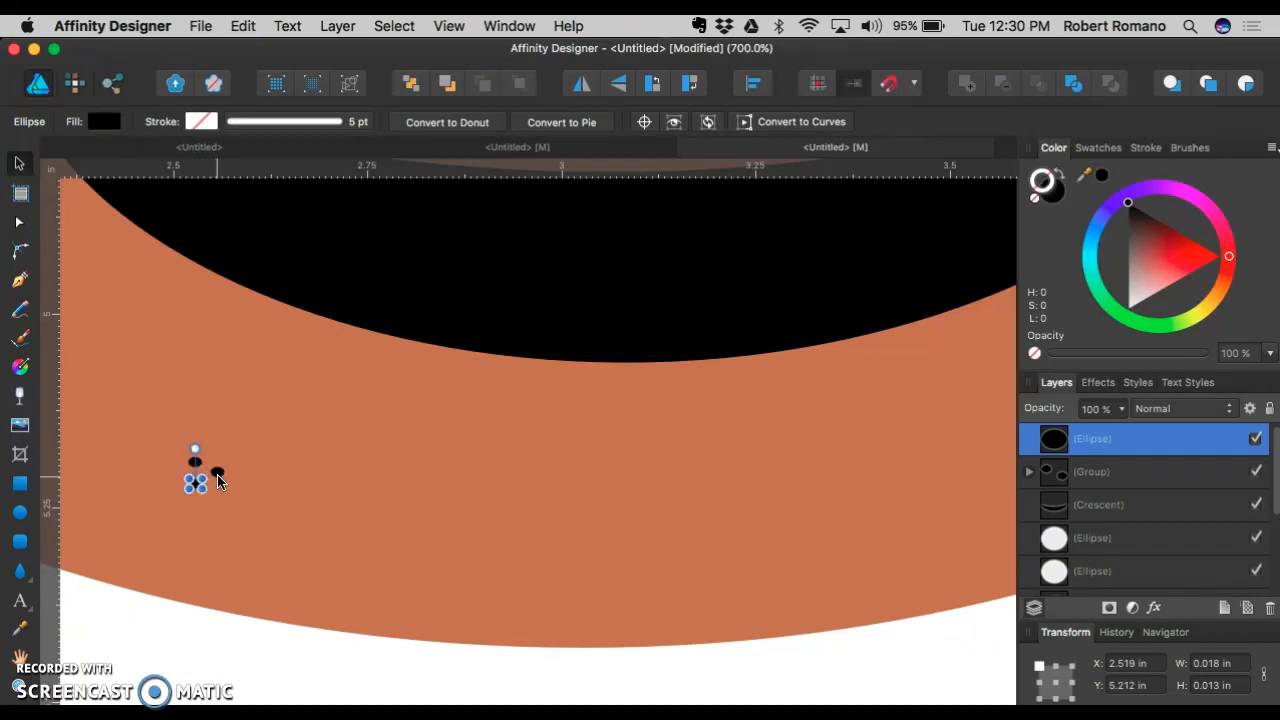
pyautogui.keyDown('shift'); pyautogui.click(219, 481); pyautogui.keyUp('shift')
pyautogui.press('super+g')
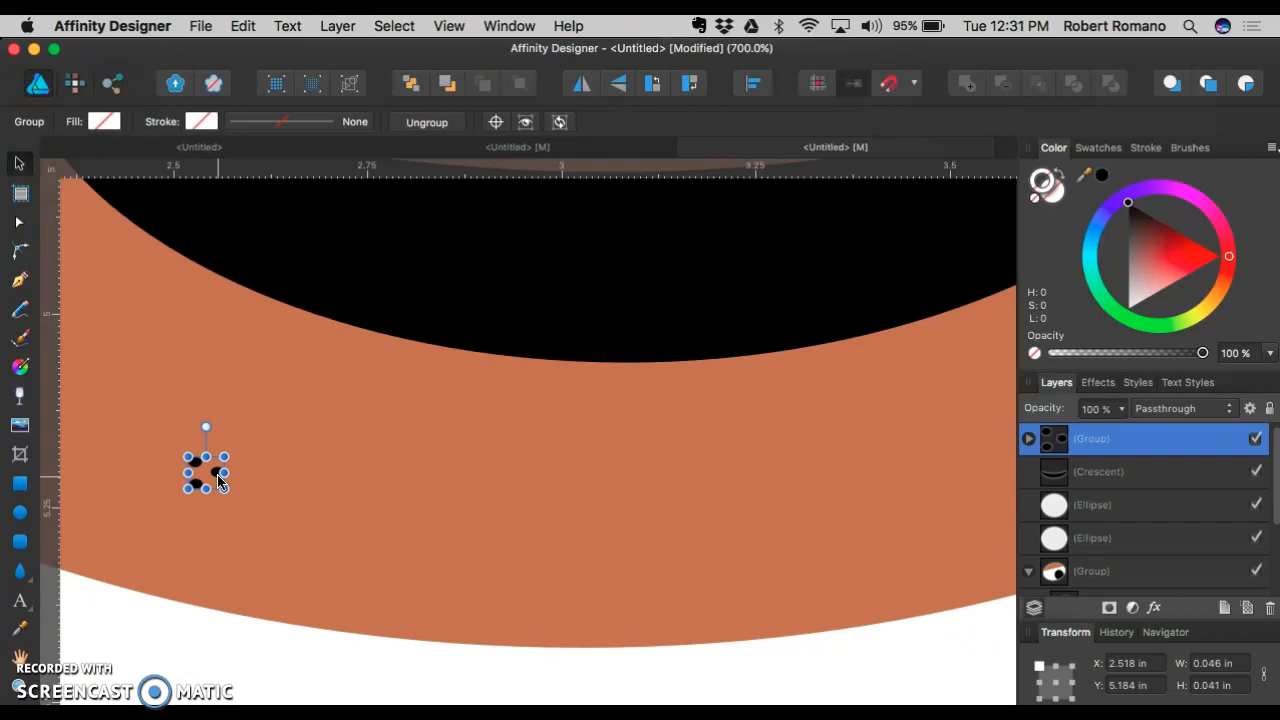
# Step: Duplicate the three-freckle cluster and place the copy diagonally below and to the right of the original
pyautogui.press('super+v')
pyautogui.click(219, 468)
pyautogui.moveTo(217, 468)
pyautogui.mouseDown()
pyautogui.moveTo(243, 508)
pyautogui.moveTo(230, 490)
pyautogui.mouseUp()
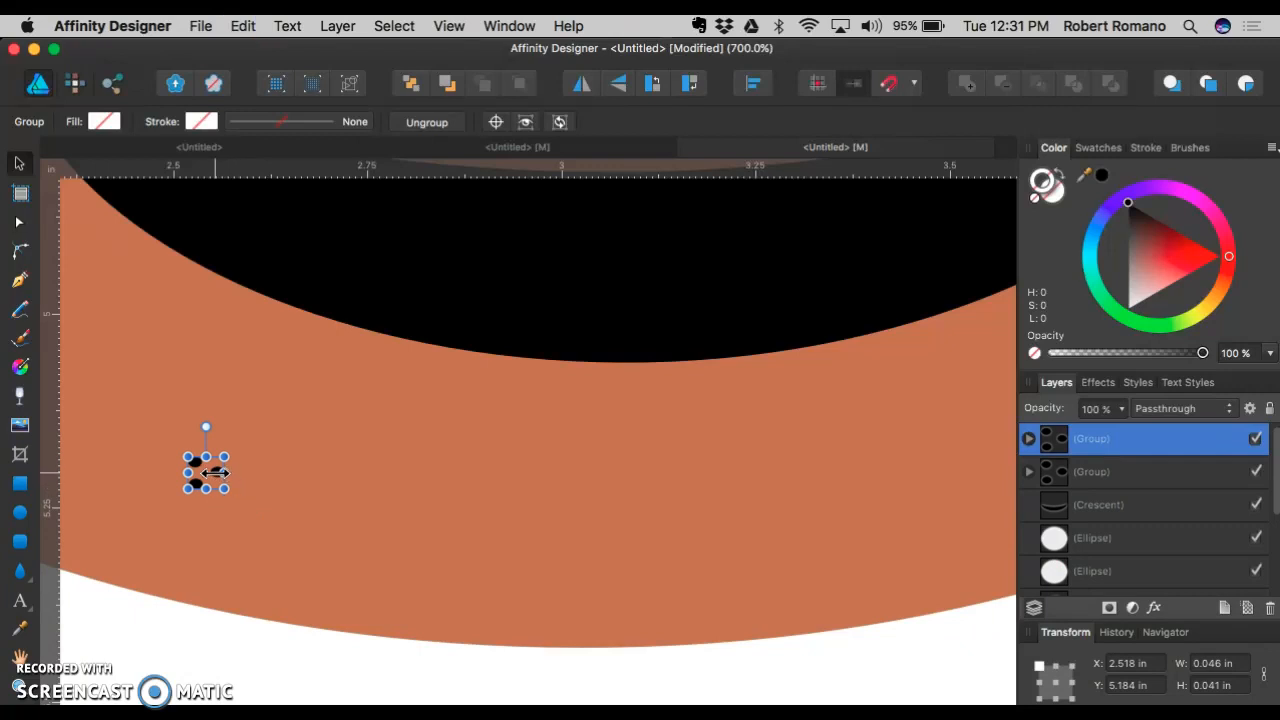
pyautogui.press('super+equal')
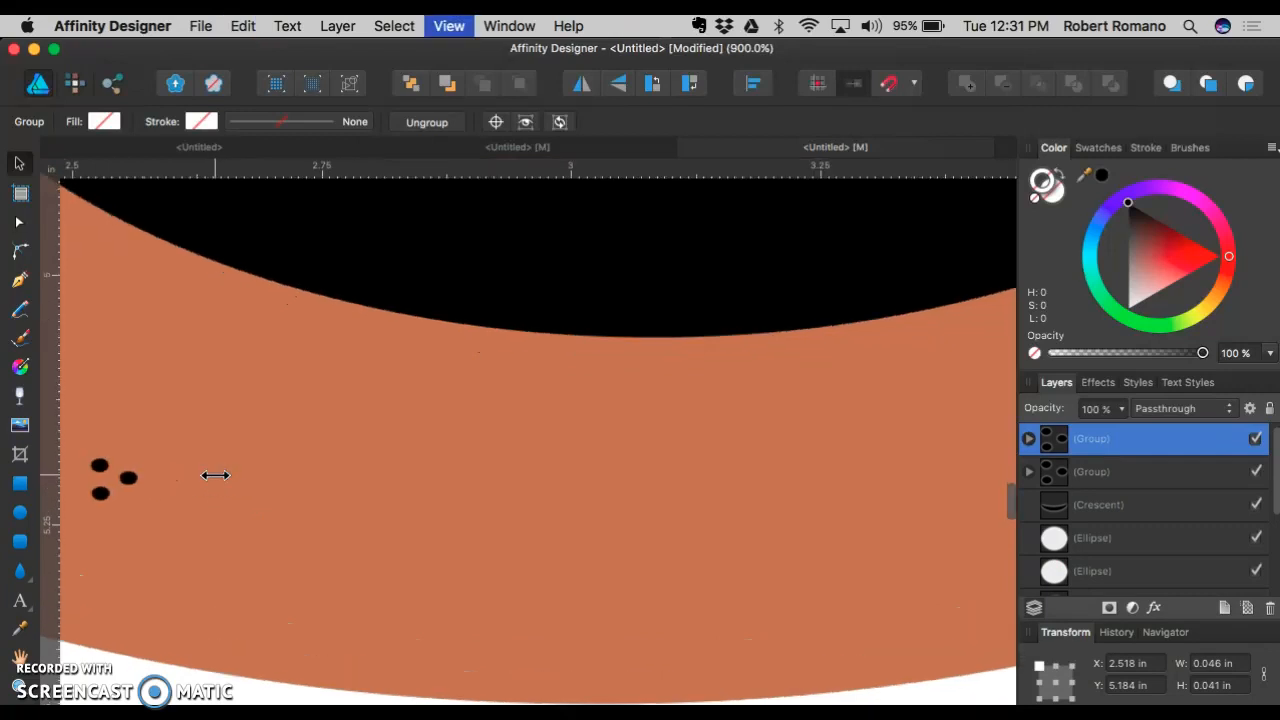
pyautogui.press('super+equal')
pyautogui.click(160, 452)
pyautogui.moveTo(153, 455); pyautogui.dragTo(183, 488)
# Step: Duplicate both freckle clusters together and repeat the copy diagonally up and to the right to build a larger patch
pyautogui.keyDown('shift'); pyautogui.click(129, 443); pyautogui.keyUp('shift')
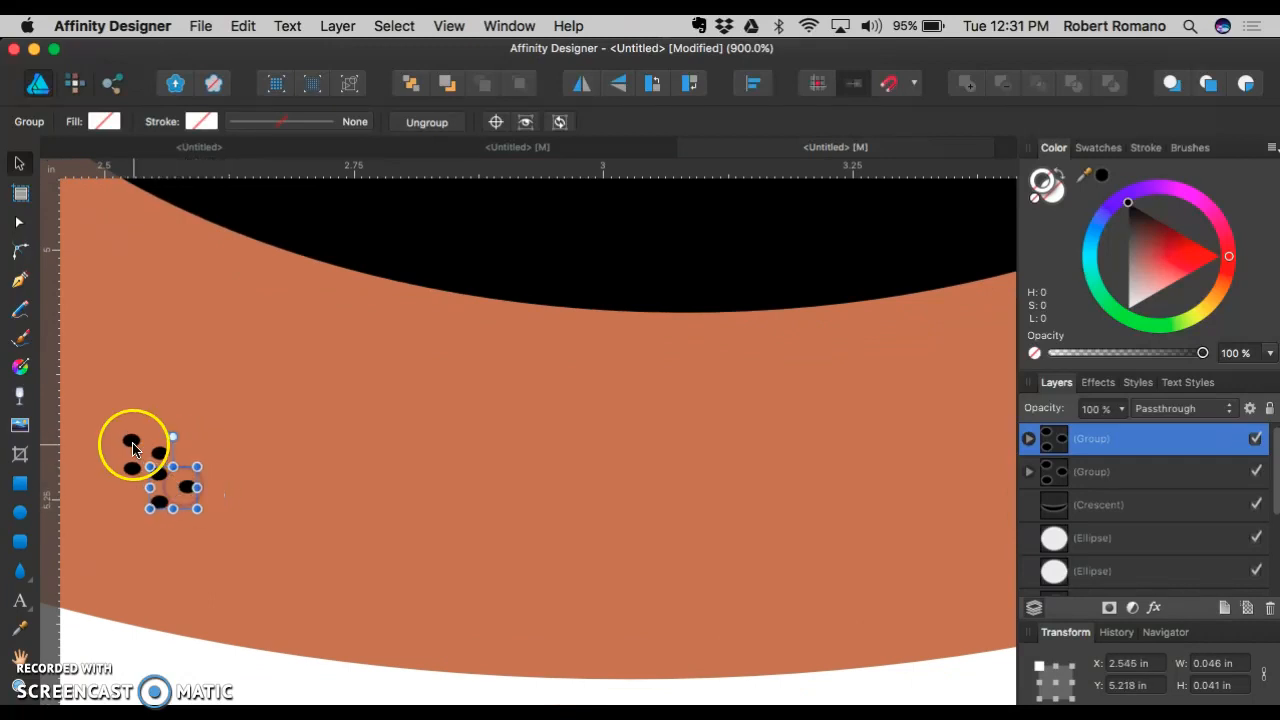
pyautogui.click(168, 455)
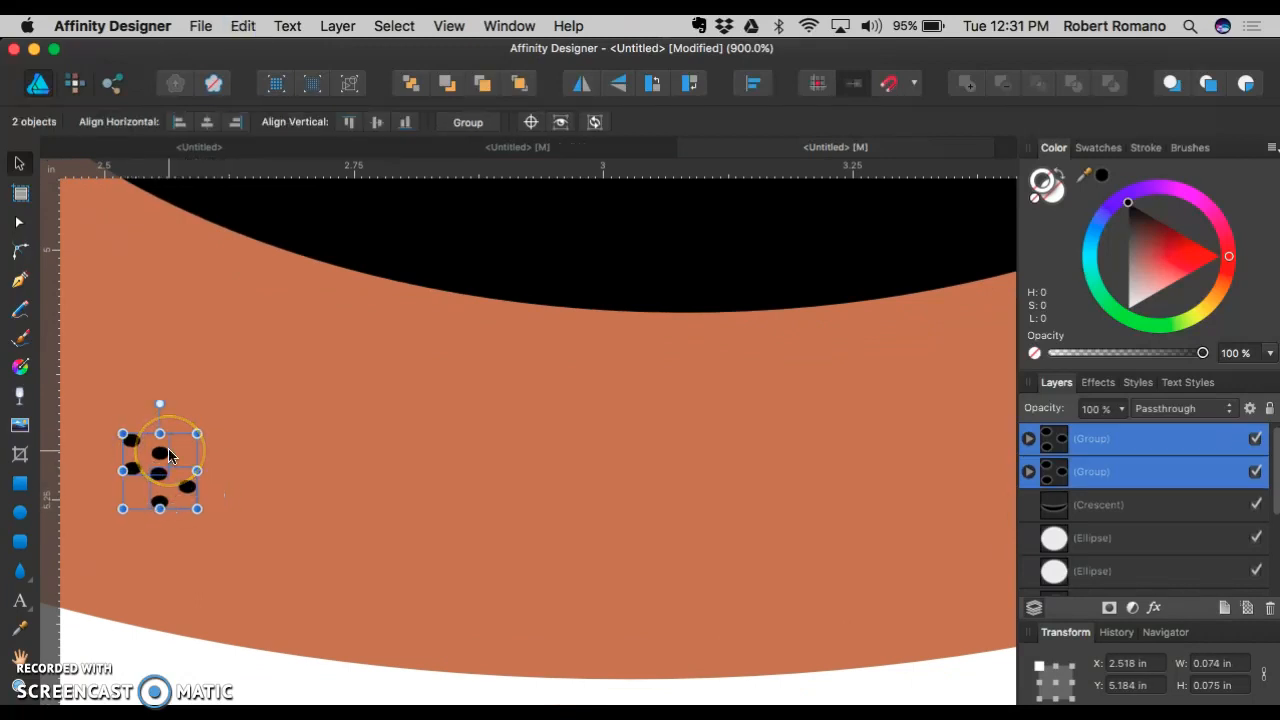
pyautogui.press('super+j')
pyautogui.moveTo(158, 455); pyautogui.dragTo(211, 410)
pyautogui.press('super+j')
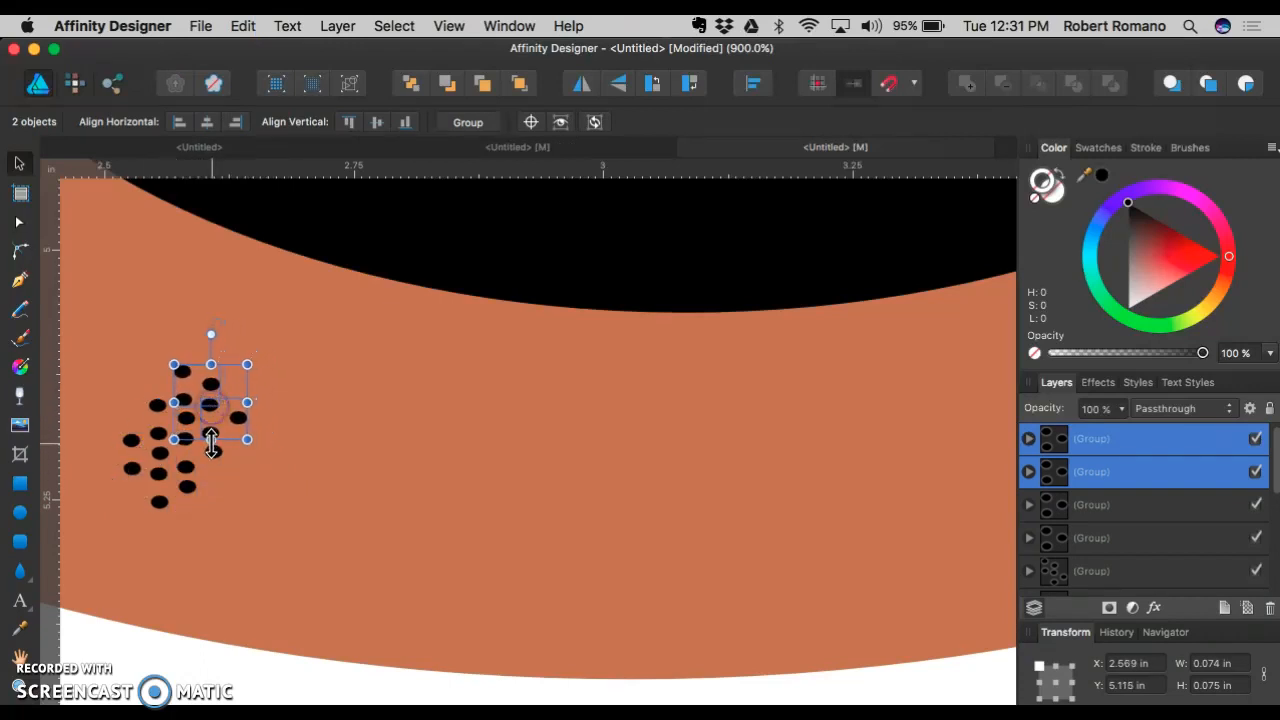
# Step: Try to group the freckle clusters of the patch into one group
pyautogui.keyDown('shift'); pyautogui.click(216, 458); pyautogui.keyUp('shift')
pyautogui.keyDown('shift'); pyautogui.click(161, 502); pyautogui.keyUp('shift')
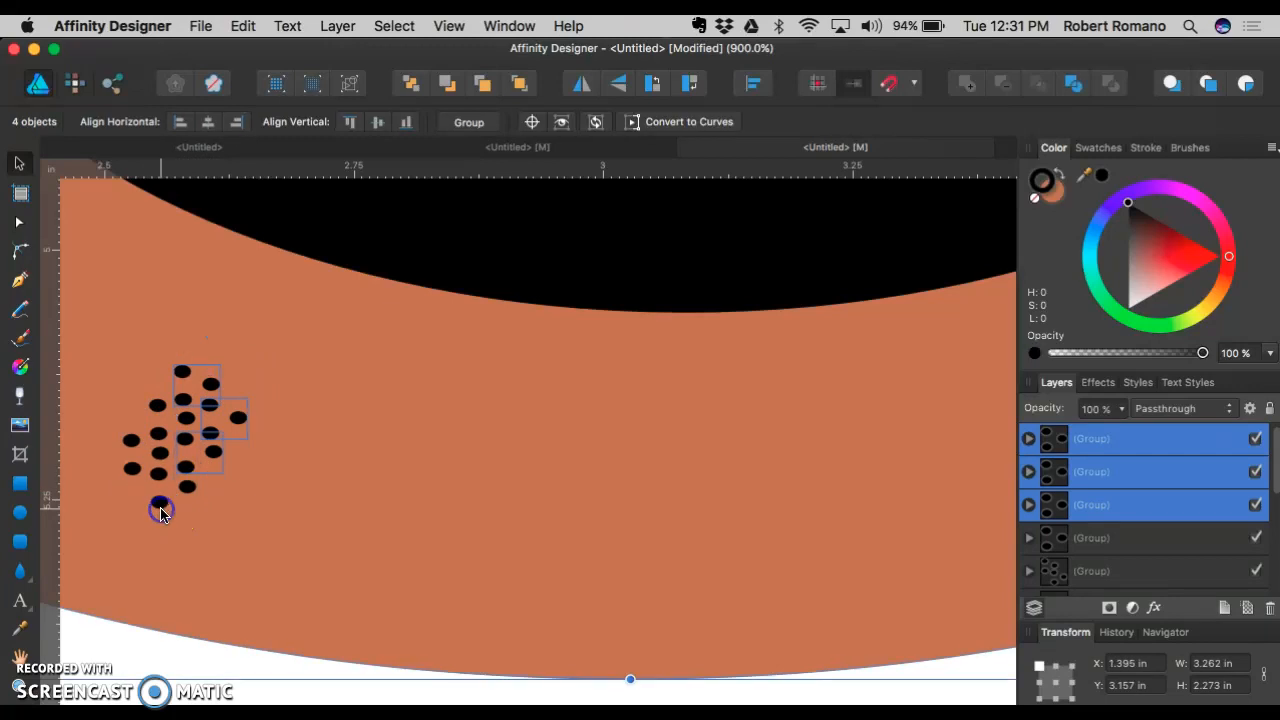
pyautogui.keyDown('shift'); pyautogui.click(156, 481); pyautogui.keyUp('shift')
pyautogui.press('super+g')
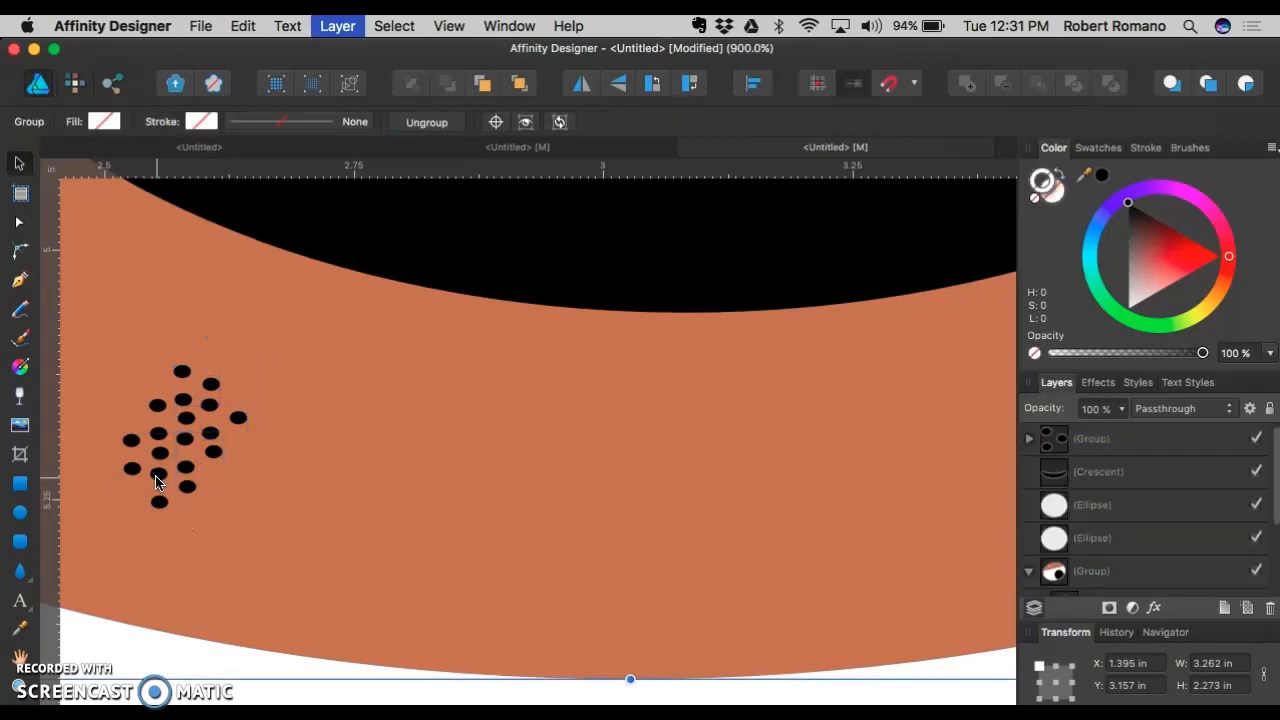
# Step: Duplicate the separate three-freckle cluster in the patch's middle and place the copy at the patch's lower right
pyautogui.click(189, 436)
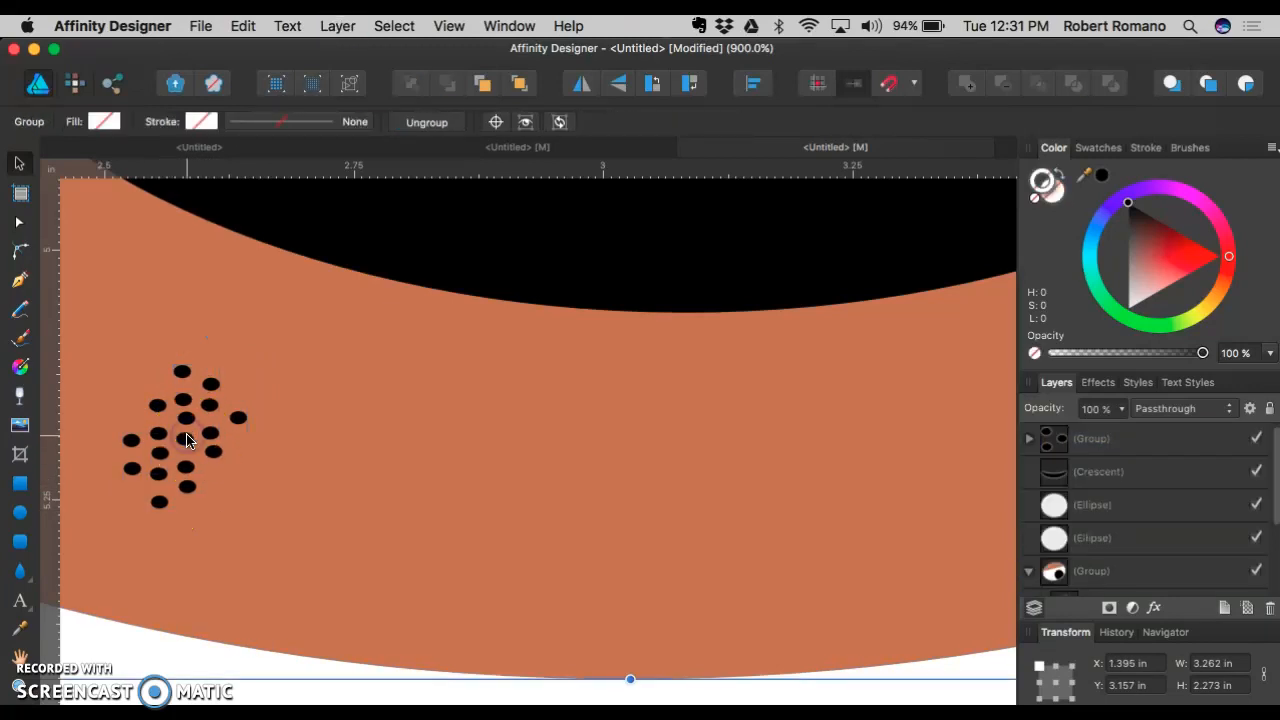
pyautogui.click(1118, 441)
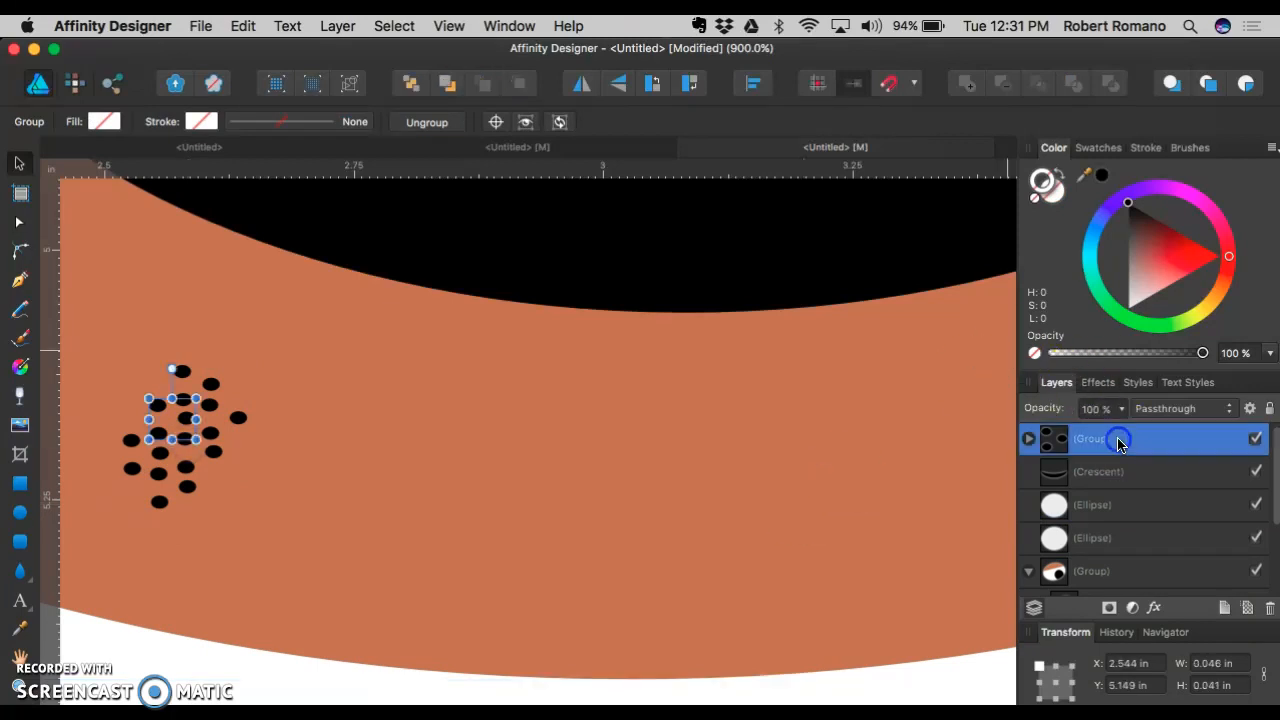
pyautogui.hscroll(-5, 995, 447)
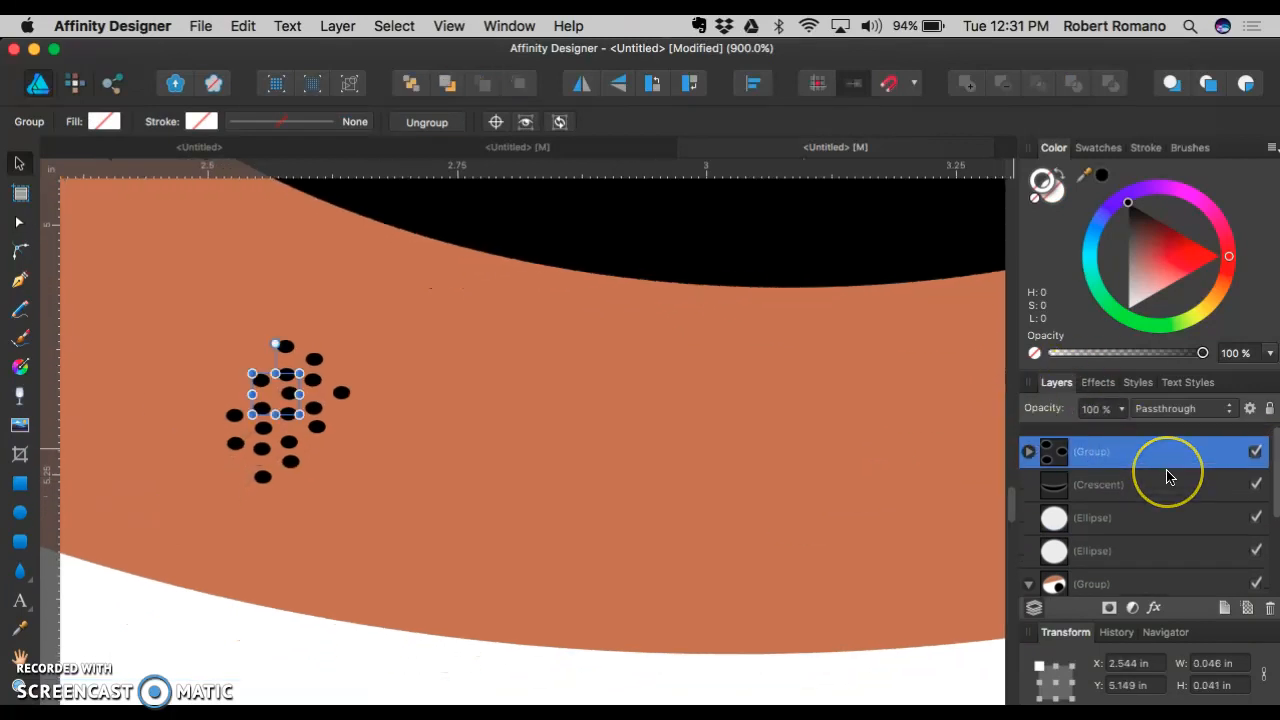
pyautogui.scroll(-5, 1168, 475)
pyautogui.scroll(3, 1168, 475)
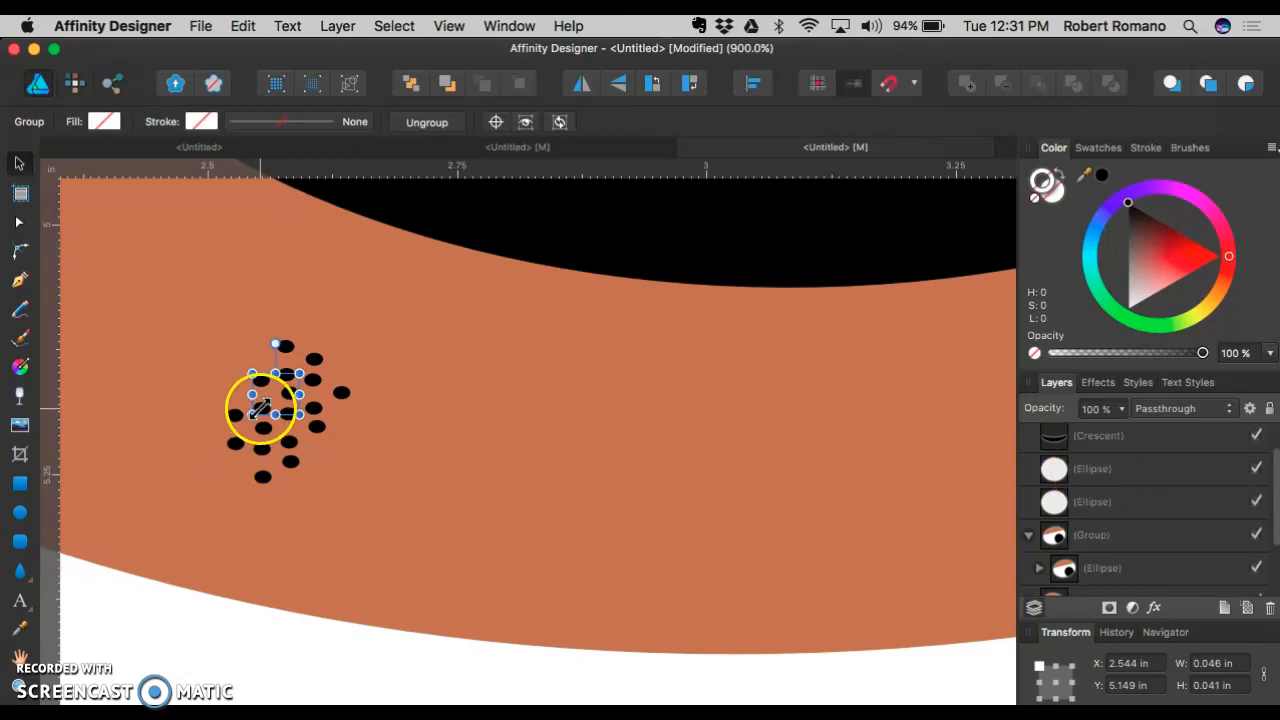
pyautogui.click(320, 433)
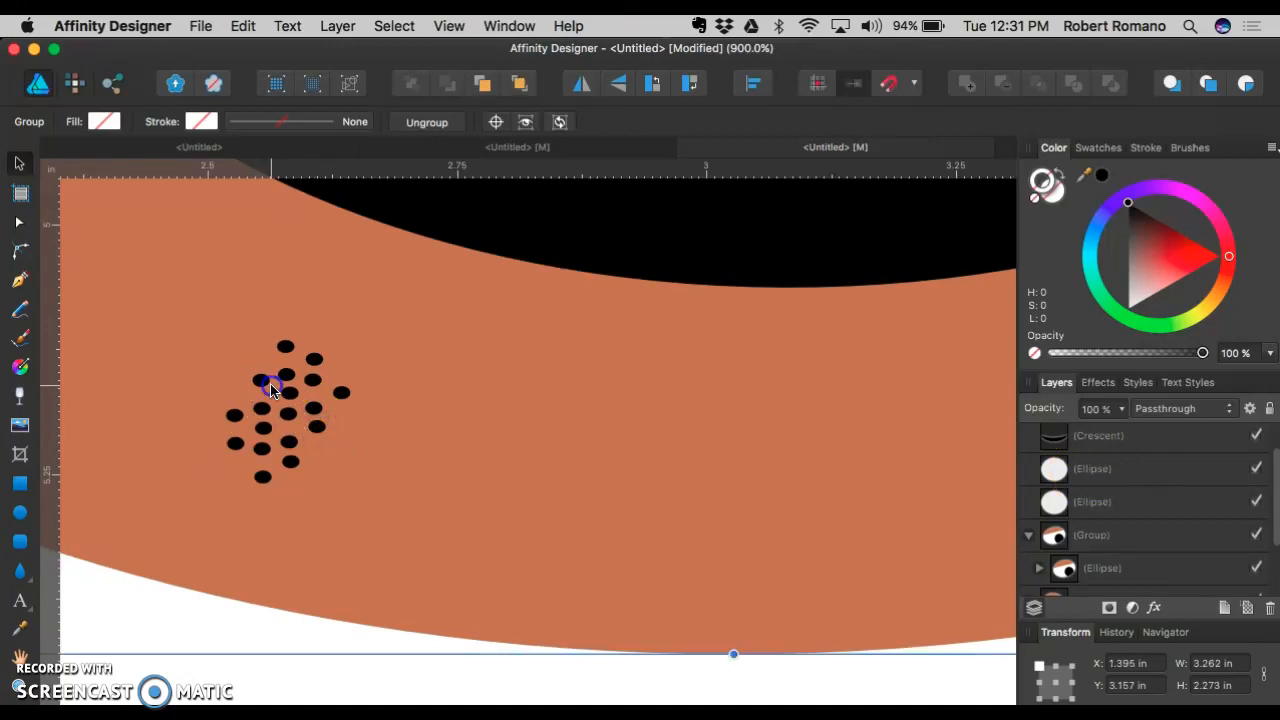
pyautogui.doubleClick(271, 390)
pyautogui.press('super+j')
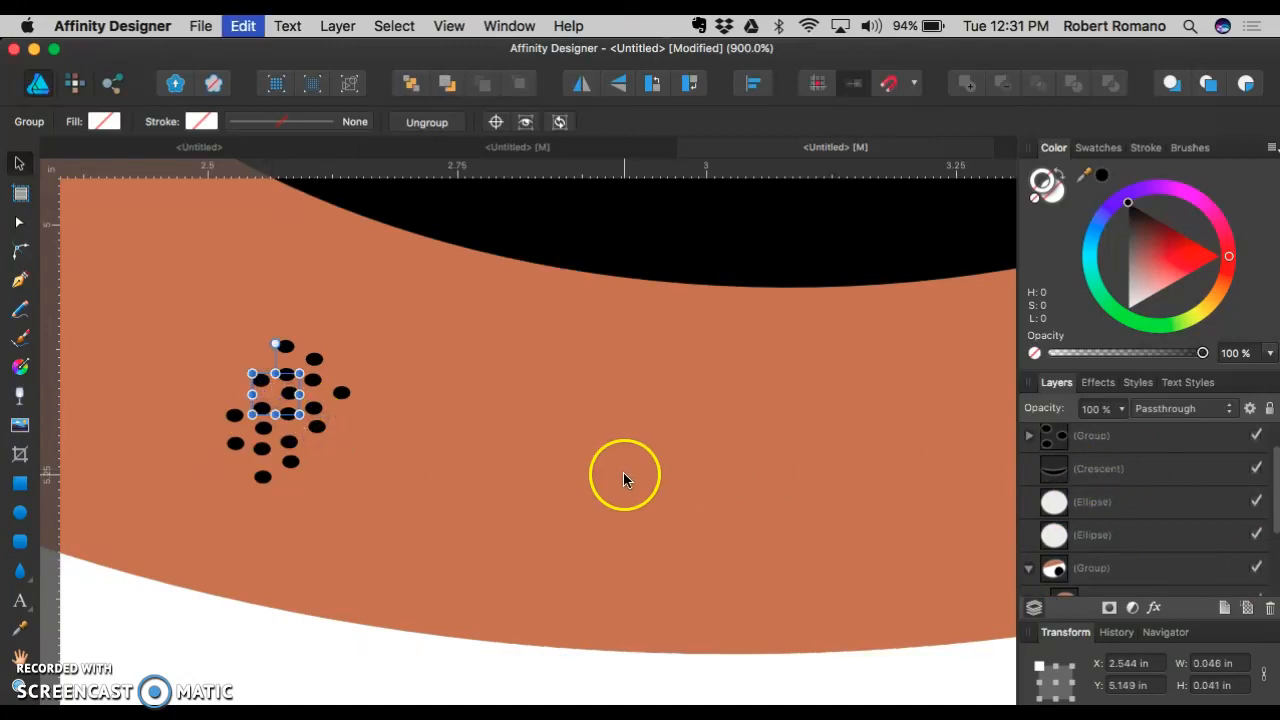
pyautogui.moveTo(287, 415); pyautogui.dragTo(344, 461)
pyautogui.click(486, 506)
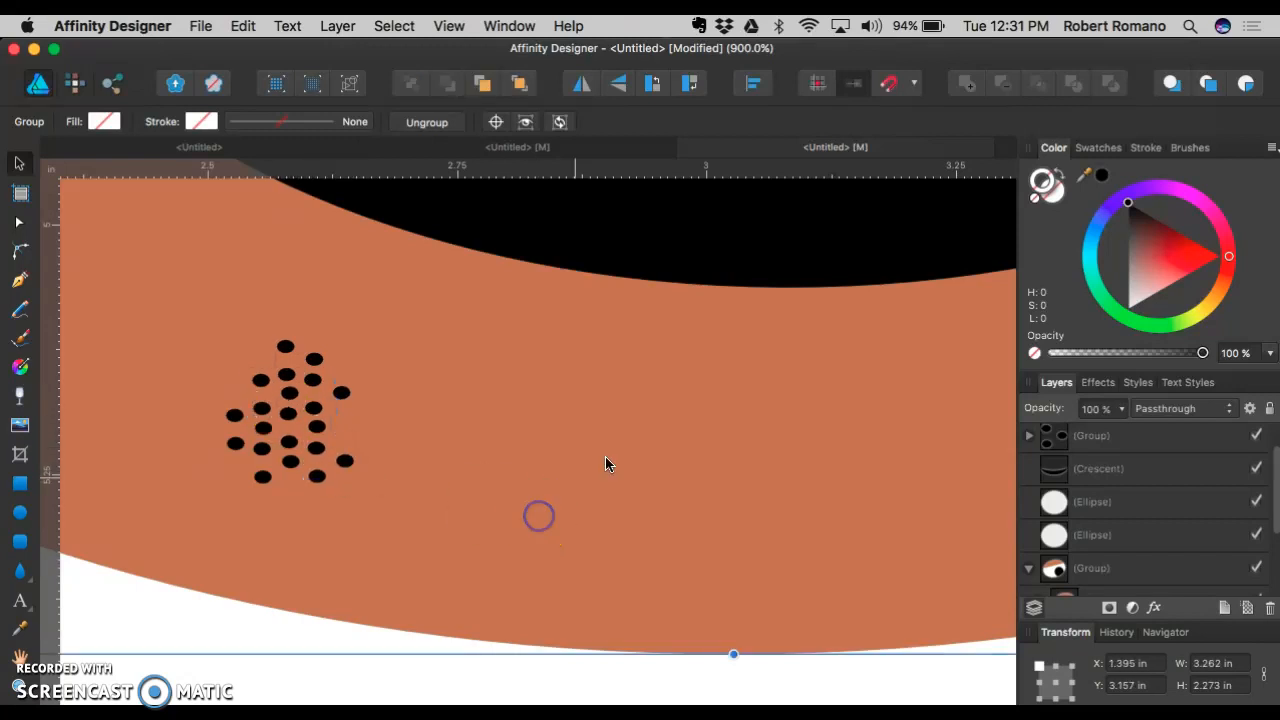
# Step: Group the original middle freckle cluster with its copy at the patch's lower right
pyautogui.click(1135, 447)
pyautogui.scroll(2, 1090, 550)
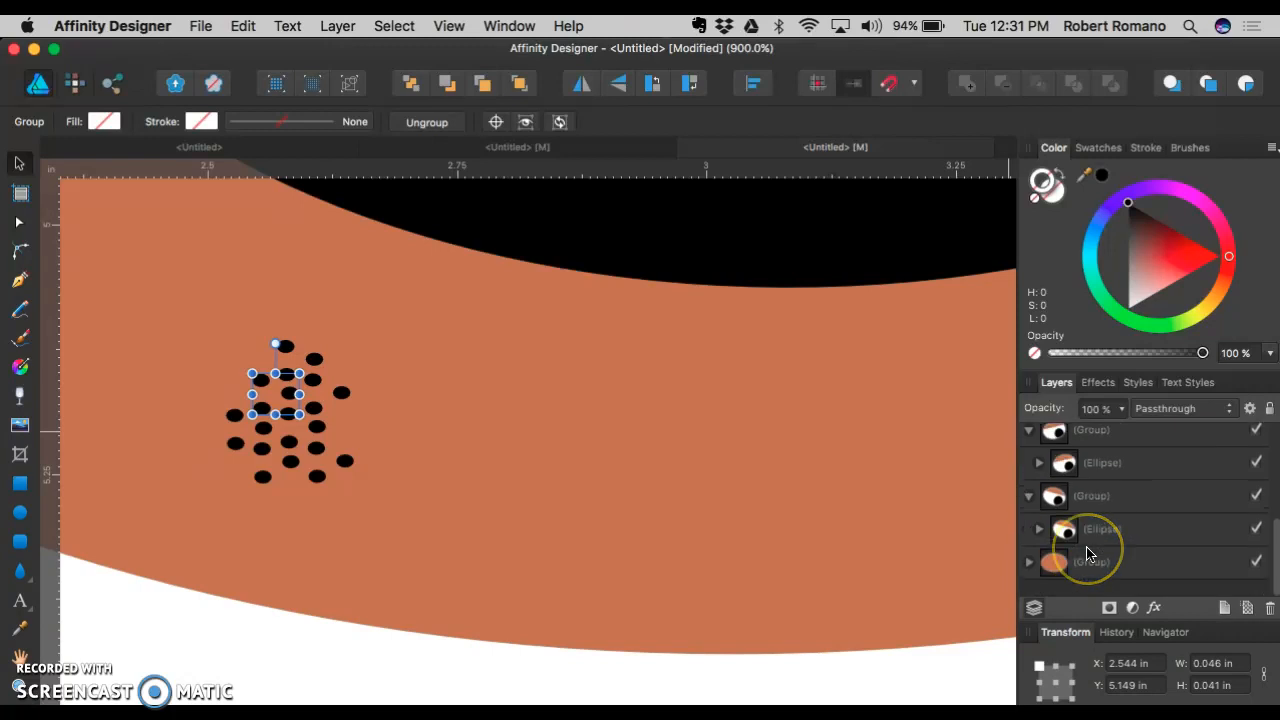
pyautogui.keyDown('shift'); pyautogui.click(1110, 441); pyautogui.keyUp('shift')
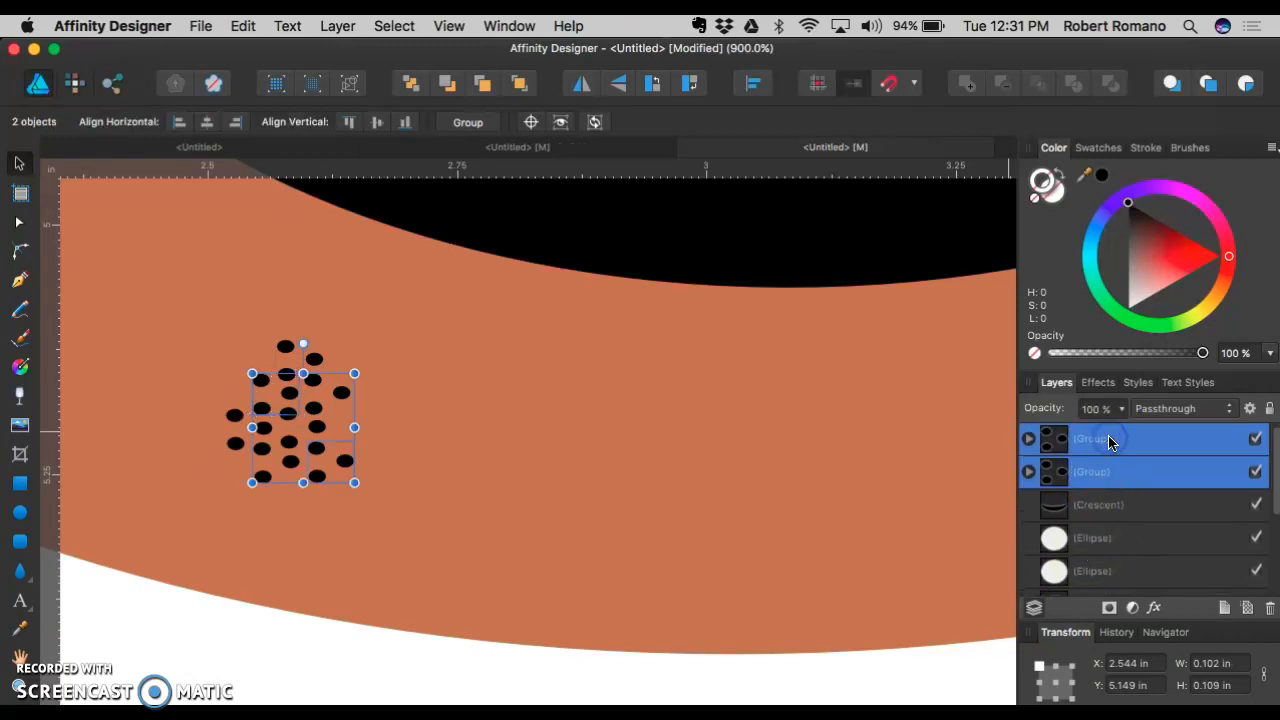
pyautogui.press('super+g')
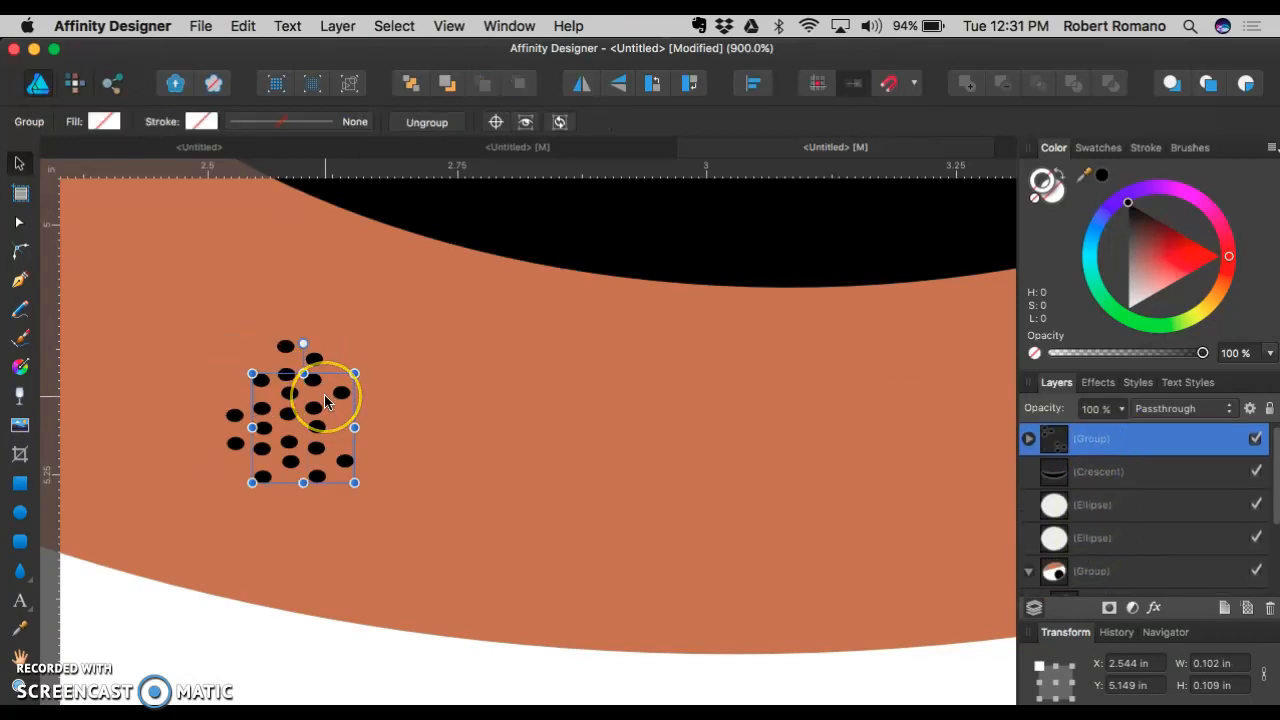
# Step: Duplicate the two-cluster freckle group, place the copy further right and slightly lower, and group both
pyautogui.press('super+j')
pyautogui.moveTo(324, 394); pyautogui.dragTo(421, 433)
pyautogui.moveTo(1106, 480); pyautogui.dragTo(1105, 490)
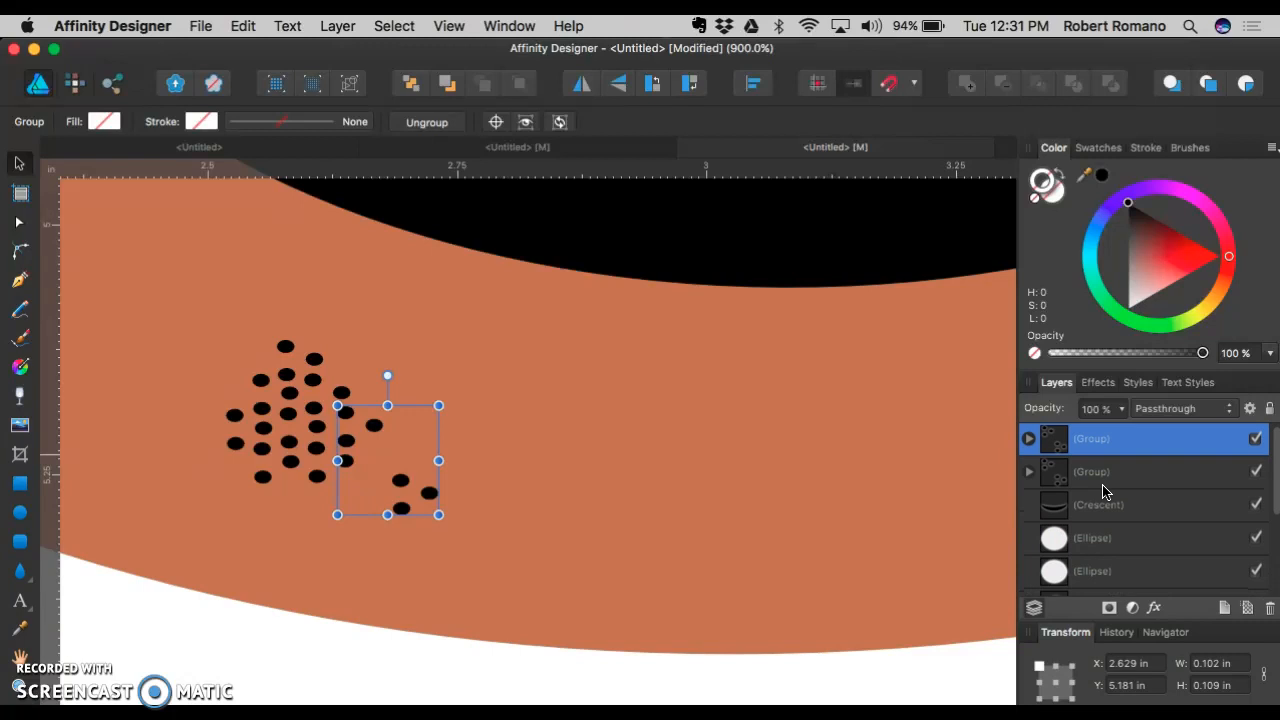
pyautogui.keyDown('shift'); pyautogui.click(1103, 483); pyautogui.keyUp('shift')
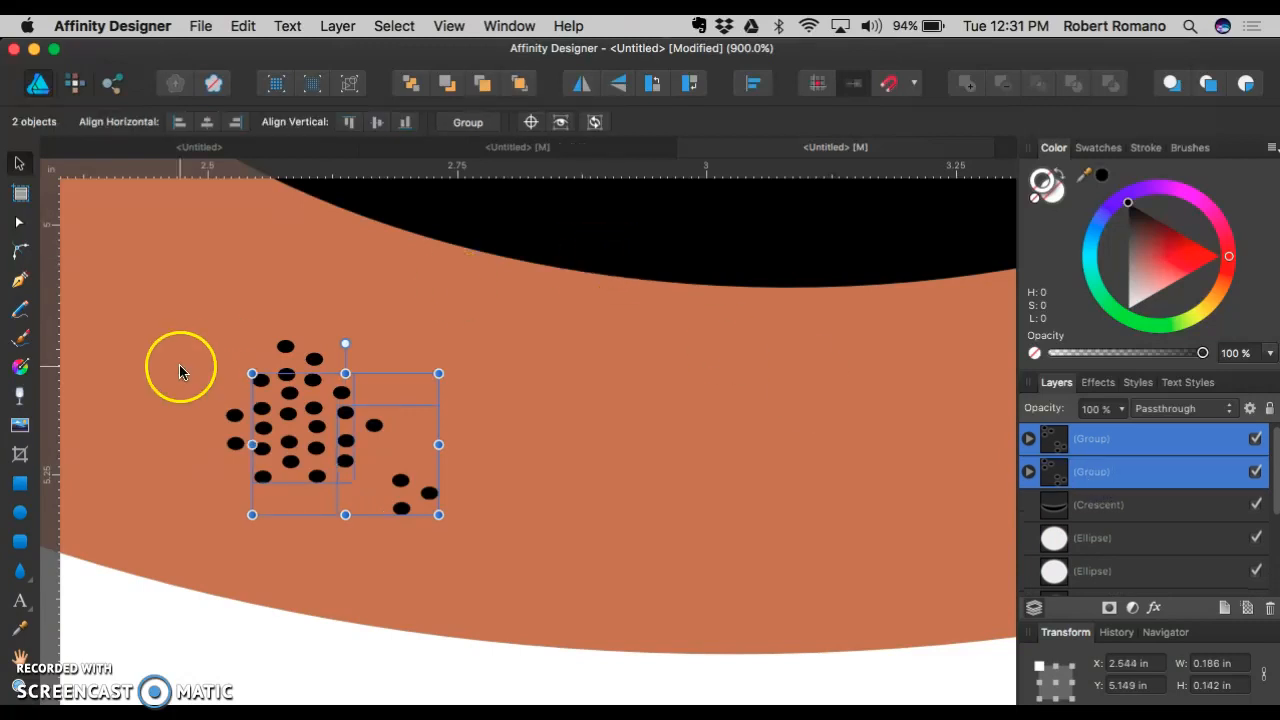
pyautogui.keyDown('shift'); pyautogui.click(286, 348); pyautogui.keyUp('shift')
pyautogui.keyDown('shift'); pyautogui.click(286, 349); pyautogui.keyUp('shift')
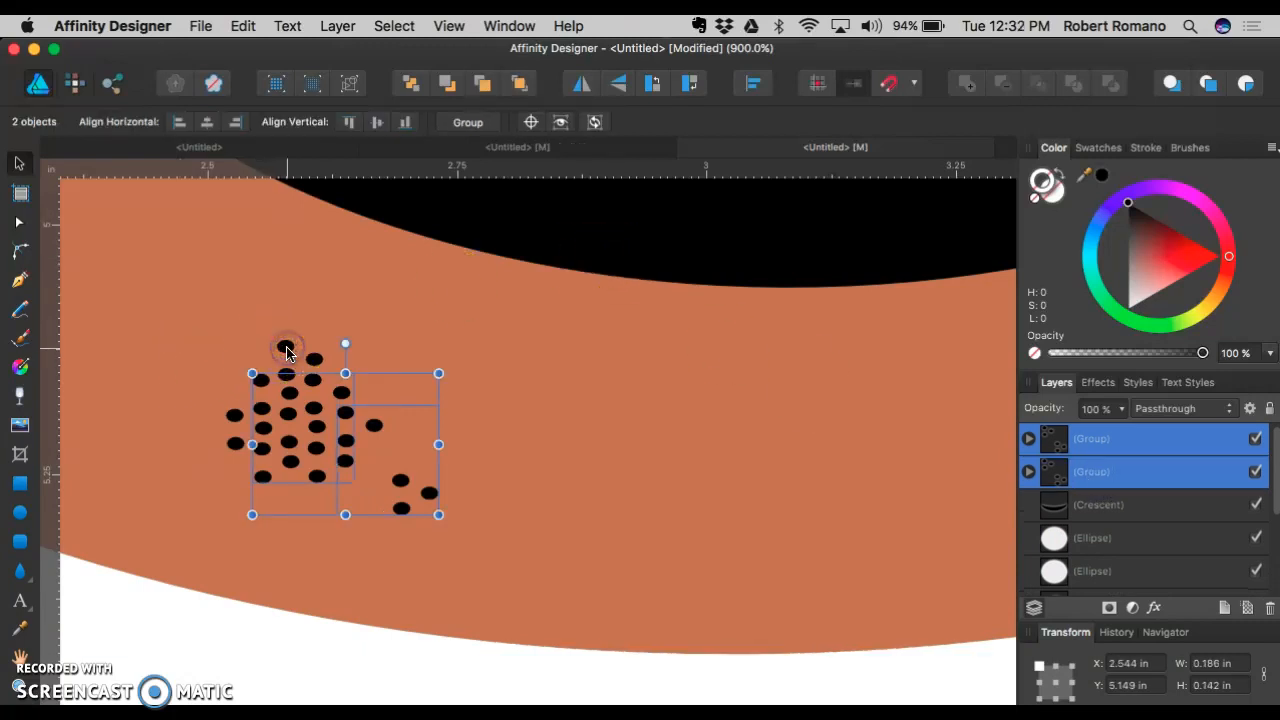
pyautogui.press('super+g')
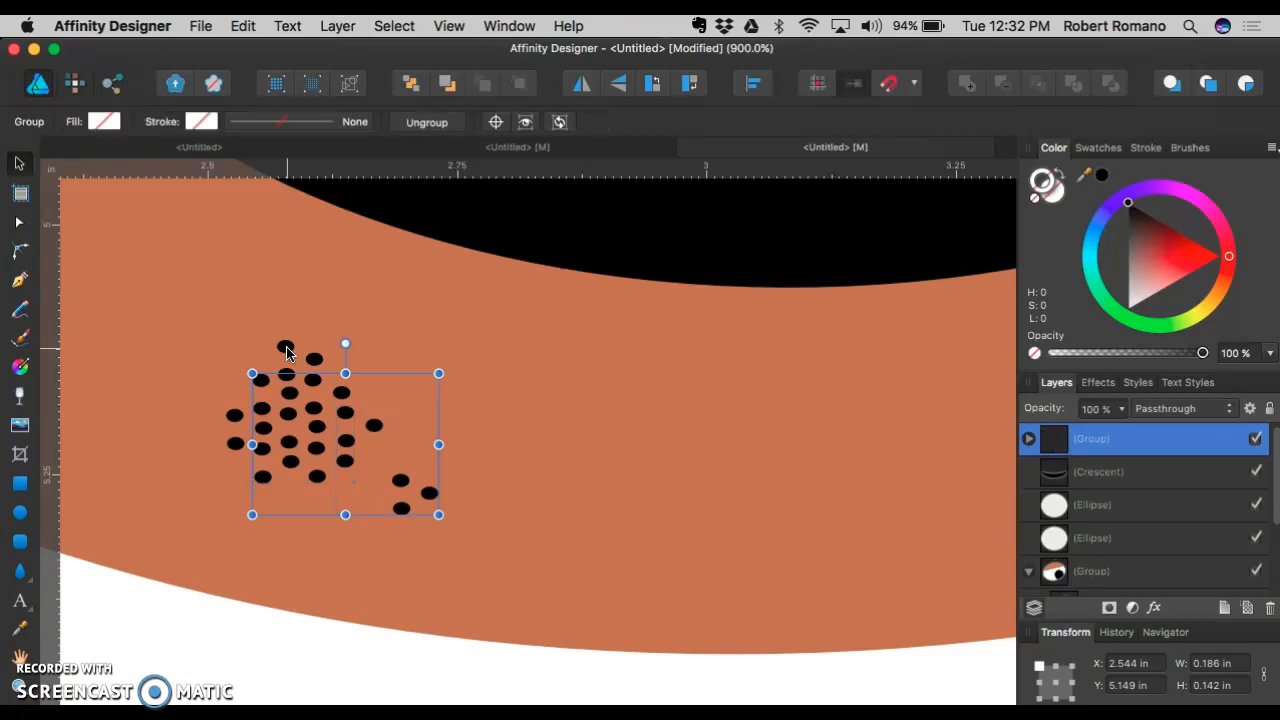
# Step: Move the four freckle groups out of the head group to the layer stack's top and group all freckles together
pyautogui.scroll(-5, 1171, 563)
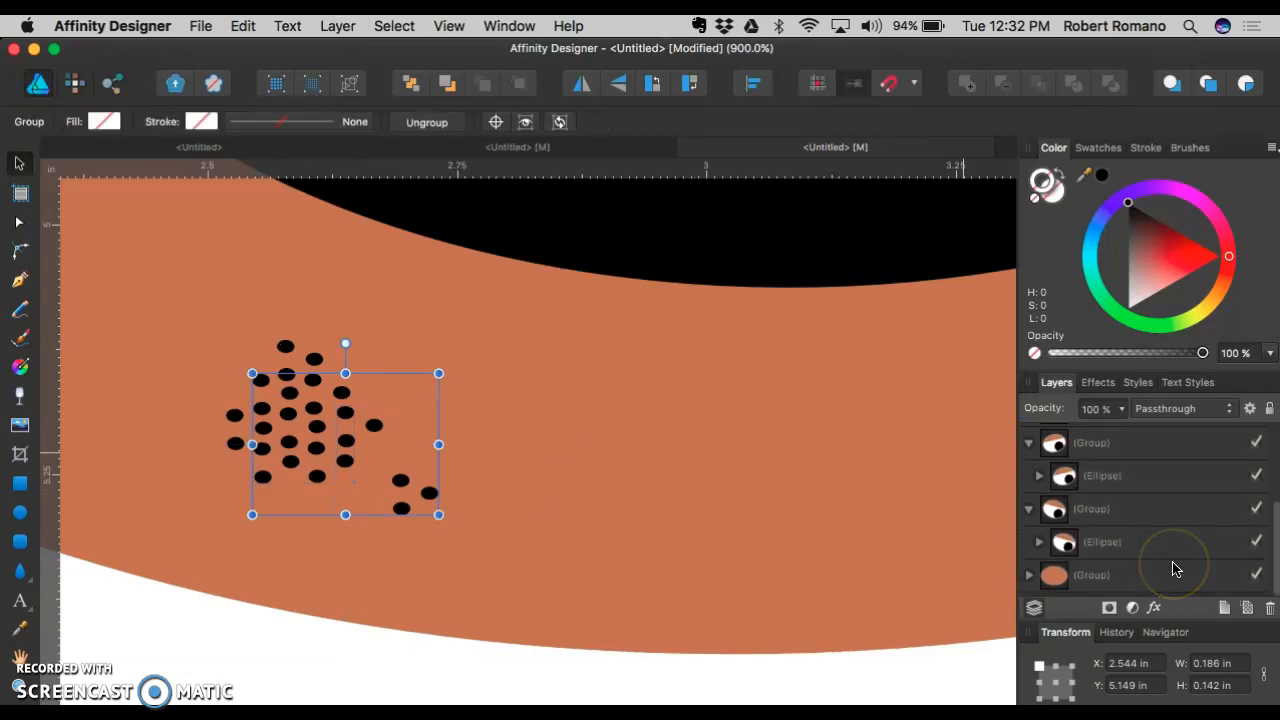
pyautogui.scroll(-3, 1175, 568)
pyautogui.click(1050, 545)
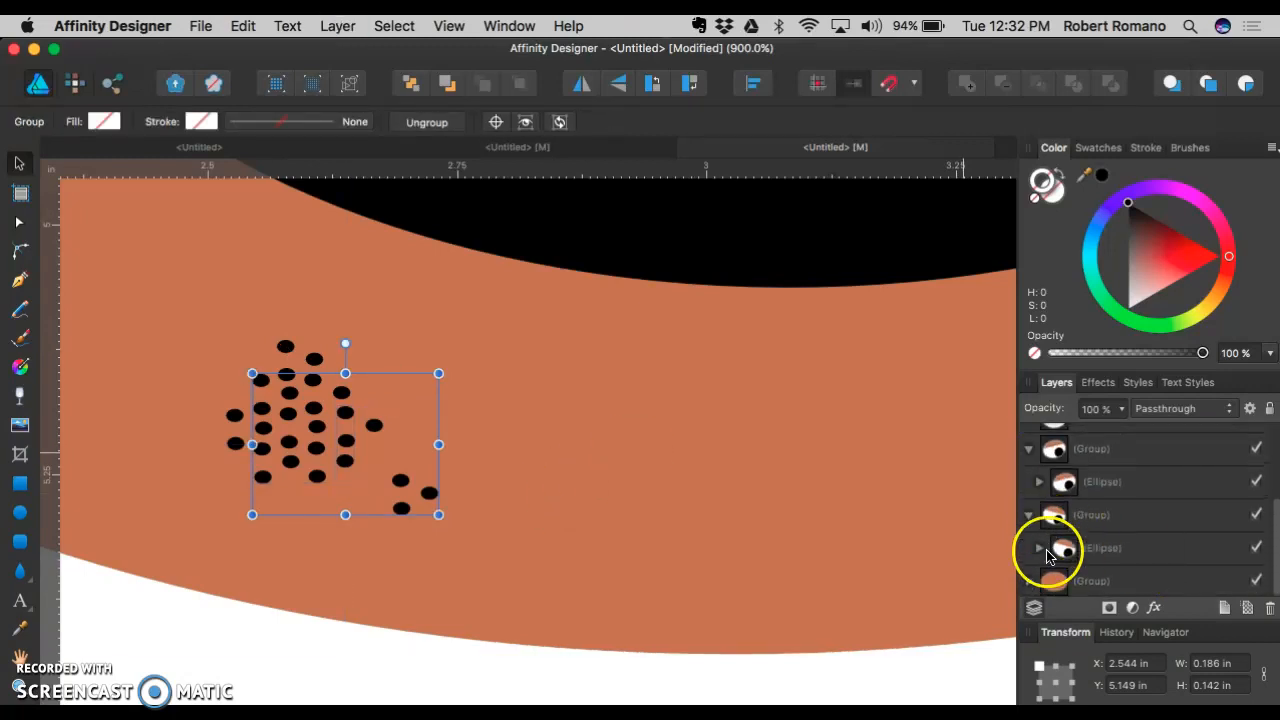
pyautogui.click(1029, 582)
pyautogui.scroll(2, 1151, 506)
pyautogui.click(1145, 487)
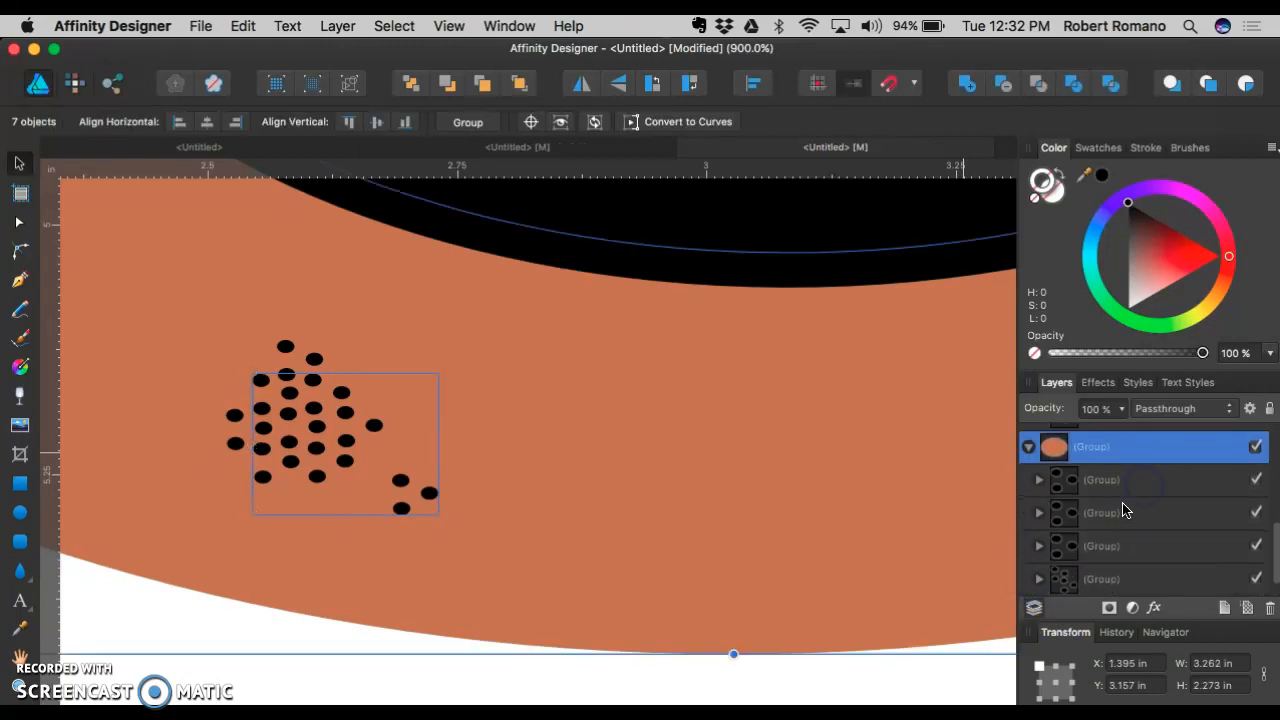
pyautogui.click(1119, 508)
pyautogui.keyDown('shift'); pyautogui.click(1116, 492); pyautogui.keyUp('shift')
pyautogui.keyDown('shift'); pyautogui.click(1103, 545); pyautogui.keyUp('shift')
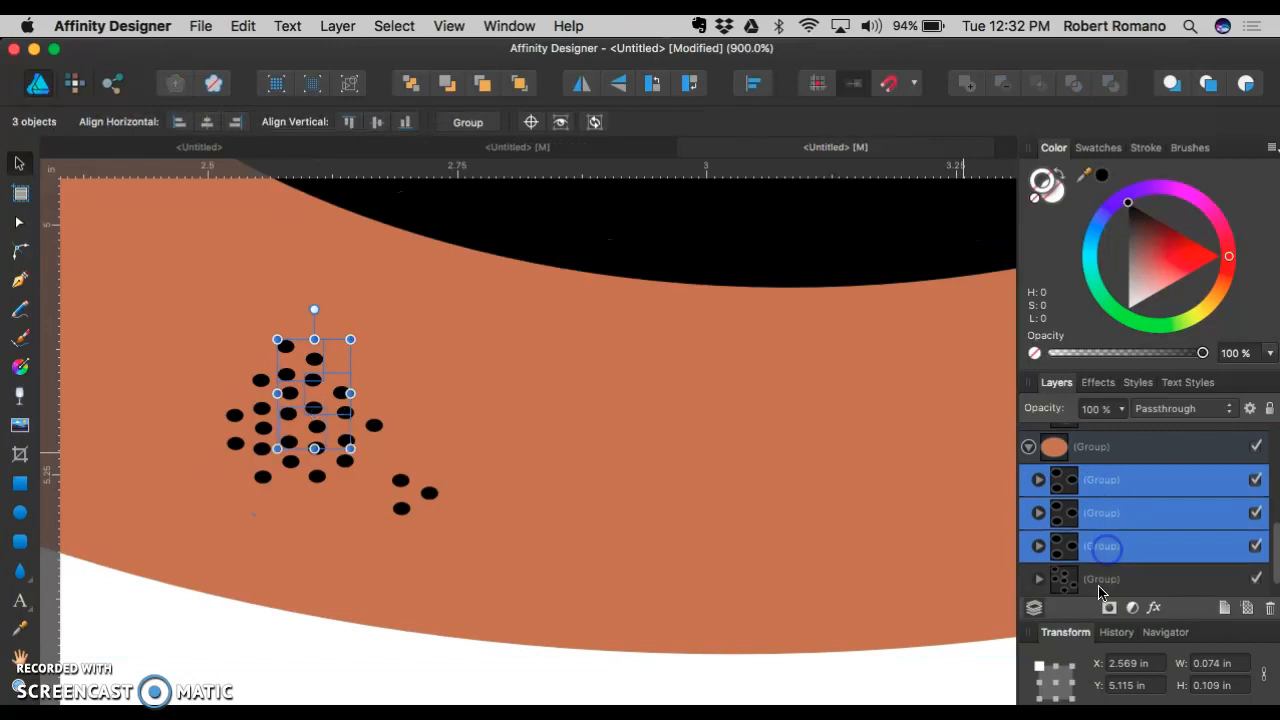
pyautogui.keyDown('shift'); pyautogui.click(1099, 588); pyautogui.keyUp('shift')
pyautogui.moveTo(1135, 537); pyautogui.dragTo(1033, 463)
pyautogui.keyDown('shift'); pyautogui.click(1092, 450); pyautogui.keyUp('shift')
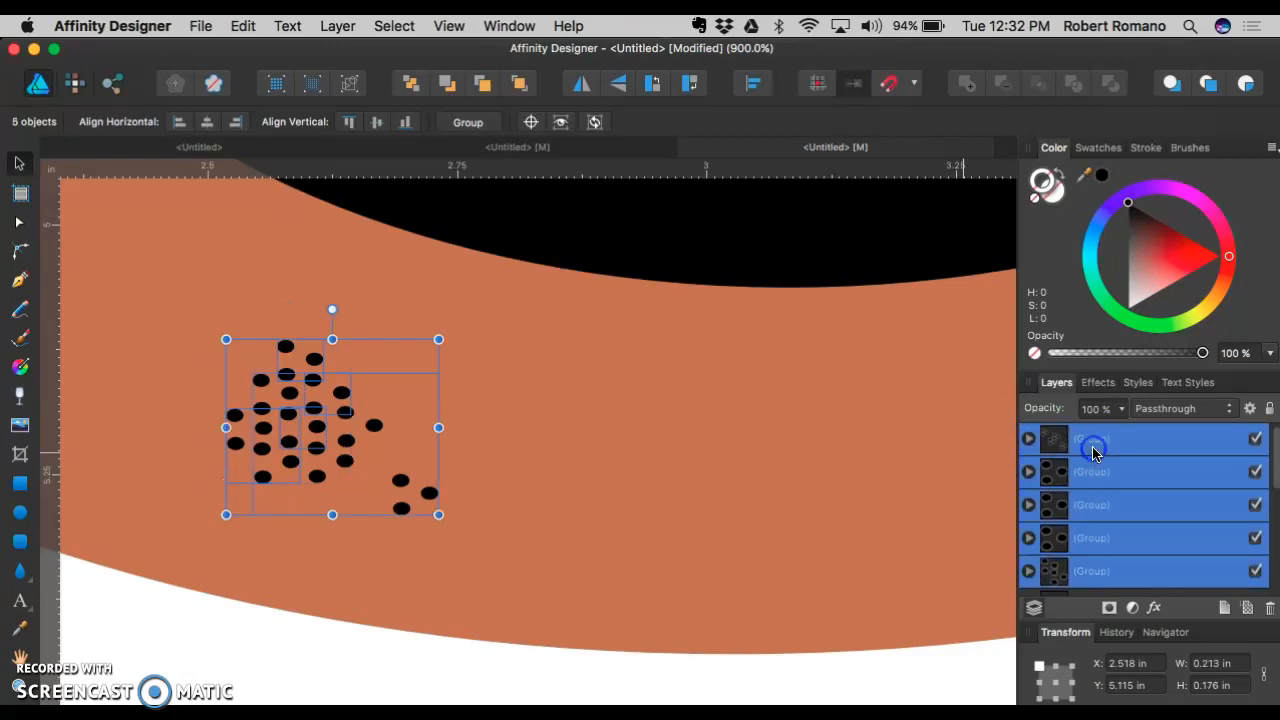
pyautogui.press('super+g')
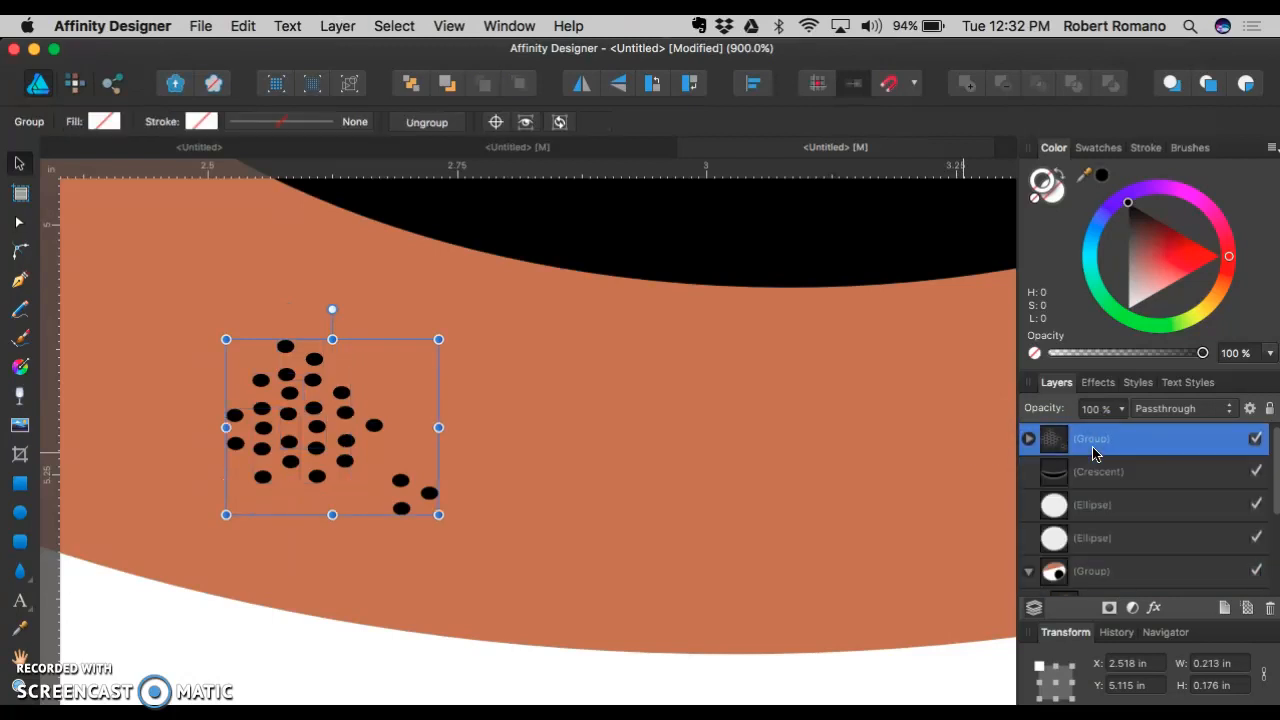
# Step: Duplicate the grouped freckle patch and place the copy directly to its right at the same height
pyautogui.press('super+j')
pyautogui.moveTo(343, 449); pyautogui.dragTo(386, 286)
pyautogui.press('super+j')
pyautogui.press('super+z')
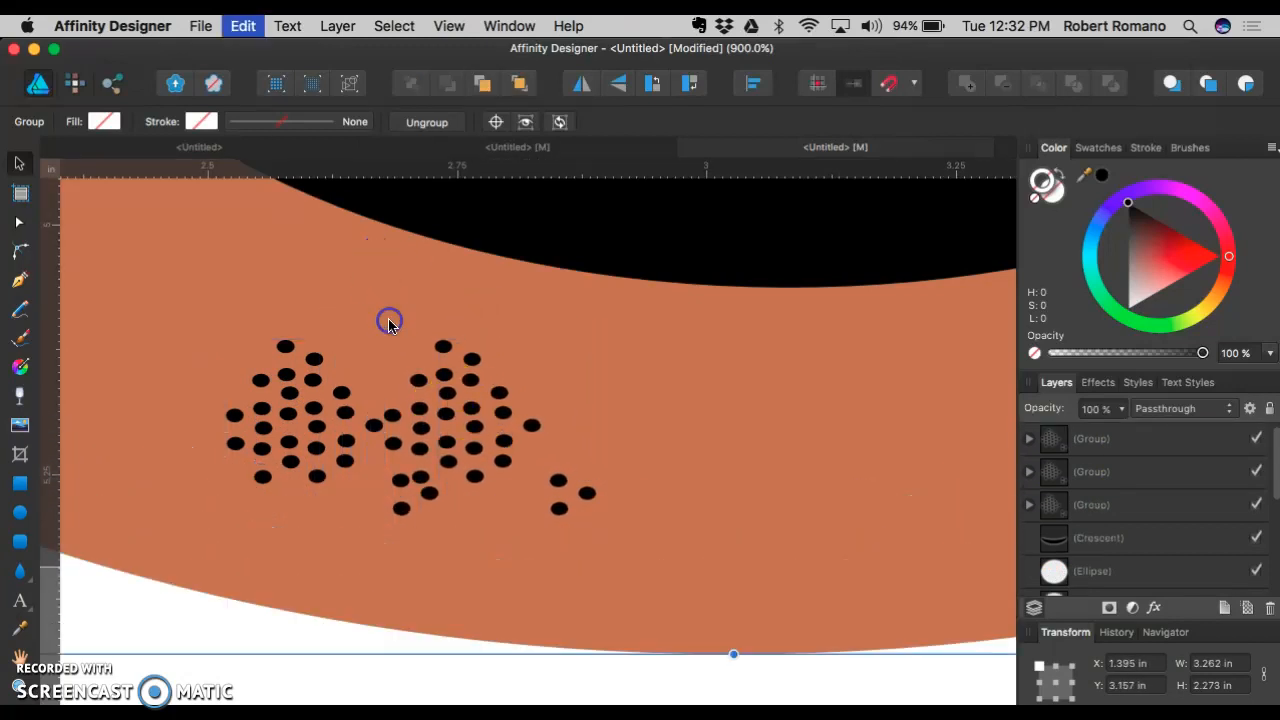
pyautogui.click(473, 432)
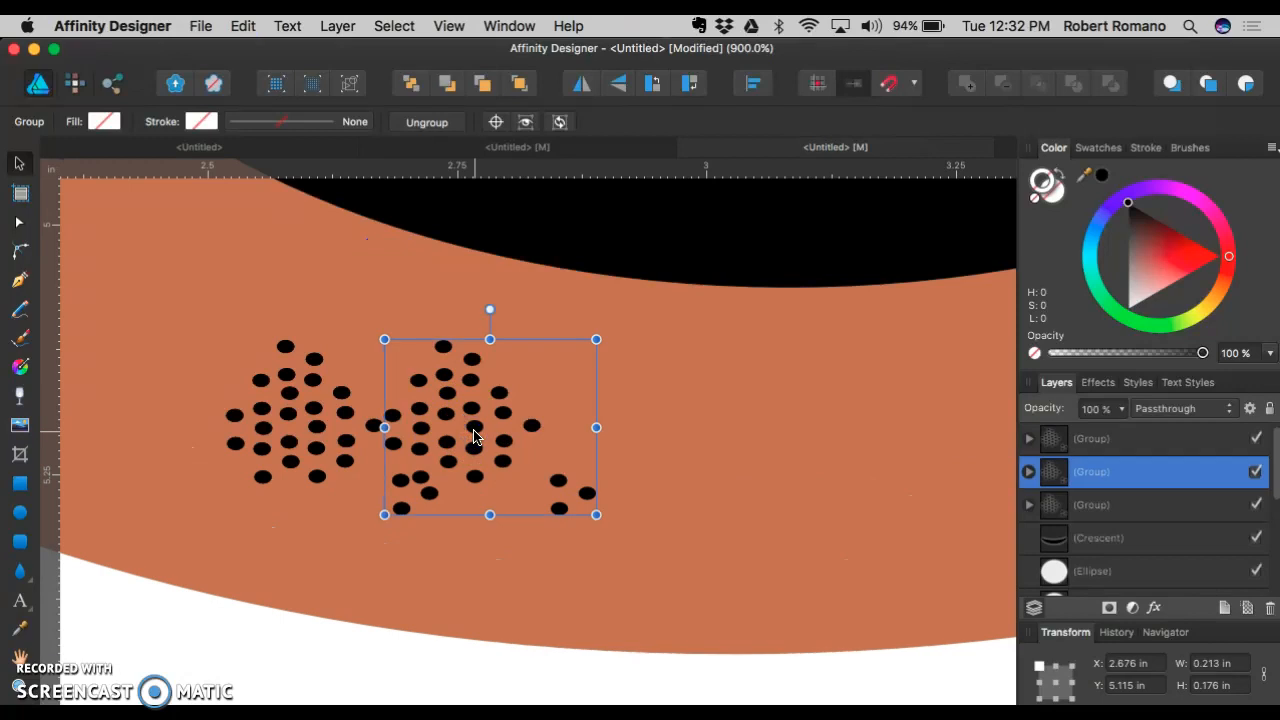
# Step: Add another copy of the freckle group just under the smile, above and between the two existing patches
pyautogui.scroll(-10, 474, 436)
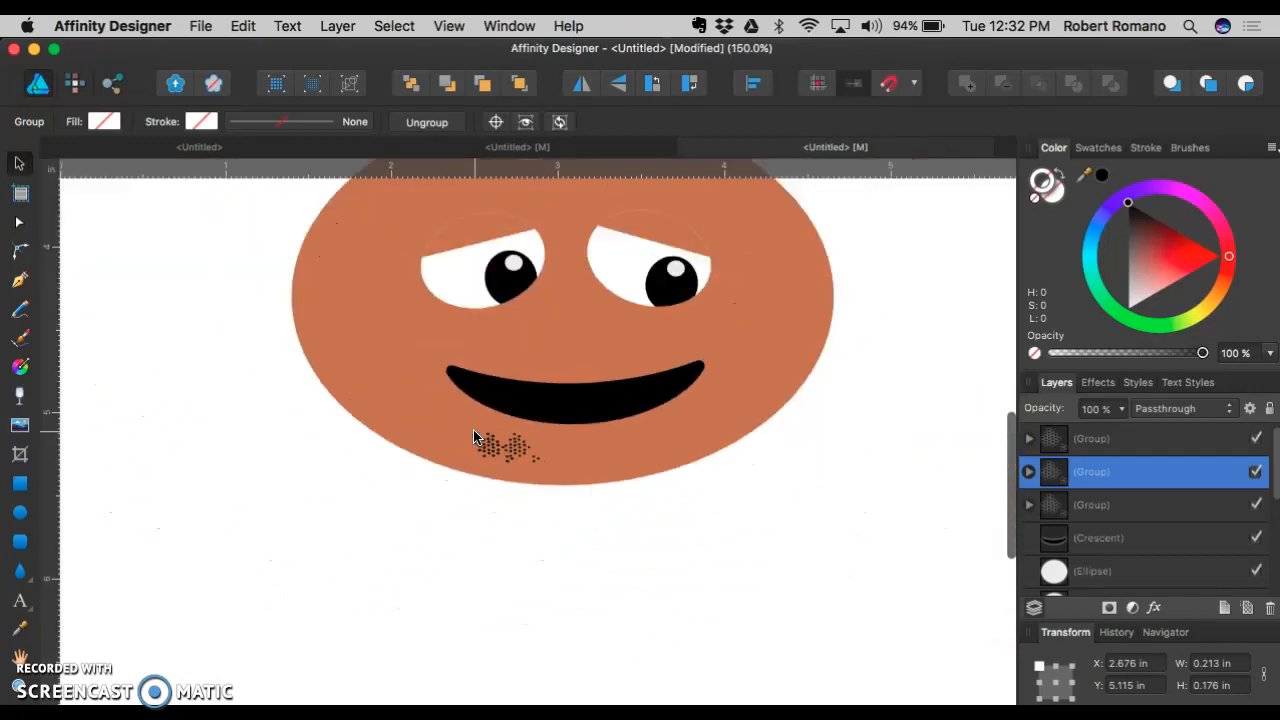
pyautogui.scroll(2, 474, 436)
pyautogui.moveTo(500, 487)
pyautogui.mouseDown()
pyautogui.moveTo(499, 474)
pyautogui.moveTo(502, 492)
pyautogui.mouseUp()
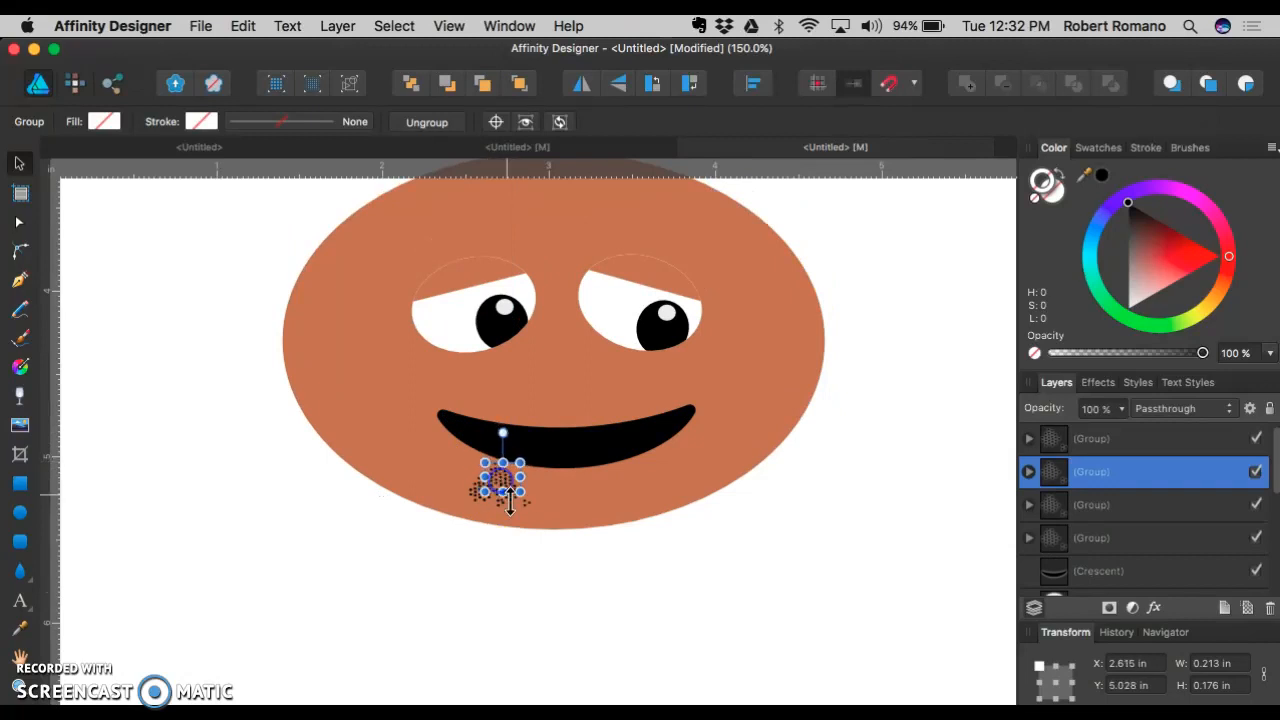
pyautogui.keyDown('shift'); pyautogui.click(511, 506); pyautogui.keyUp('shift')
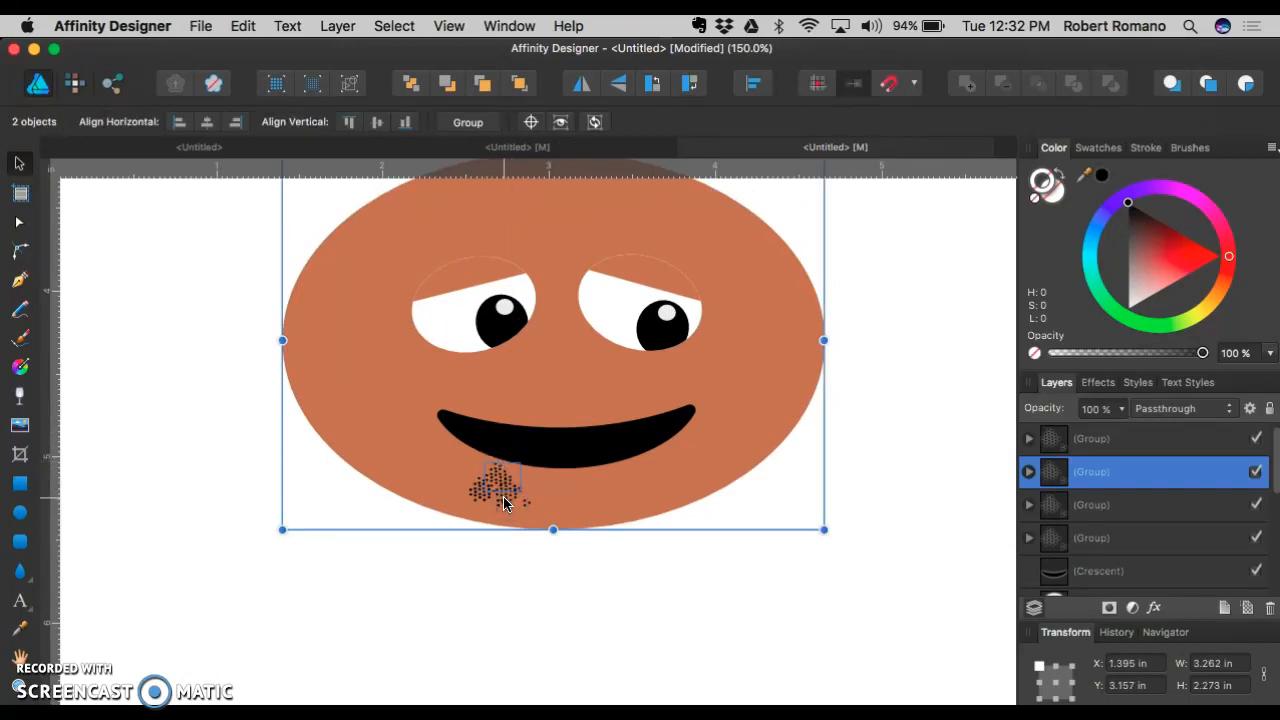
# Step: Select the three freckle groups together and duplicate them toward the smile's left end and the head's lower-left edge
pyautogui.press('super+plus')
pyautogui.press('super+plus')
pyautogui.press('super+plus')
pyautogui.click(407, 572)
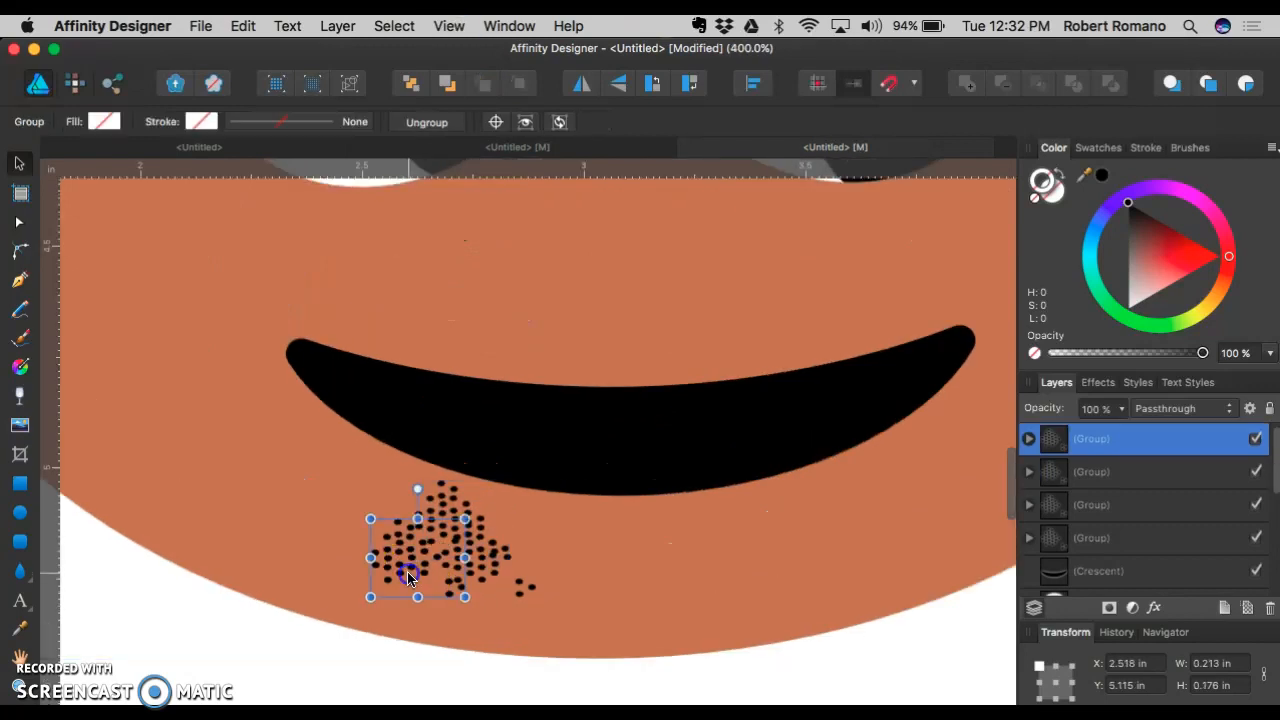
pyautogui.keyDown('shift'); pyautogui.click(479, 551); pyautogui.keyUp('shift')
pyautogui.keyDown('shift'); pyautogui.click(441, 493); pyautogui.keyUp('shift')
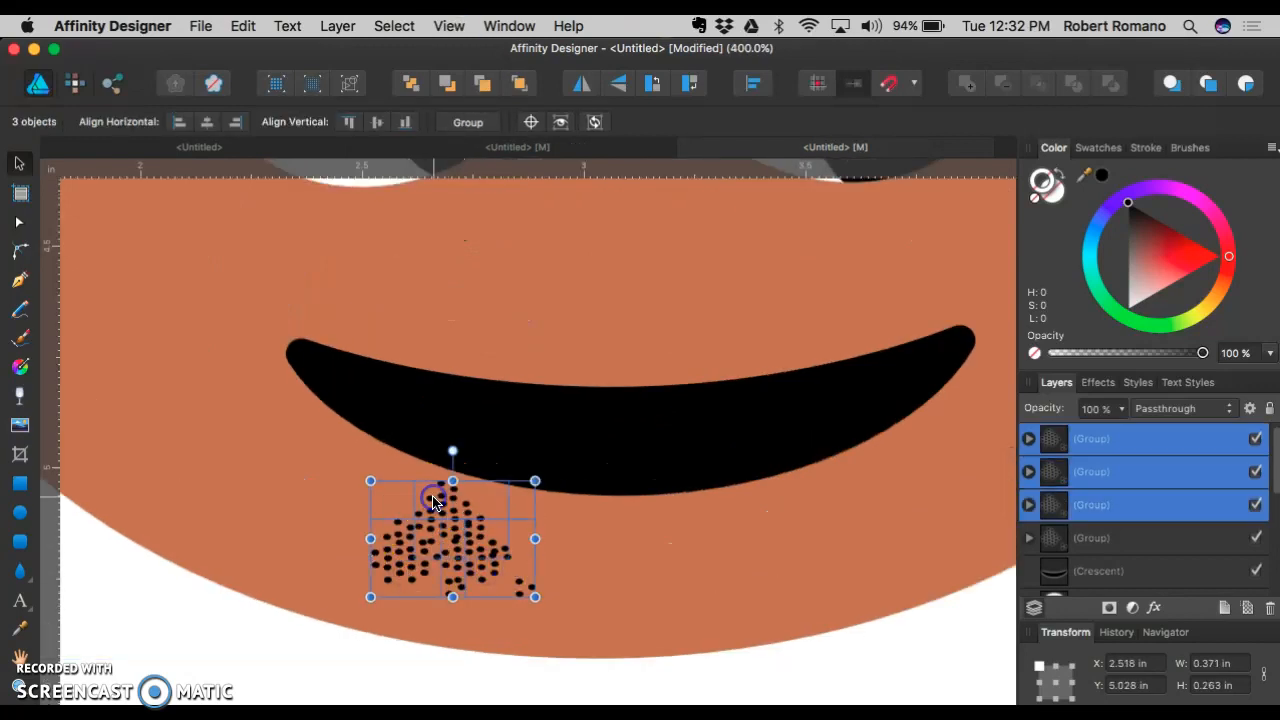
pyautogui.moveTo(432, 508); pyautogui.dragTo(295, 565)
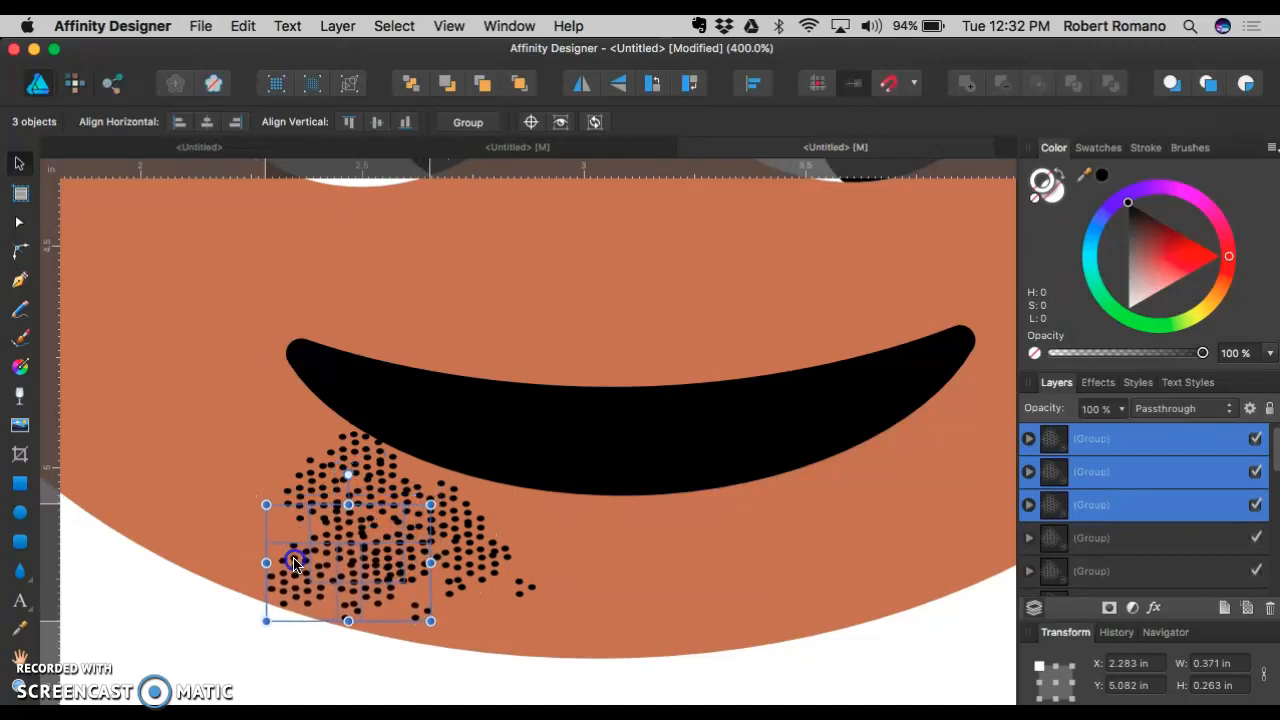
# Step: Select the overlapping freckle groups around the outside of the enlarged patch and group them
pyautogui.click(480, 543)
pyautogui.click(398, 503)
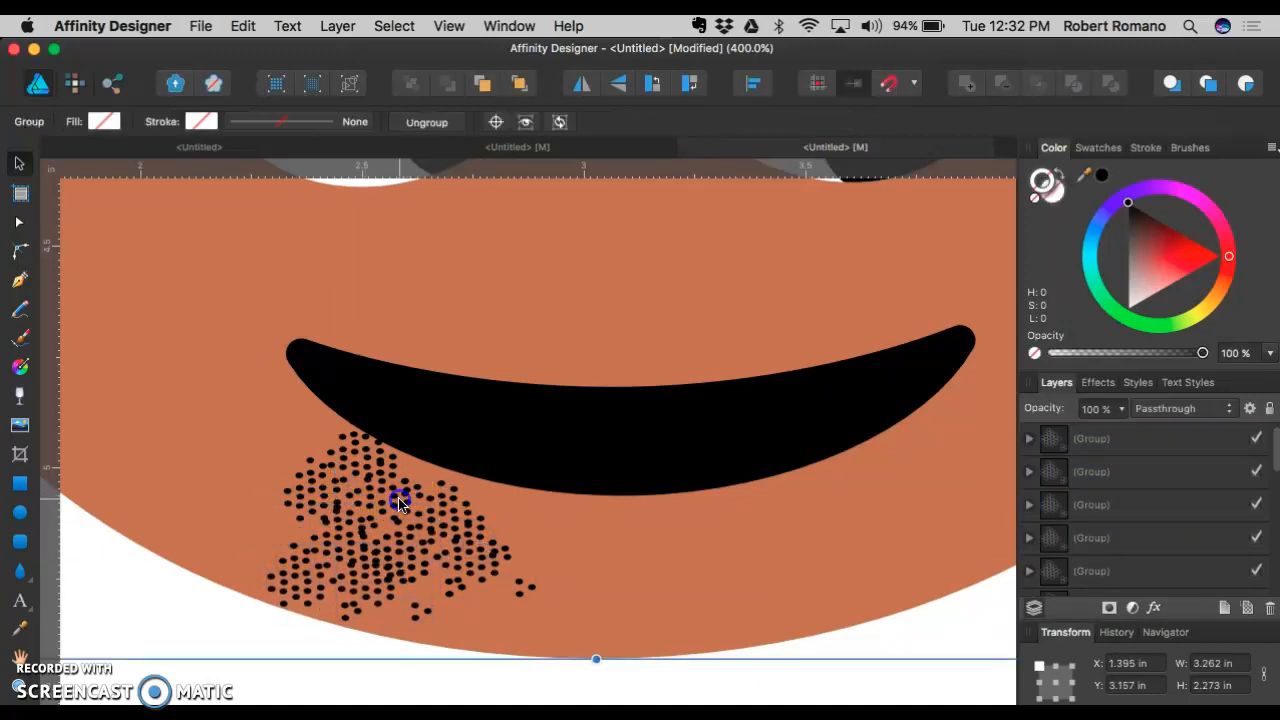
pyautogui.click(405, 494)
pyautogui.keyDown('shift'); pyautogui.click(288, 497); pyautogui.keyUp('shift')
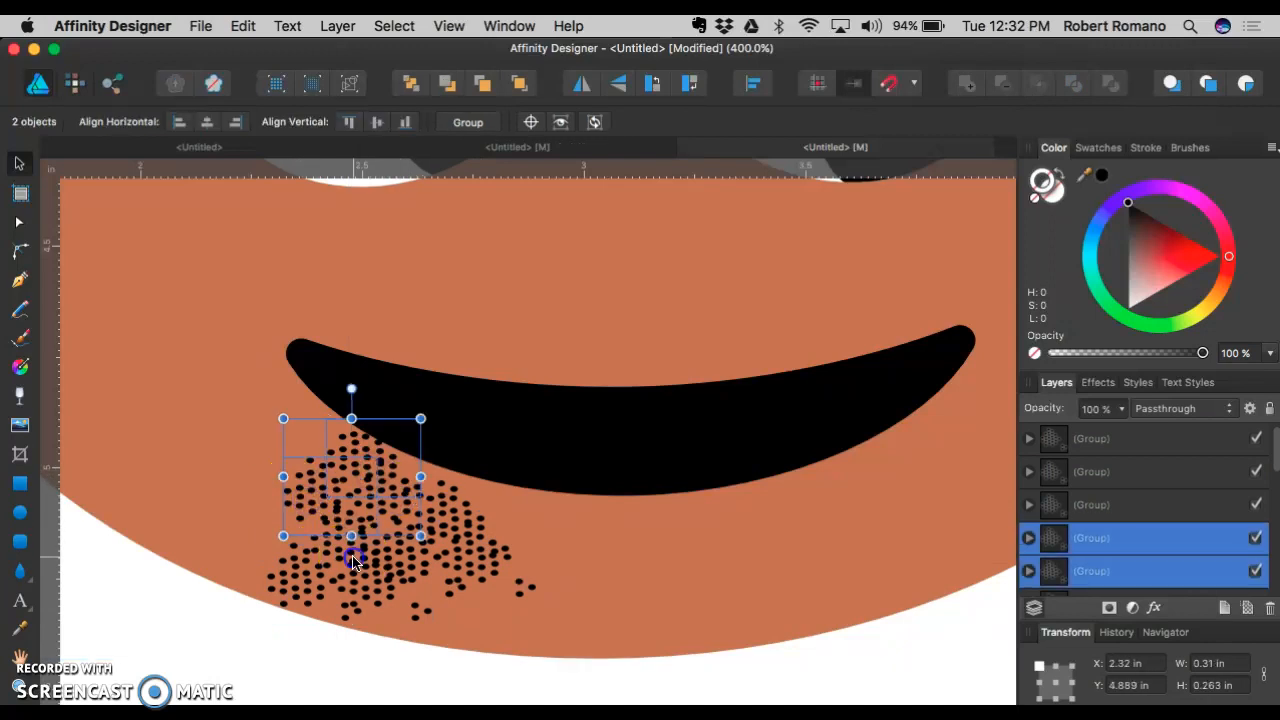
pyautogui.keyDown('shift'); pyautogui.click(354, 558); pyautogui.keyUp('shift')
pyautogui.keyDown('shift'); pyautogui.click(300, 594); pyautogui.keyUp('shift')
pyautogui.keyDown('shift'); pyautogui.click(484, 556); pyautogui.keyUp('shift')
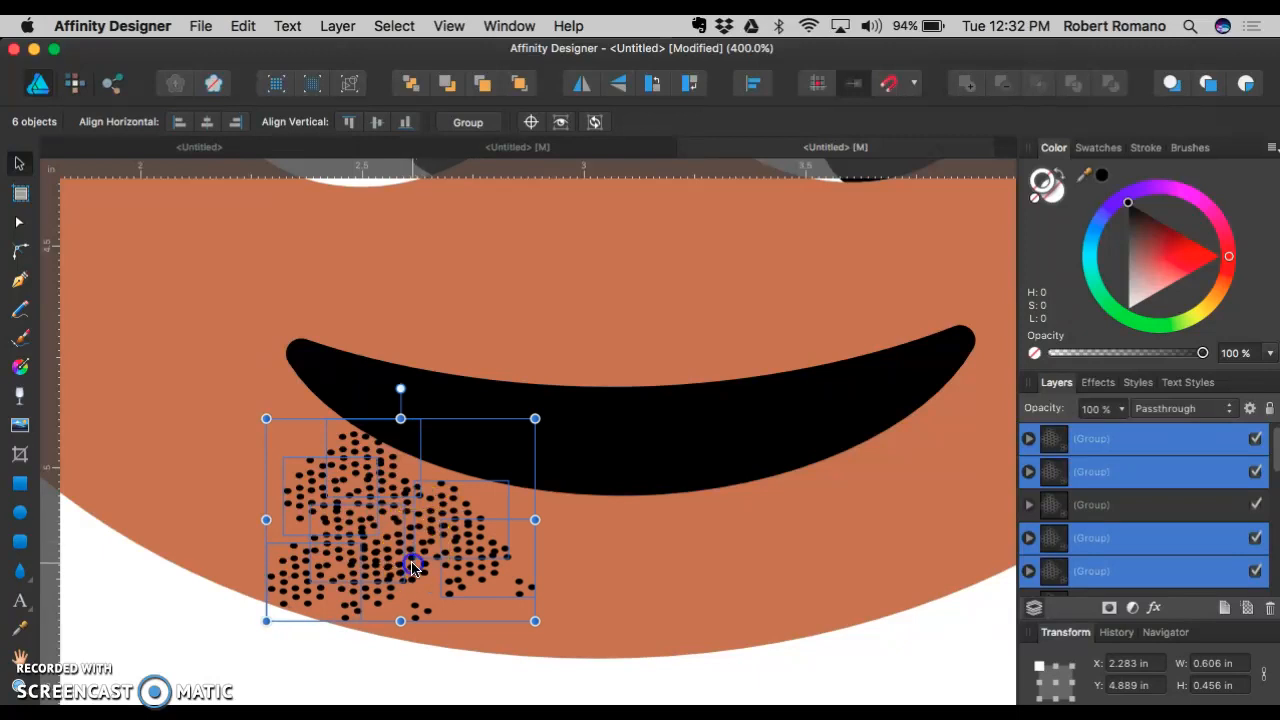
pyautogui.keyDown('shift'); pyautogui.click(413, 566); pyautogui.keyUp('shift')
pyautogui.press('super+g')
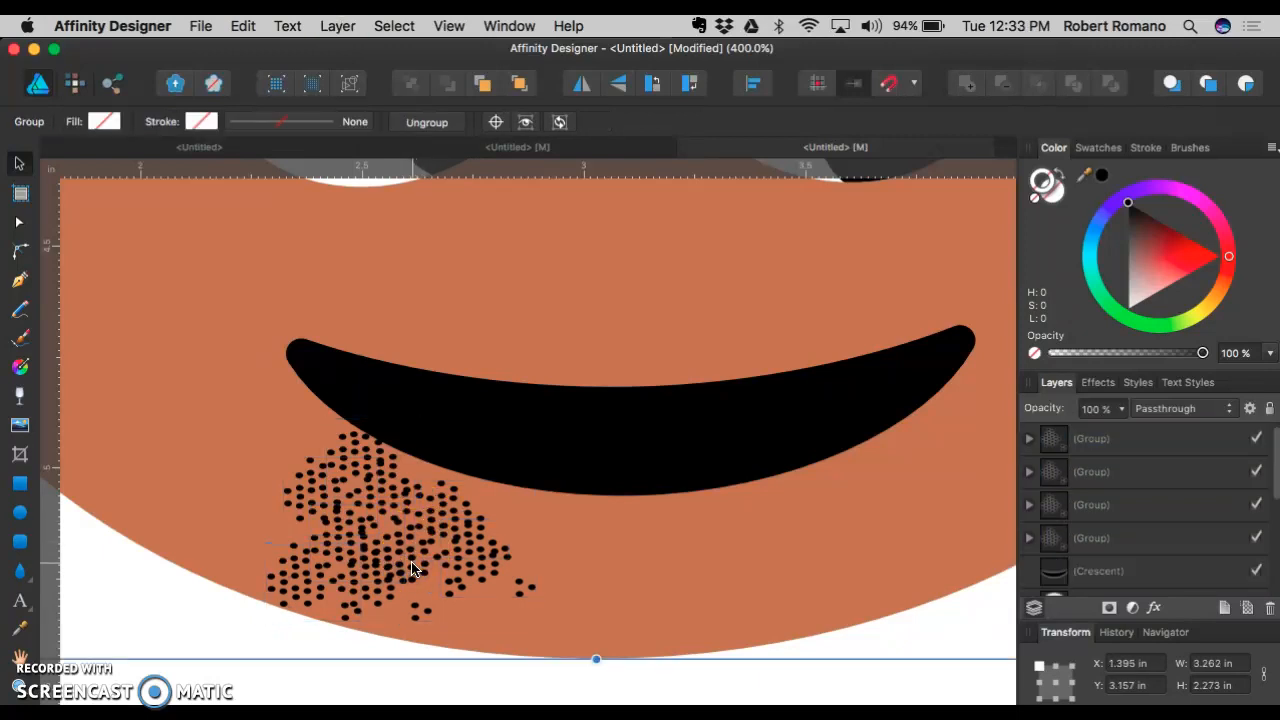
# Step: Group the four remaining freckle groups at the top of the layer stack
pyautogui.click(418, 545)
pyautogui.click(390, 510)
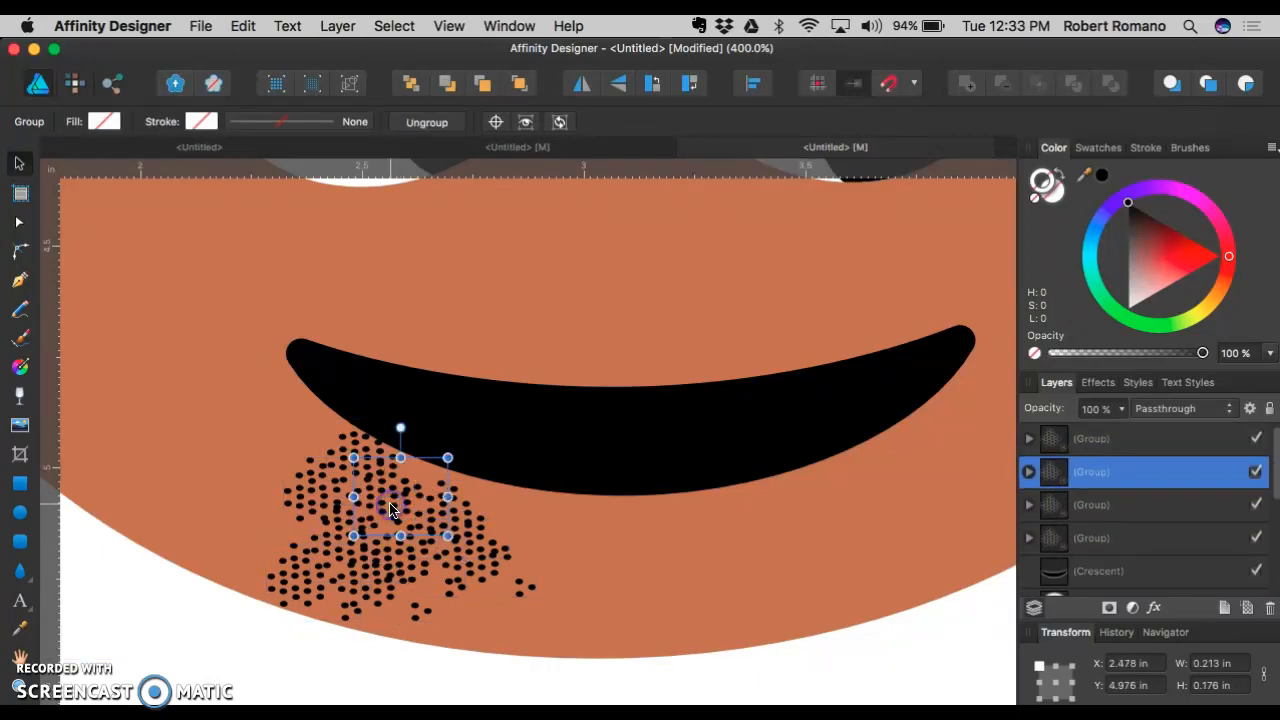
pyautogui.click(1160, 438)
pyautogui.keyDown('shift'); pyautogui.click(1138, 540); pyautogui.keyUp('shift')
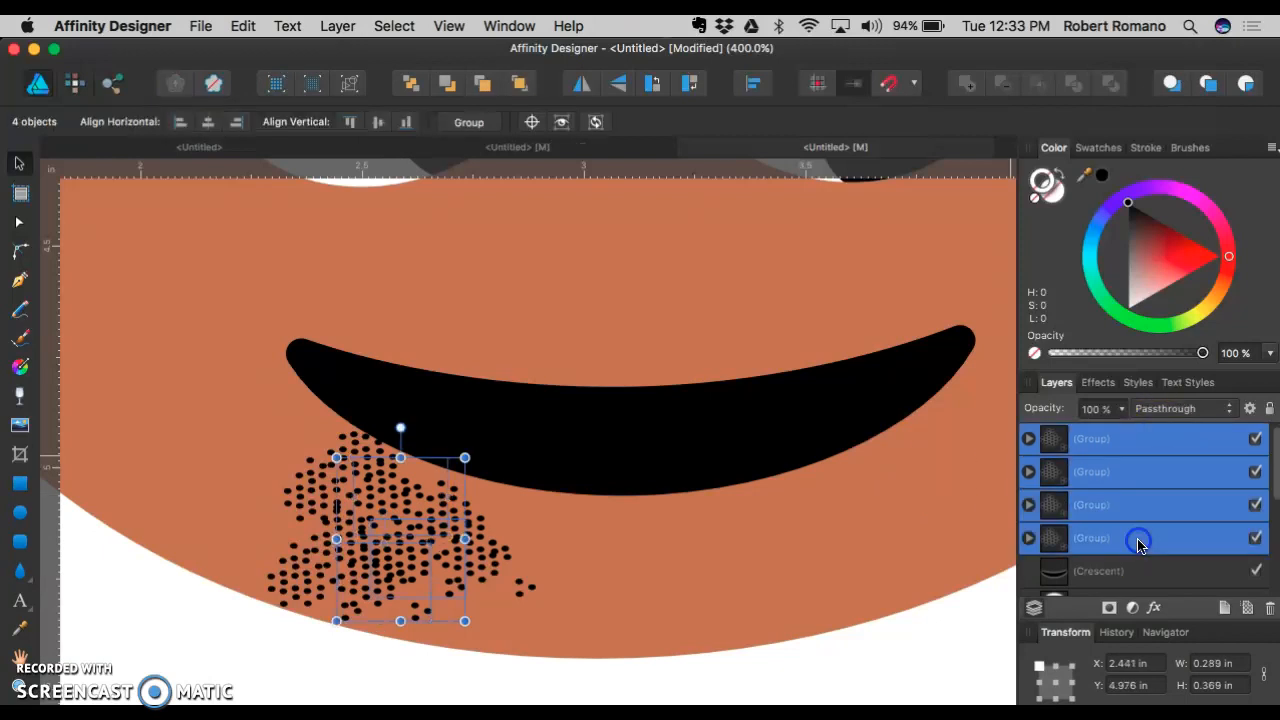
pyautogui.press('super+g')
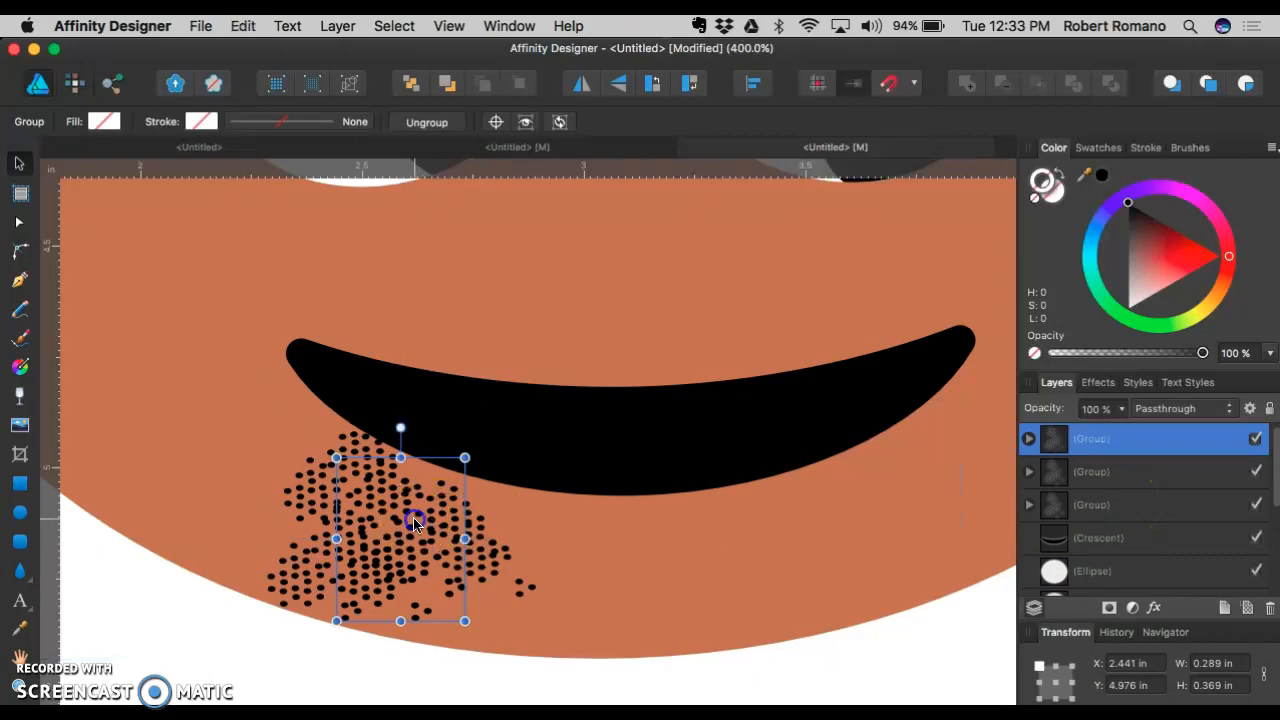
# Step: Duplicate the new freckle group and spread the copies rightward along the chin below the middle of the smile
pyautogui.moveTo(417, 523); pyautogui.dragTo(556, 551)
pyautogui.press('super+v')
pyautogui.click(556, 551)
pyautogui.moveTo(417, 563); pyautogui.dragTo(356, 578)
pyautogui.press('super+z')
pyautogui.press('super+z')
pyautogui.moveTo(400, 479); pyautogui.dragTo(608, 529)
pyautogui.press('super+z')
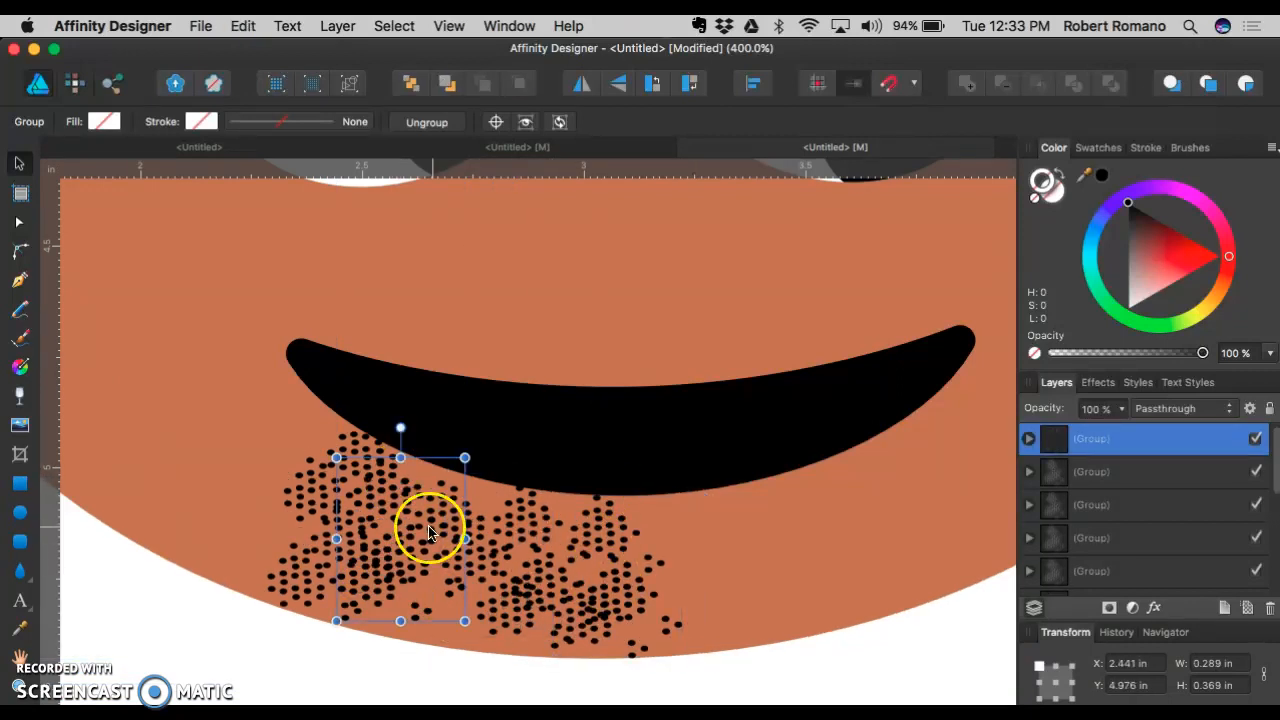
# Step: Move the topmost freckle group up over the smile's left half and deselect it to check the whole face
pyautogui.moveTo(405, 555); pyautogui.dragTo(461, 454)
pyautogui.press('super+minus')
pyautogui.press('super+minus')
pyautogui.press('super+minus')
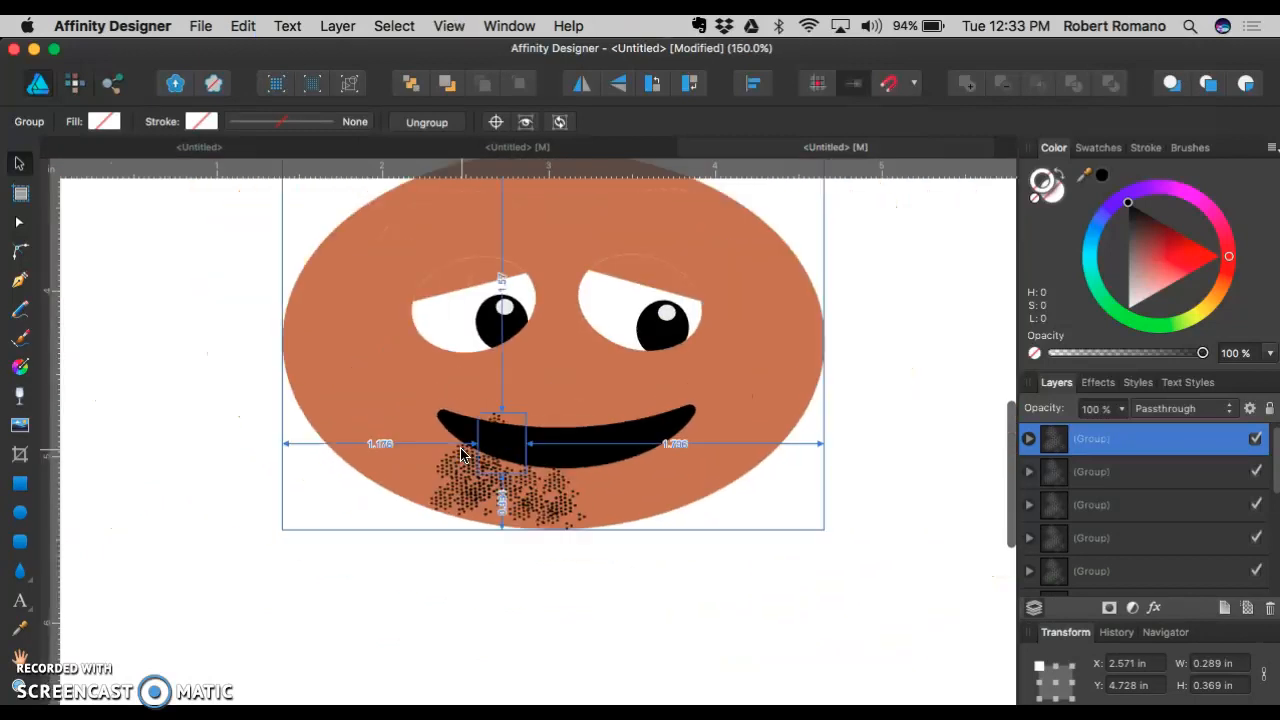
pyautogui.click(676, 556)
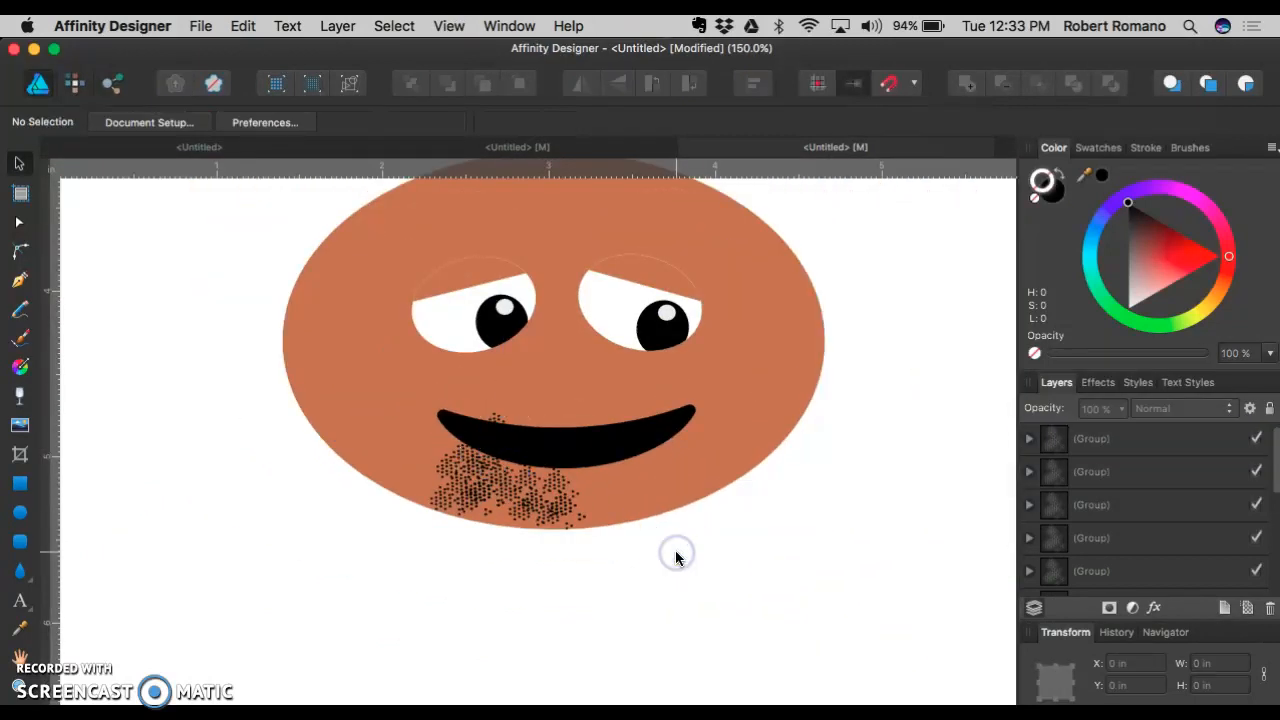
# Step: Delete the freckle groups on the chin below the middle of the smile and one overlapping group in the main patch
pyautogui.press('super+minus')
pyautogui.press('super+plus')
pyautogui.press('super+plus')
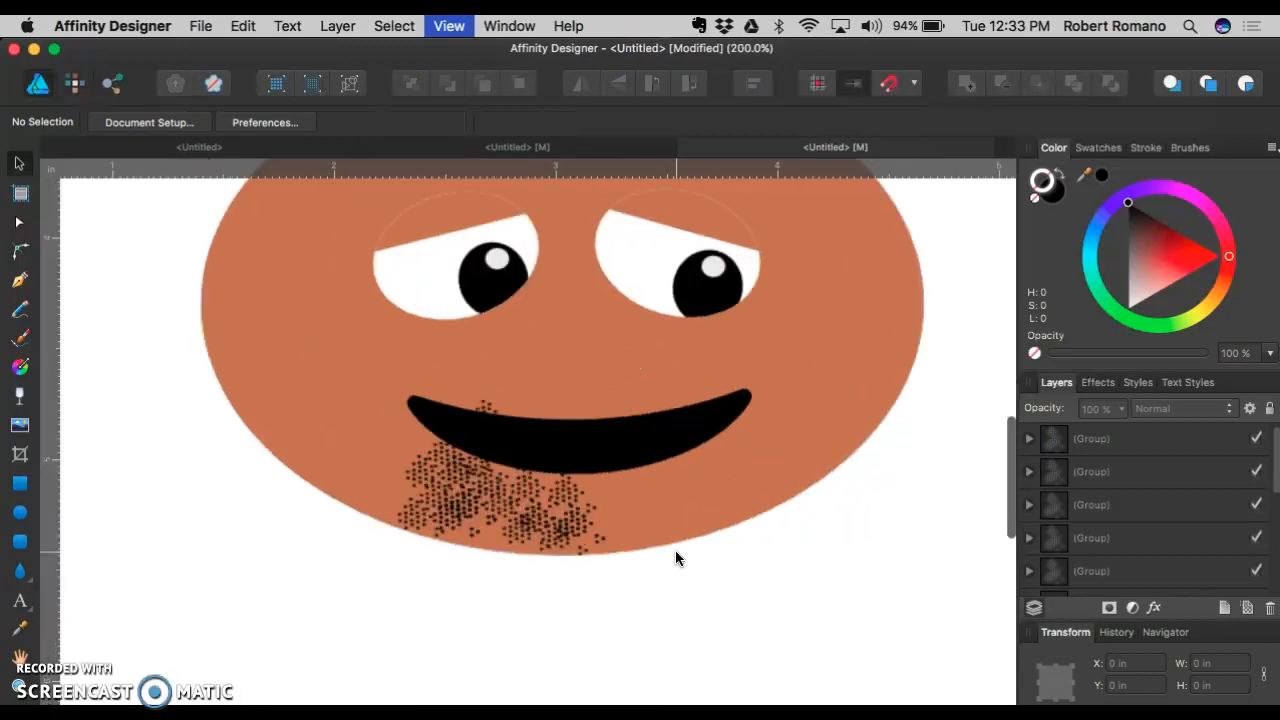
pyautogui.press('super+plus')
pyautogui.click(569, 570)
pyautogui.press('Delete')
pyautogui.click(533, 563)
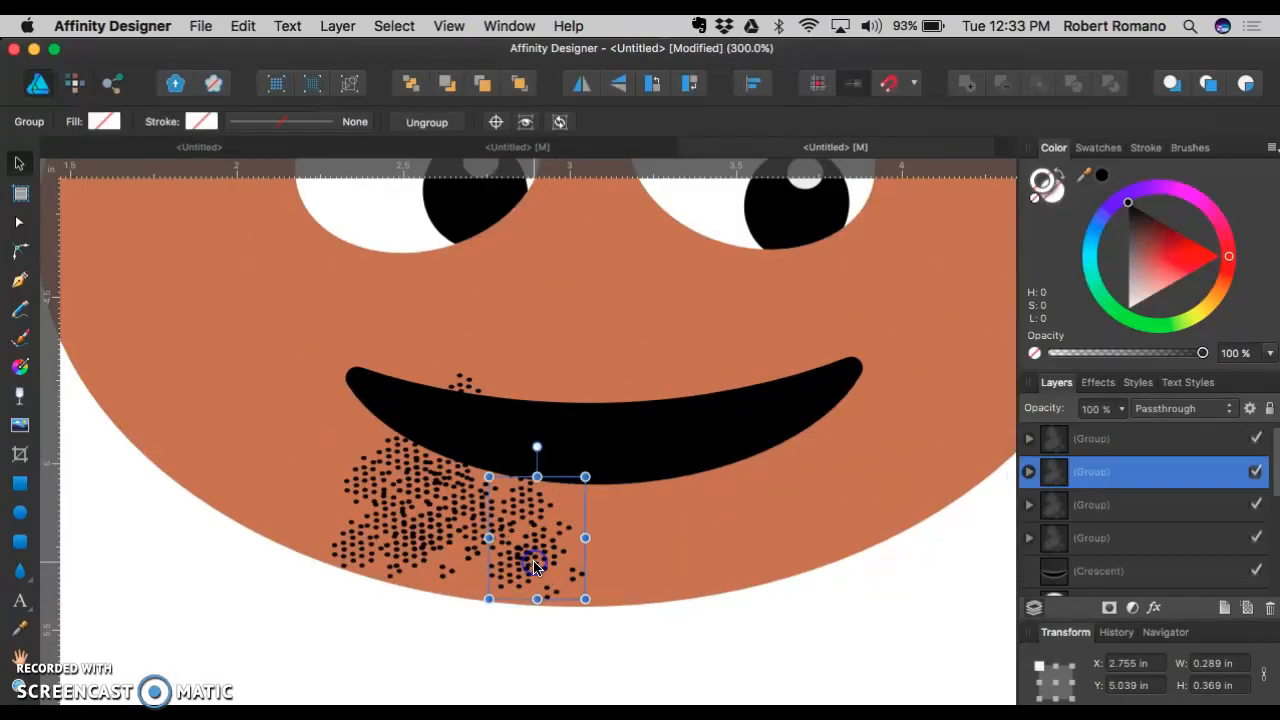
pyautogui.press('Delete')
pyautogui.click(428, 525)
pyautogui.press('Delete')
pyautogui.click(363, 537)
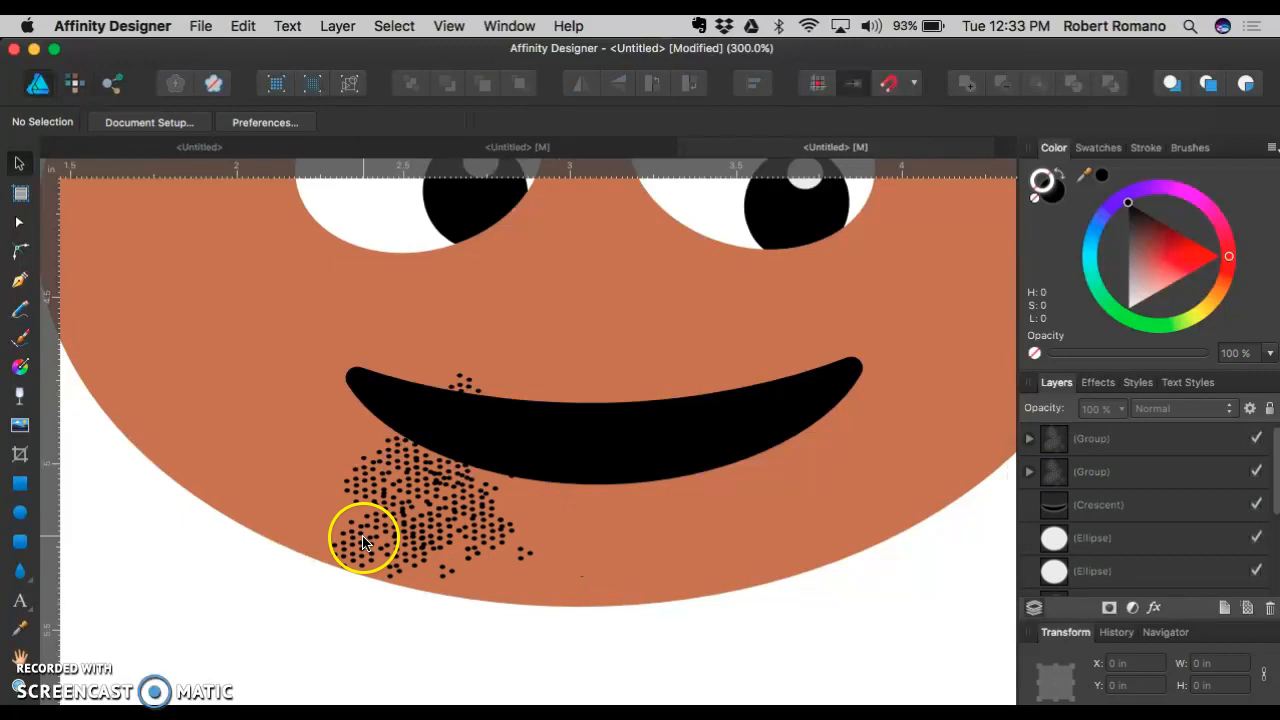
# Step: Delete the two freckle groups that sit above the crescent in the layer stack
pyautogui.click(204, 563)
pyautogui.click(380, 517)
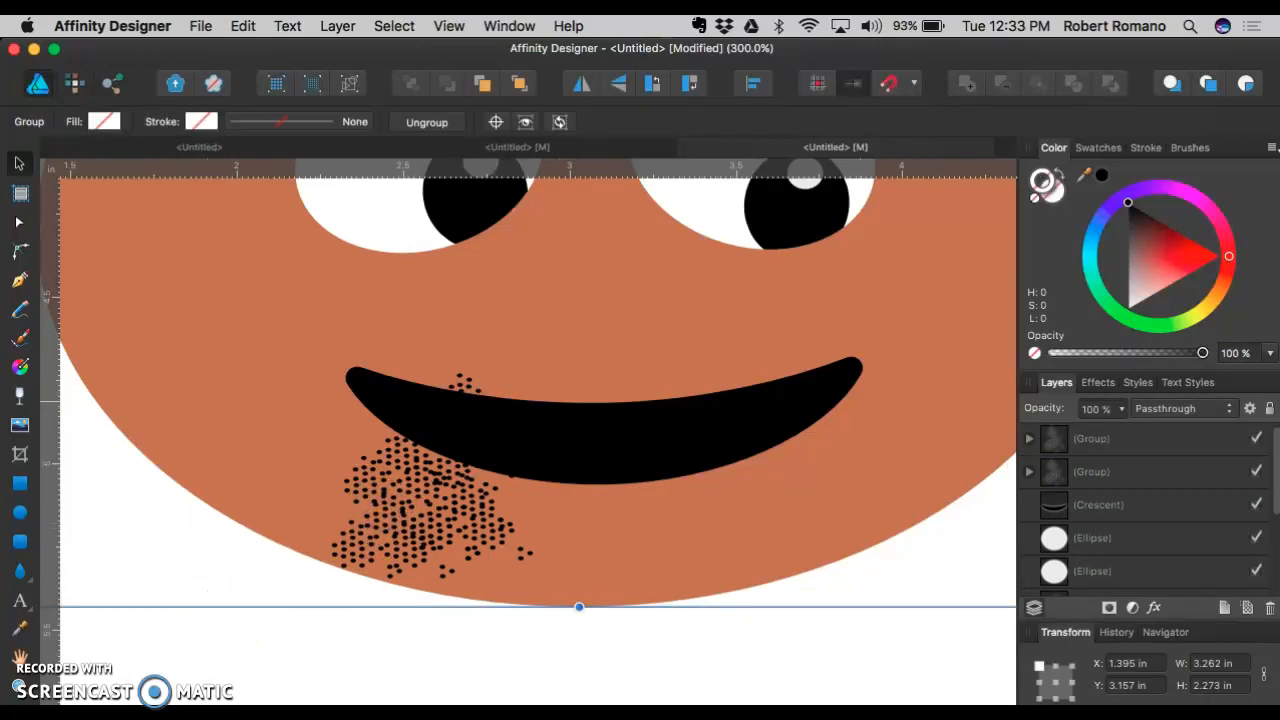
pyautogui.click(1191, 447)
pyautogui.keyDown('shift'); pyautogui.click(1180, 474); pyautogui.keyUp('shift')
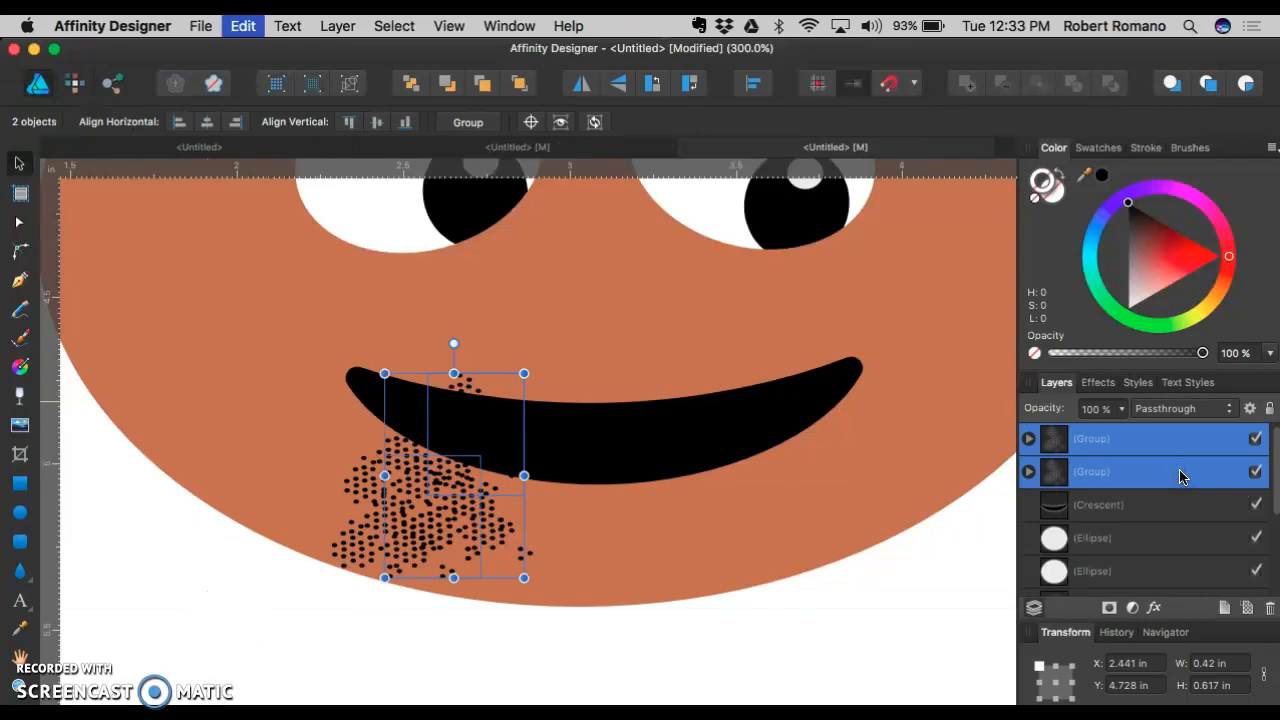
pyautogui.press('Delete')
# Step: Delete all the remaining freckle groups nested inside the head group
pyautogui.scroll(-3, 1166, 443)
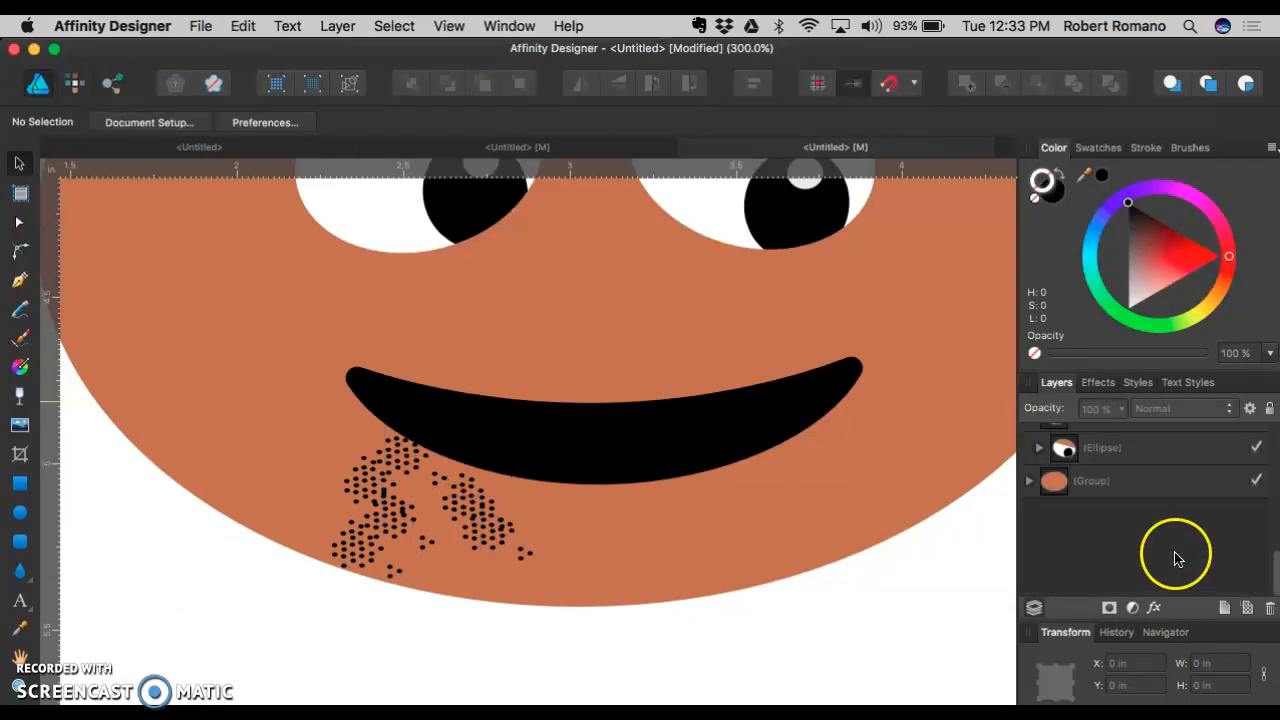
pyautogui.scroll(3, 1176, 558)
pyautogui.scroll(-4, 1109, 563)
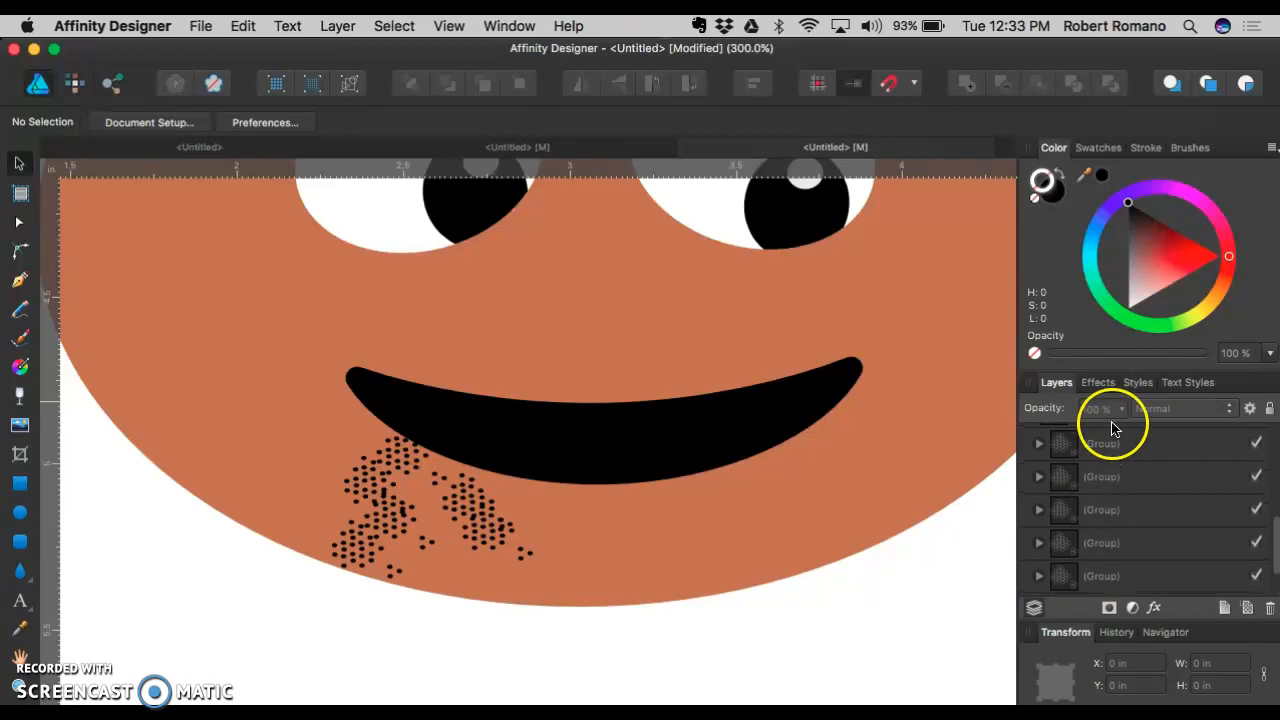
pyautogui.scroll(1, 1111, 462)
pyautogui.click(1108, 480)
pyautogui.scroll(-1, 1108, 481)
pyautogui.click(1106, 457)
pyautogui.scroll(-2, 1104, 500)
pyautogui.keyDown('shift'); pyautogui.click(1100, 552); pyautogui.keyUp('shift')
pyautogui.press('Delete')
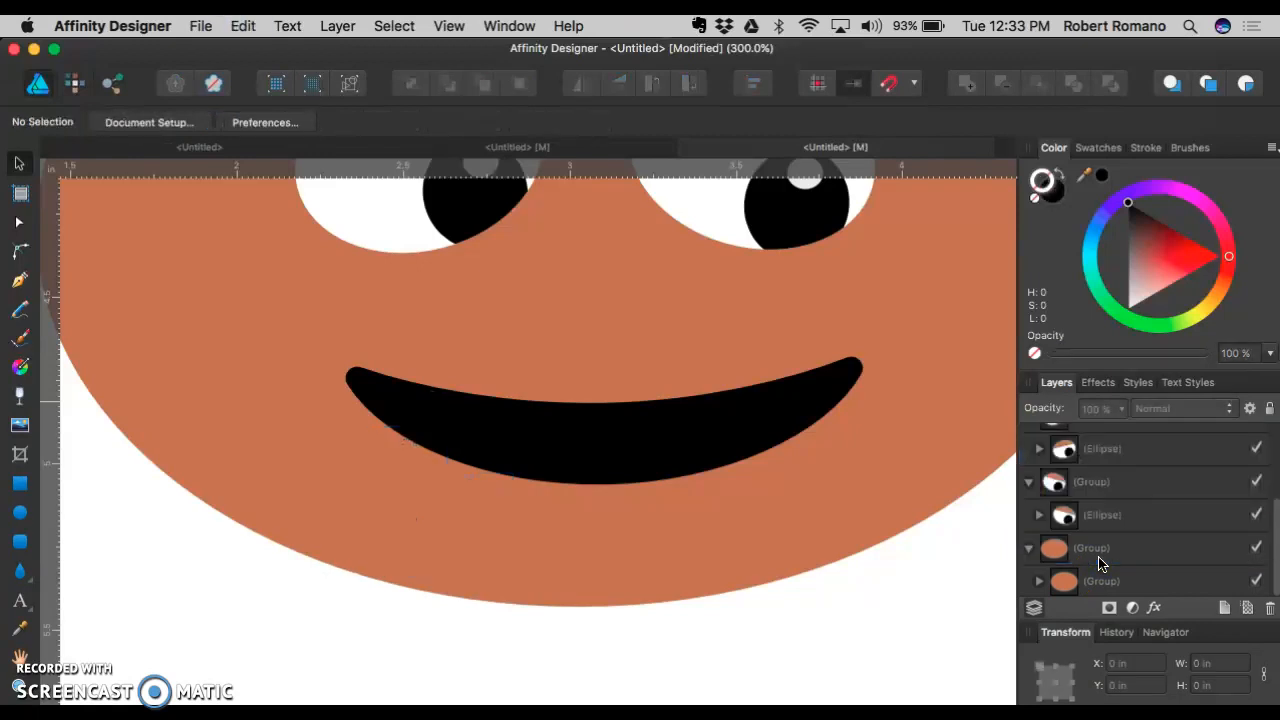
# Step: Draw a black rectangle about 2.76 in by 1.85 in and center it over the top of the head as a hat
pyautogui.scroll(5, 669, 477)
pyautogui.press('super+minus')
pyautogui.press('super+minus')
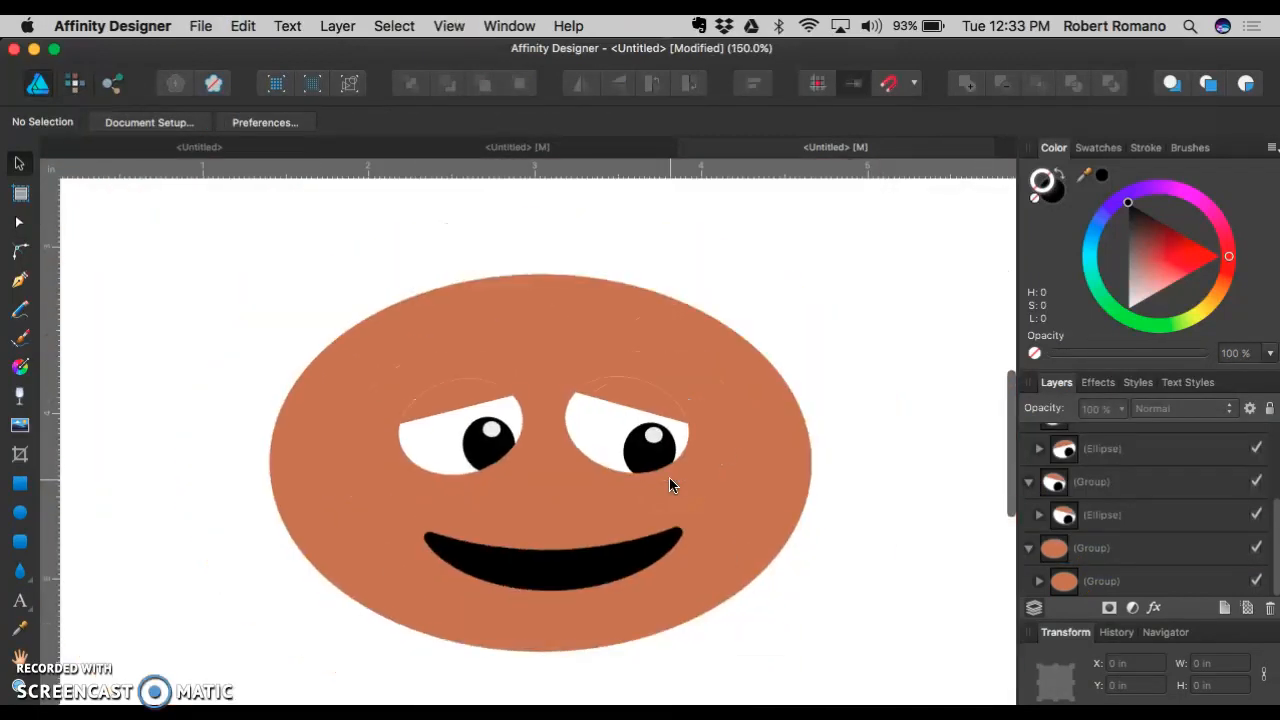
pyautogui.click(18, 488)
pyautogui.scroll(2, 113, 459)
pyautogui.press('super+minus')
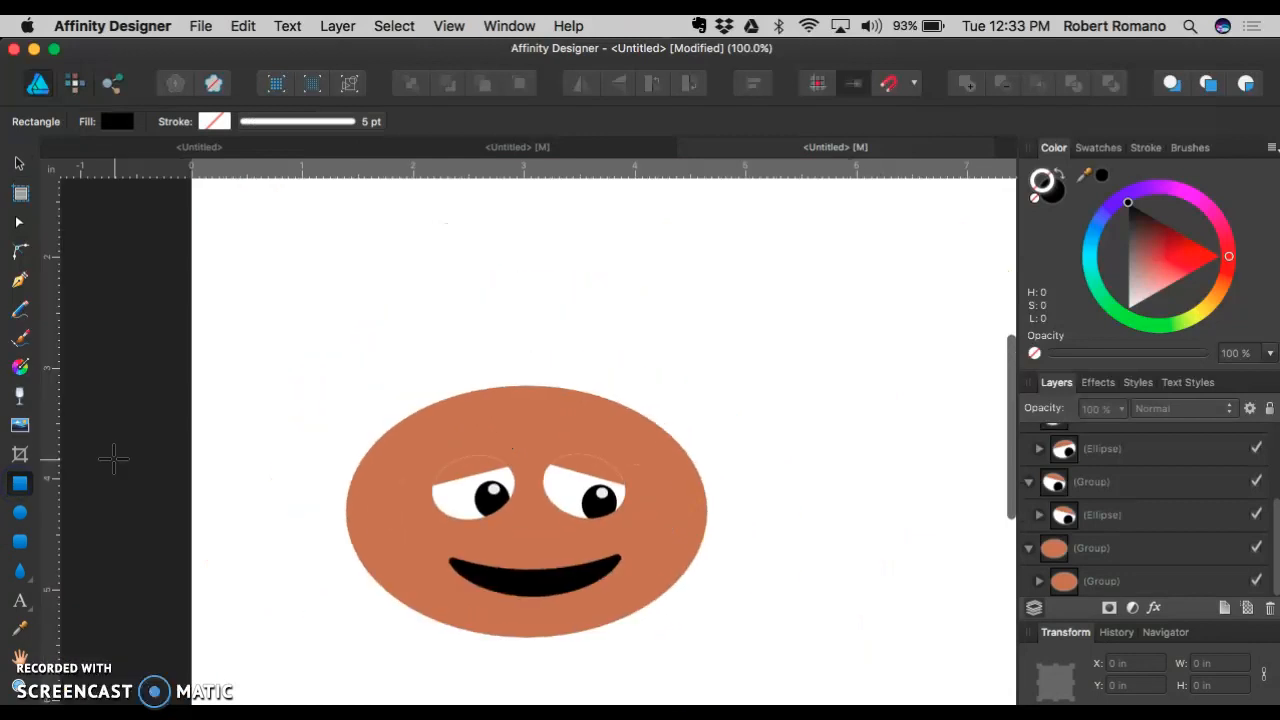
pyautogui.moveTo(317, 230); pyautogui.dragTo(623, 434)
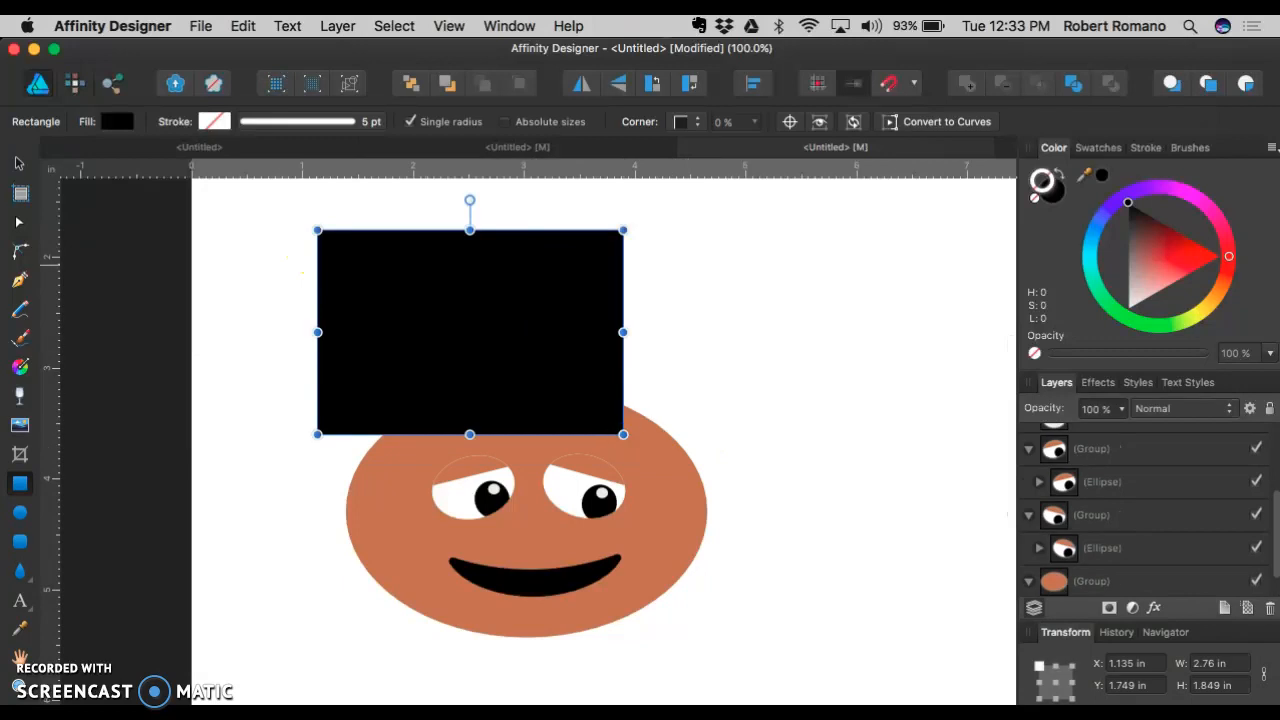
pyautogui.moveTo(427, 343); pyautogui.dragTo(488, 350)
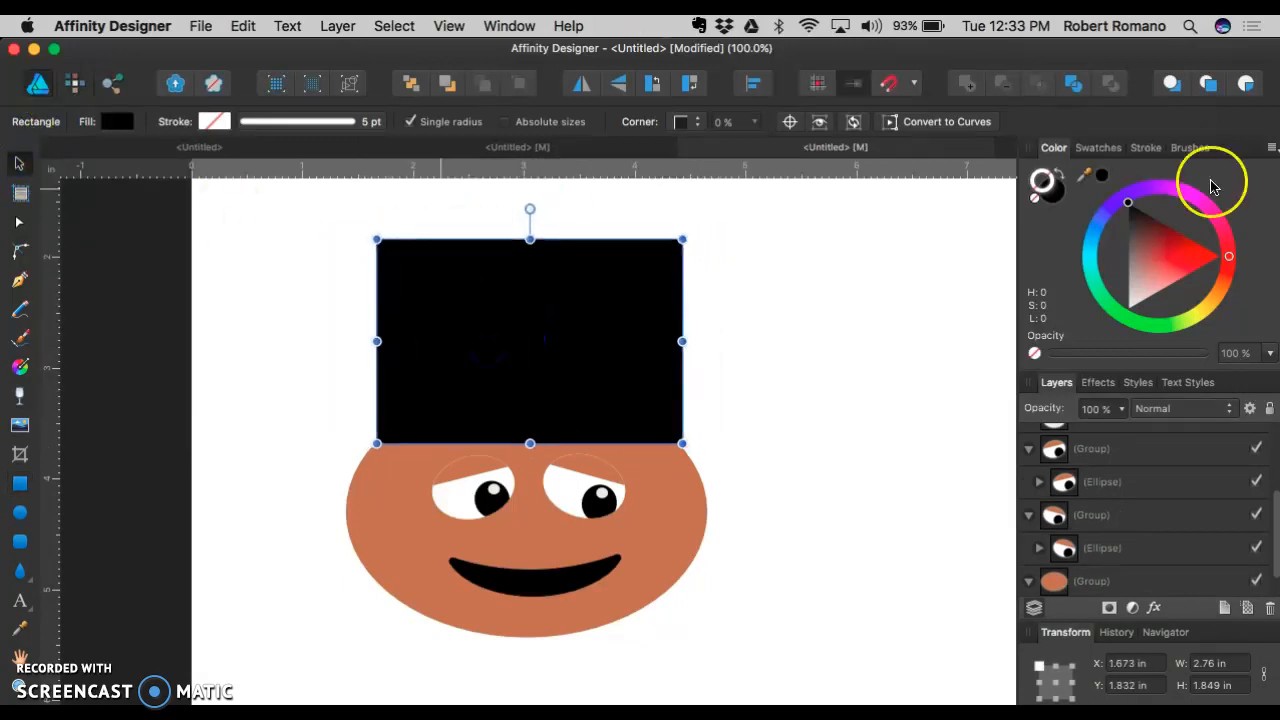
# Step: Apply the first brush of the Textured category to the black rectangle's outline
pyautogui.click(1188, 147)
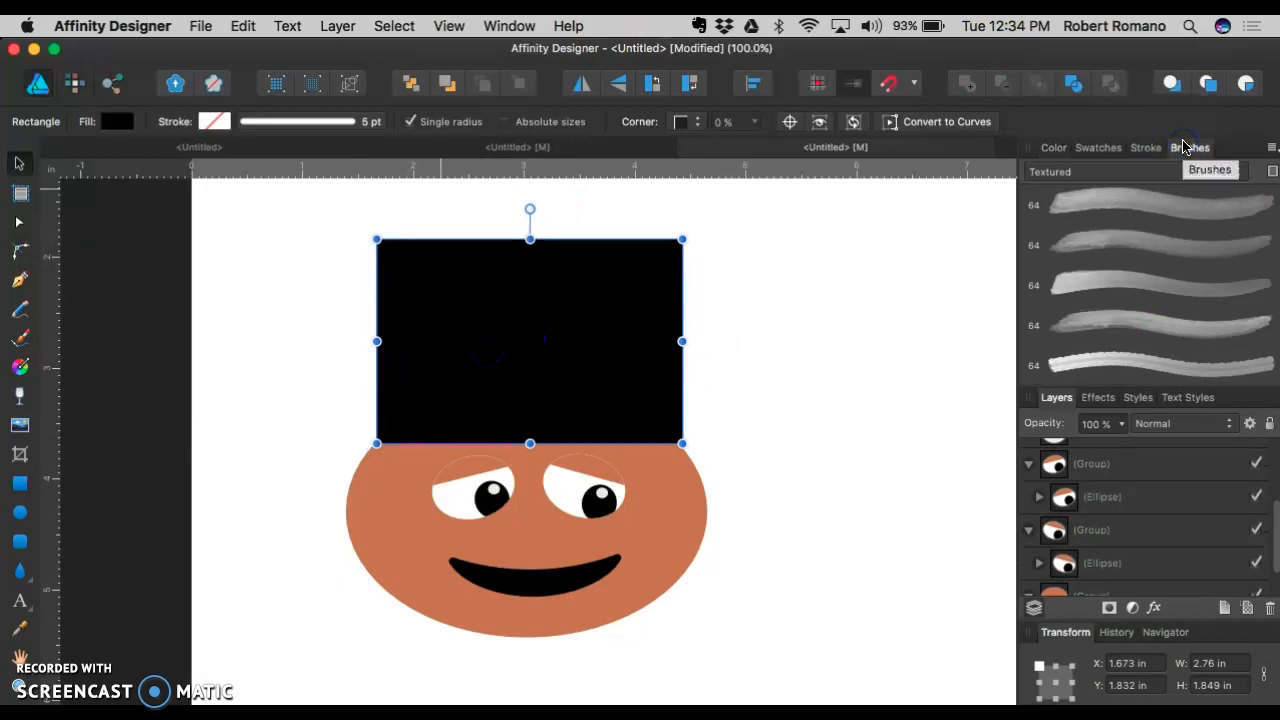
pyautogui.click(940, 358)
pyautogui.click(655, 357)
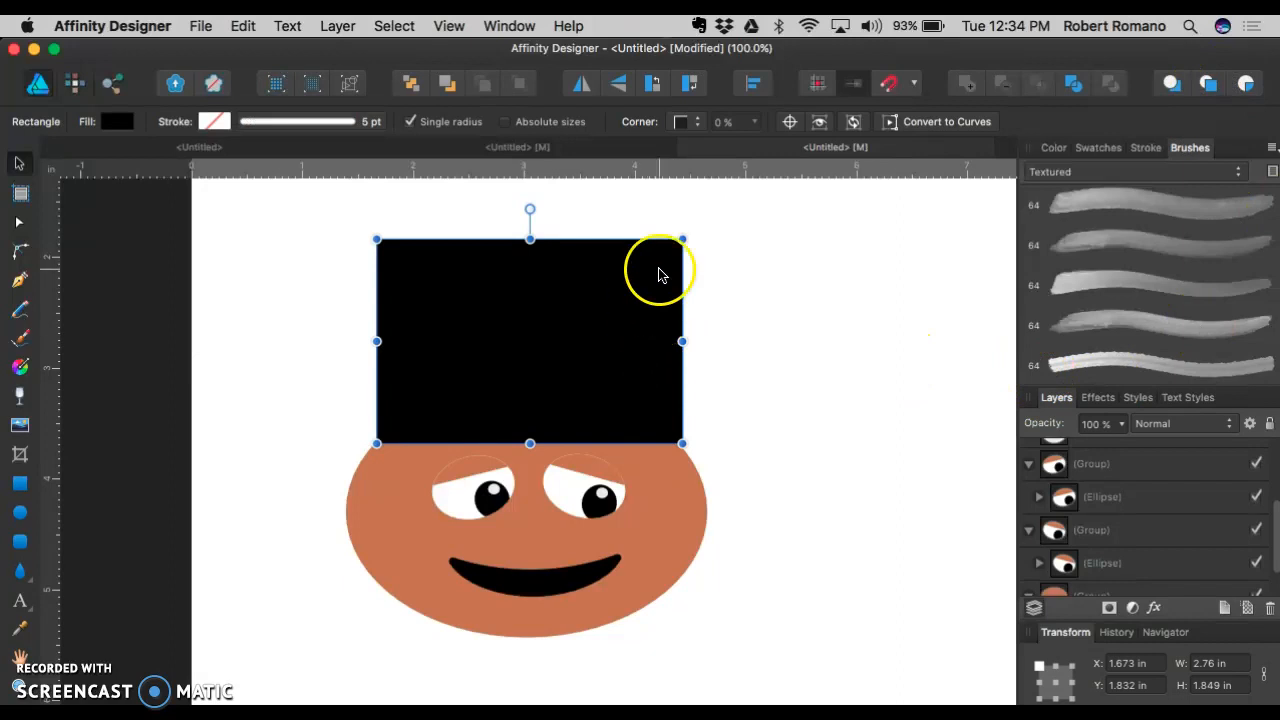
pyautogui.scroll(-1, 1038, 258)
pyautogui.scroll(5, 1038, 257)
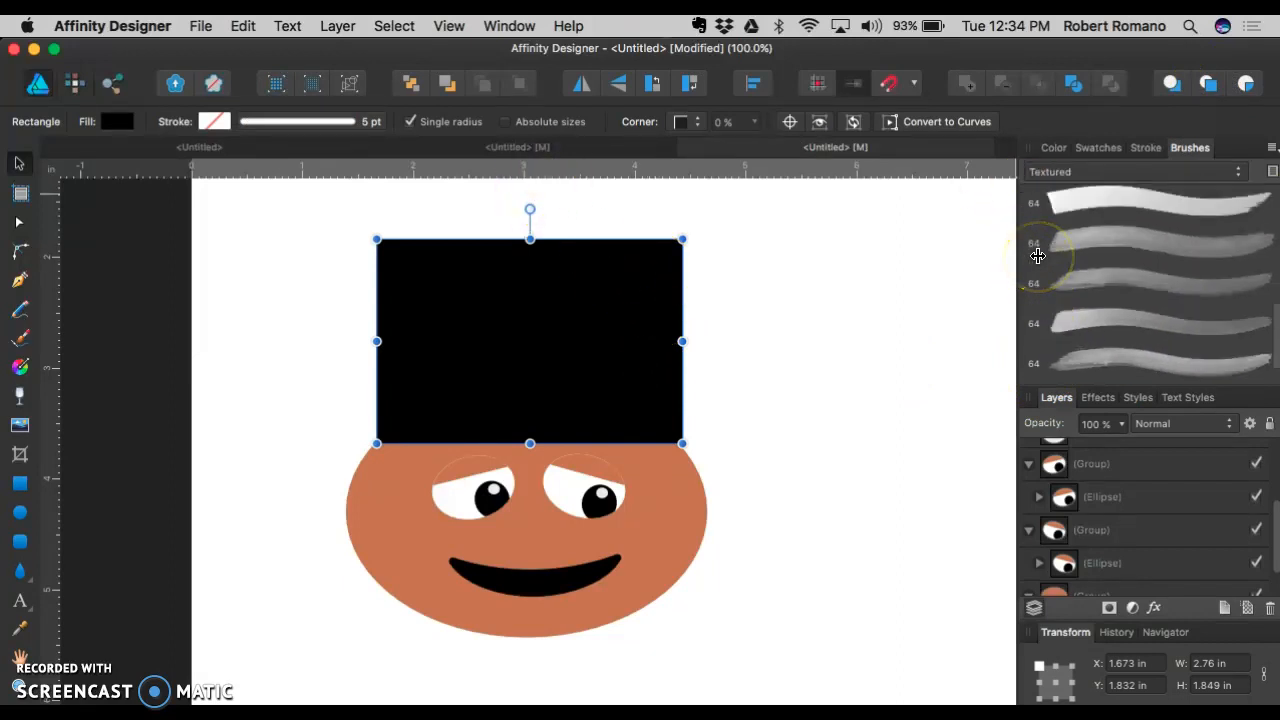
pyautogui.click(1181, 172)
pyautogui.click(1181, 172)
pyautogui.scroll(2, 1128, 280)
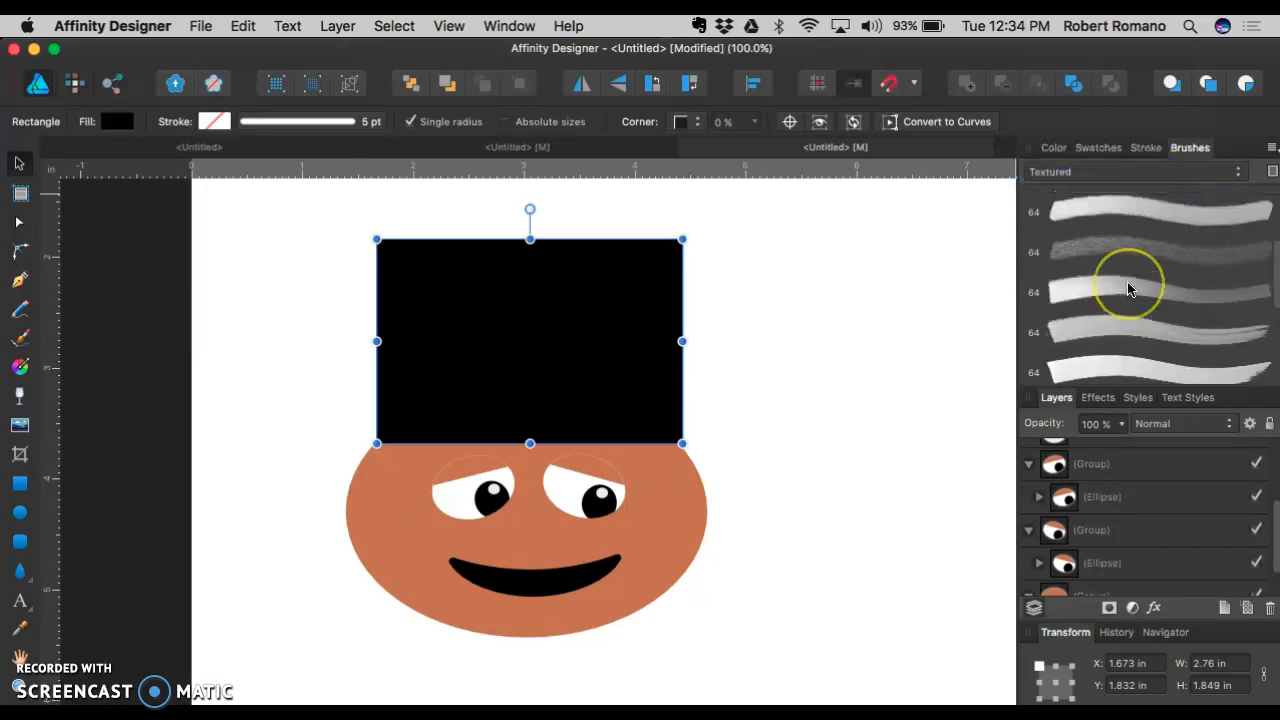
pyautogui.scroll(1, 1128, 290)
pyautogui.click(1066, 207)
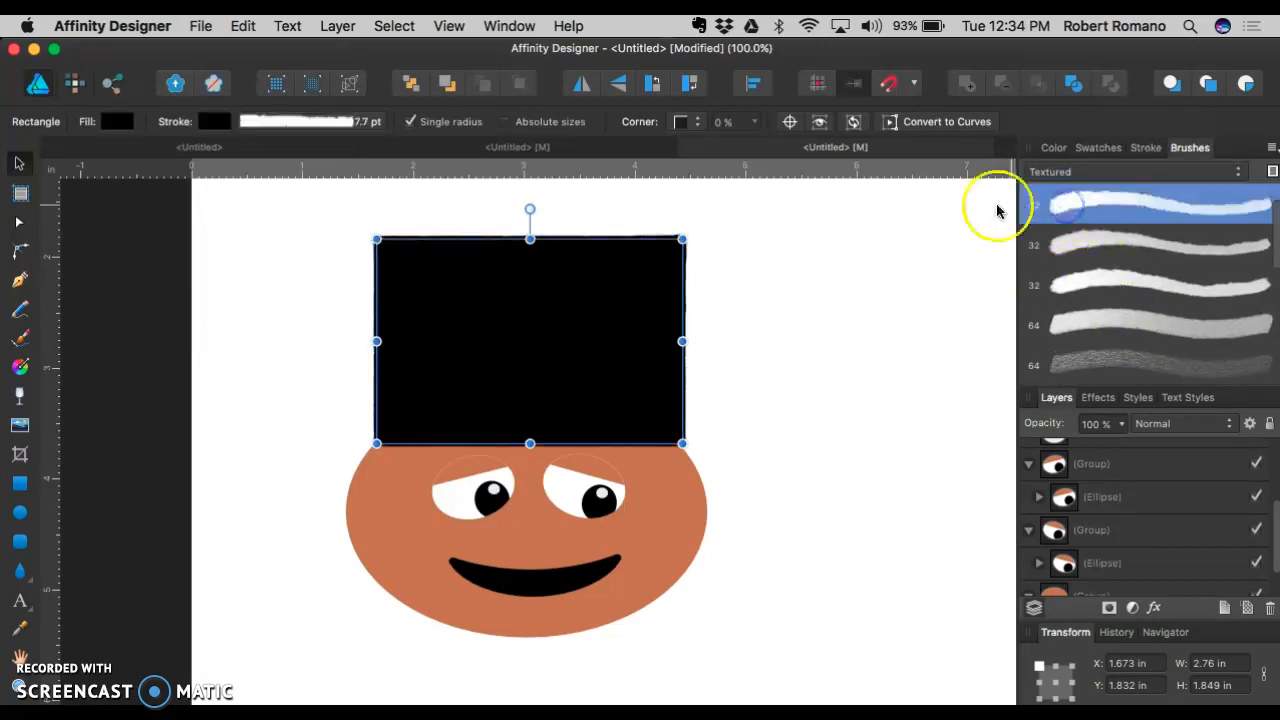
# Step: Try giving the black hat rectangle rounded corners on all four sides, and undo the change
pyautogui.click(874, 251)
pyautogui.click(624, 294)
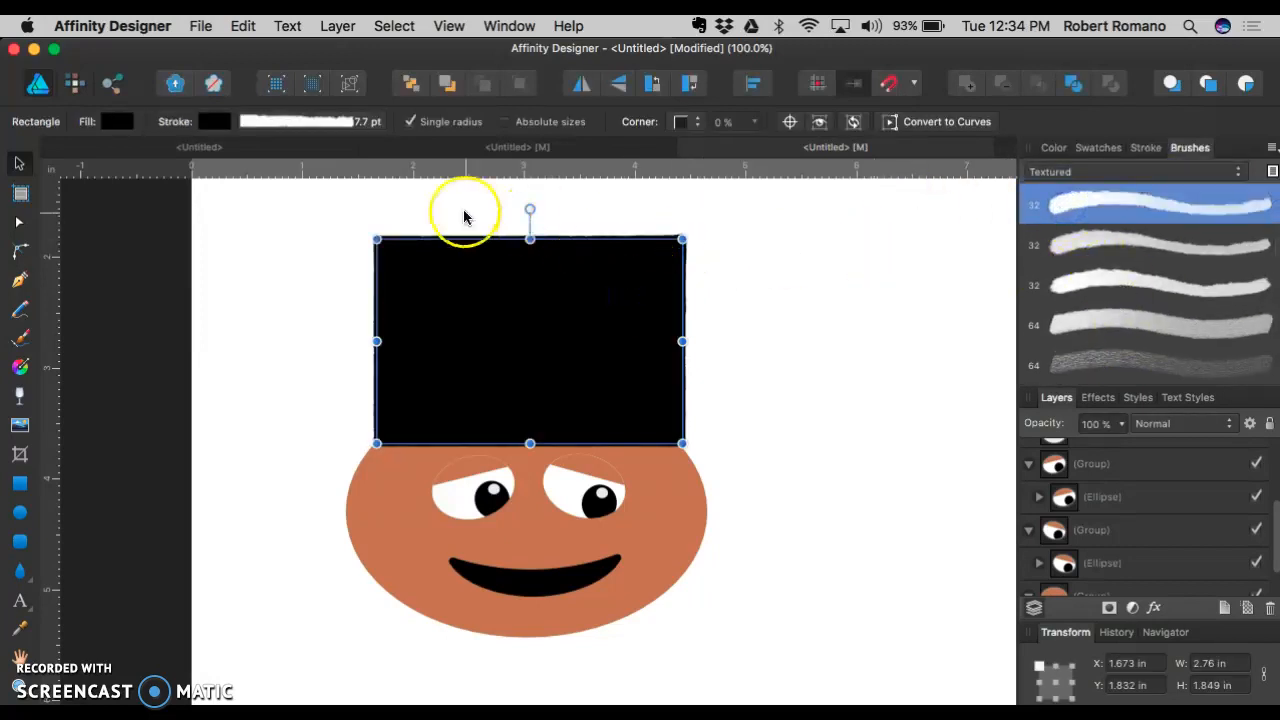
pyautogui.click(678, 122)
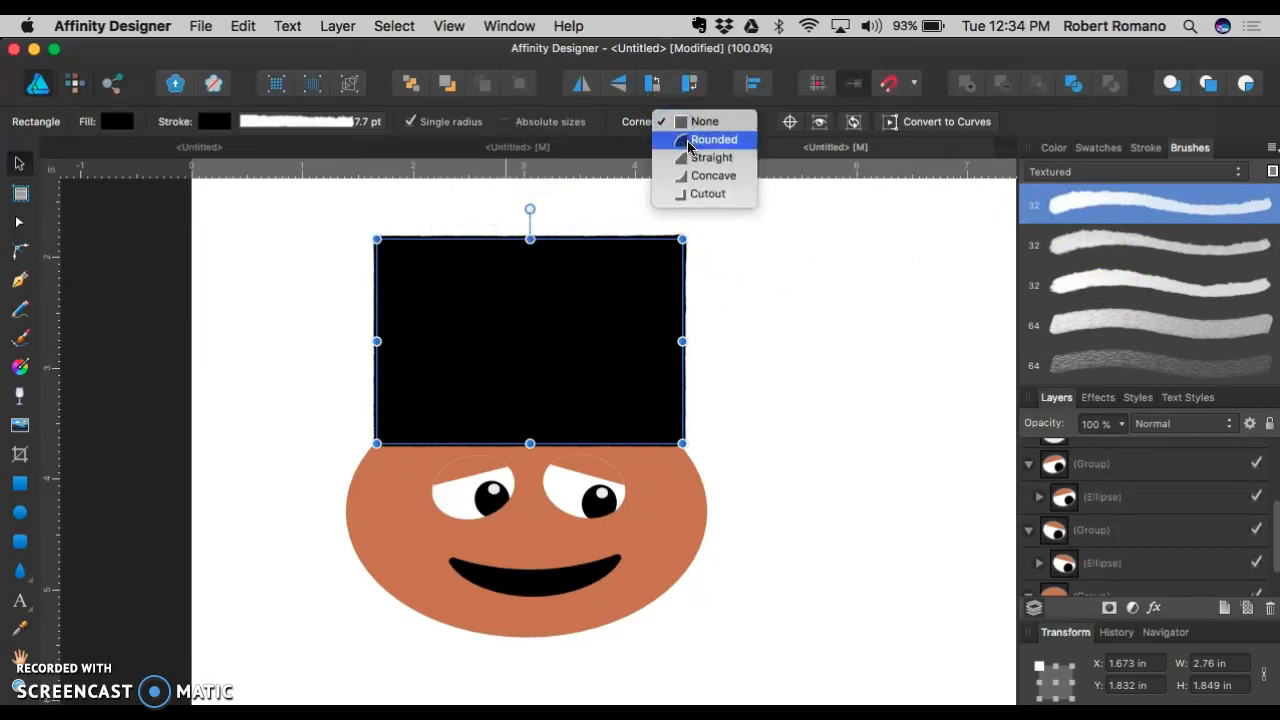
pyautogui.click(690, 139)
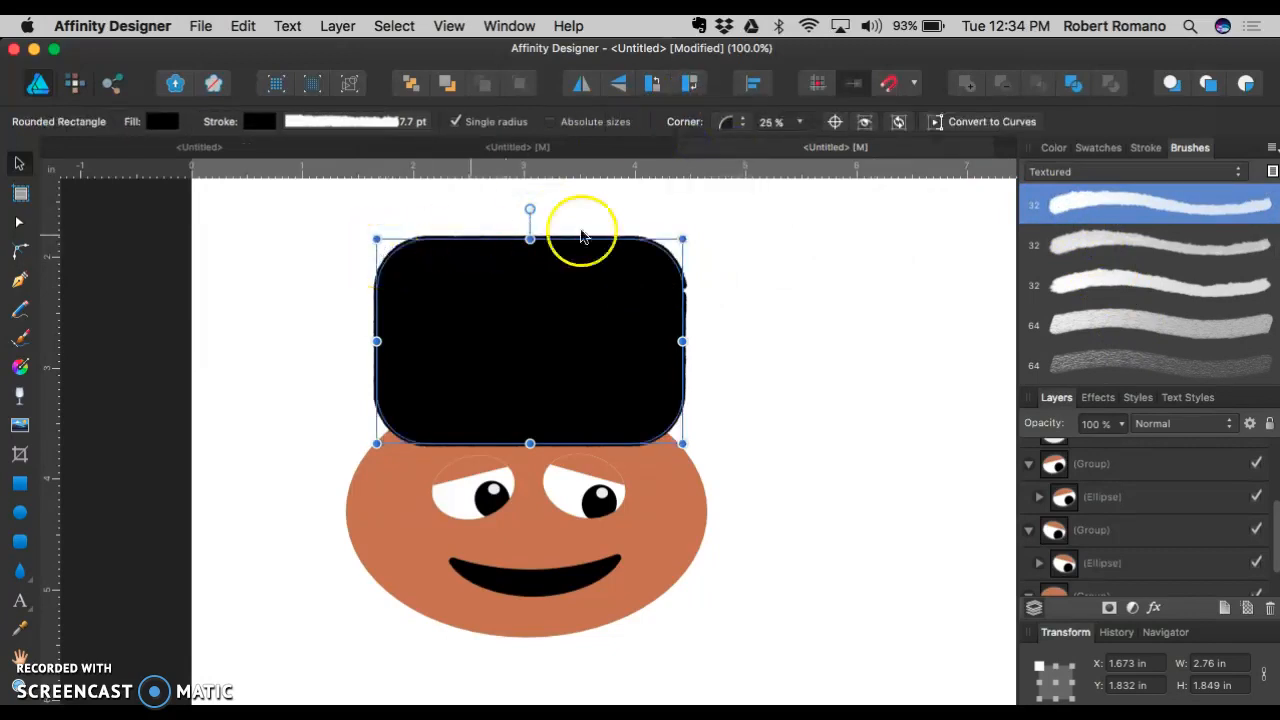
pyautogui.press('super+z')
# Step: Round only the two upper corners of the hat rectangle slightly with the Corner tool
pyautogui.press('c')
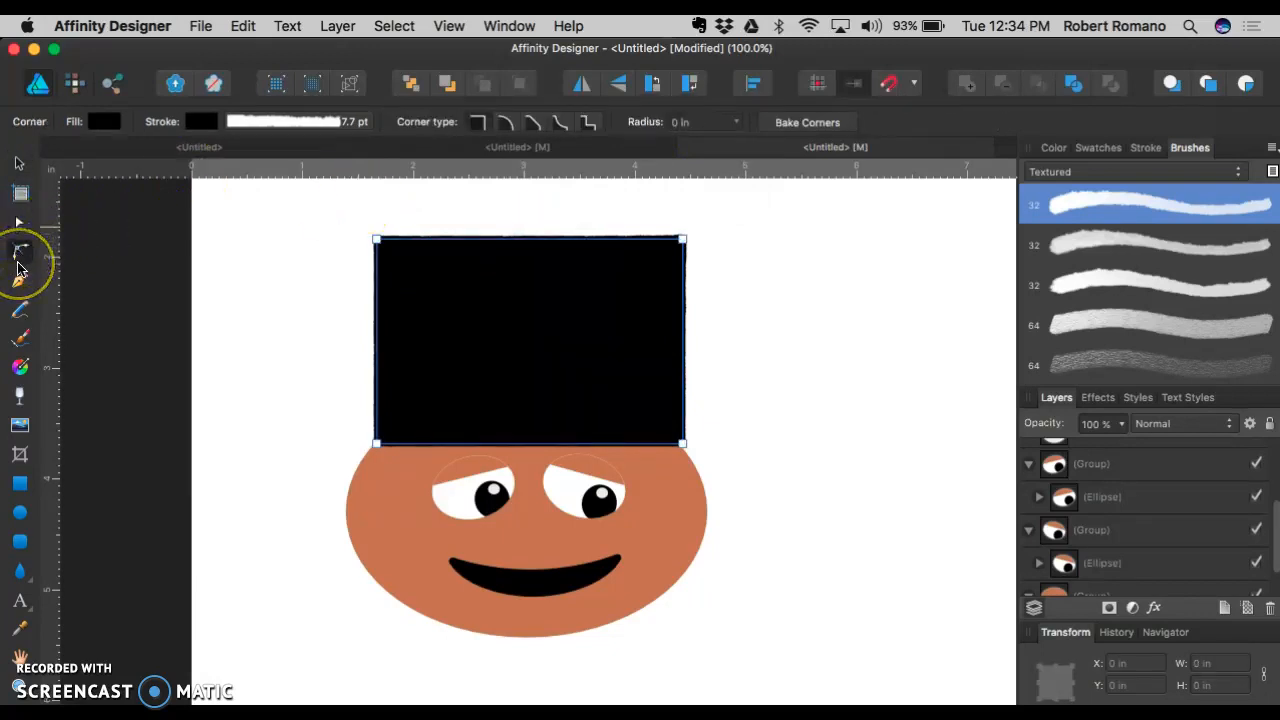
pyautogui.click(22, 252)
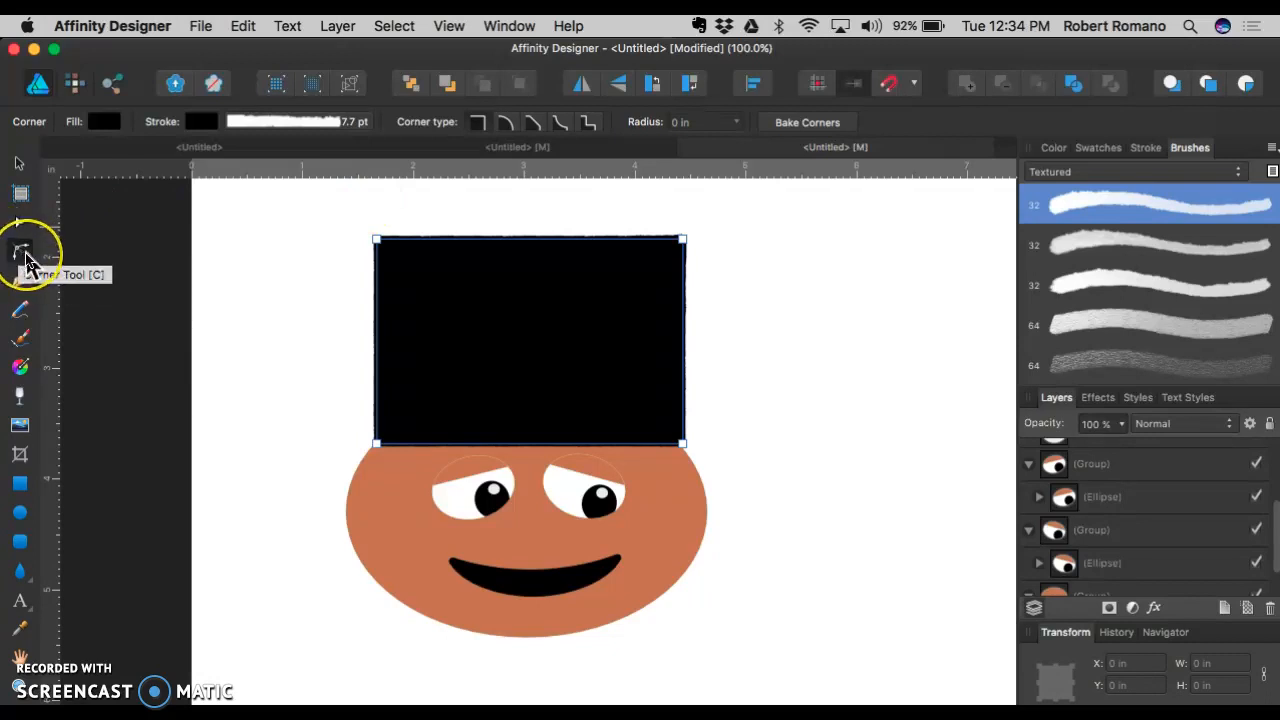
pyautogui.moveTo(377, 240); pyautogui.dragTo(394, 260)
pyautogui.click(681, 239)
pyautogui.click(19, 163)
pyautogui.click(429, 189)
# Step: Move the hat up by about 0.29 in so it sits higher on the head
pyautogui.press('super+equal')
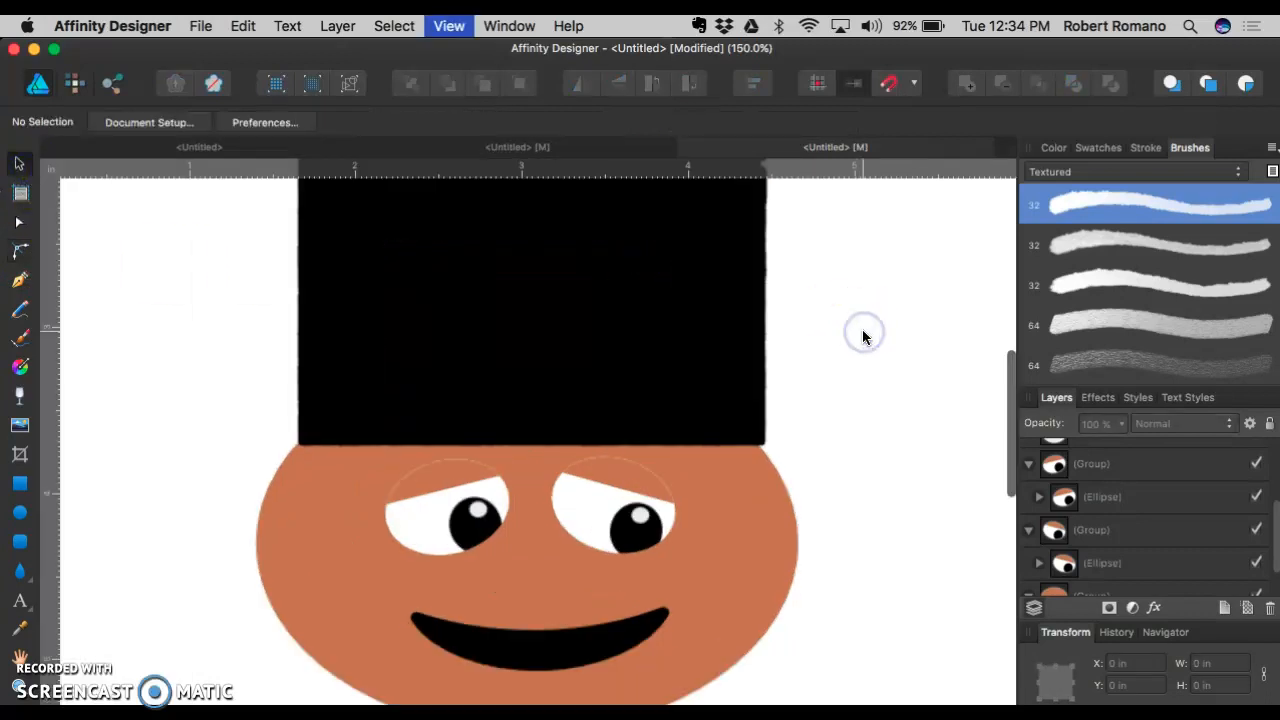
pyautogui.press('super+equal')
pyautogui.moveTo(573, 358); pyautogui.dragTo(583, 296)
pyautogui.press('super+1')
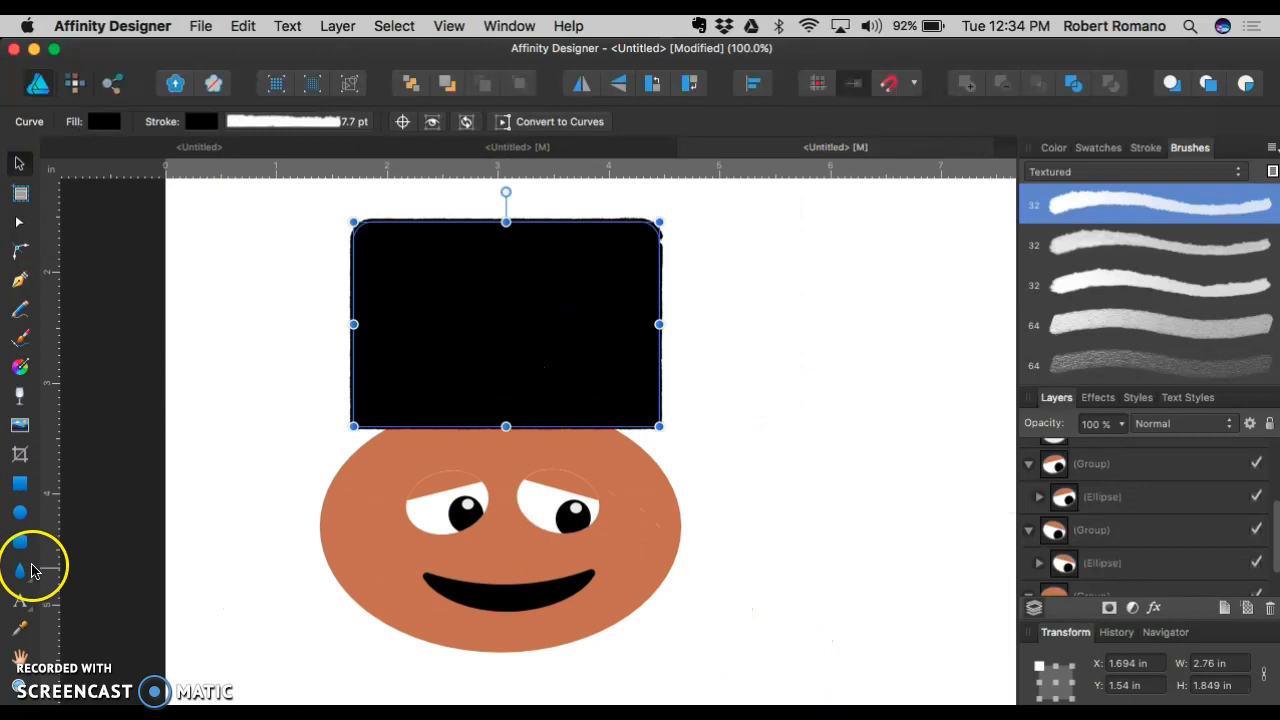
# Step: Duplicate the smile crescent, rotate the copy upside down and place it along the hat's lower edge as a brim
pyautogui.click(488, 597)
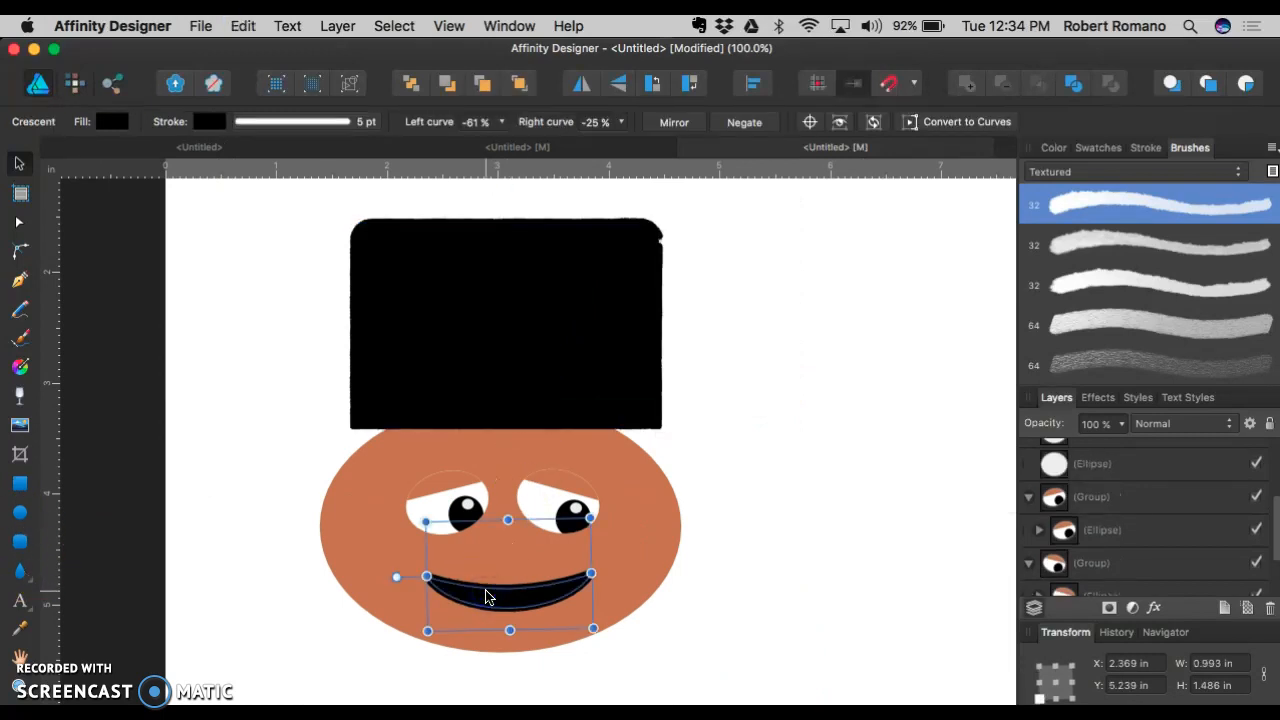
pyautogui.moveTo(488, 594); pyautogui.dragTo(477, 396)
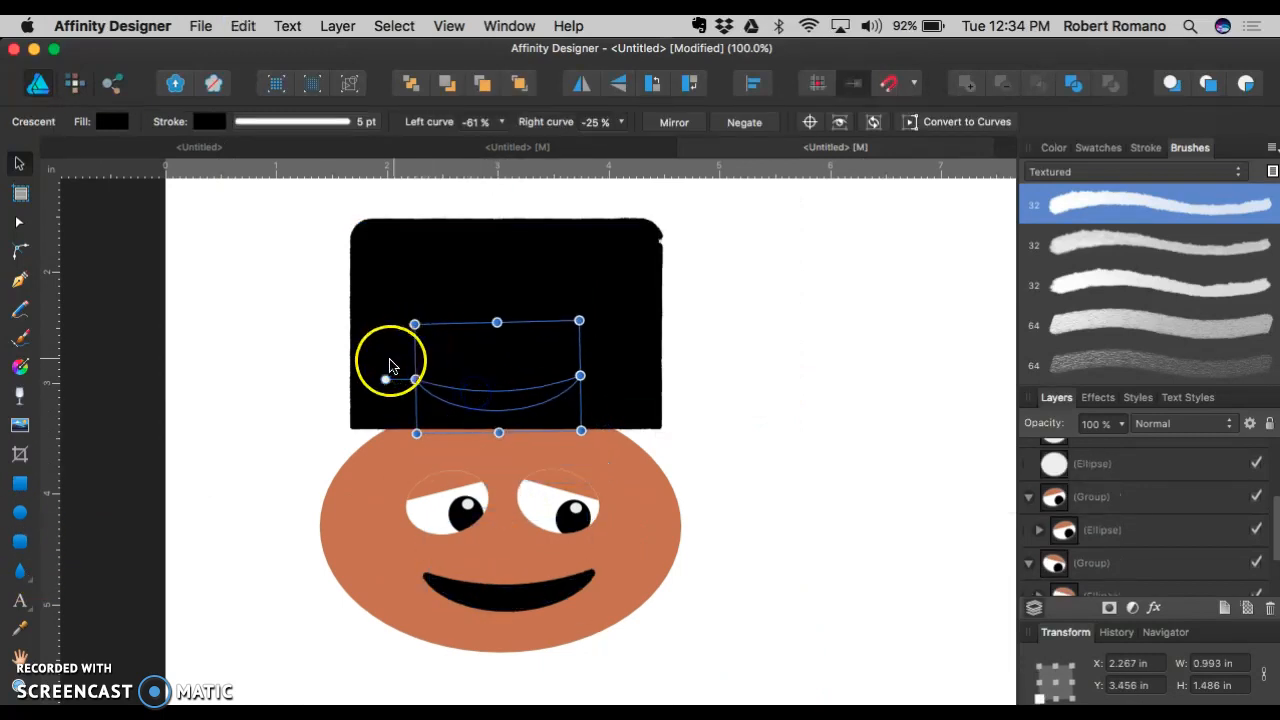
pyautogui.moveTo(388, 376); pyautogui.dragTo(612, 385)
pyautogui.moveTo(514, 366); pyautogui.dragTo(510, 430)
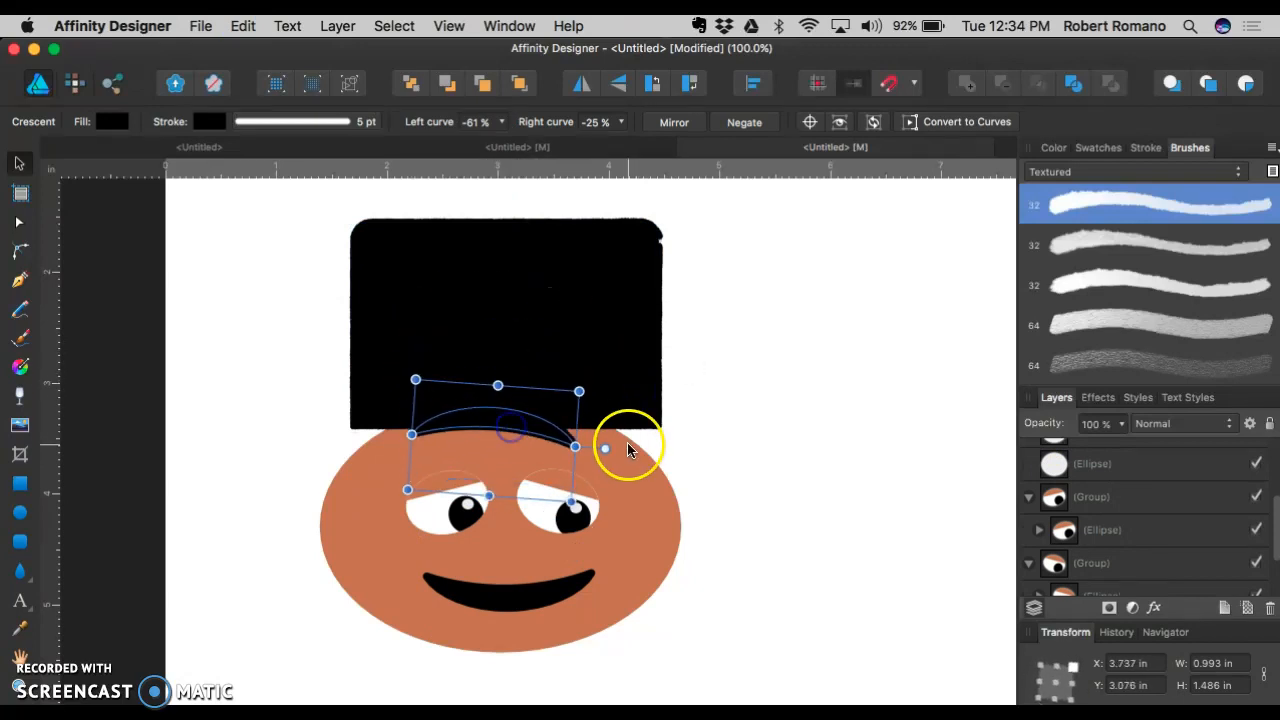
# Step: Stretch the brim crescent to about 2.89 in long and 1.14 in deep so it spans the hat's width
pyautogui.moveTo(604, 452); pyautogui.dragTo(667, 445)
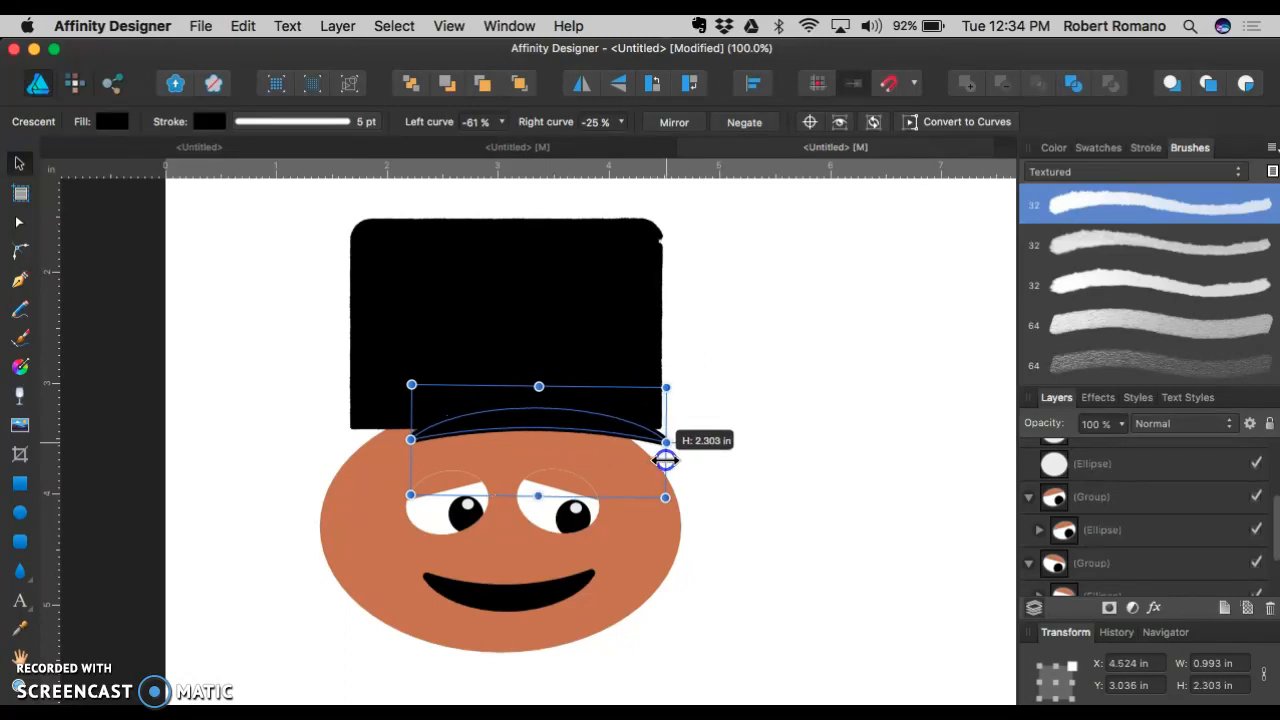
pyautogui.moveTo(411, 440); pyautogui.dragTo(349, 443)
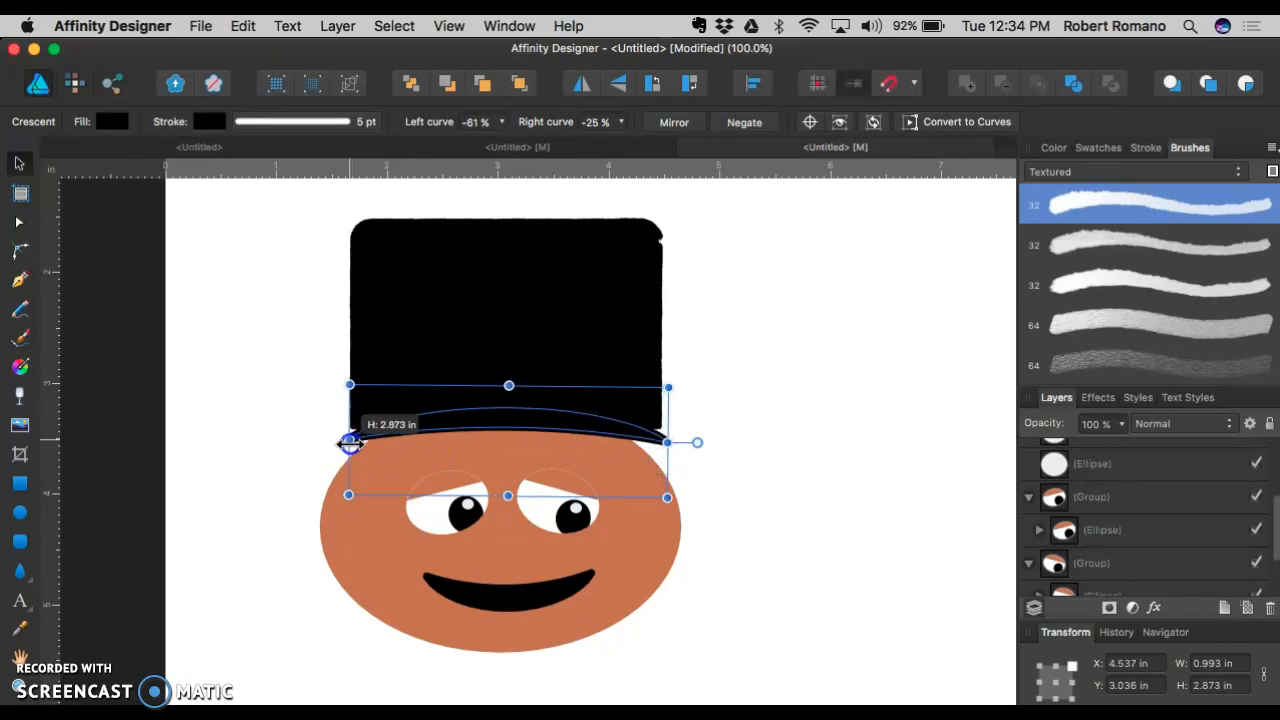
pyautogui.moveTo(509, 380); pyautogui.dragTo(506, 364)
pyautogui.rightClick(506, 416)
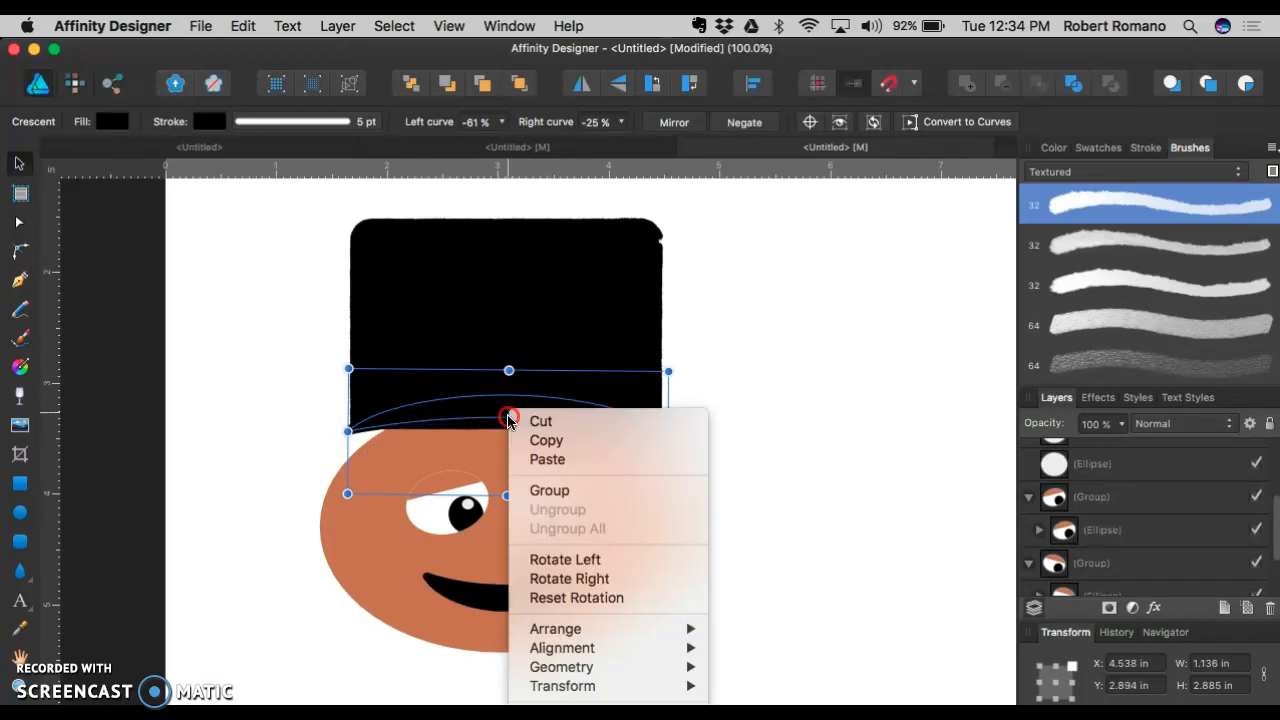
pyautogui.click(571, 510)
pyautogui.click(508, 420)
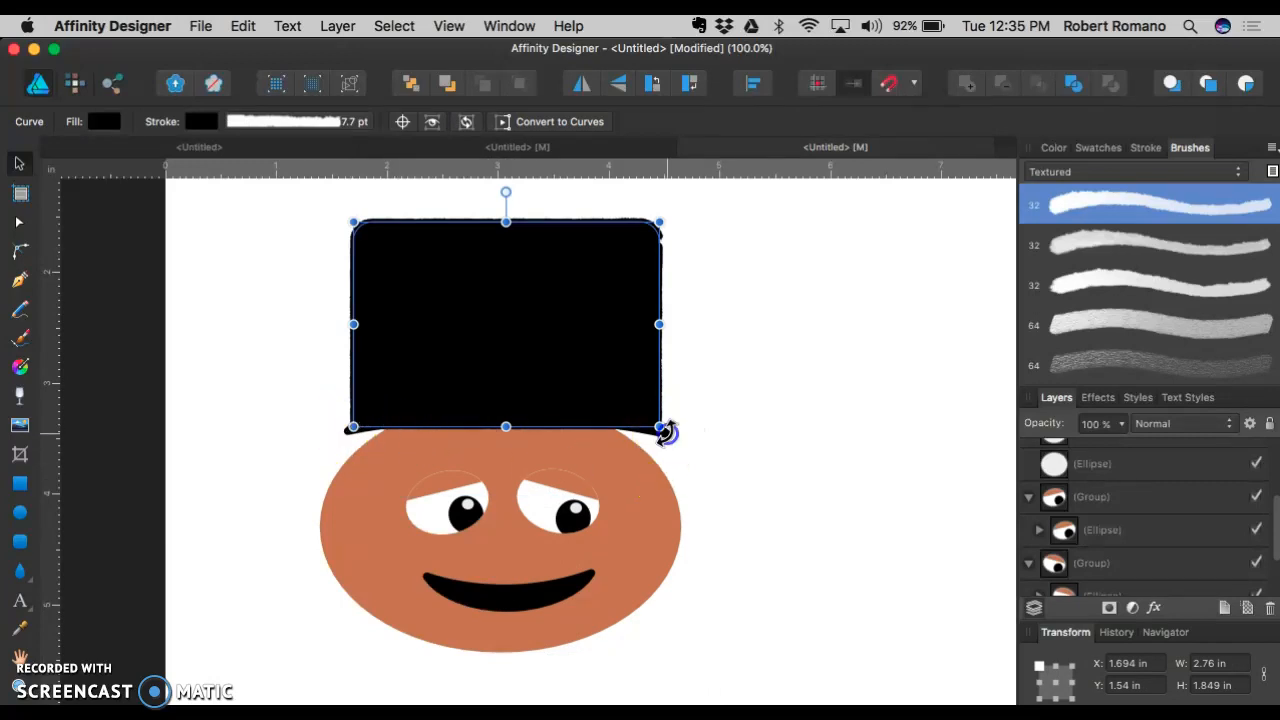
pyautogui.scroll(5, 1177, 486)
pyautogui.click(1157, 486)
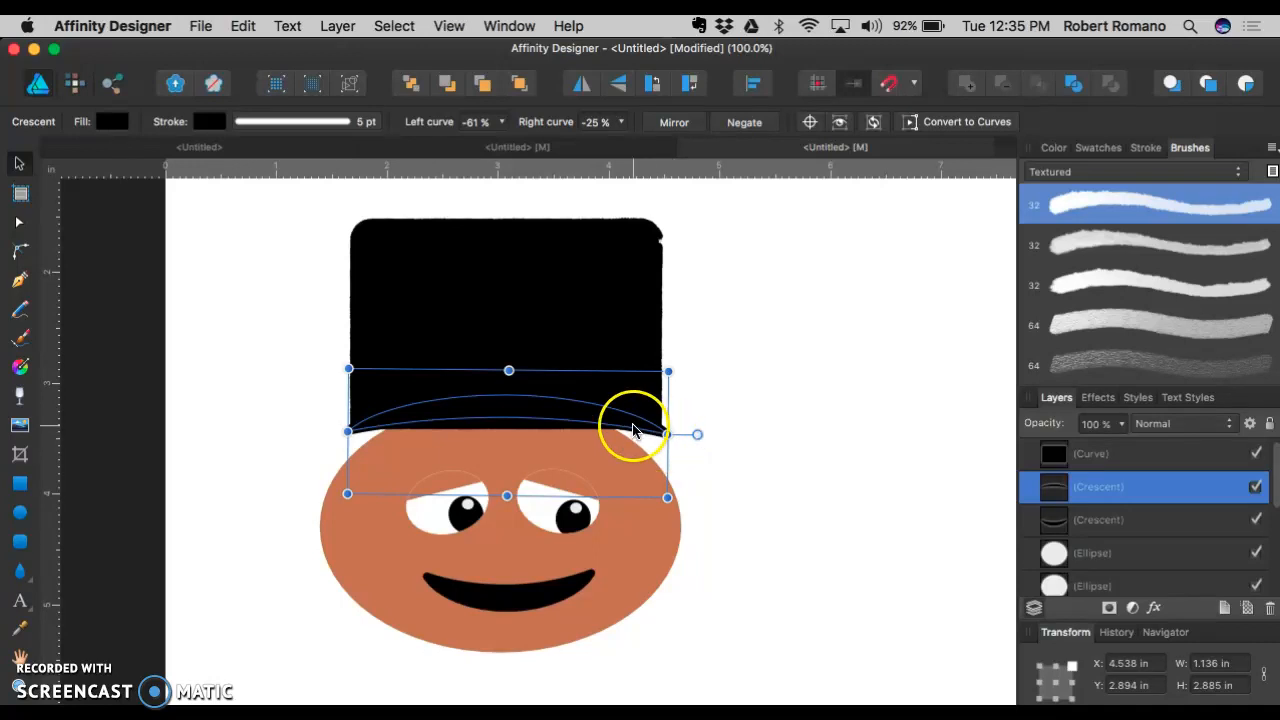
pyautogui.click(632, 430)
pyautogui.press('a')
pyautogui.click(1080, 495)
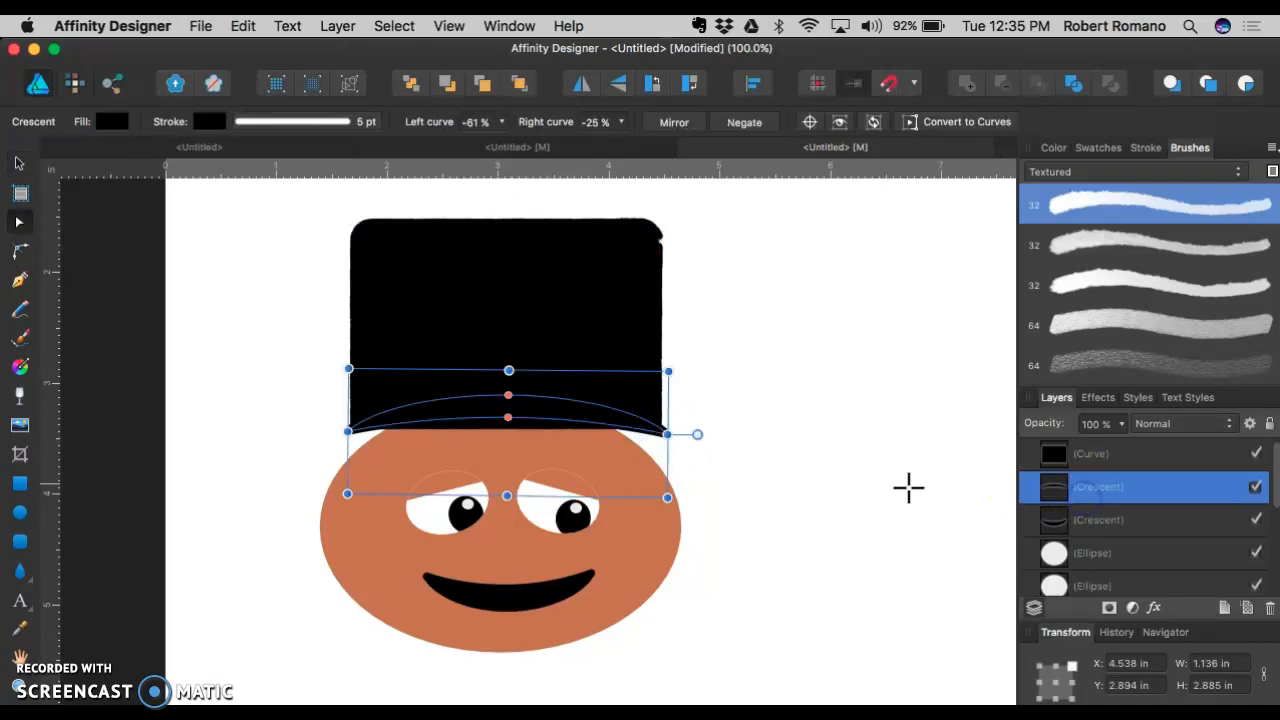
# Step: Collapse the head group and both eye groups in the layer stack
pyautogui.press('super+minus')
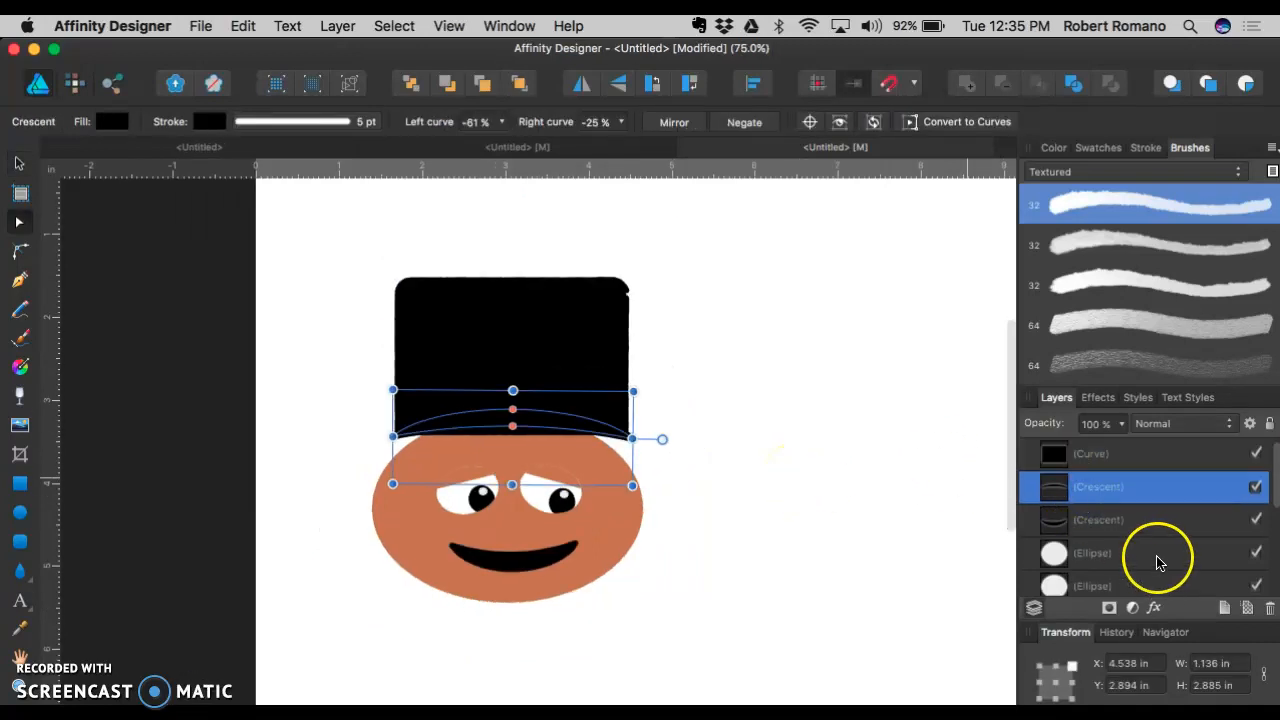
pyautogui.scroll(-2, 1135, 477)
pyautogui.click(1135, 487)
pyautogui.keyDown('shift'); pyautogui.click(1125, 519); pyautogui.keyUp('shift')
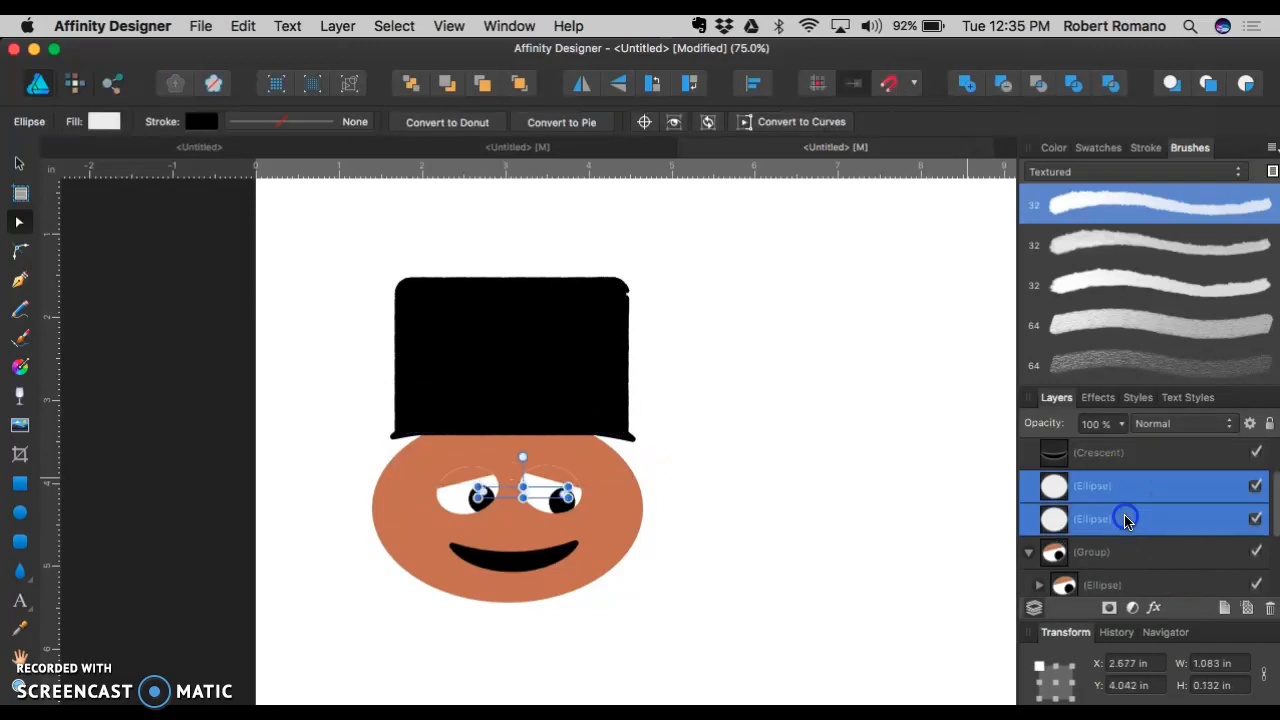
pyautogui.scroll(-4, 1125, 520)
pyautogui.click(1120, 584)
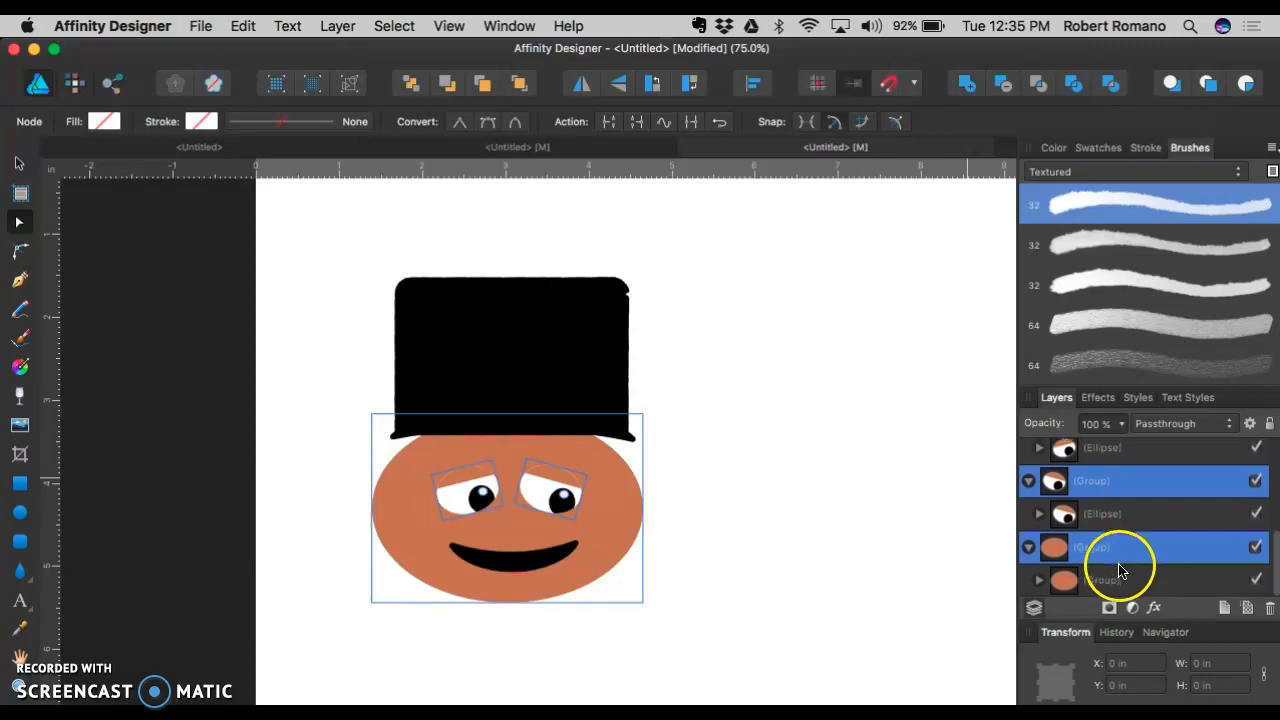
pyautogui.click(1123, 588)
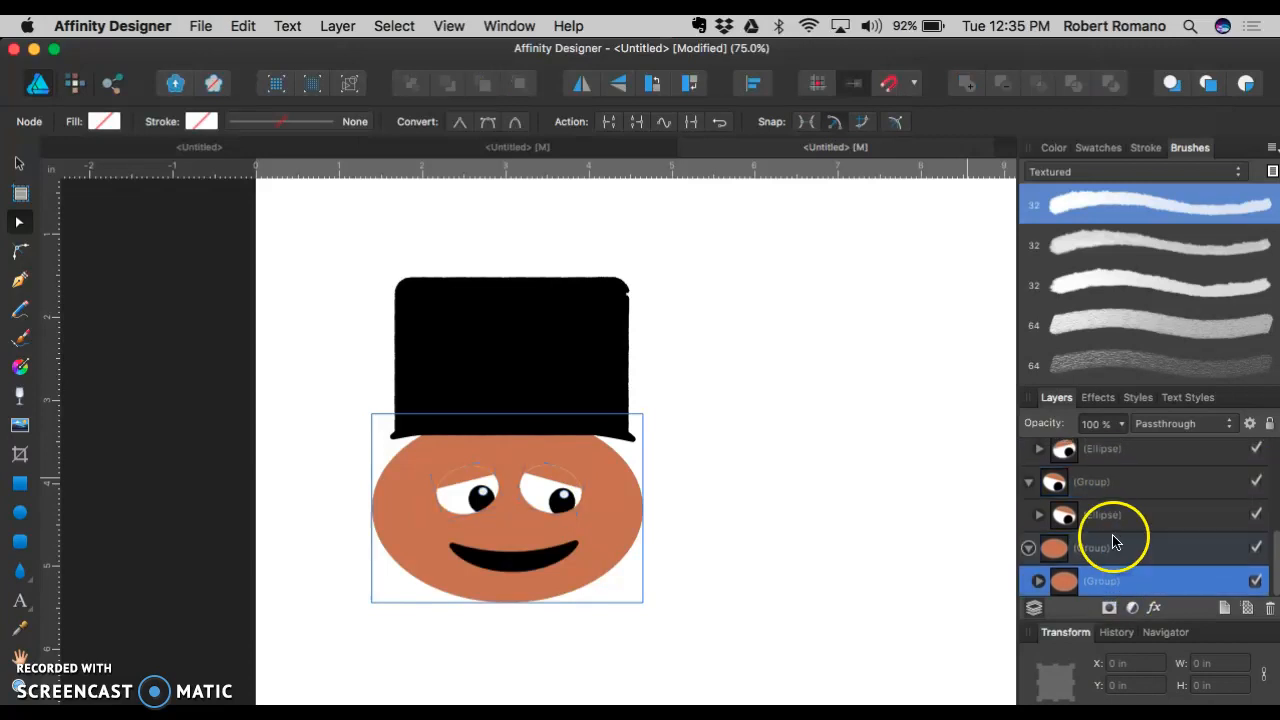
pyautogui.click(1029, 548)
pyautogui.click(1026, 520)
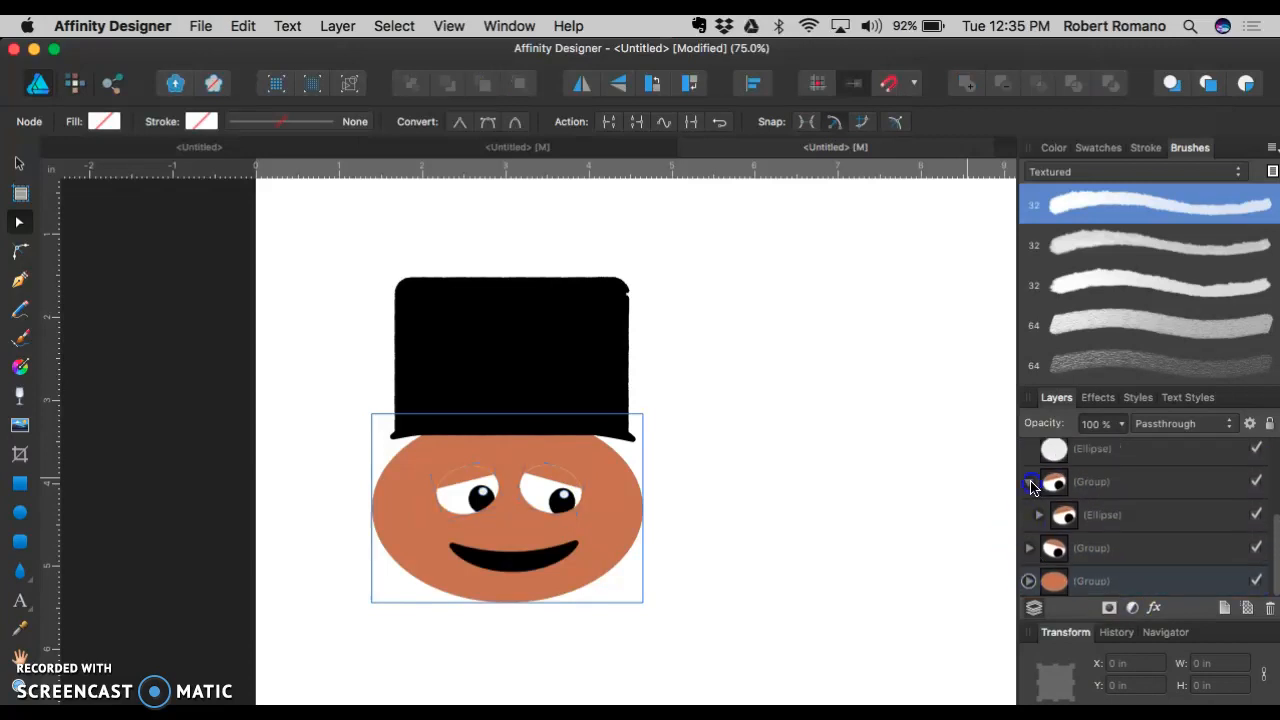
pyautogui.click(1031, 484)
# Step: Group the two white highlight ellipses, both eye groups and the head group together
pyautogui.click(1110, 518)
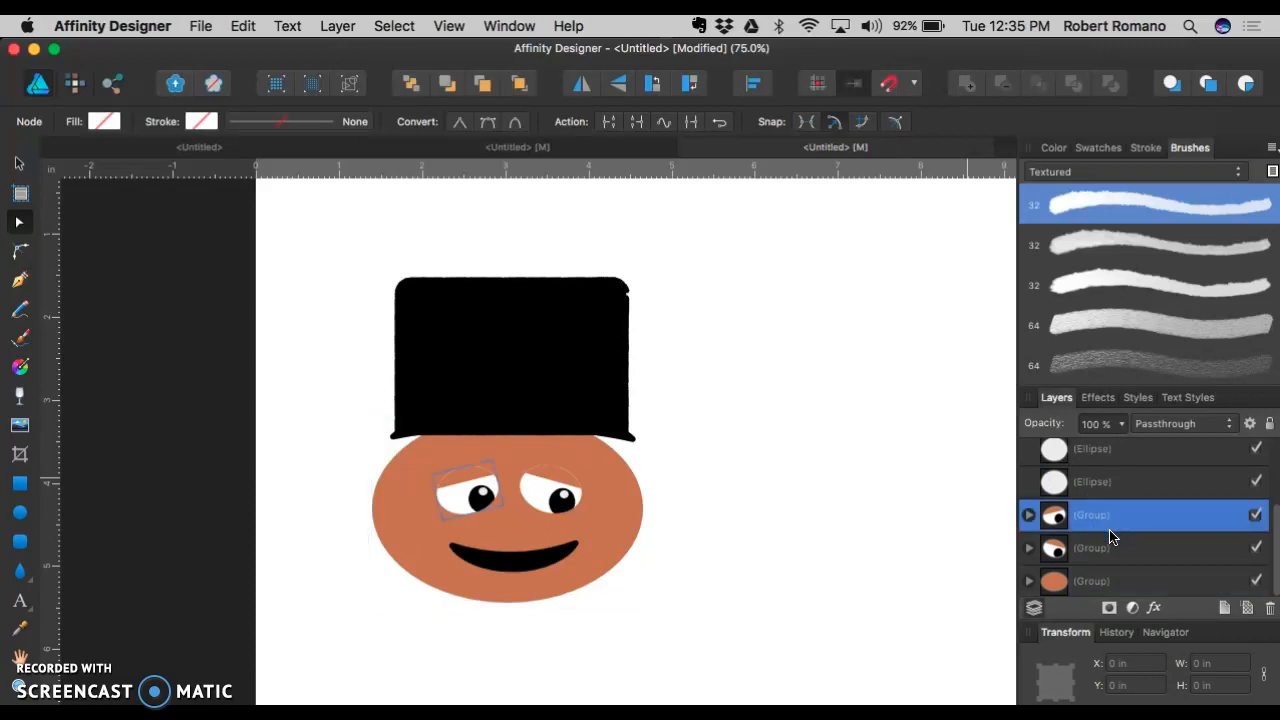
pyautogui.keyDown('shift'); pyautogui.click(1112, 560); pyautogui.keyUp('shift')
pyautogui.keyDown('shift'); pyautogui.click(1107, 580); pyautogui.keyUp('shift')
pyautogui.keyDown('shift'); pyautogui.click(1107, 481); pyautogui.keyUp('shift')
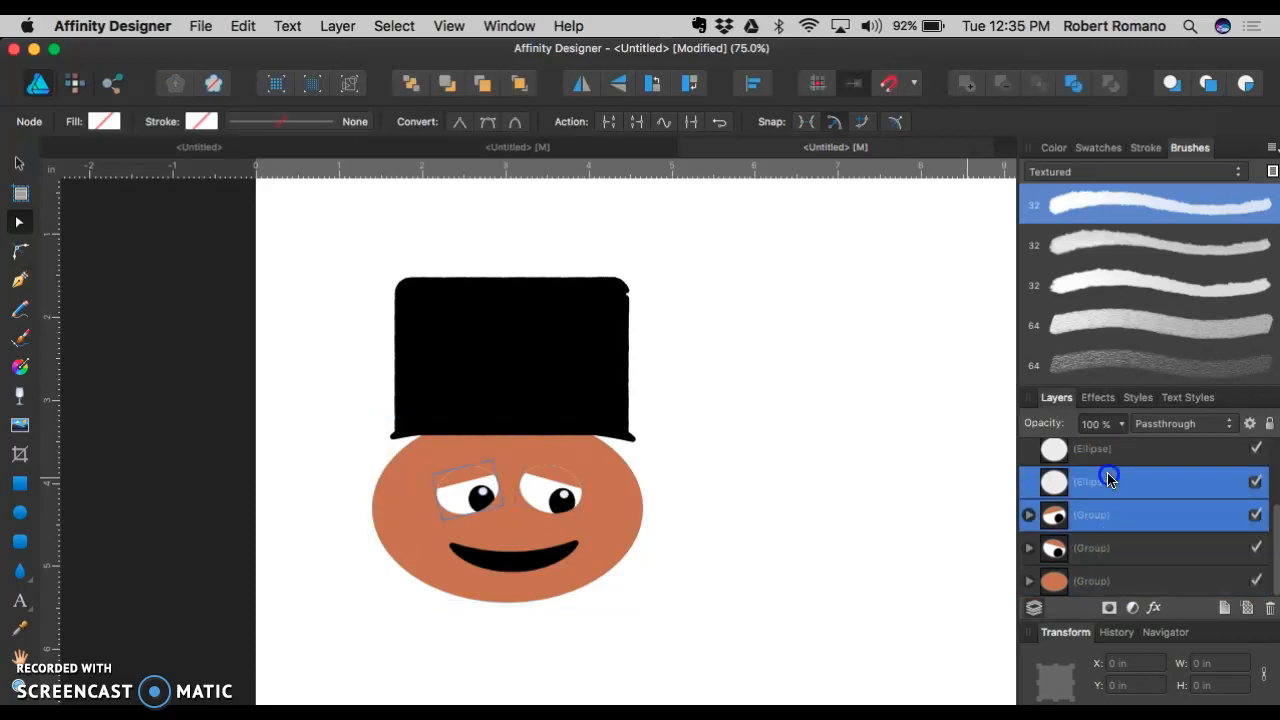
pyautogui.keyDown('shift'); pyautogui.click(1107, 452); pyautogui.keyUp('shift')
pyautogui.click(1106, 583)
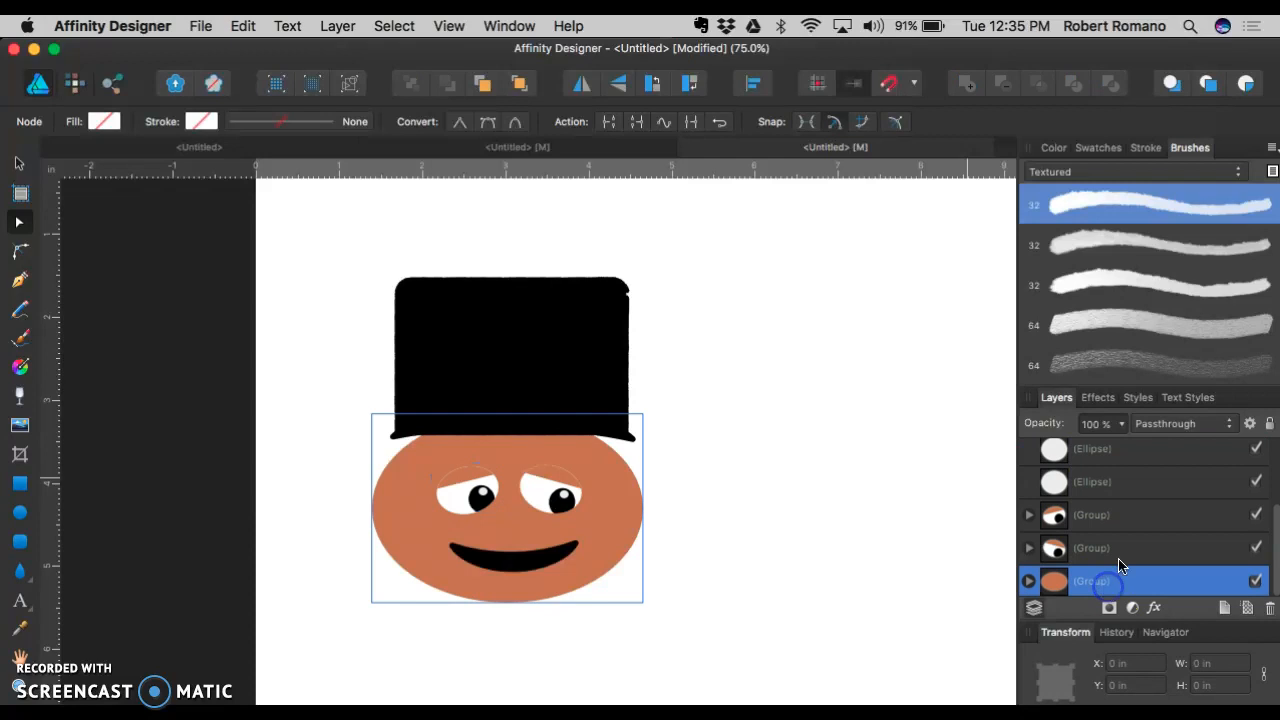
pyautogui.scroll(1, 1140, 471)
pyautogui.keyDown('shift'); pyautogui.click(1131, 497); pyautogui.keyUp('shift')
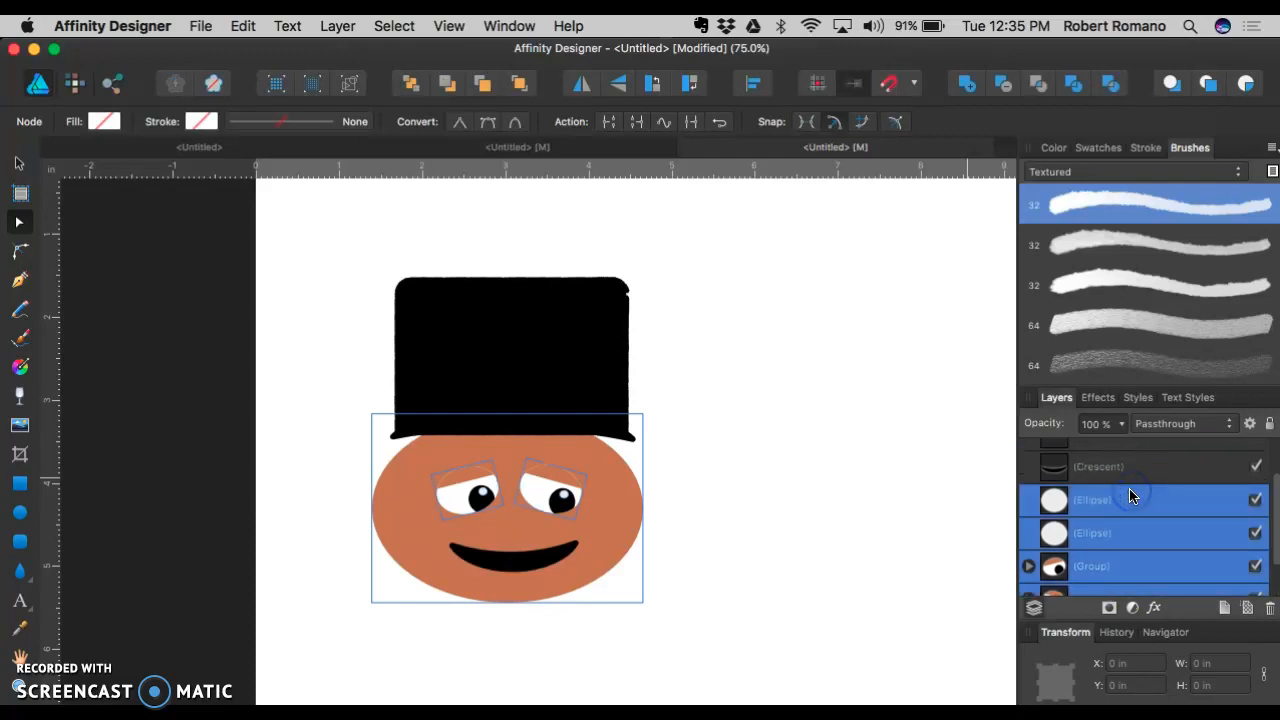
pyautogui.rightClick(1131, 497)
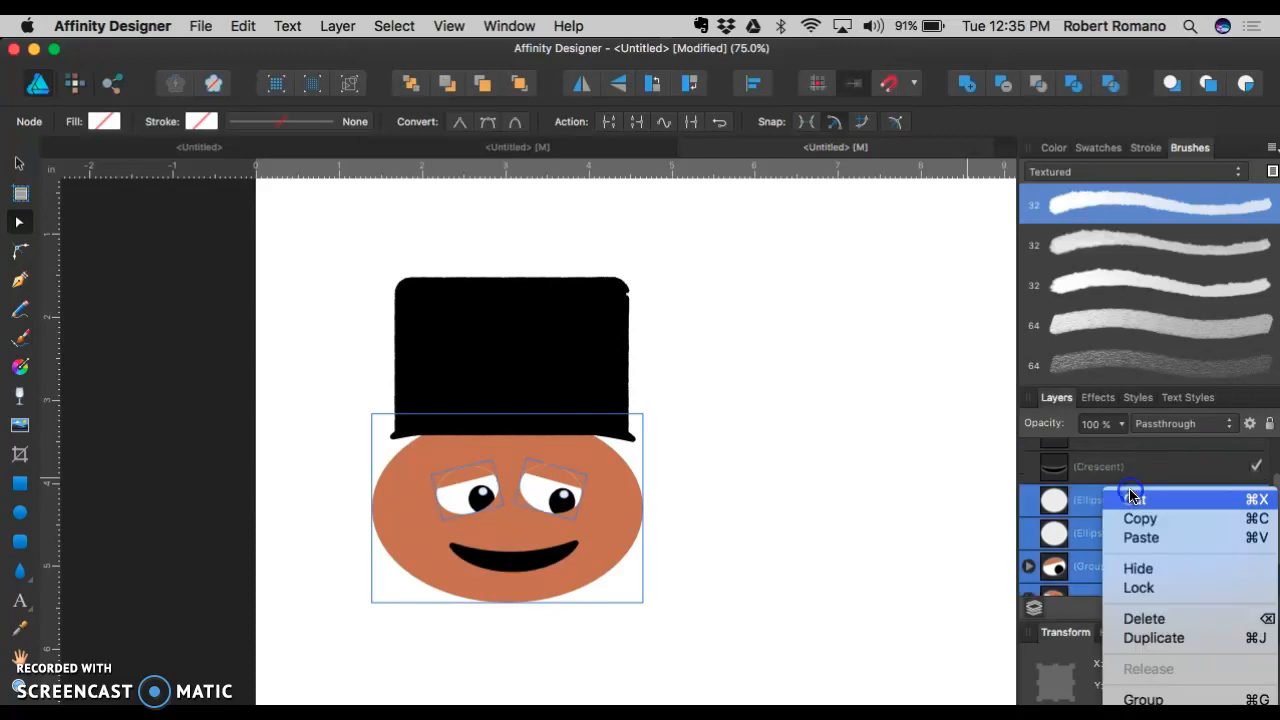
pyautogui.click(1140, 699)
pyautogui.click(810, 543)
# Step: Try moving the grouped head and eyes slightly to the right, and undo the move
pyautogui.press('super+plus')
pyautogui.press('super+plus')
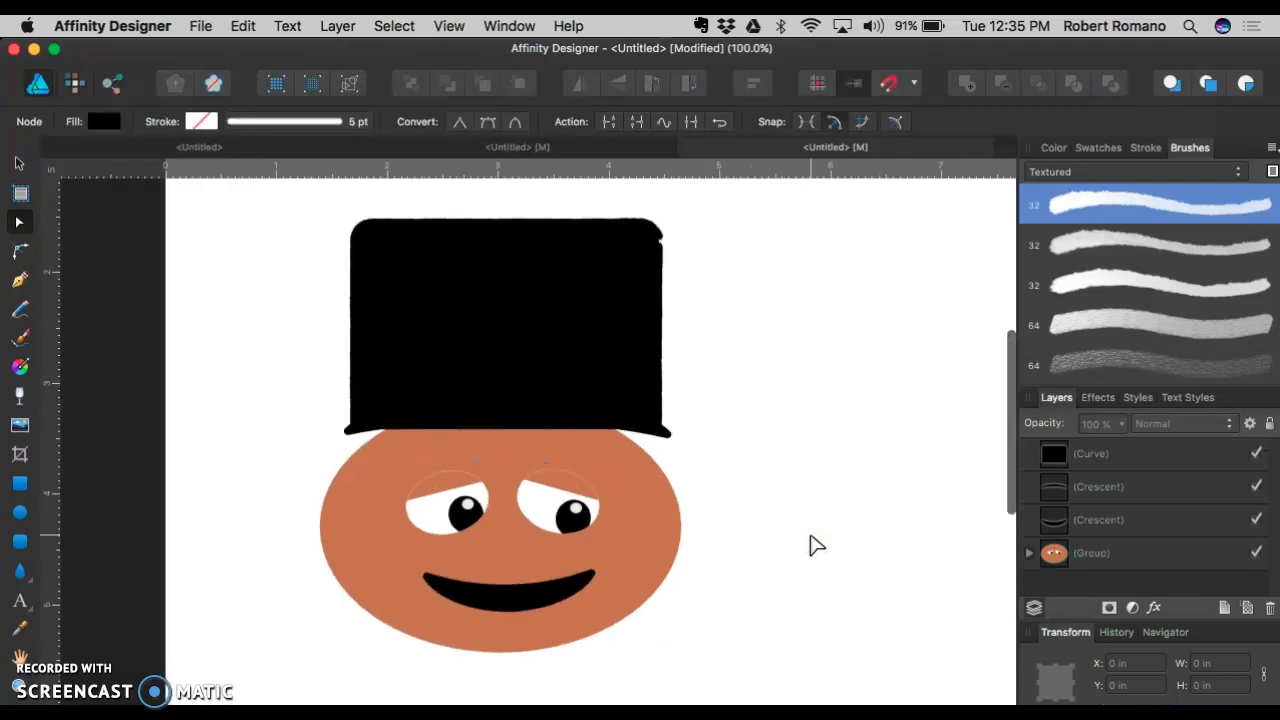
pyautogui.scroll(-5, 618, 423)
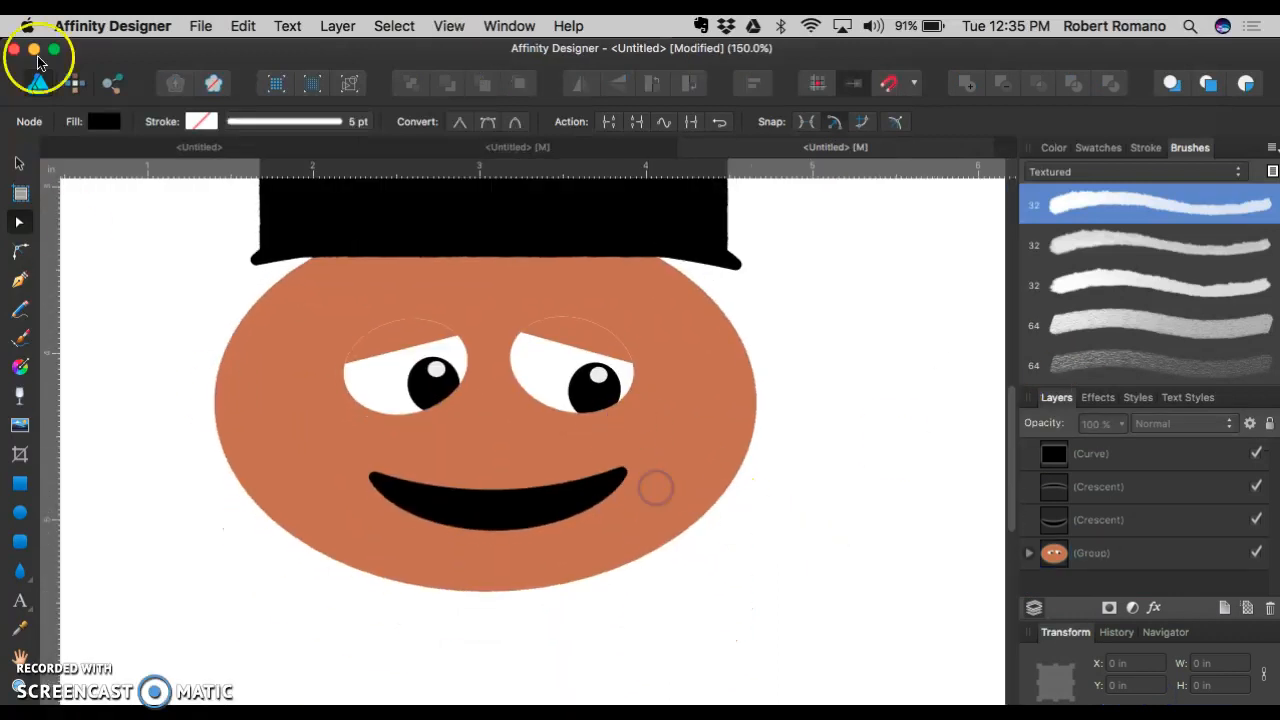
pyautogui.click(20, 164)
pyautogui.moveTo(477, 442); pyautogui.dragTo(521, 445)
pyautogui.press('super+z')
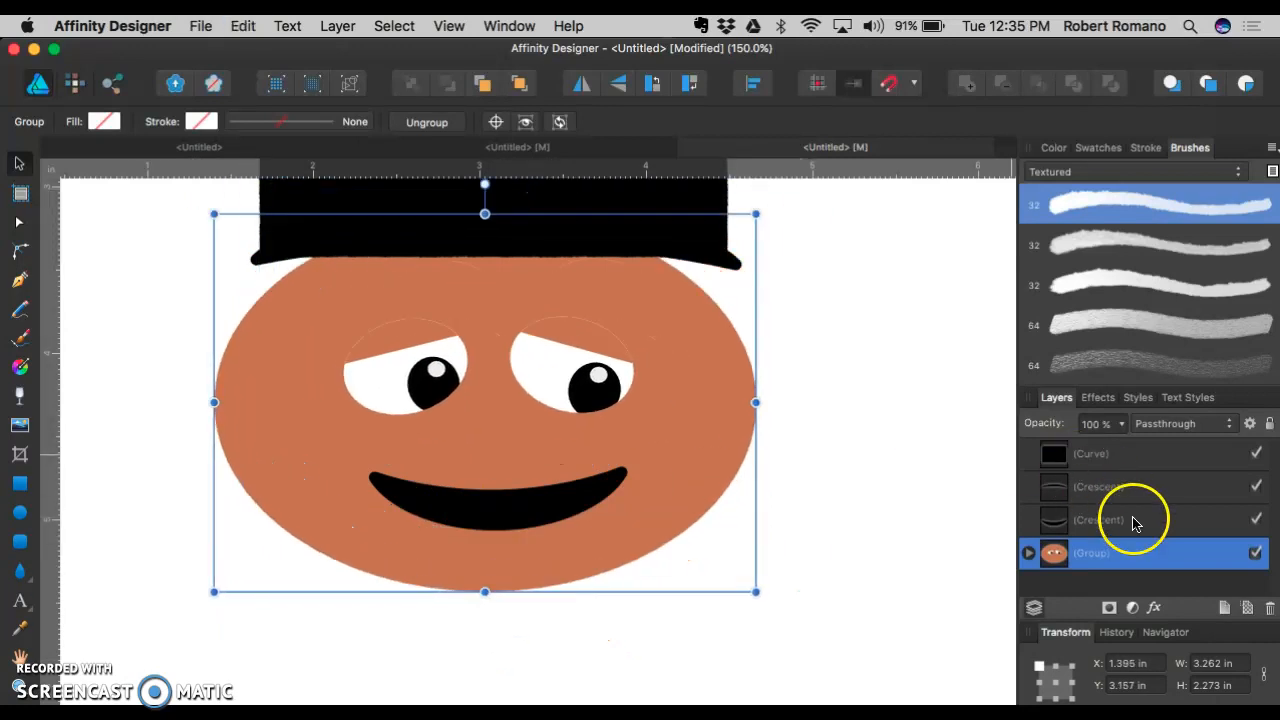
# Step: Group the smile crescent with the head and eyes group
pyautogui.click(1133, 520)
pyautogui.keyDown('shift'); pyautogui.click(1123, 553); pyautogui.keyUp('shift')
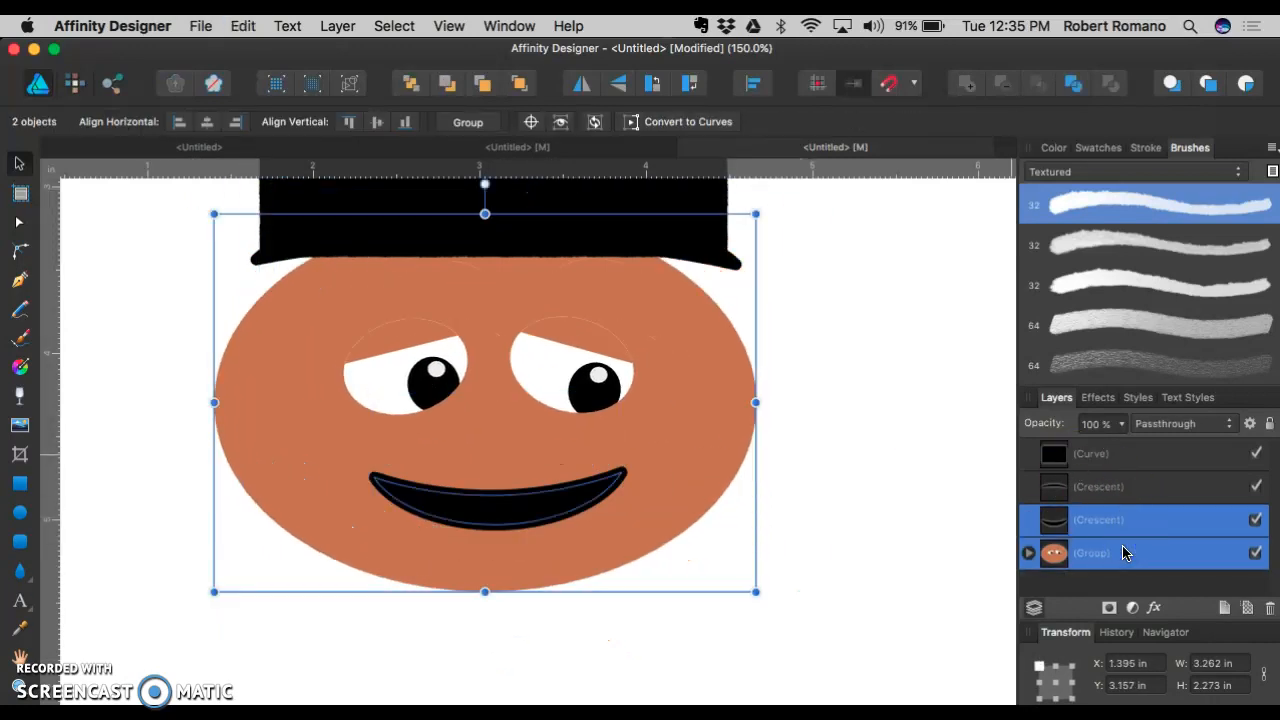
pyautogui.press('super+g')
pyautogui.click(943, 503)
pyautogui.scroll(2, 945, 503)
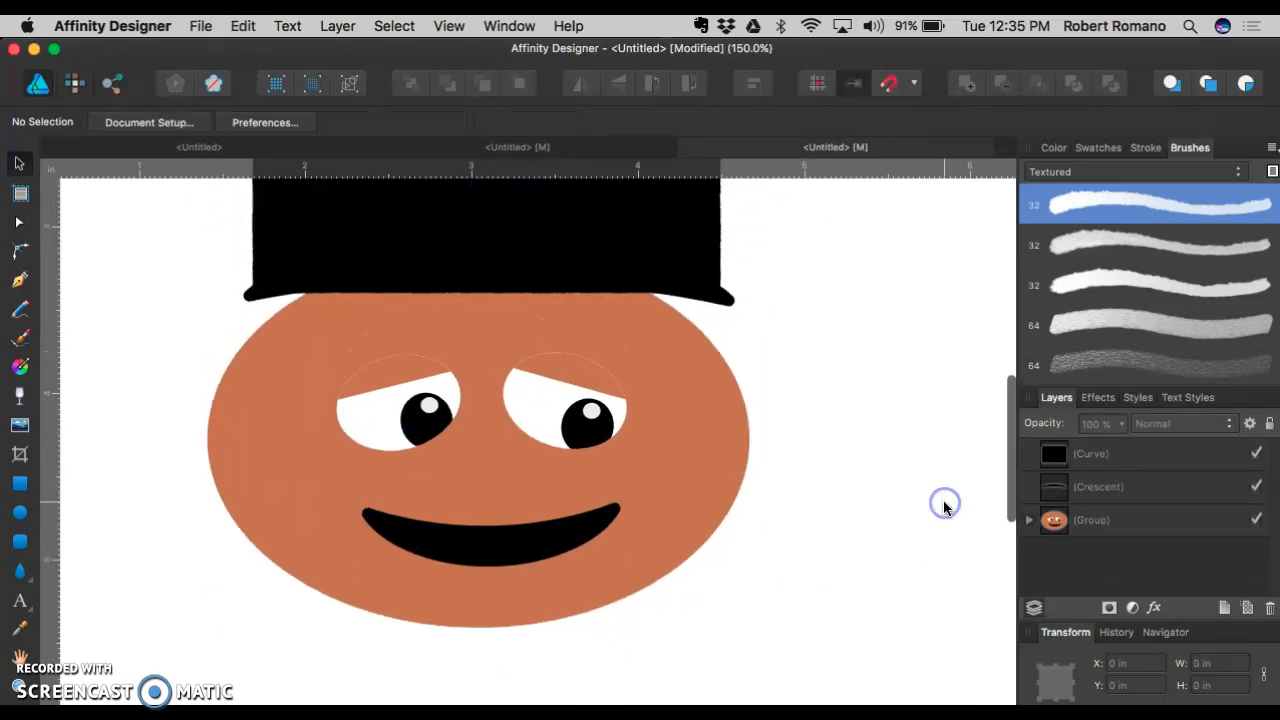
# Step: Move the brim crescent down onto the forehead and bulge its upper edge to a left curve of -100%
pyautogui.click(722, 310)
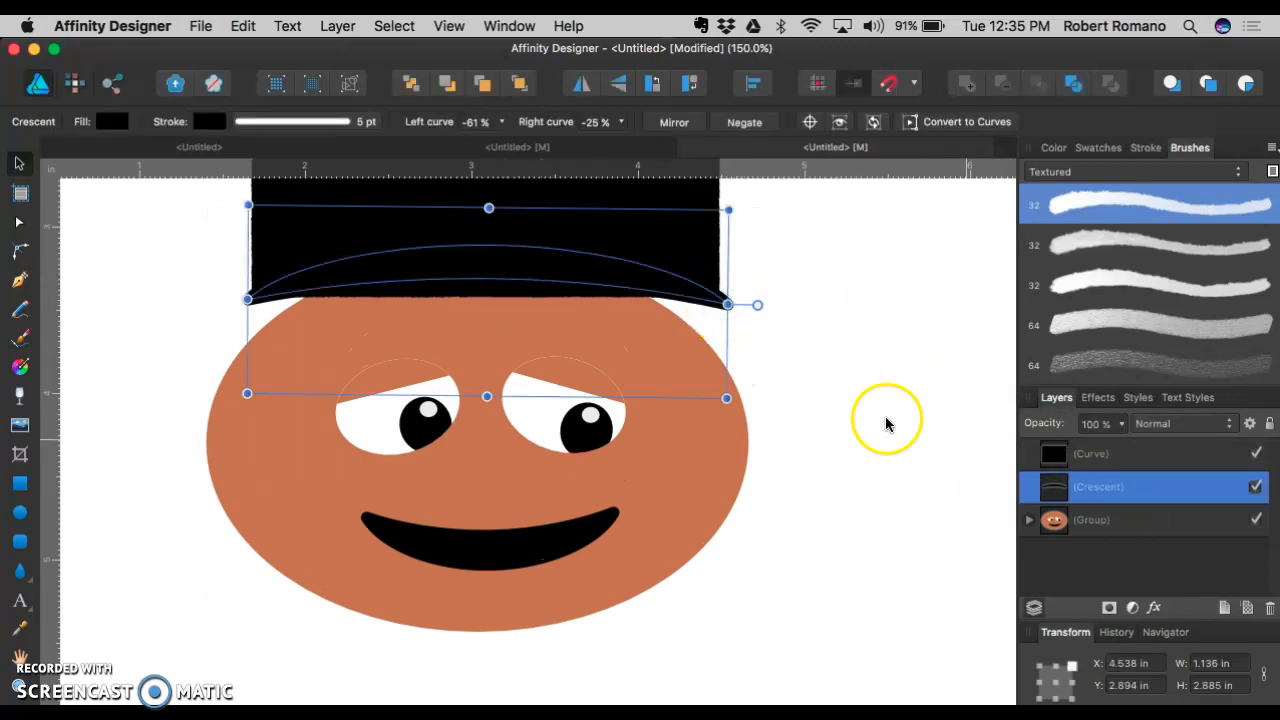
pyautogui.moveTo(608, 272); pyautogui.dragTo(625, 321)
pyautogui.moveTo(506, 321); pyautogui.dragTo(506, 254)
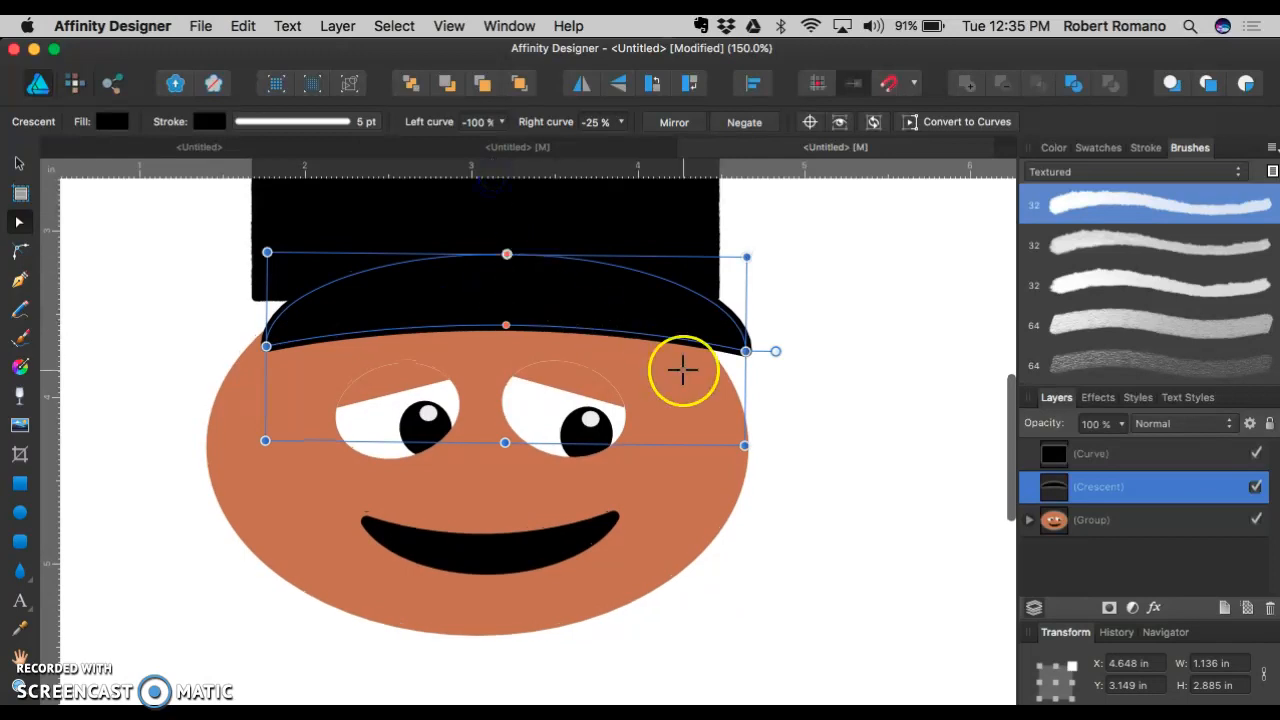
# Step: Shorten the brim crescent to about 2.78 in and move it up against the hat's lower edge, matching the hat's width
pyautogui.moveTo(746, 351); pyautogui.dragTo(689, 350)
pyautogui.moveTo(595, 320); pyautogui.dragTo(583, 286)
pyautogui.moveTo(690, 318); pyautogui.dragTo(728, 316)
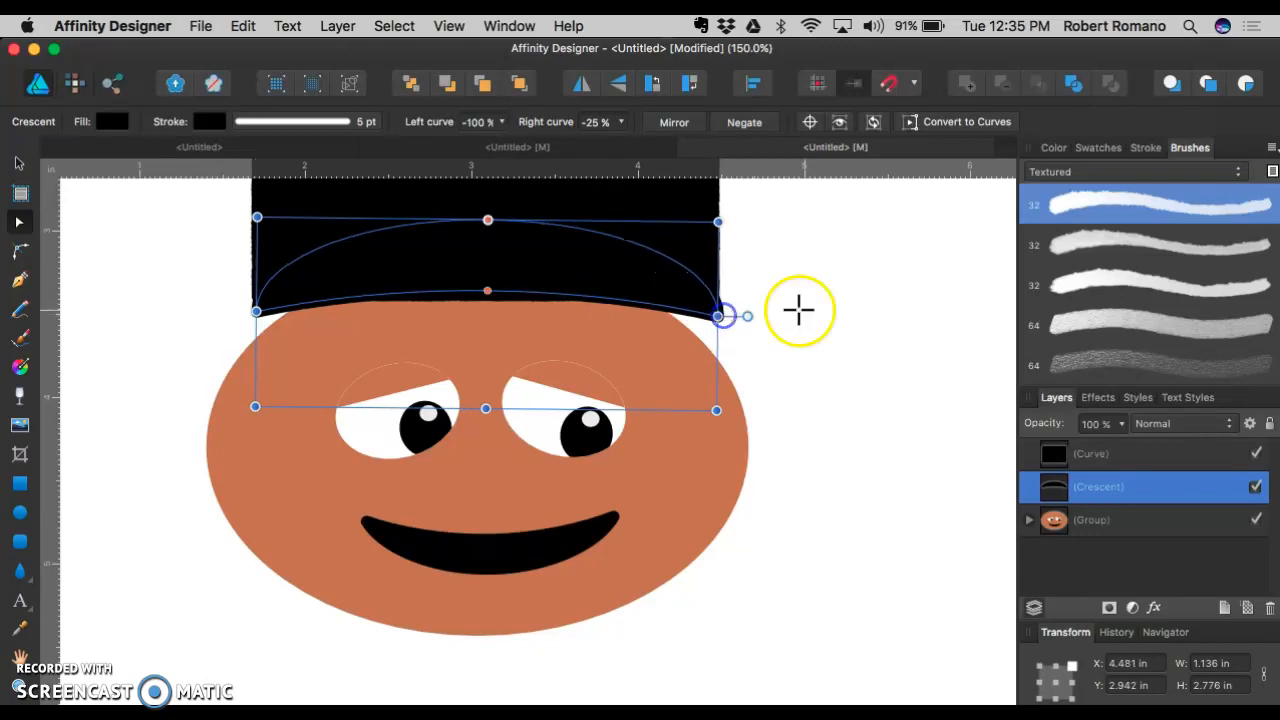
pyautogui.click(799, 310)
# Step: Group the black hat shape with its brim crescent
pyautogui.scroll(5, 843, 306)
pyautogui.click(623, 289)
pyautogui.click(716, 406)
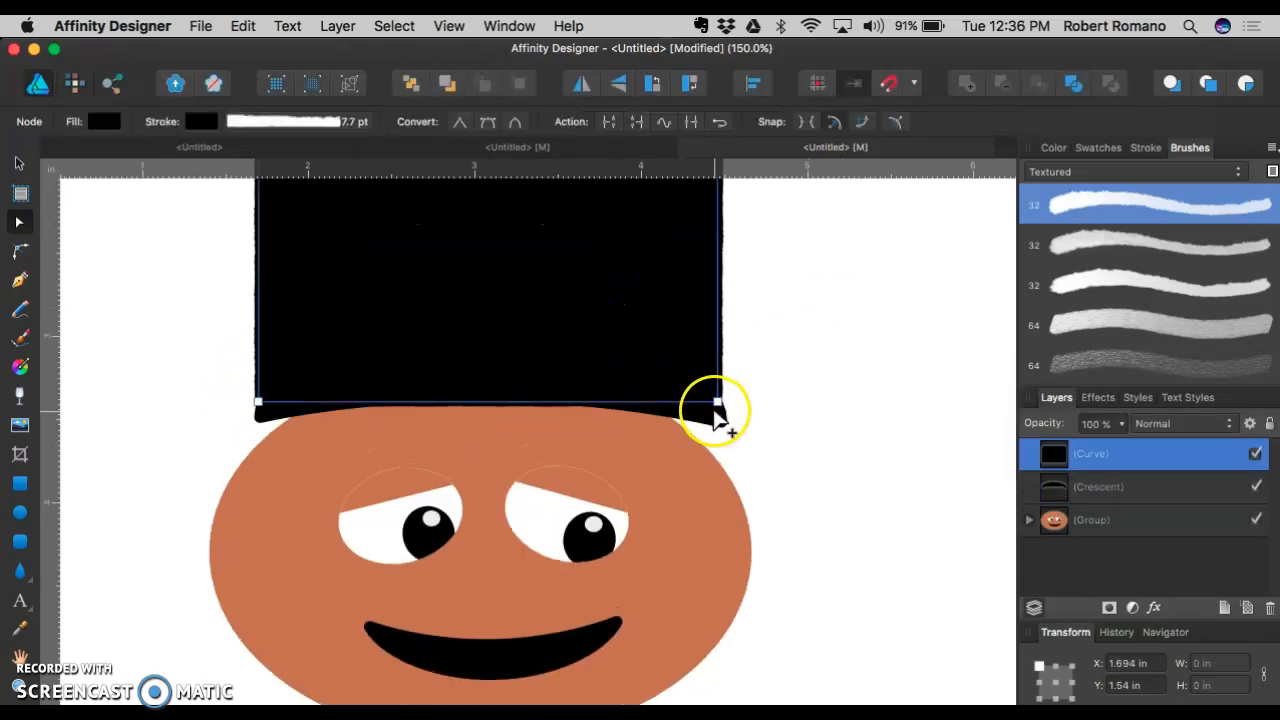
pyautogui.keyDown('shift'); pyautogui.click(716, 411); pyautogui.keyUp('shift')
pyautogui.press('super+g')
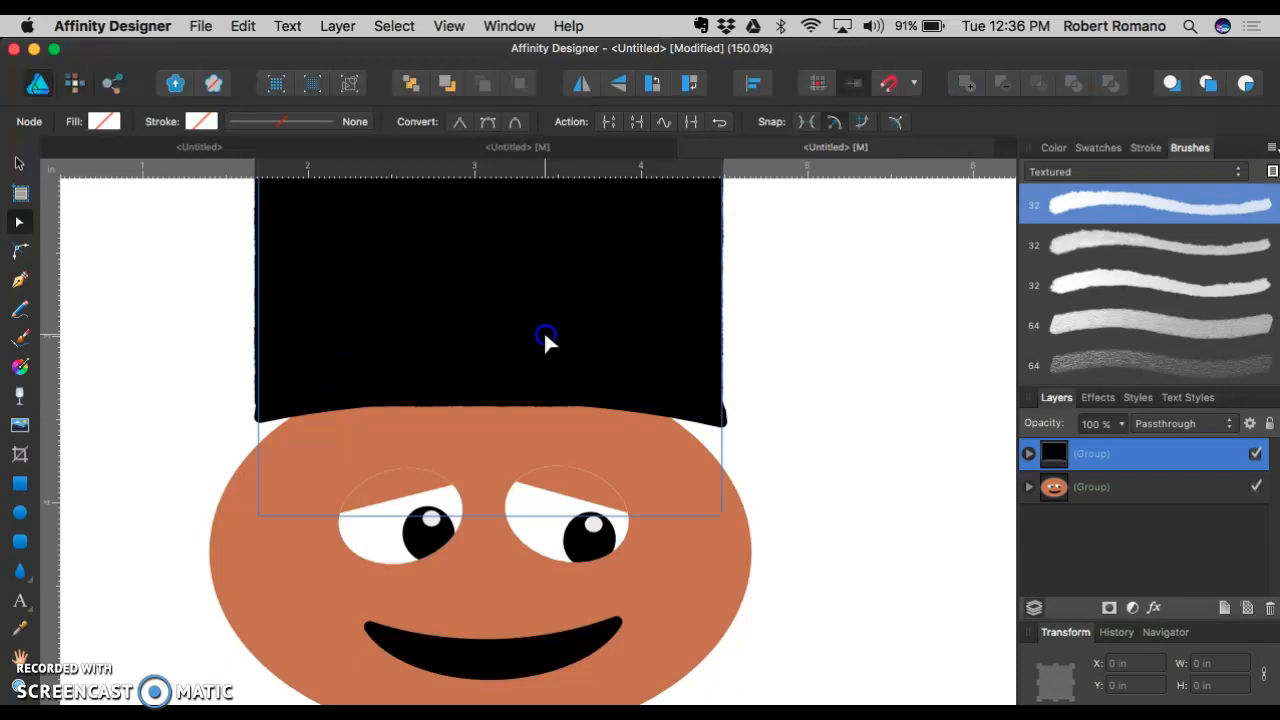
# Step: Lower the upper edge of the hat group to shorten it to about 2.09 in high
pyautogui.click(17, 166)
pyautogui.moveTo(480, 309); pyautogui.dragTo(473, 339)
pyautogui.scroll(5, 696, 346)
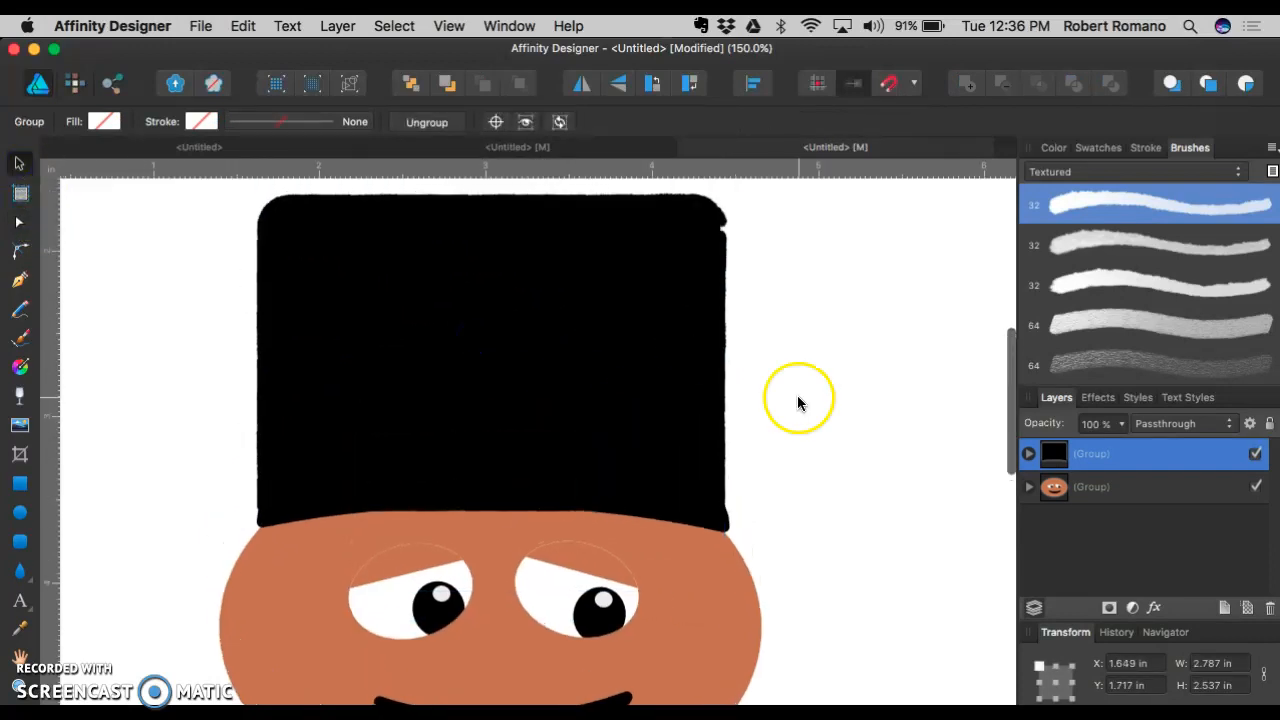
pyautogui.moveTo(494, 297); pyautogui.dragTo(496, 374)
pyautogui.click(828, 486)
# Step: Widen the hat group on both sides so it nearly spans the width of the head
pyautogui.scroll(-10, 828, 466)
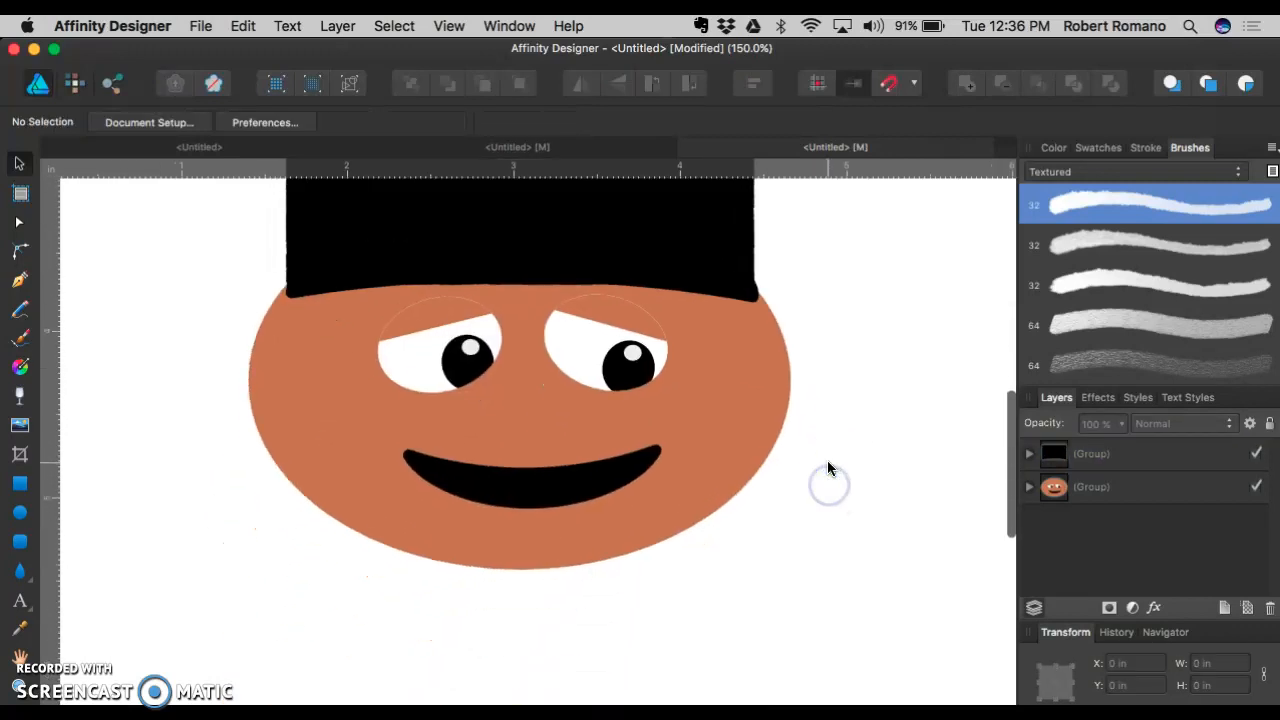
pyautogui.scroll(1, 828, 466)
pyautogui.press('super+minus')
pyautogui.press('super+minus')
pyautogui.click(500, 323)
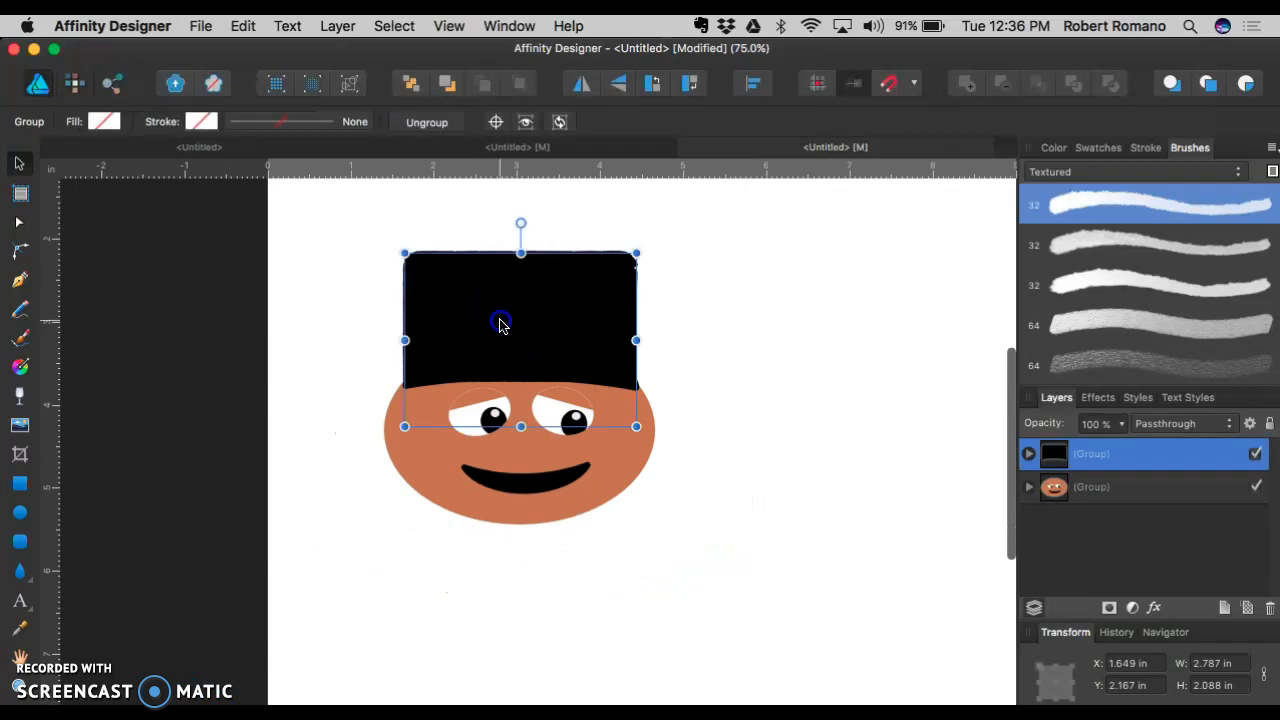
pyautogui.moveTo(399, 337); pyautogui.dragTo(474, 349)
pyautogui.click(783, 399)
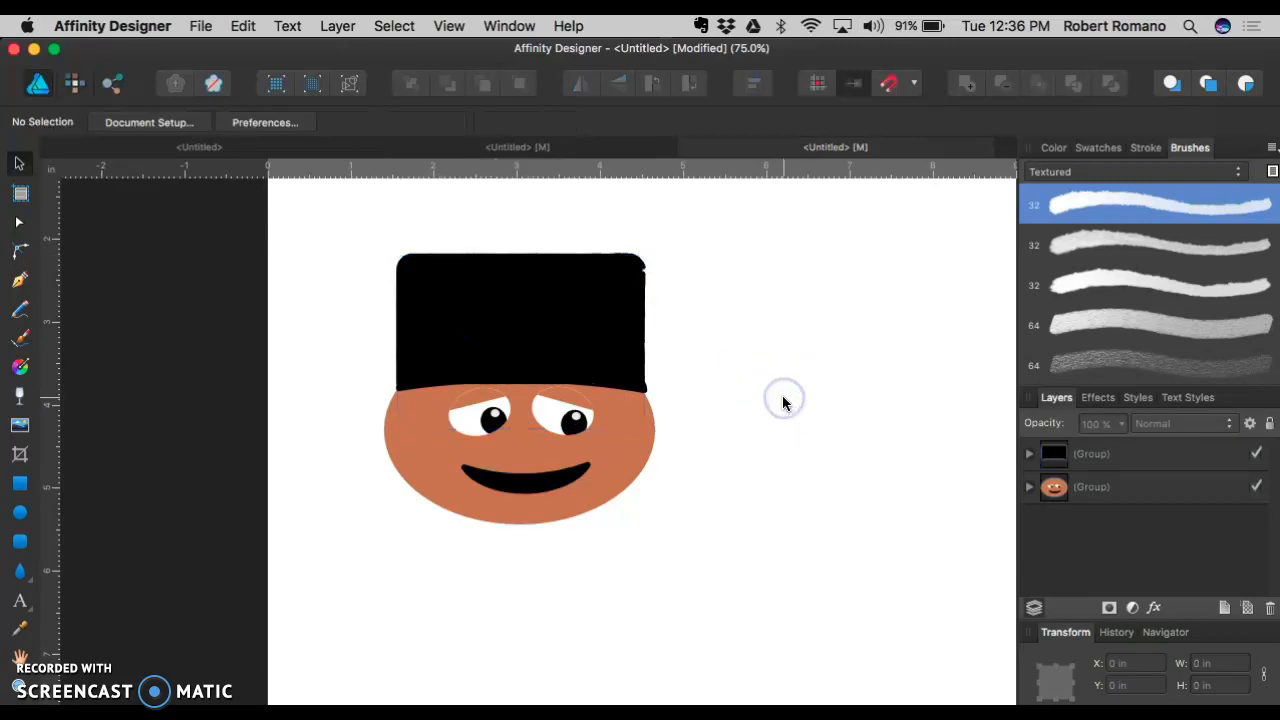
# Step: Delete the hat group
pyautogui.click(546, 375)
pyautogui.press('Delete')
# Step: Draw a rectangle about 3.88 by 0.95 in across the top of the head, with a lime green fill and no stroke
pyautogui.press('super+minus')
pyautogui.press('super+equal')
pyautogui.press('super+equal')
pyautogui.press('super+equal')
pyautogui.scroll(3, 517, 360)
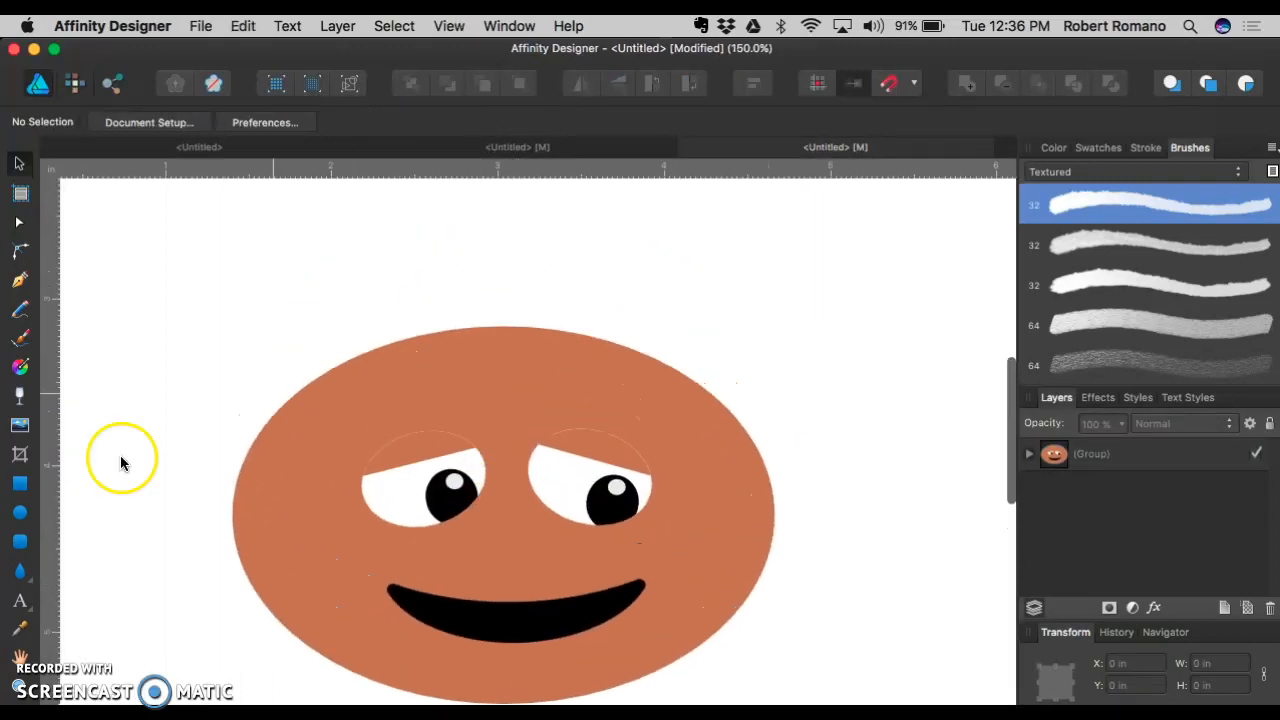
pyautogui.click(33, 490)
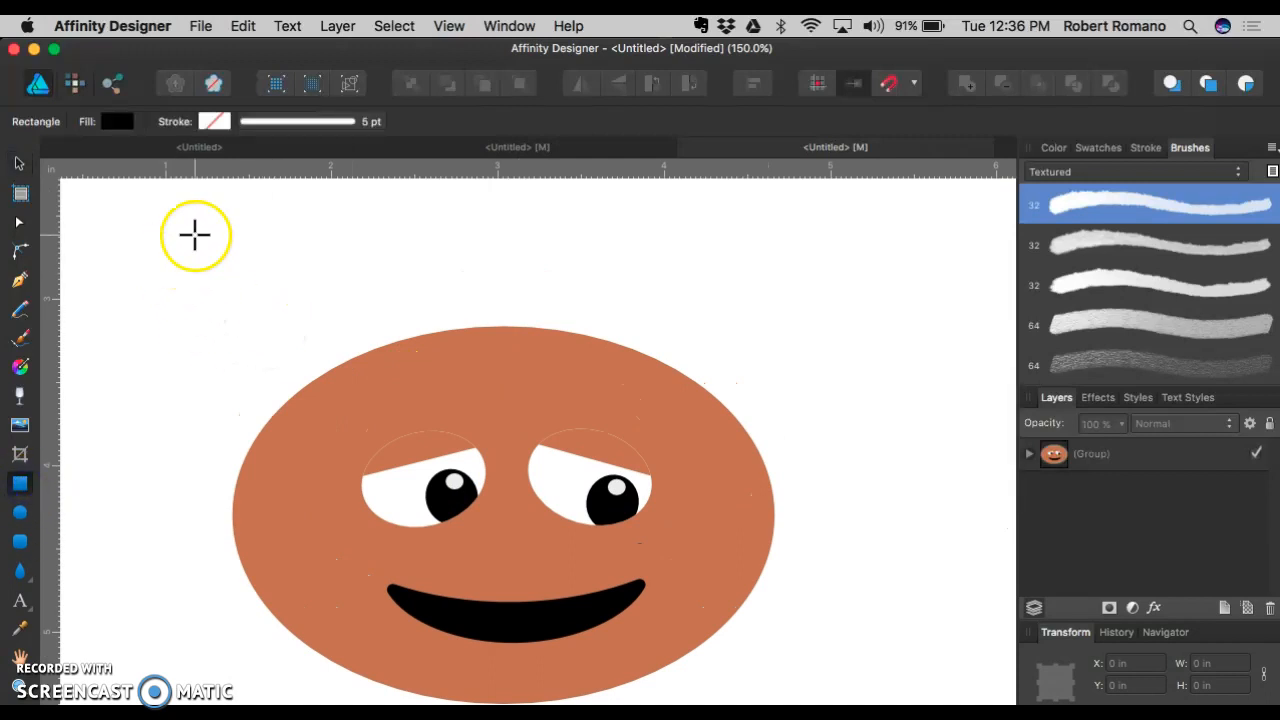
pyautogui.click(1095, 147)
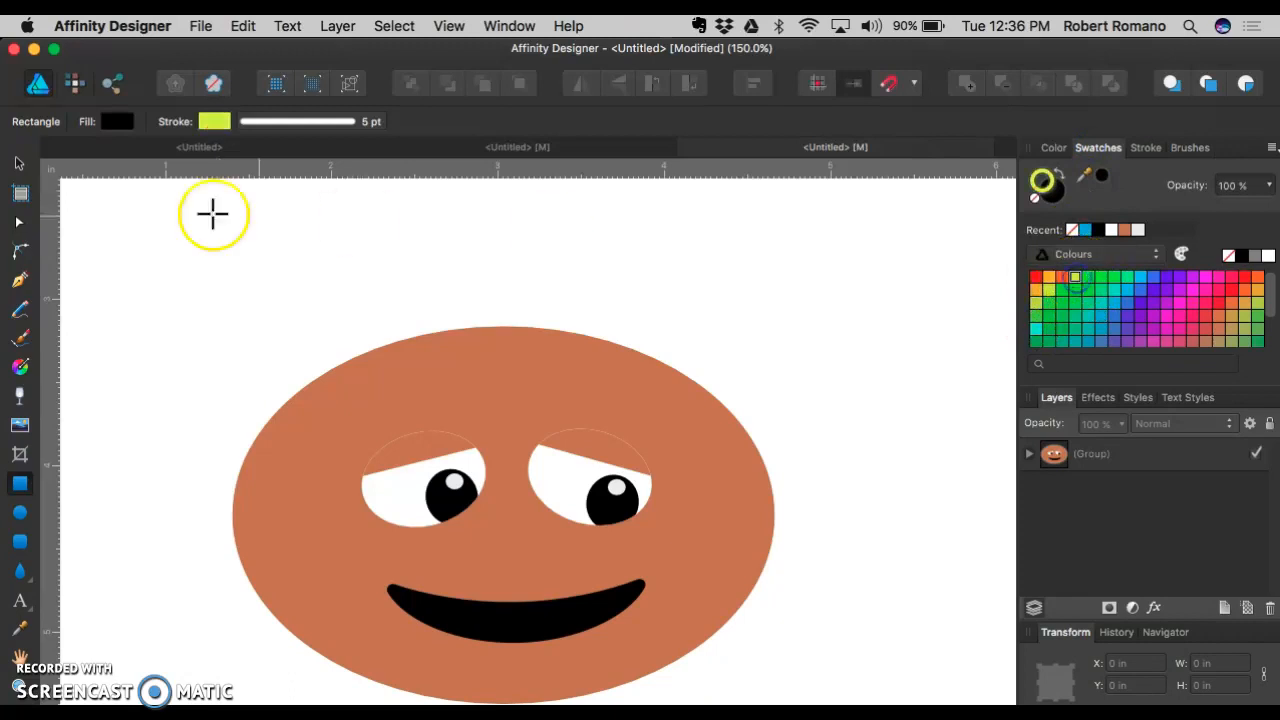
pyautogui.moveTo(195, 225)
pyautogui.mouseDown()
pyautogui.moveTo(606, 368)
pyautogui.moveTo(842, 383)
pyautogui.mouseUp()
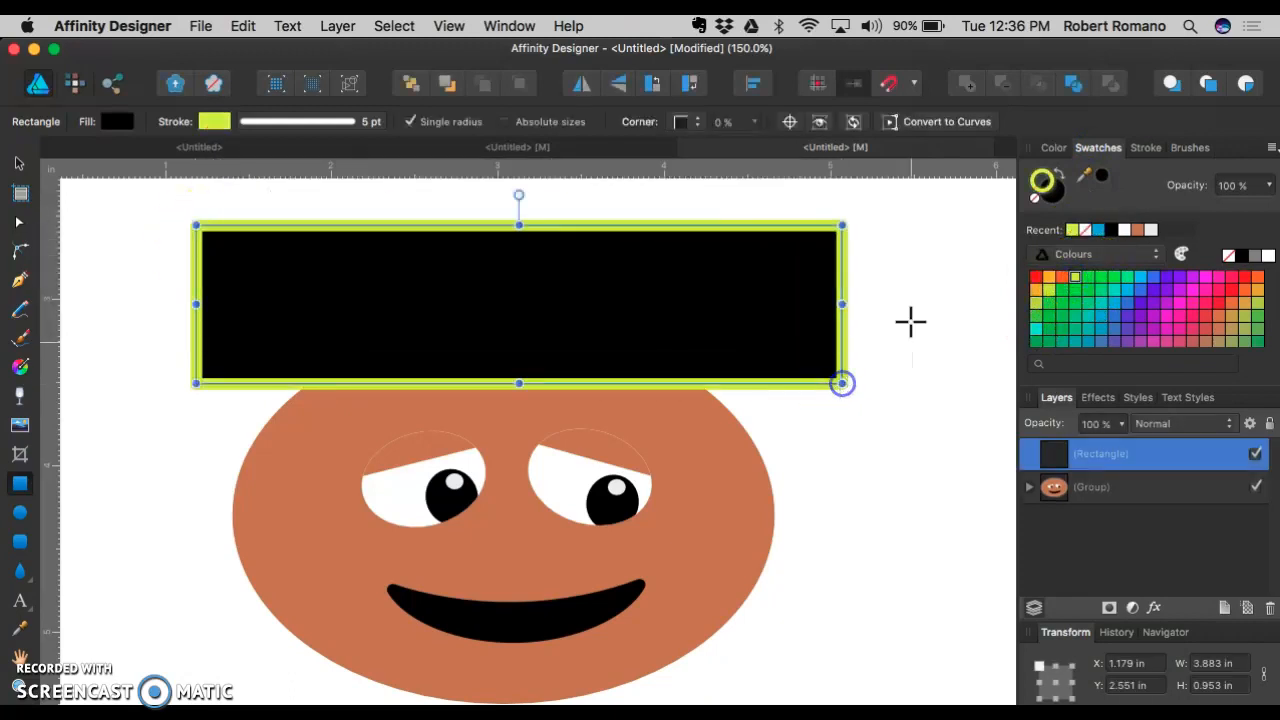
pyautogui.click(1061, 176)
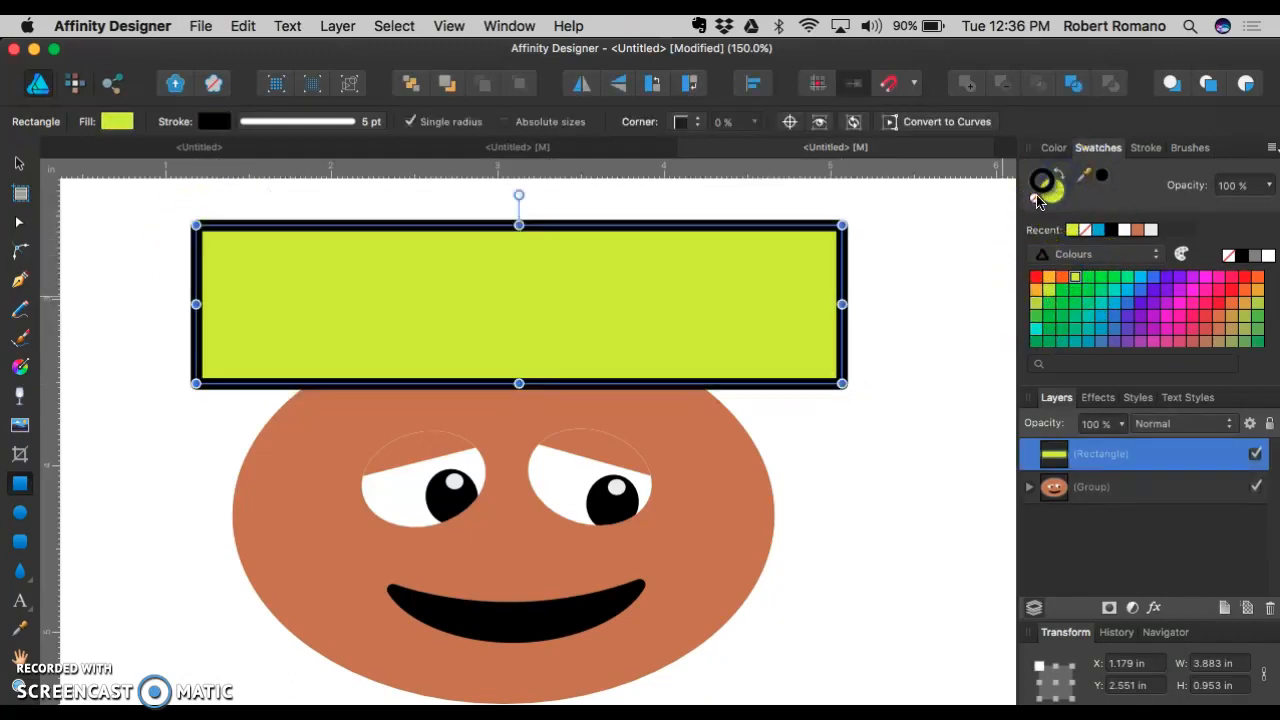
pyautogui.click(1037, 199)
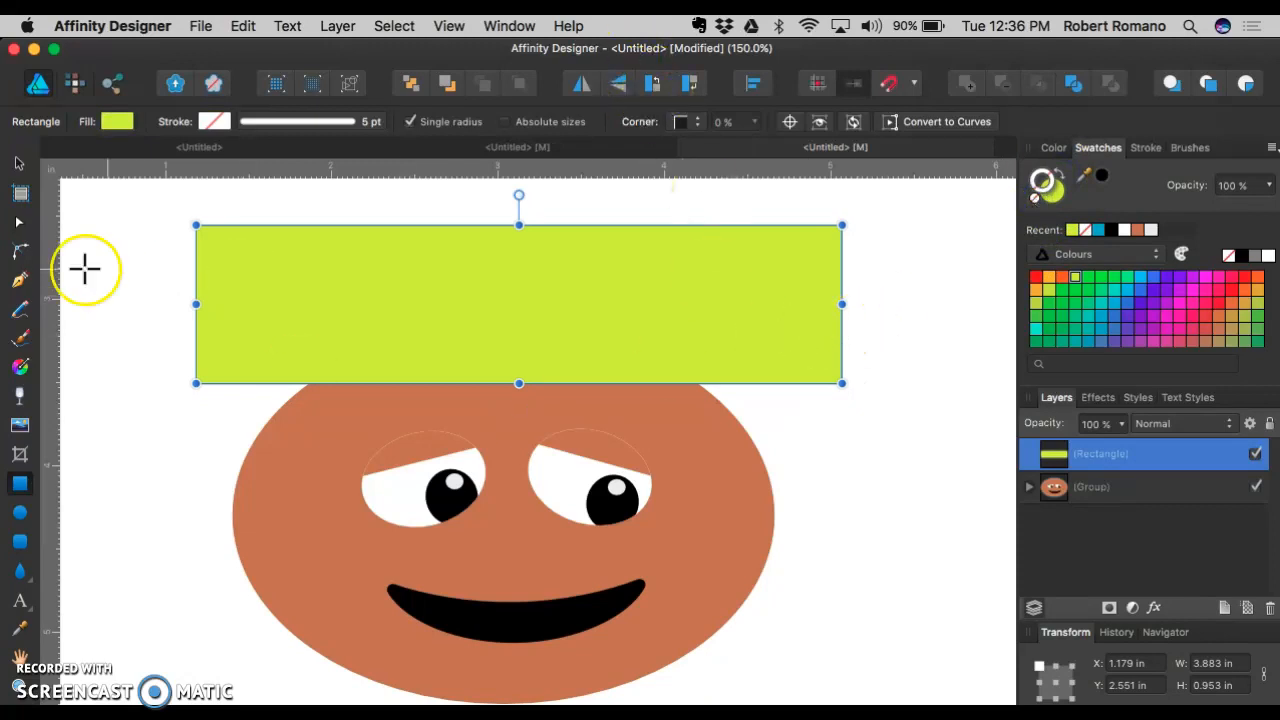
# Step: Nest the lime rectangle inside the head ellipse at the bottom of the face group, clipping it to the head's outline
pyautogui.moveTo(1118, 456); pyautogui.dragTo(1103, 561)
pyautogui.click(1026, 456)
pyautogui.click(1040, 520)
pyautogui.scroll(-3, 1100, 543)
pyautogui.scroll(2, 1103, 543)
pyautogui.moveTo(1100, 488); pyautogui.dragTo(1103, 582)
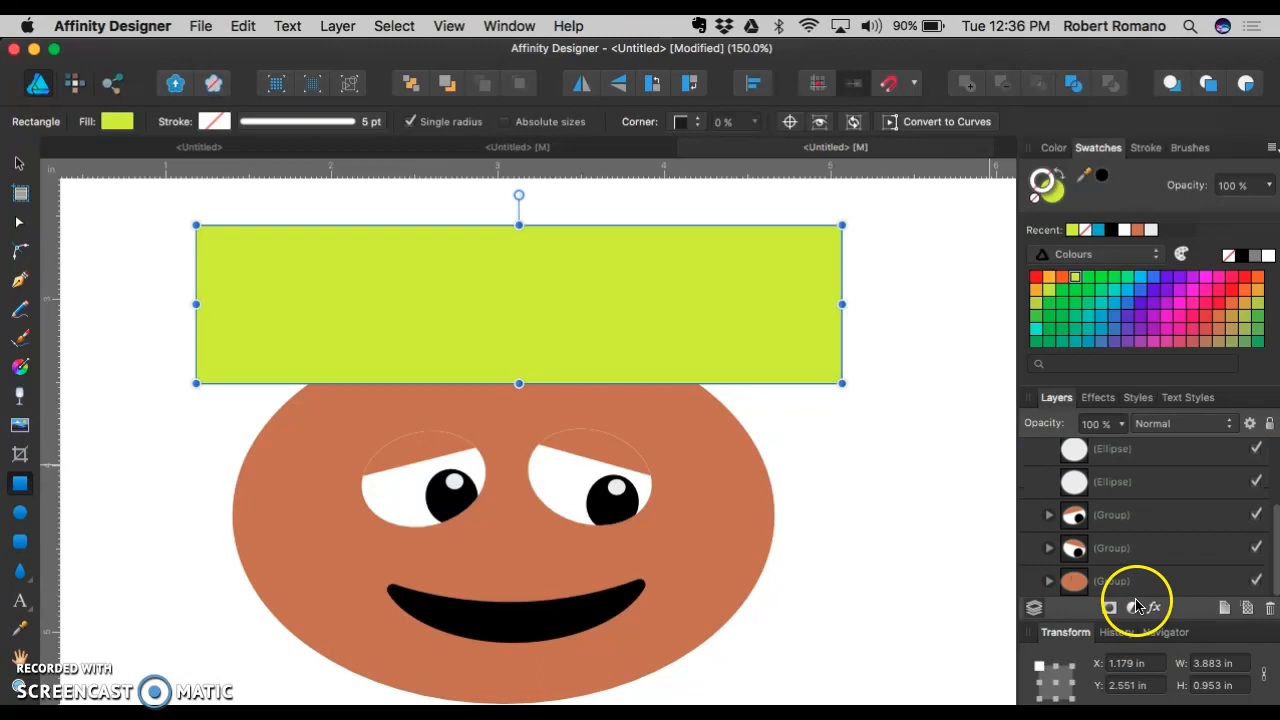
pyautogui.rightClick(1115, 580)
pyautogui.click(1052, 583)
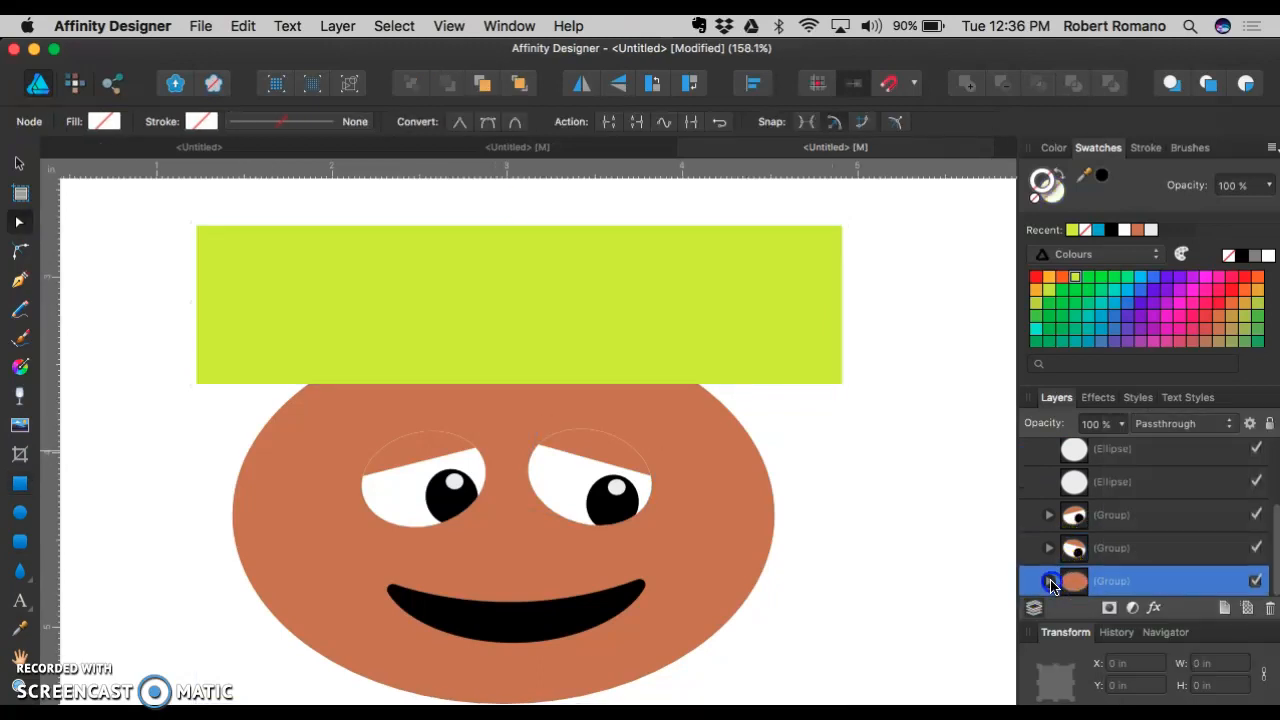
pyautogui.scroll(-1, 1123, 550)
pyautogui.click(1050, 583)
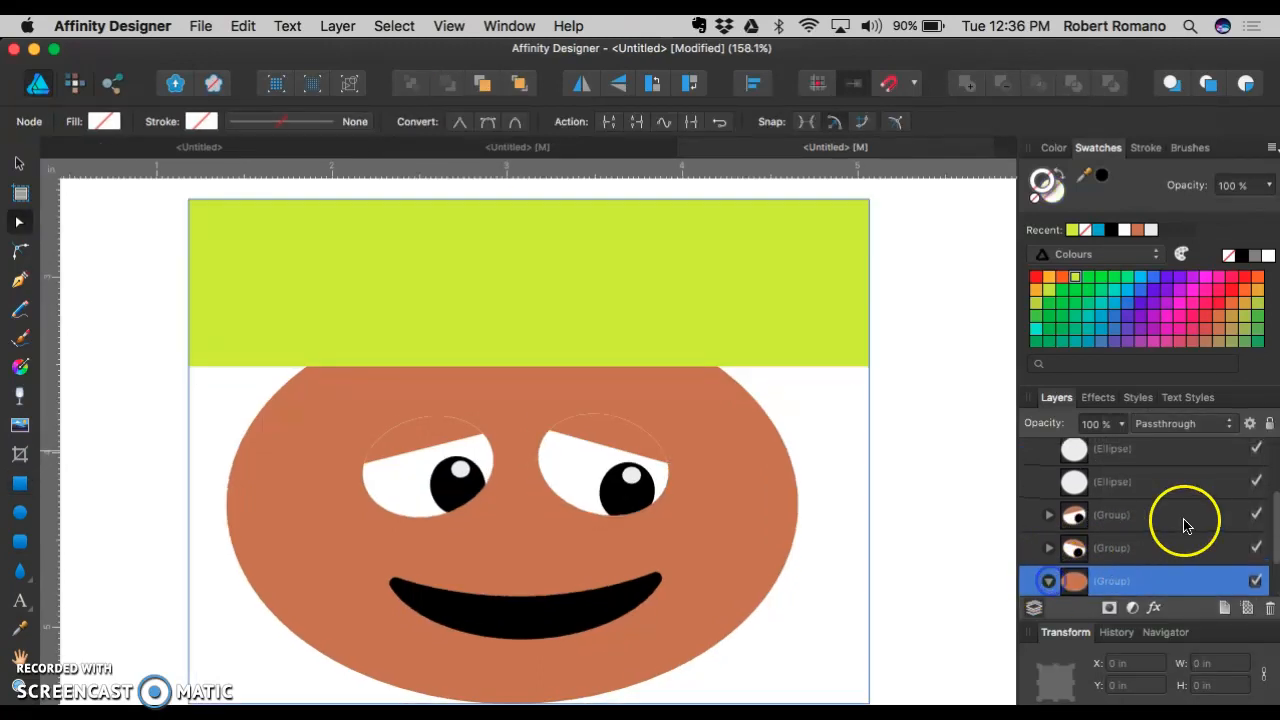
pyautogui.moveTo(1143, 551); pyautogui.dragTo(1138, 588)
pyautogui.scroll(-3, 1138, 529)
pyautogui.moveTo(1140, 545); pyautogui.dragTo(1134, 588)
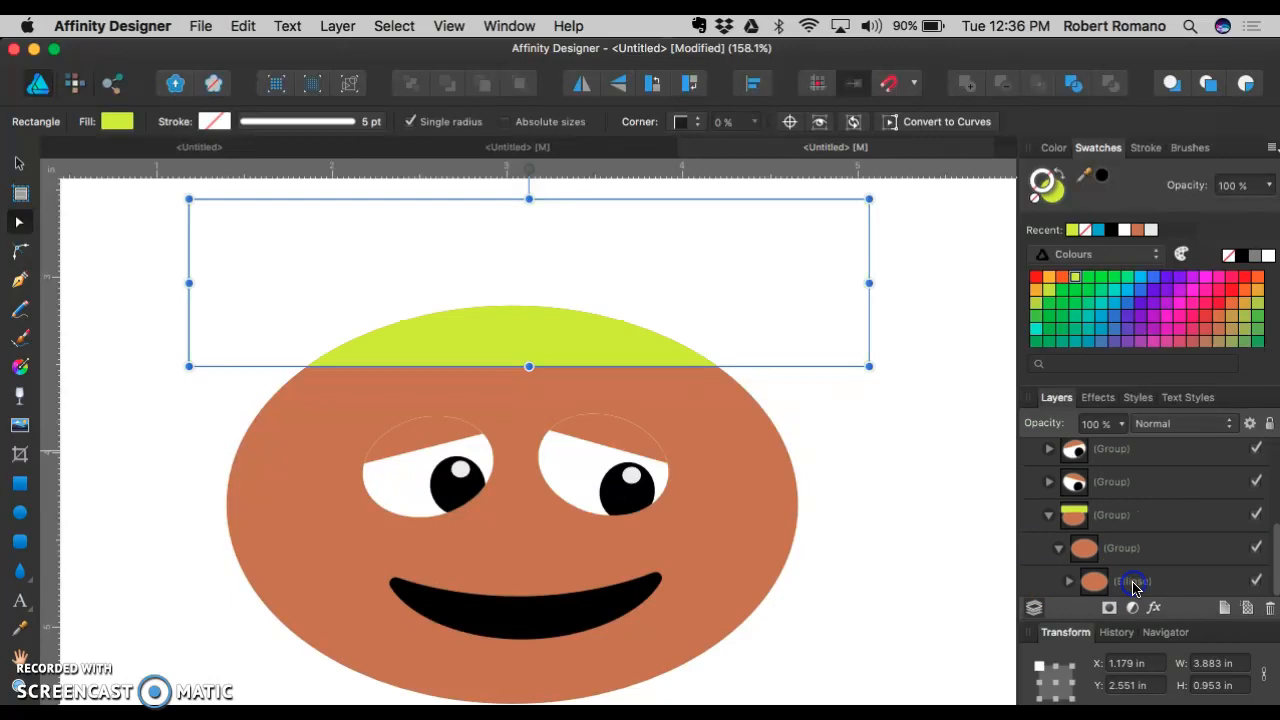
# Step: Move the clipped lime band down so it covers more of the forehead above the eyes
pyautogui.click(649, 410)
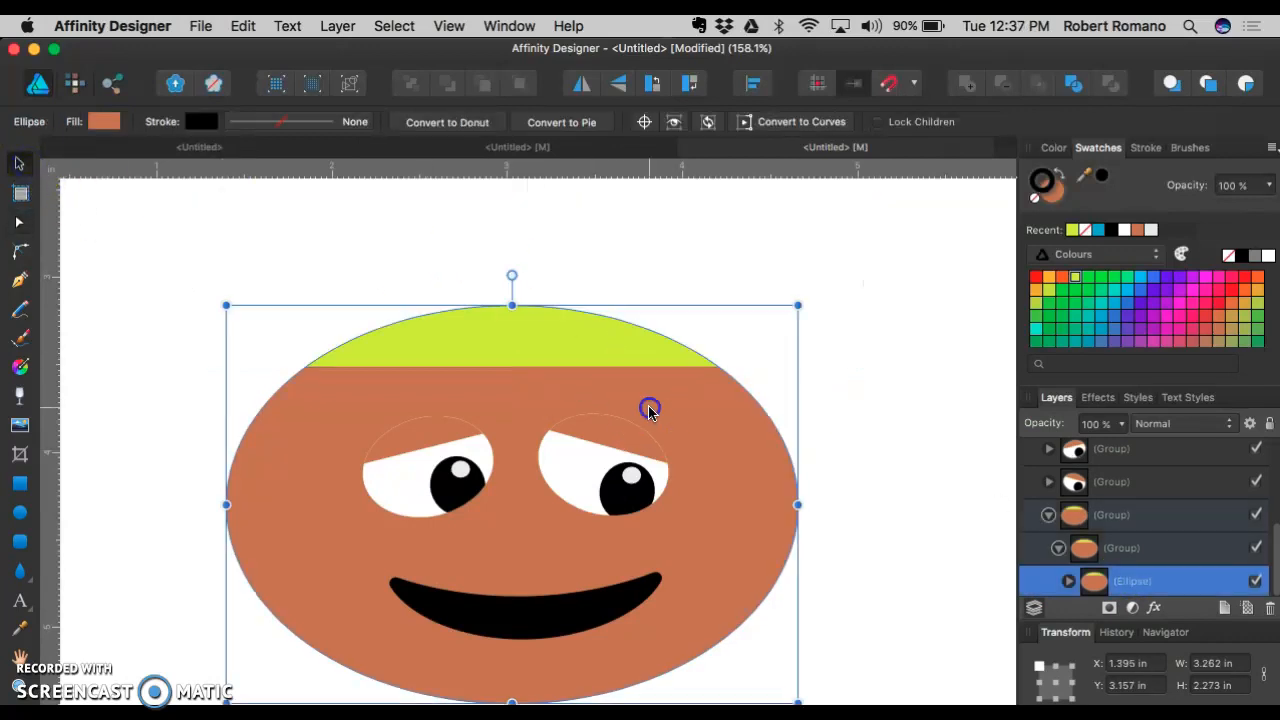
pyautogui.moveTo(564, 338); pyautogui.dragTo(559, 362)
pyautogui.click(149, 551)
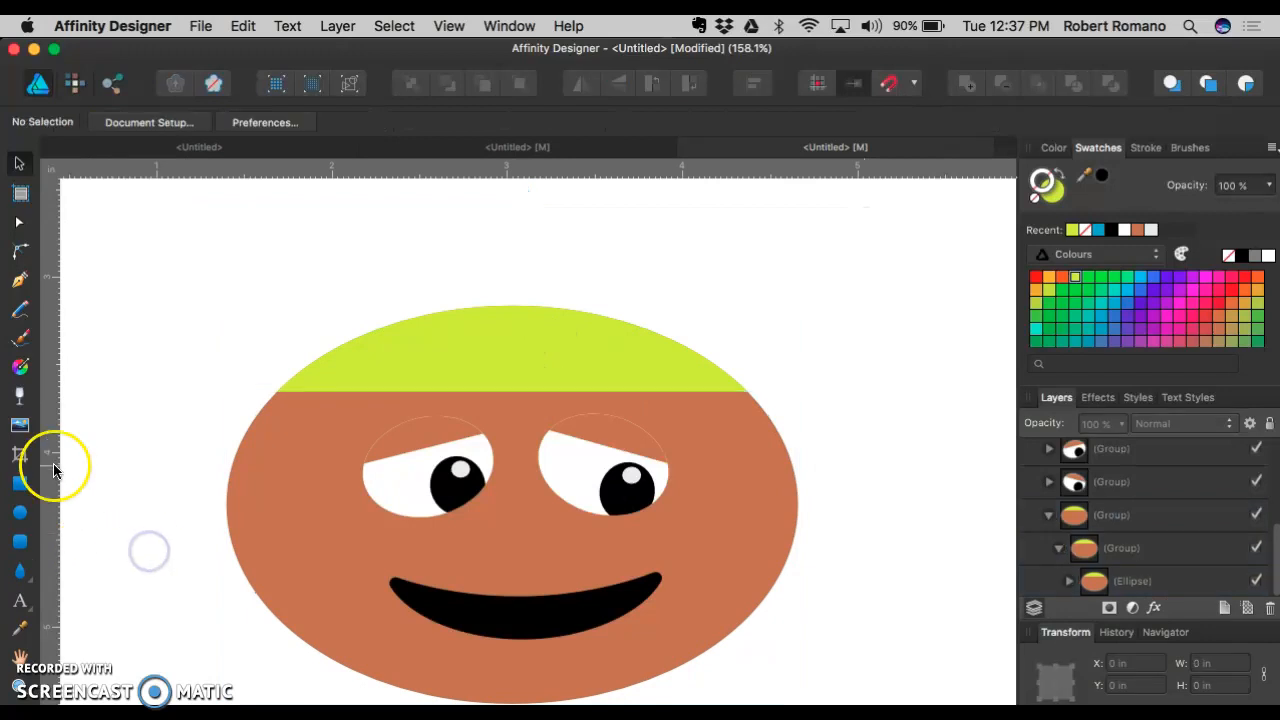
# Step: Draw a lime Tear shape about 1.2 by 2.04 in over the head's left side and rotate its tip toward the lower left
pyautogui.click(22, 577)
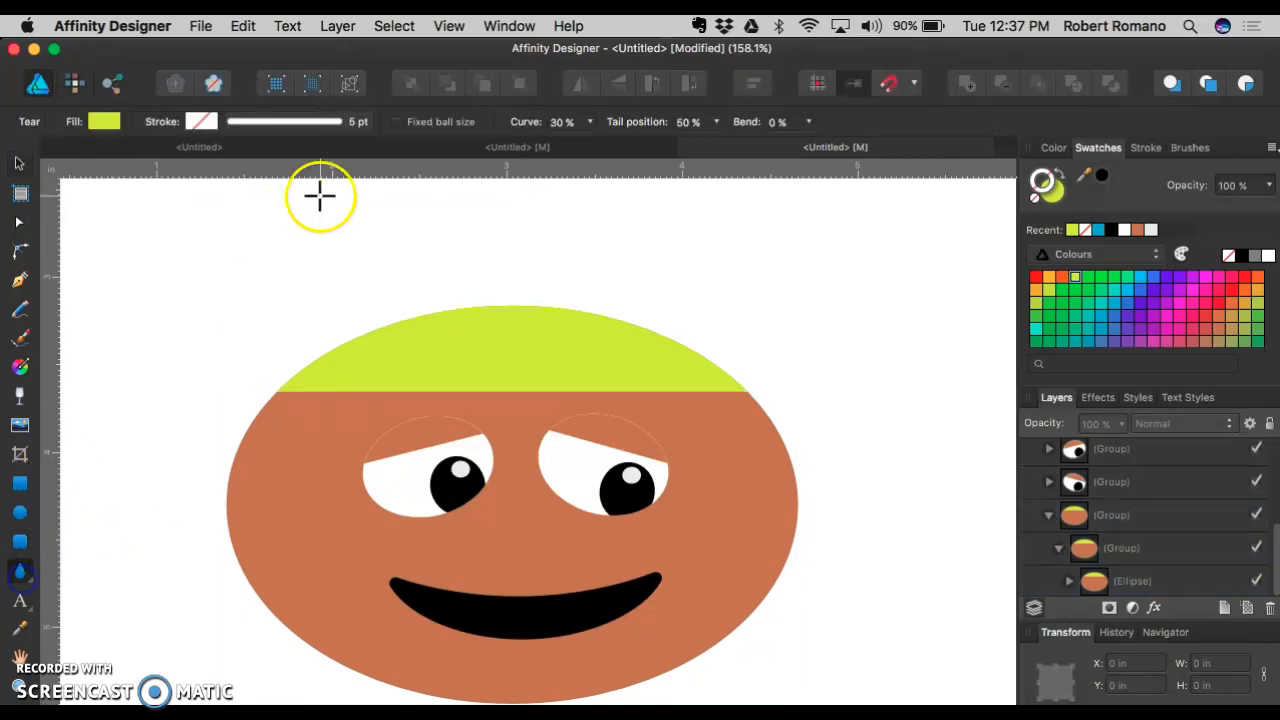
pyautogui.moveTo(157, 249); pyautogui.dragTo(371, 591)
pyautogui.moveTo(263, 220); pyautogui.dragTo(530, 320)
pyautogui.moveTo(344, 621)
pyautogui.mouseDown()
pyautogui.moveTo(214, 626)
pyautogui.moveTo(146, 577)
pyautogui.mouseUp()
# Step: Move the lime tear outward to hang as a pigtail from the upper left of the head
pyautogui.scroll(-1, 146, 577)
pyautogui.moveTo(251, 363); pyautogui.dragTo(224, 332)
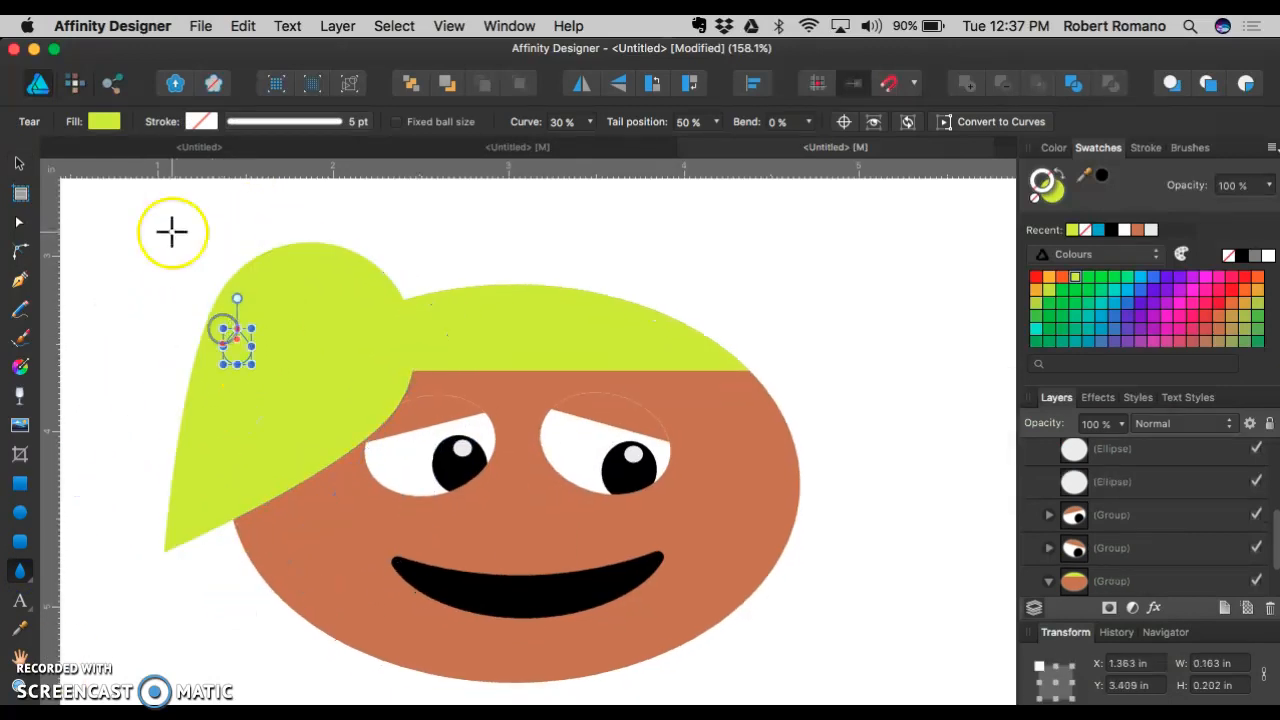
pyautogui.hotkey('ctrl', 'z')
pyautogui.moveTo(347, 391); pyautogui.dragTo(280, 376)
pyautogui.press('super+1')
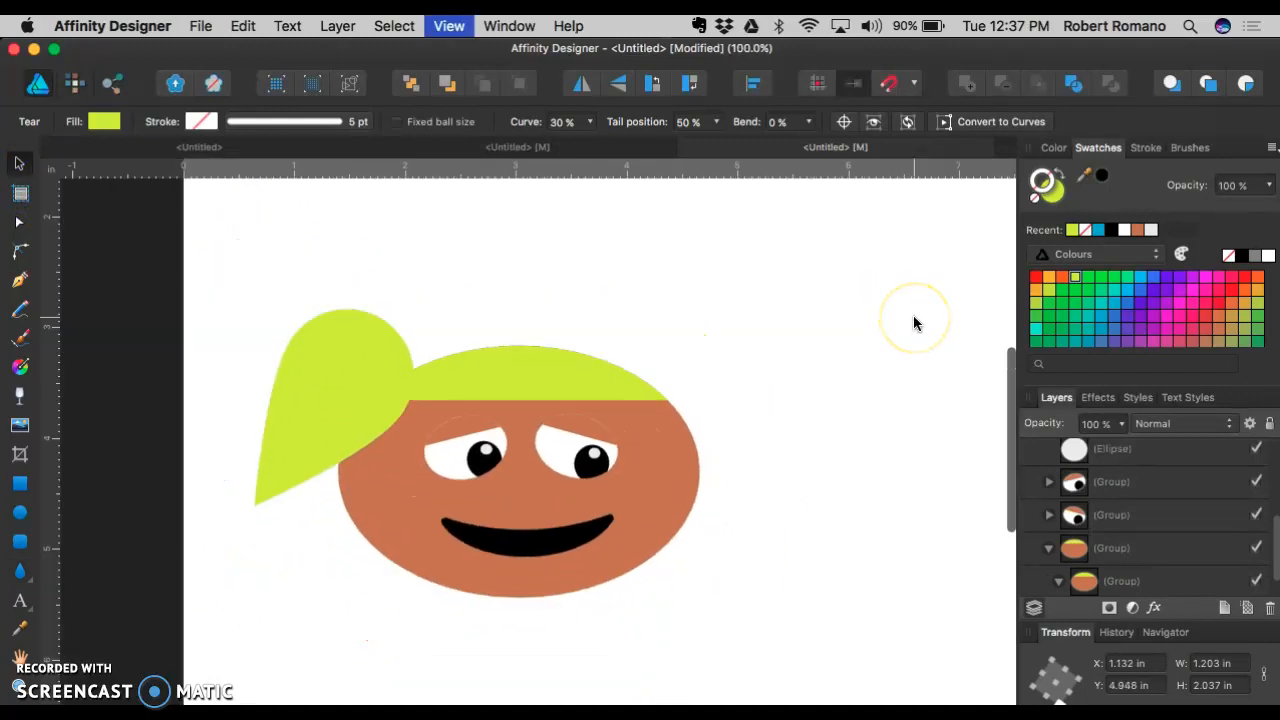
pyautogui.click(913, 315)
# Step: Duplicate the pigtail, rotate the copy to about -128.1°, and place it on the upper right of the head
pyautogui.click(324, 403)
pyautogui.press('super+j')
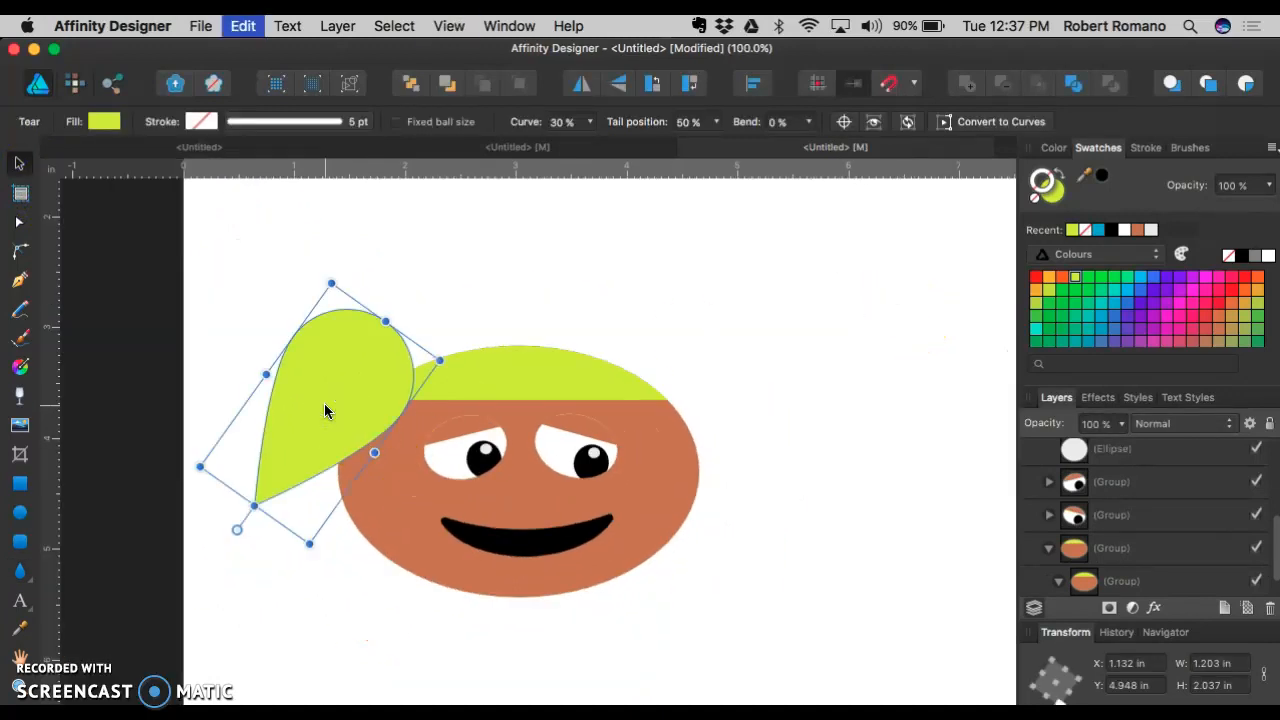
pyautogui.moveTo(324, 405); pyautogui.dragTo(729, 400)
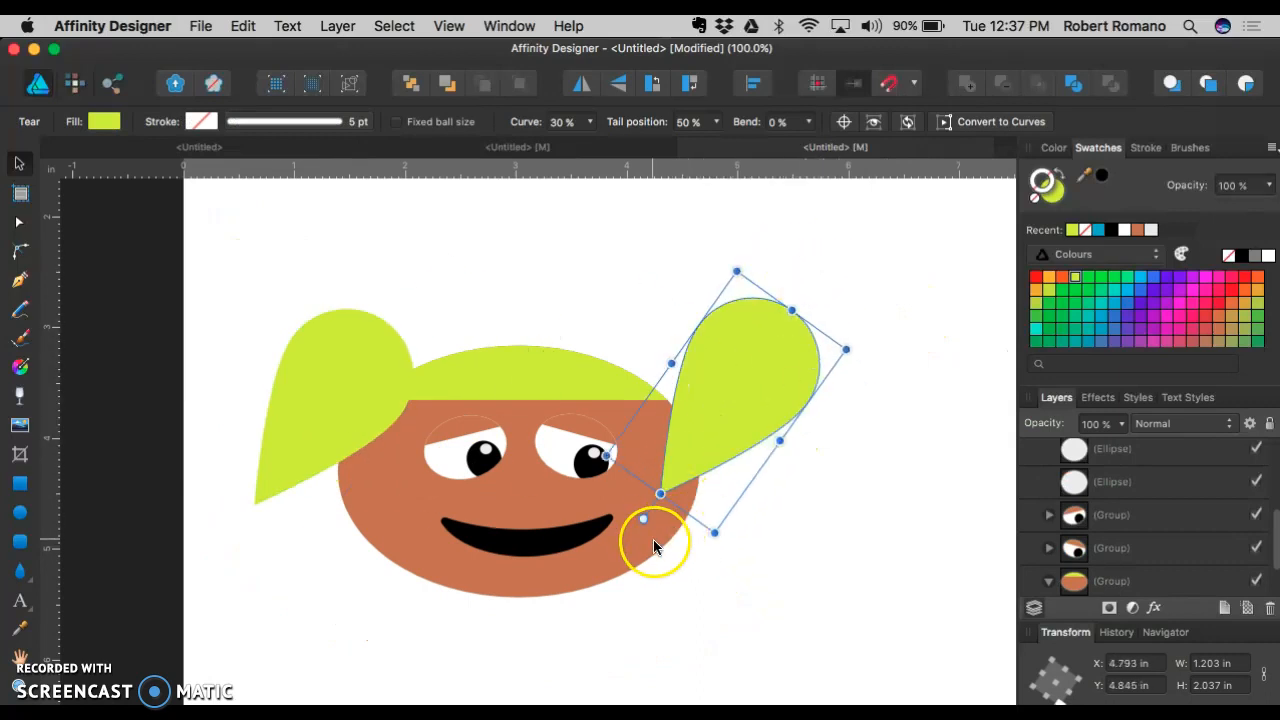
pyautogui.moveTo(645, 518); pyautogui.dragTo(863, 503)
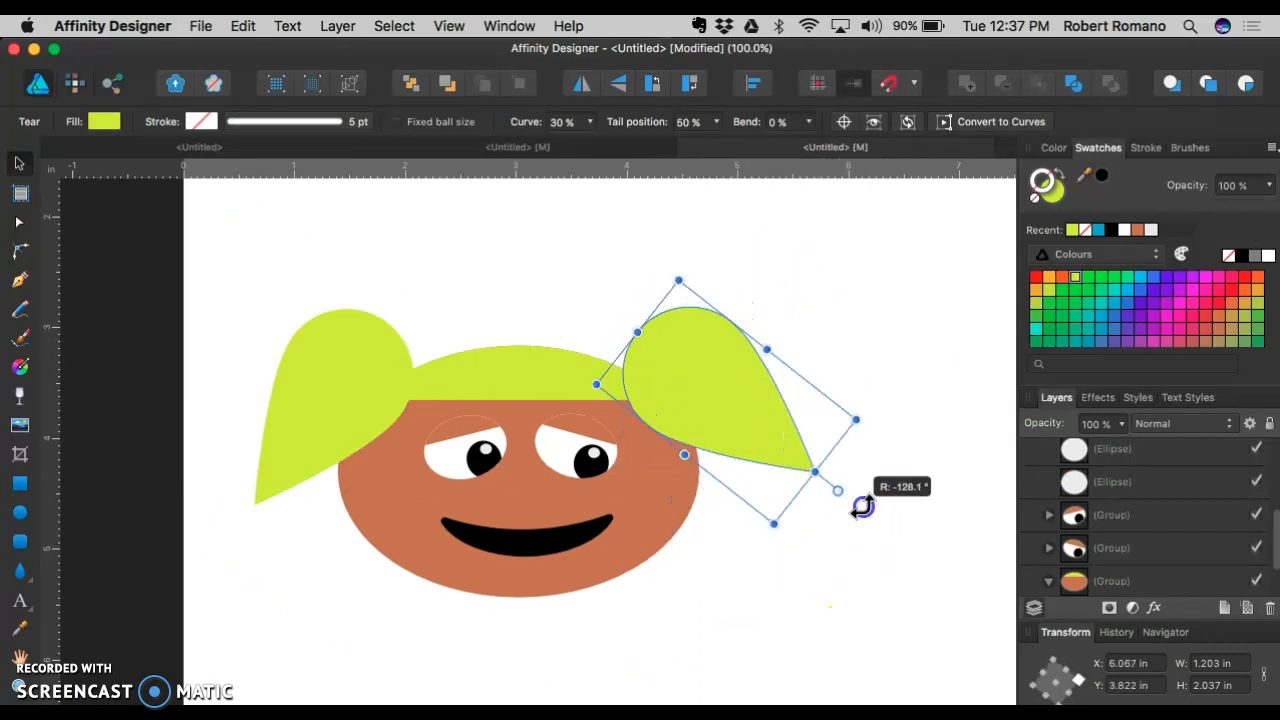
pyautogui.moveTo(708, 416); pyautogui.dragTo(673, 390)
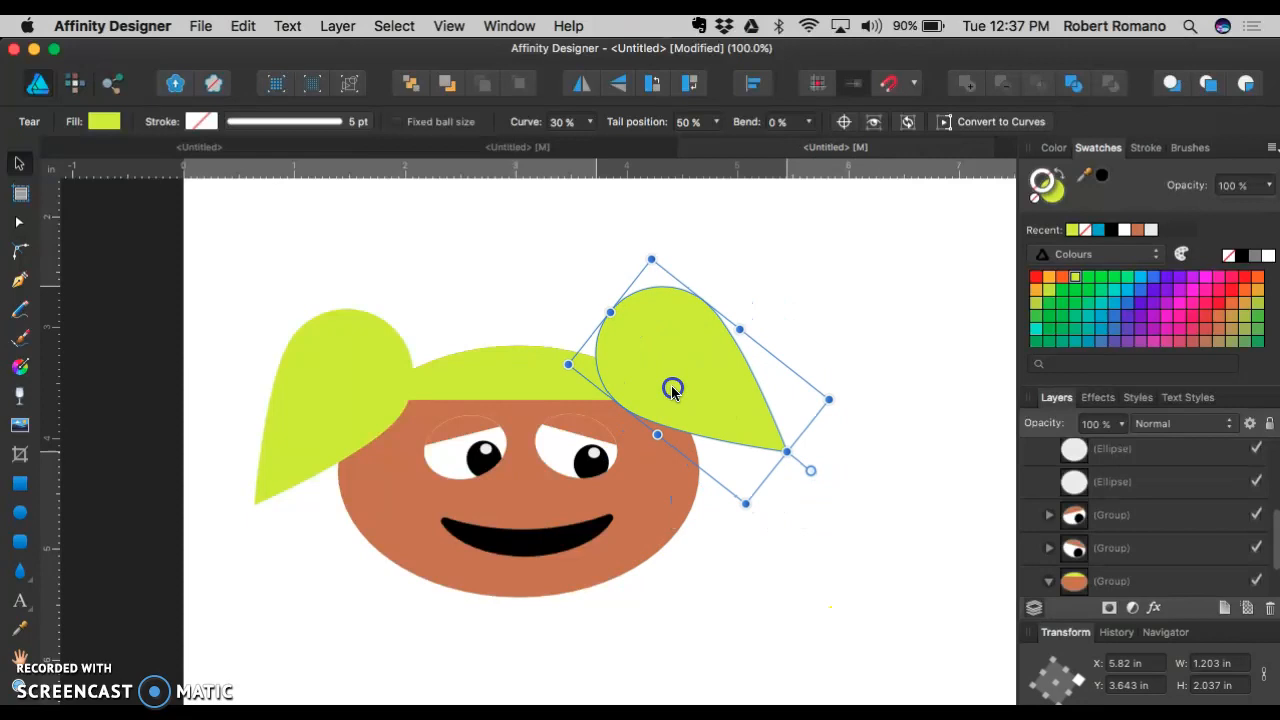
pyautogui.click(652, 651)
# Step: Move both tear pigtails to the bottom of the layer stack, behind the face group
pyautogui.click(312, 395)
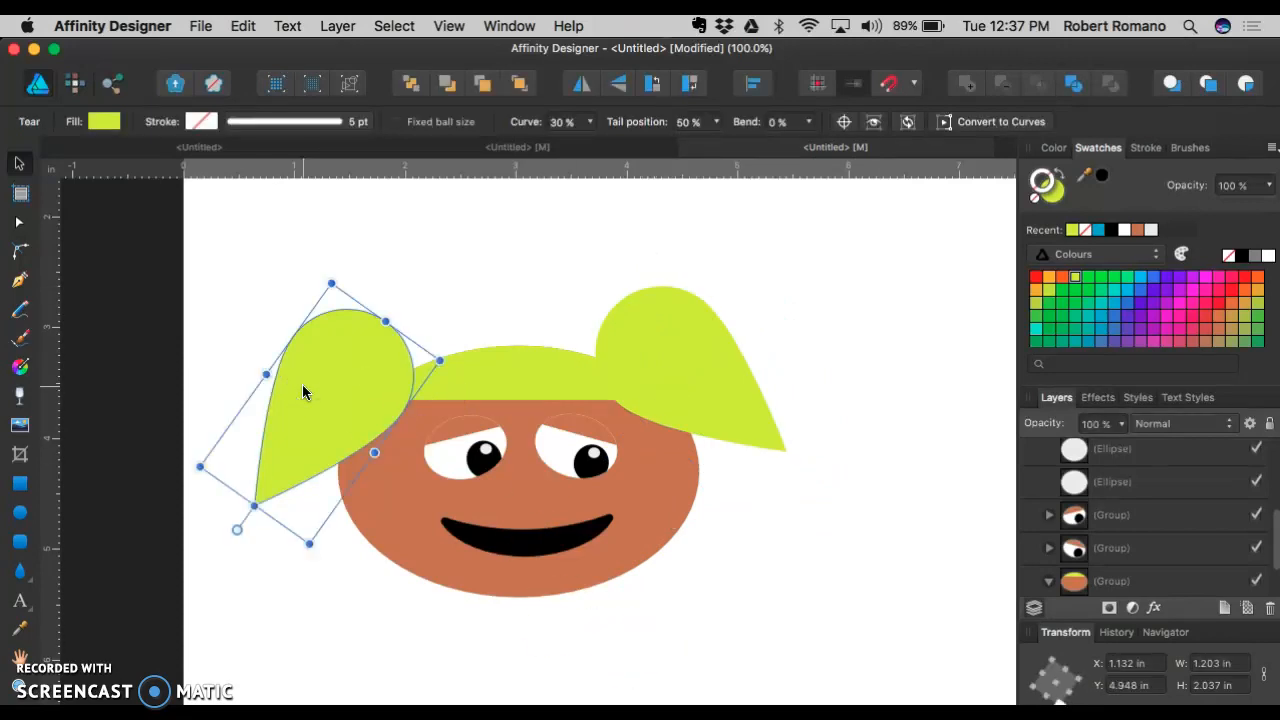
pyautogui.click(826, 506)
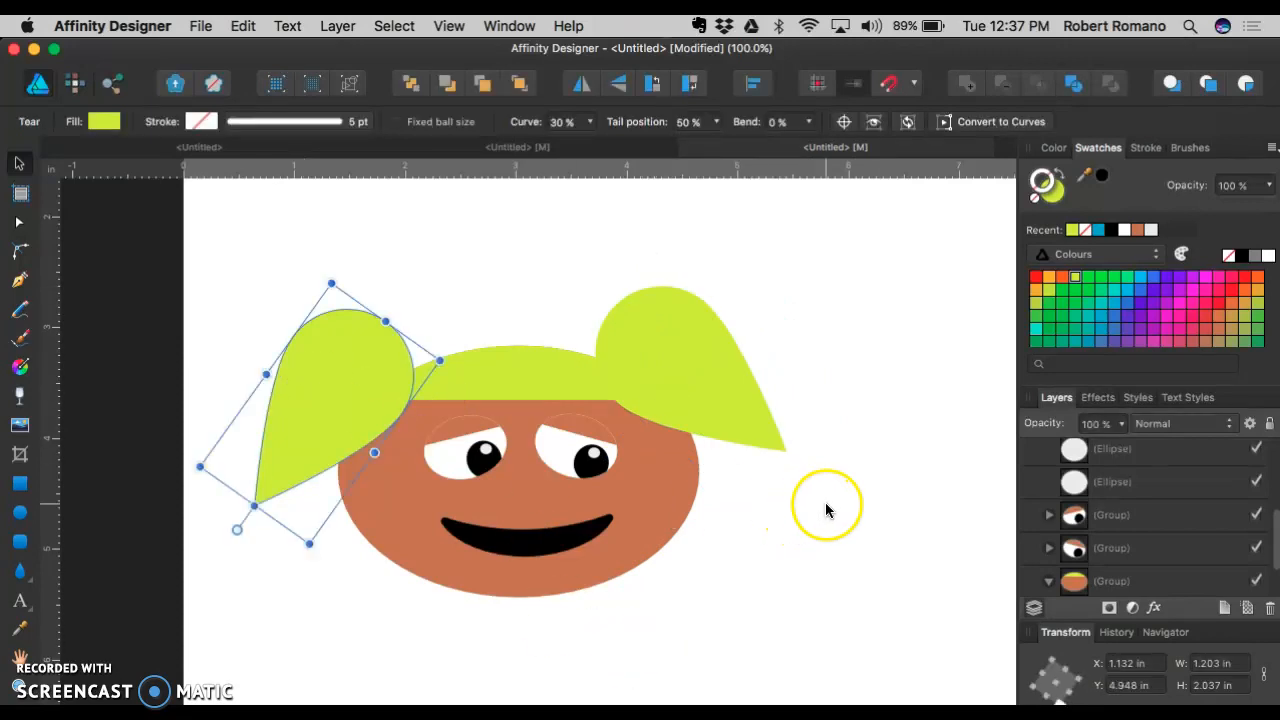
pyautogui.click(735, 543)
pyautogui.scroll(5, 1160, 520)
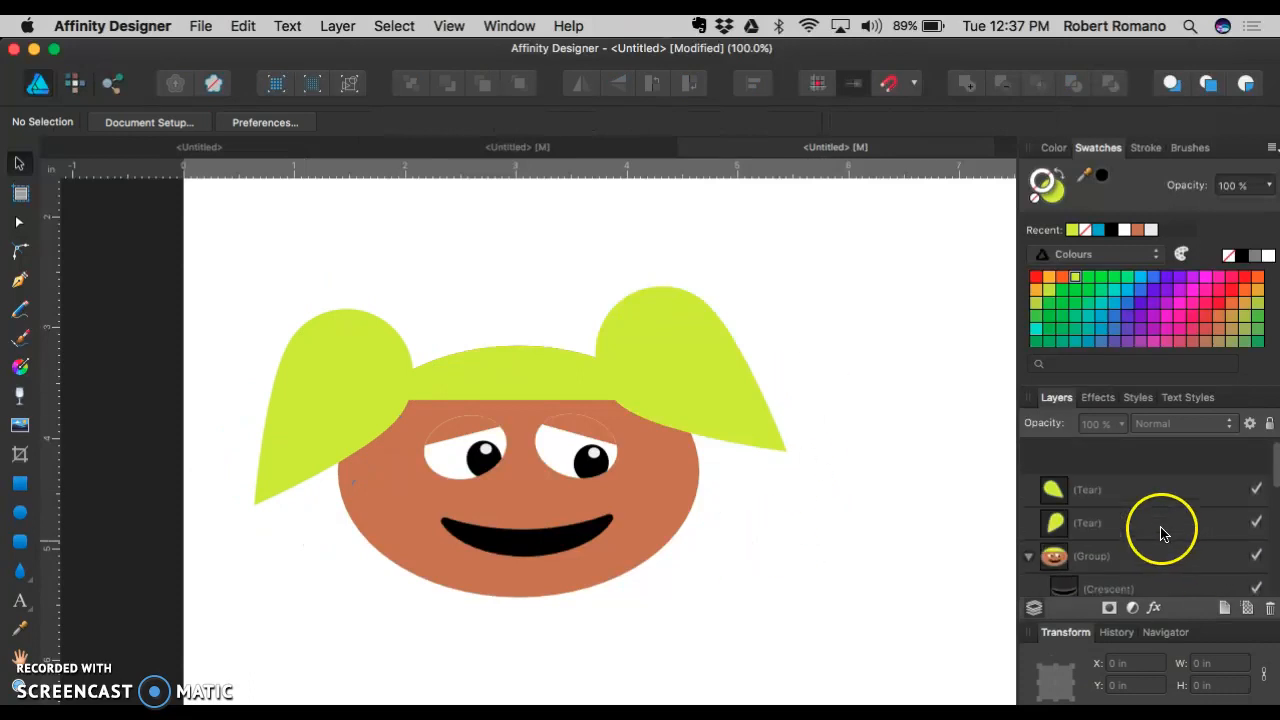
pyautogui.click(1123, 486)
pyautogui.keyDown('shift'); pyautogui.click(1125, 470); pyautogui.keyUp('shift')
pyautogui.moveTo(1123, 486); pyautogui.dragTo(983, 575)
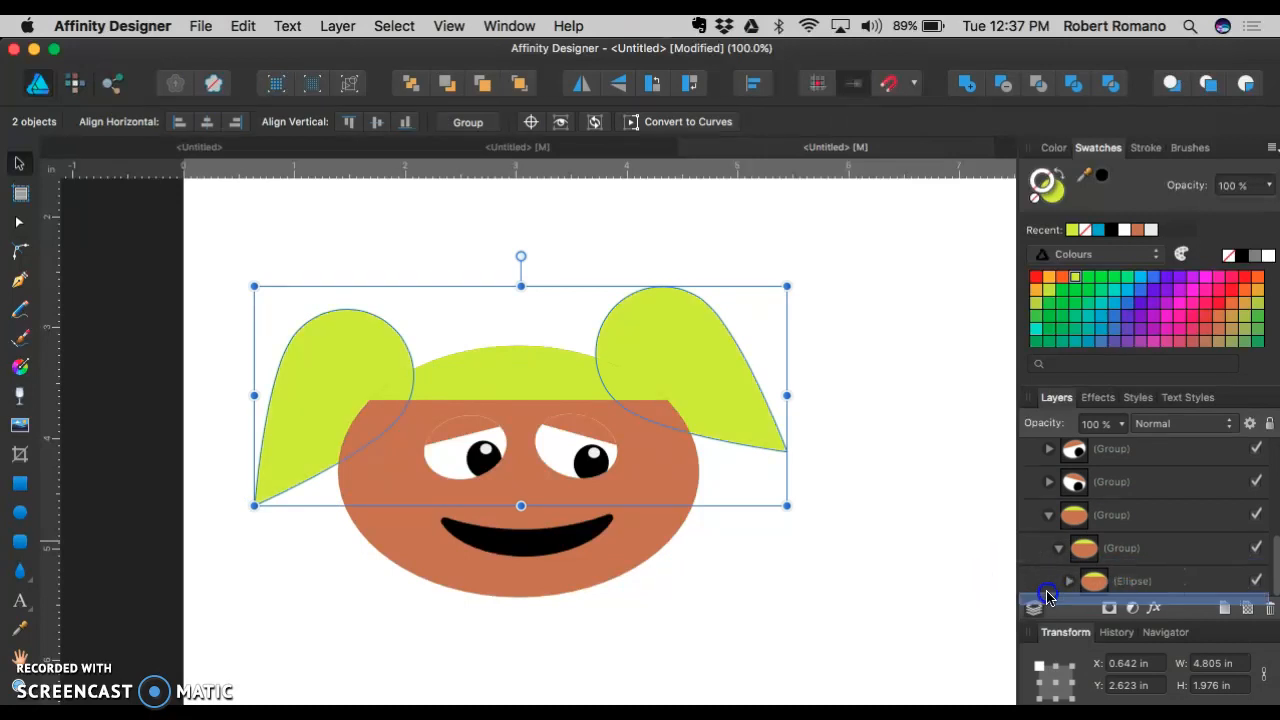
pyautogui.click(163, 300)
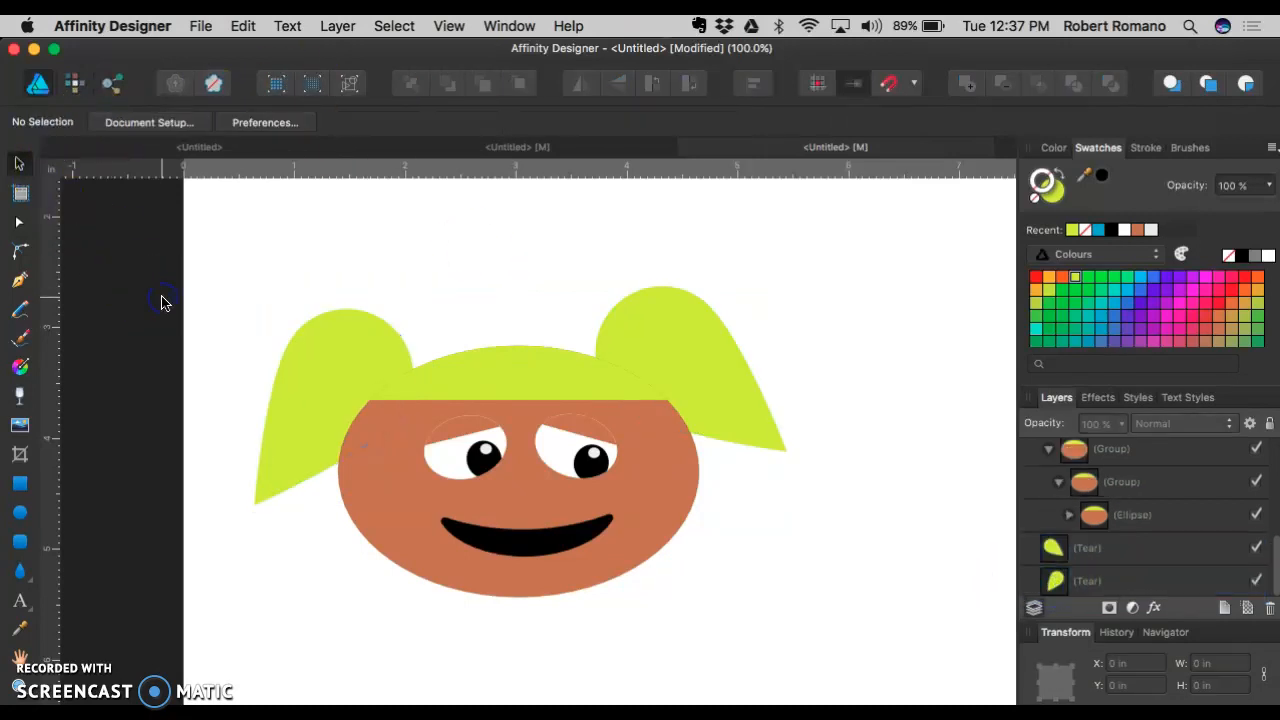
pyautogui.scroll(-5, 163, 300)
pyautogui.click(613, 279)
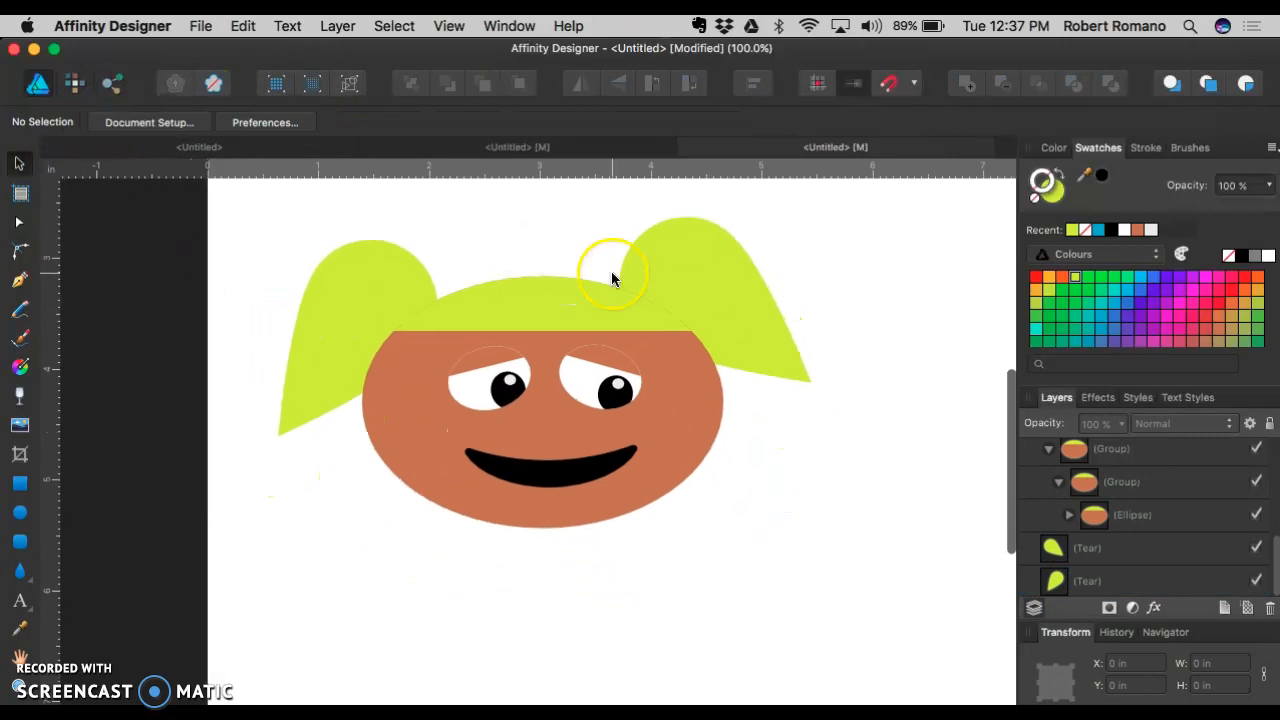
pyautogui.click(736, 284)
pyautogui.click(754, 440)
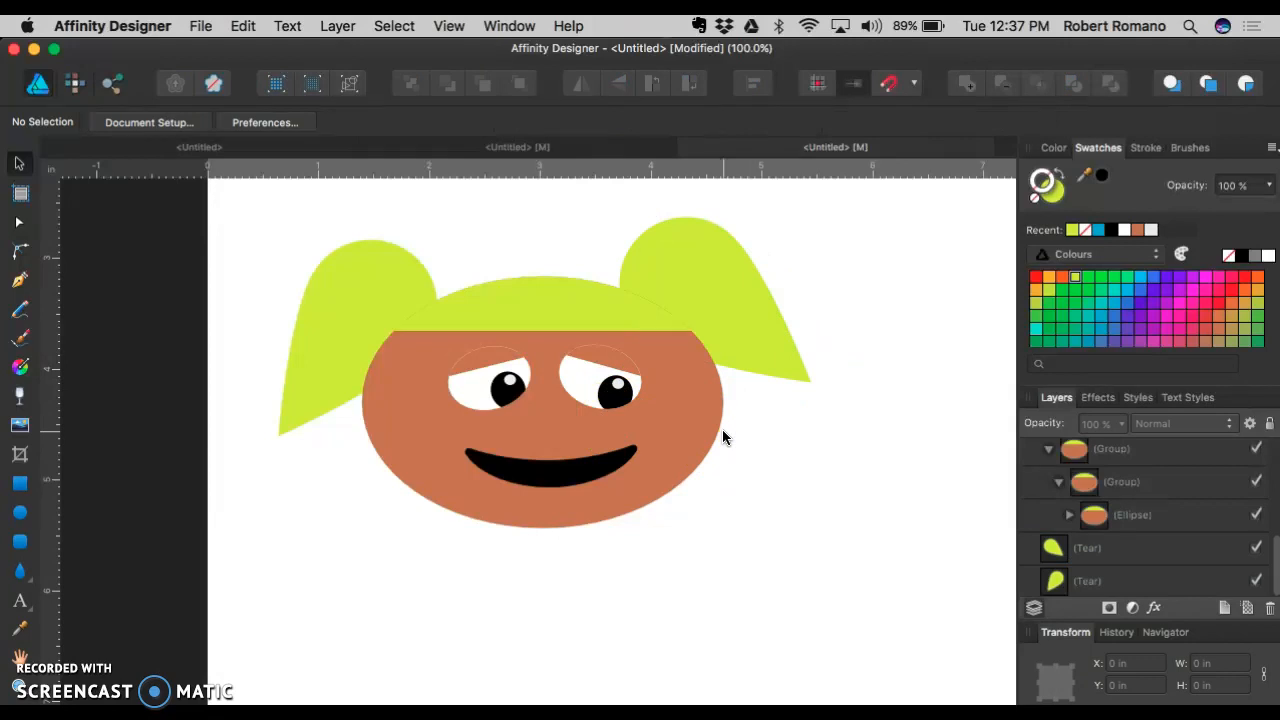
# Step: Draw a shallow upward-curving nose line about 0.66 in wide with the Pen tool, midway between the eyes and the smile
pyautogui.press('super+plus')
pyautogui.press('super+plus')
pyautogui.scroll(1, 722, 437)
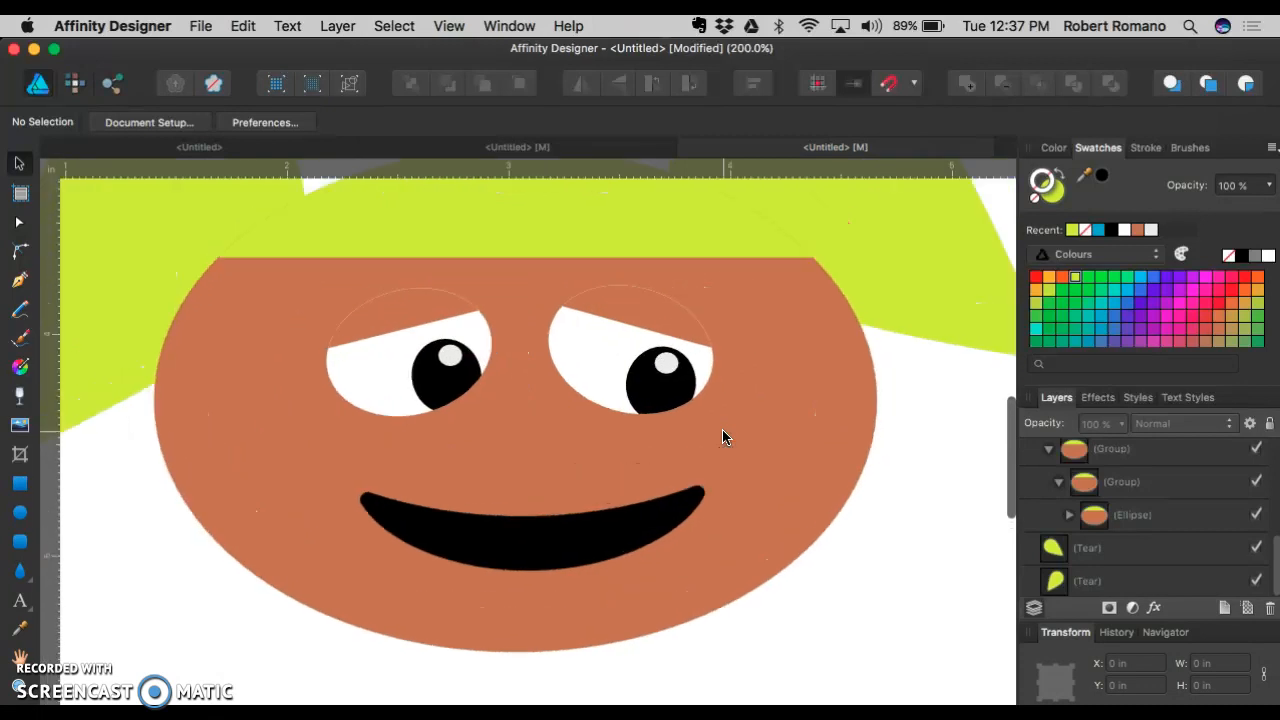
pyautogui.click(21, 513)
pyautogui.click(22, 281)
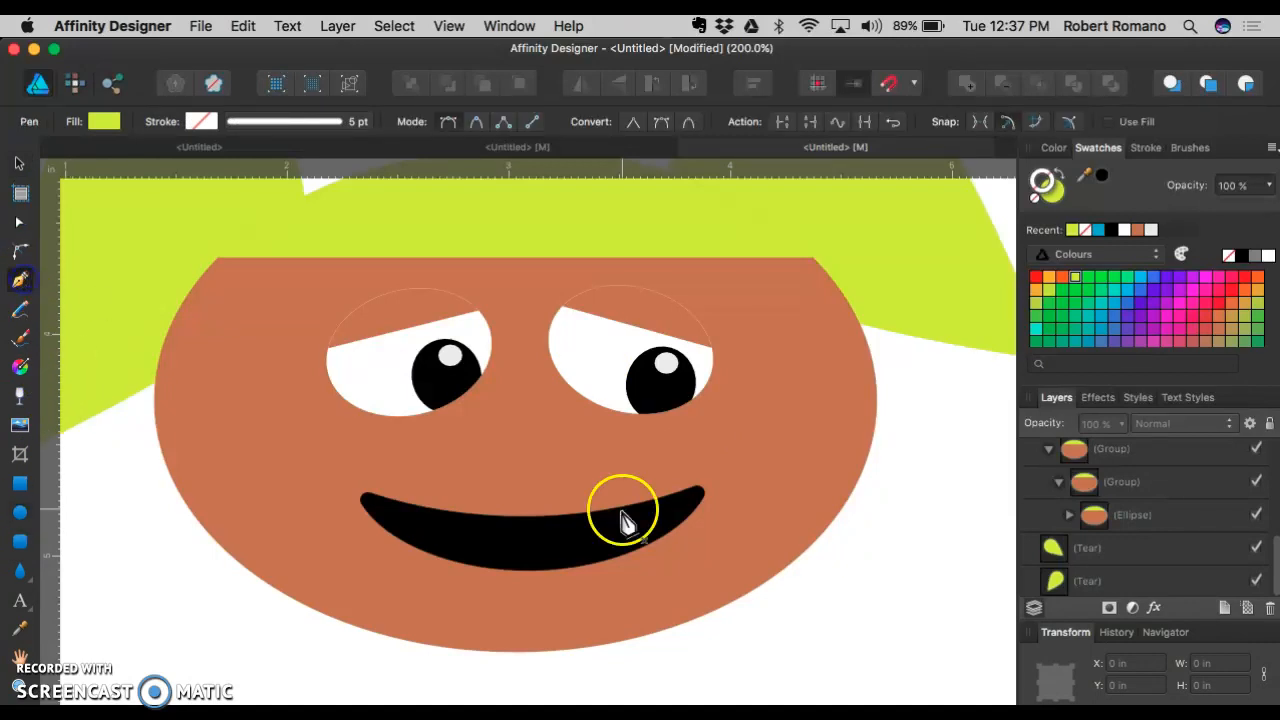
pyautogui.click(463, 437)
pyautogui.moveTo(610, 444); pyautogui.dragTo(675, 406)
pyautogui.moveTo(675, 346); pyautogui.dragTo(753, 353)
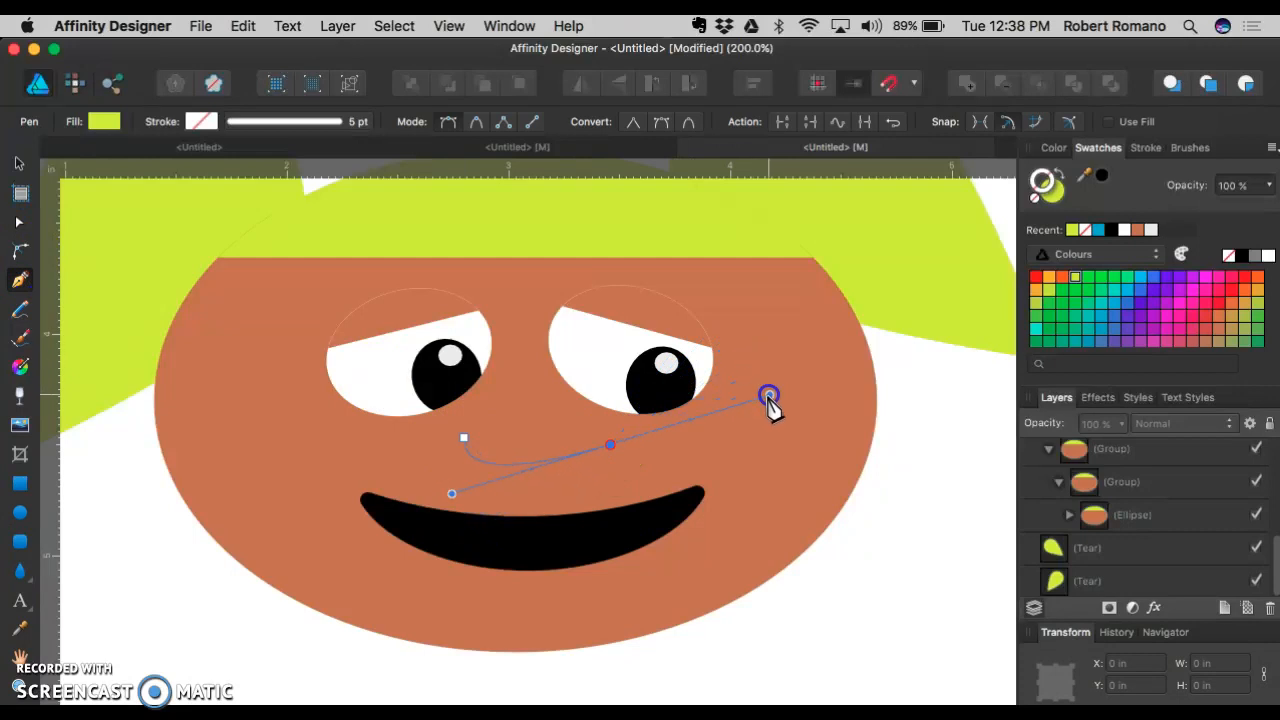
pyautogui.moveTo(692, 380); pyautogui.dragTo(695, 383)
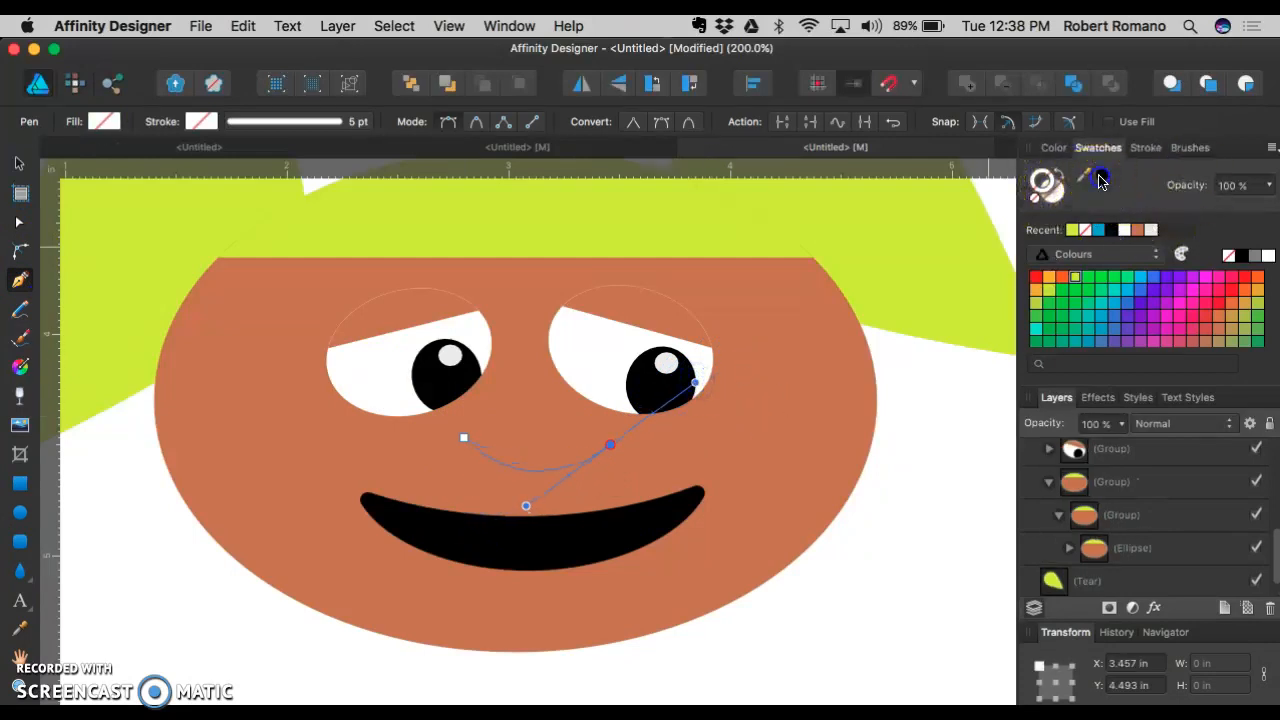
# Step: Give the nose curve a black stroke and deselect it
pyautogui.click(1101, 175)
pyautogui.click(20, 160)
pyautogui.click(141, 522)
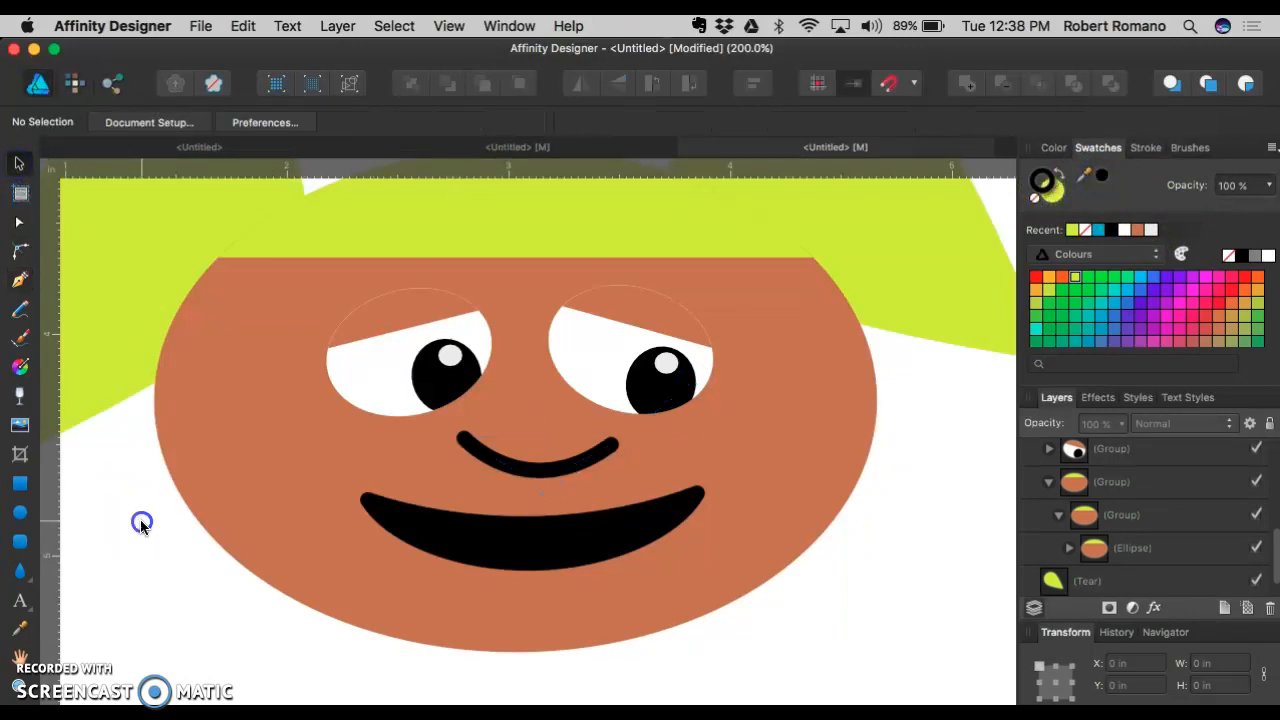
# Step: Rotate the nose curve very slightly clockwise to adjust its tilt above the mouth
pyautogui.hscroll(-3, 156, 528)
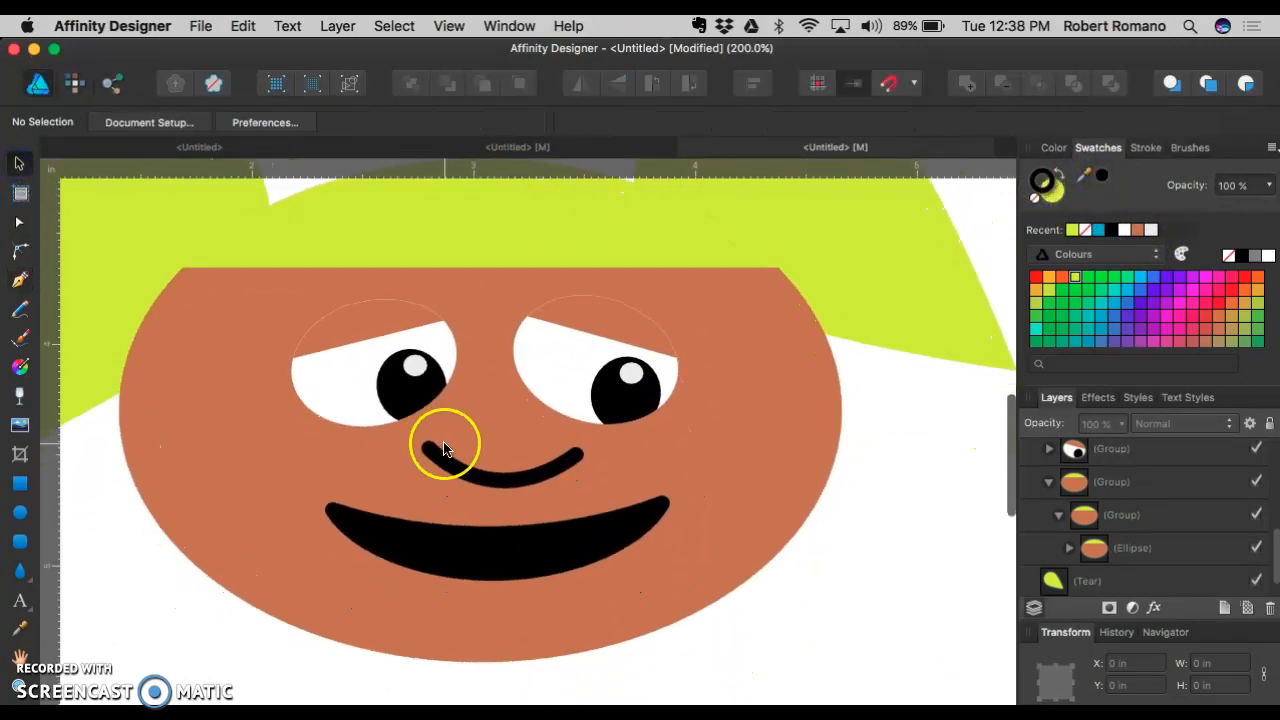
pyautogui.click(470, 473)
pyautogui.moveTo(491, 421); pyautogui.dragTo(497, 416)
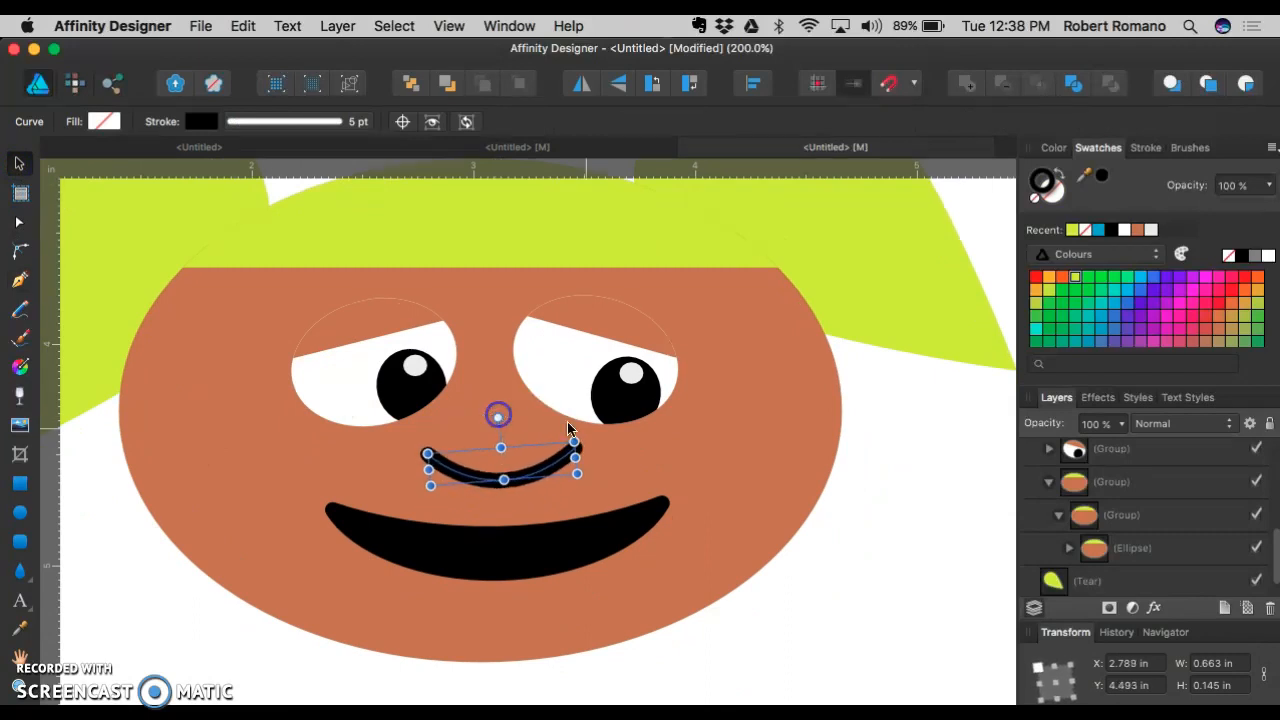
pyautogui.click(791, 631)
pyautogui.scroll(-3, 791, 635)
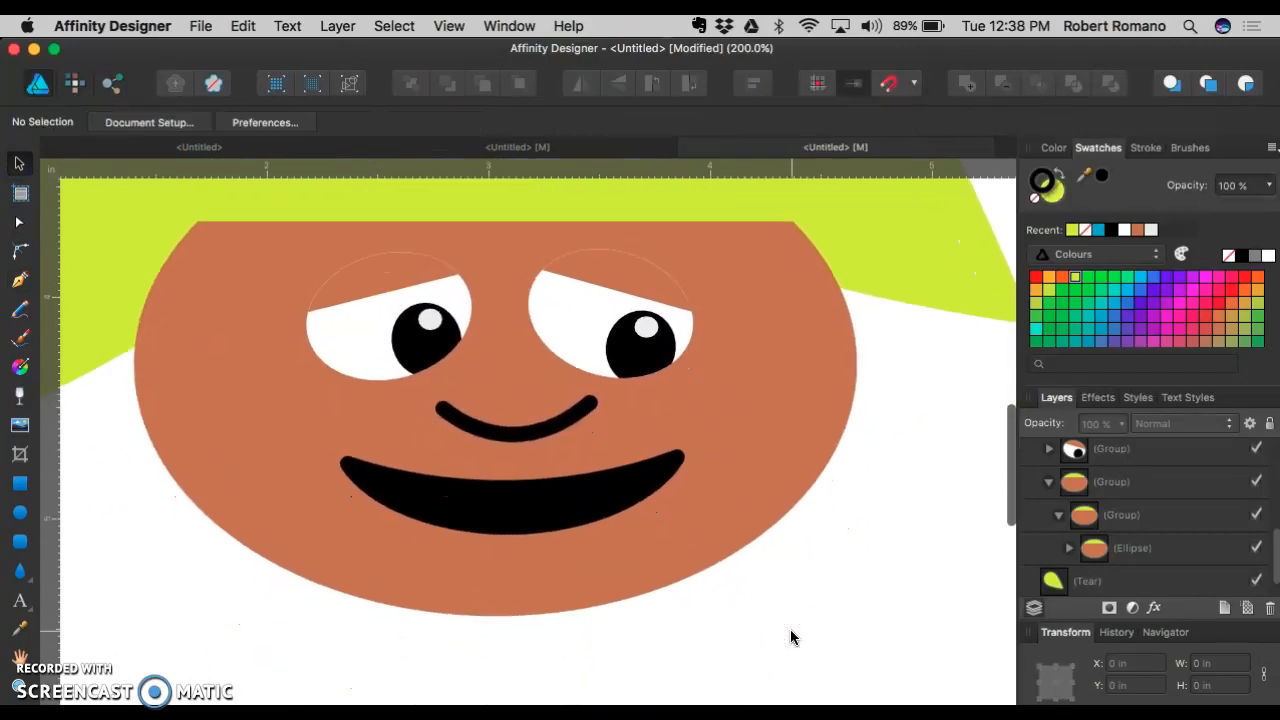
# Step: Give the smile crescent a light grey fill for the teeth while keeping its outline black
pyautogui.click(20, 486)
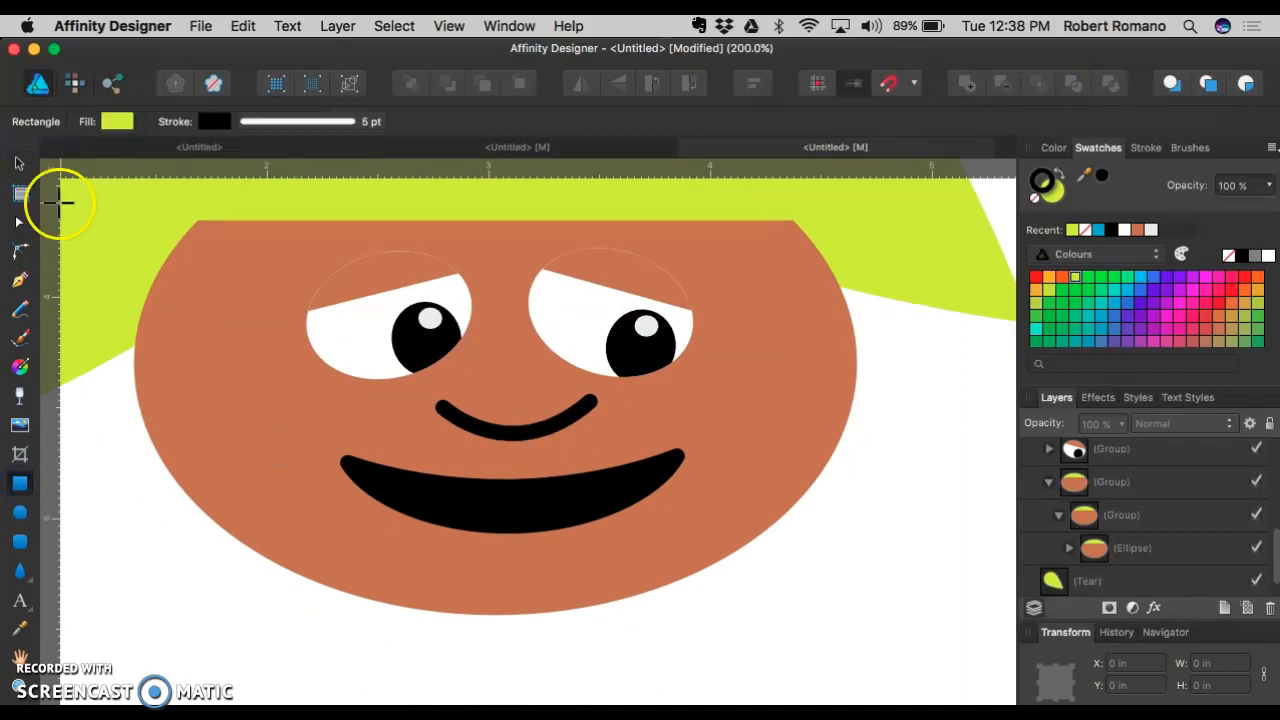
pyautogui.click(1152, 227)
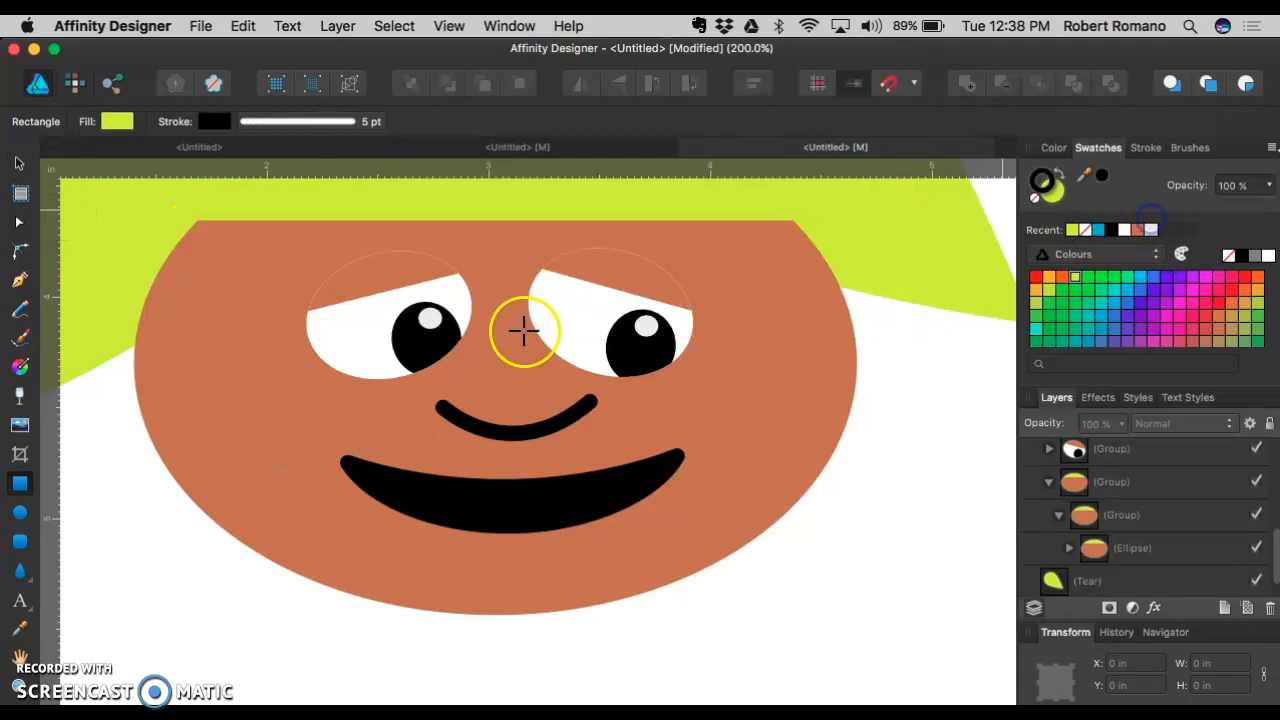
pyautogui.scroll(-3, 1077, 511)
pyautogui.scroll(10, 1078, 514)
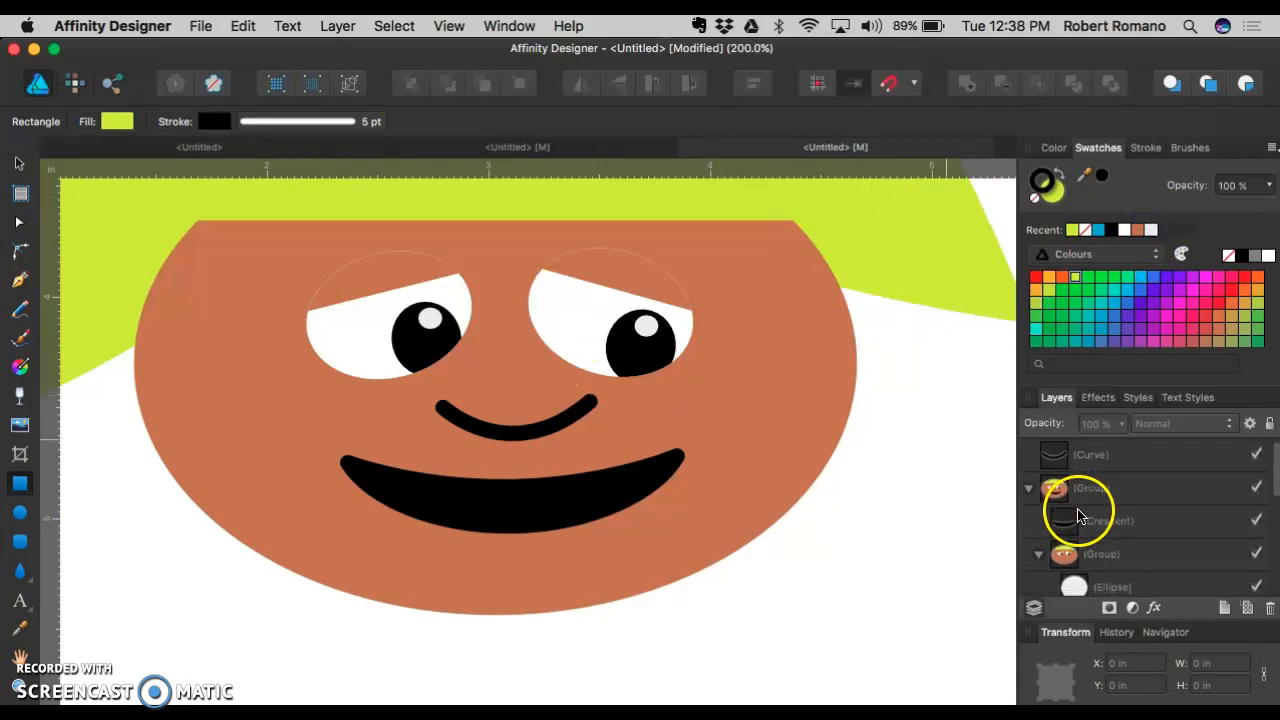
pyautogui.click(1078, 514)
pyautogui.moveTo(371, 443); pyautogui.dragTo(631, 468)
pyautogui.press('super+z')
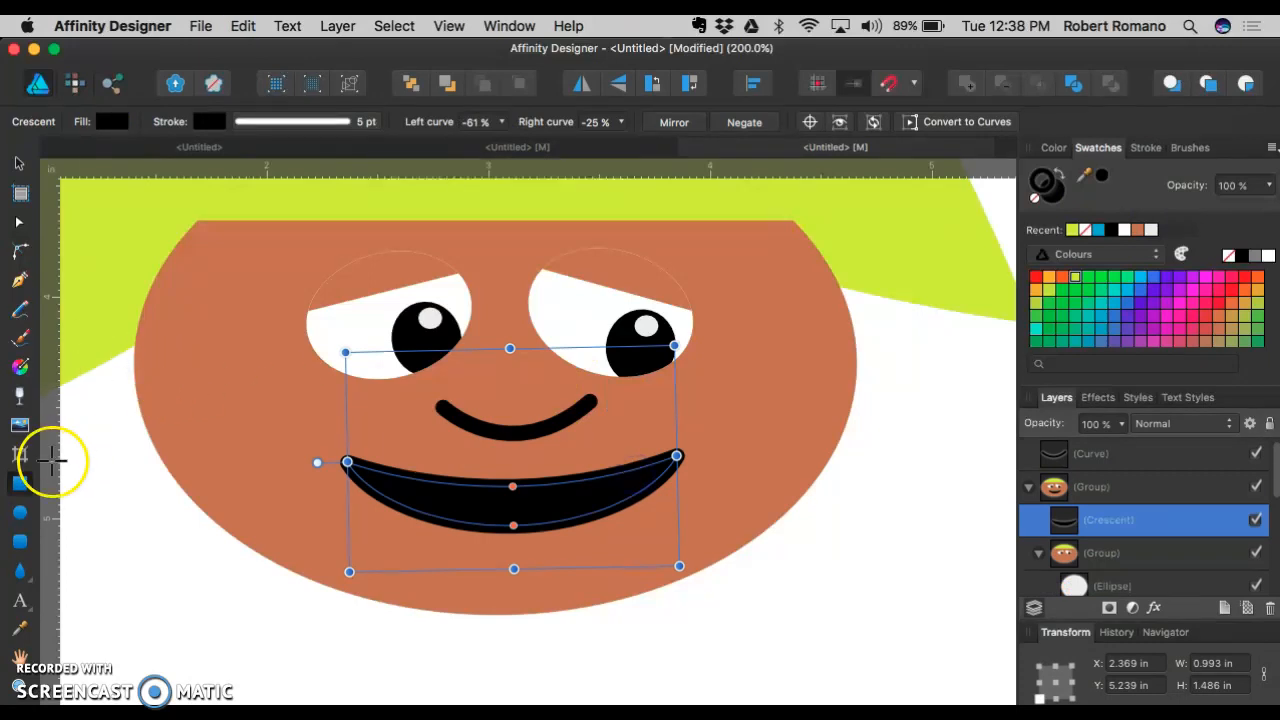
pyautogui.click(1124, 230)
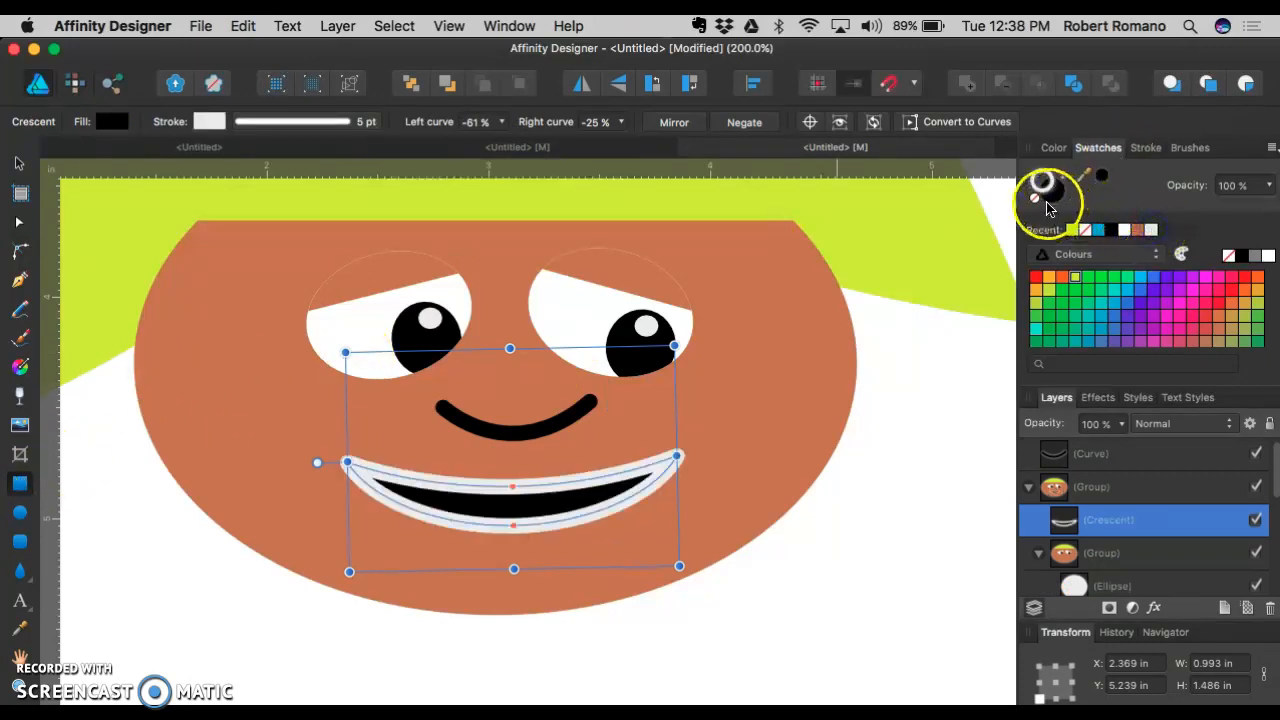
pyautogui.click(1058, 177)
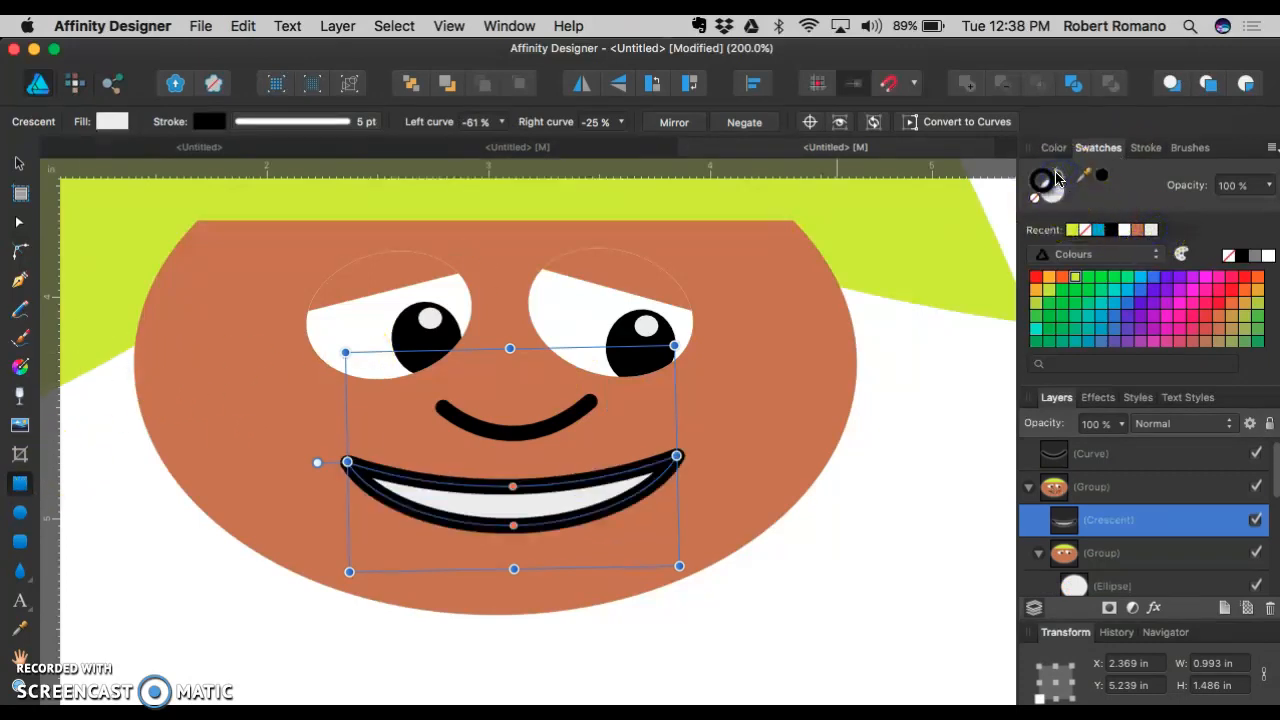
pyautogui.click(571, 531)
pyautogui.click(20, 165)
pyautogui.click(114, 568)
# Step: Draw a straight horizontal line about 1.28 in long across the teeth with the Pen tool and set its stroke width to 0.3 pt
pyautogui.press('super+equal')
pyautogui.press('super+equal')
pyautogui.press('super+equal')
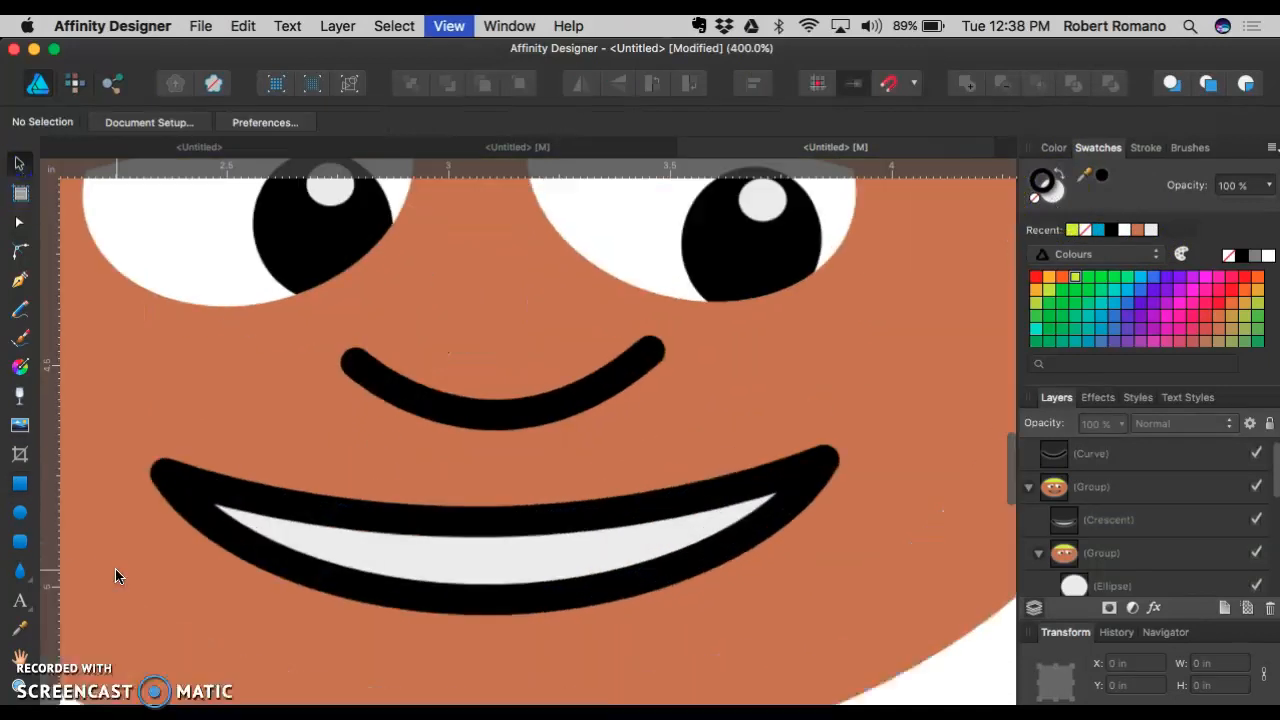
pyautogui.scroll(-3, 116, 570)
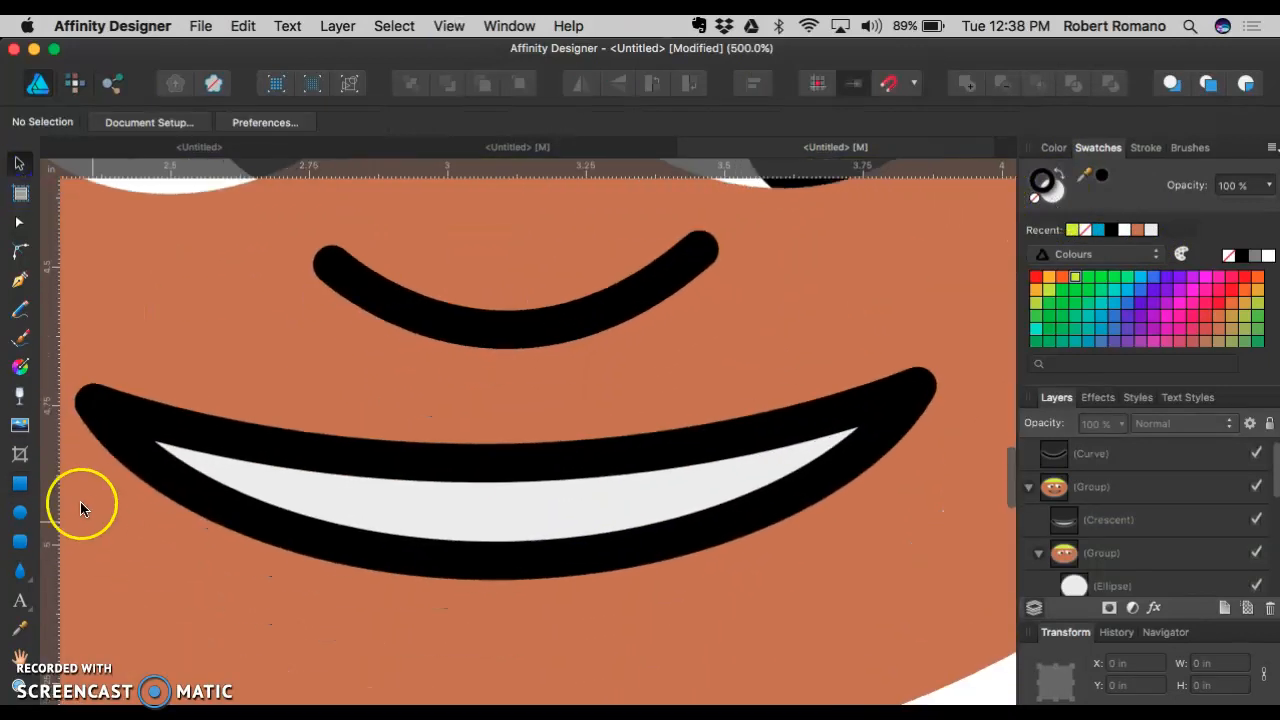
pyautogui.click(20, 280)
pyautogui.click(163, 460)
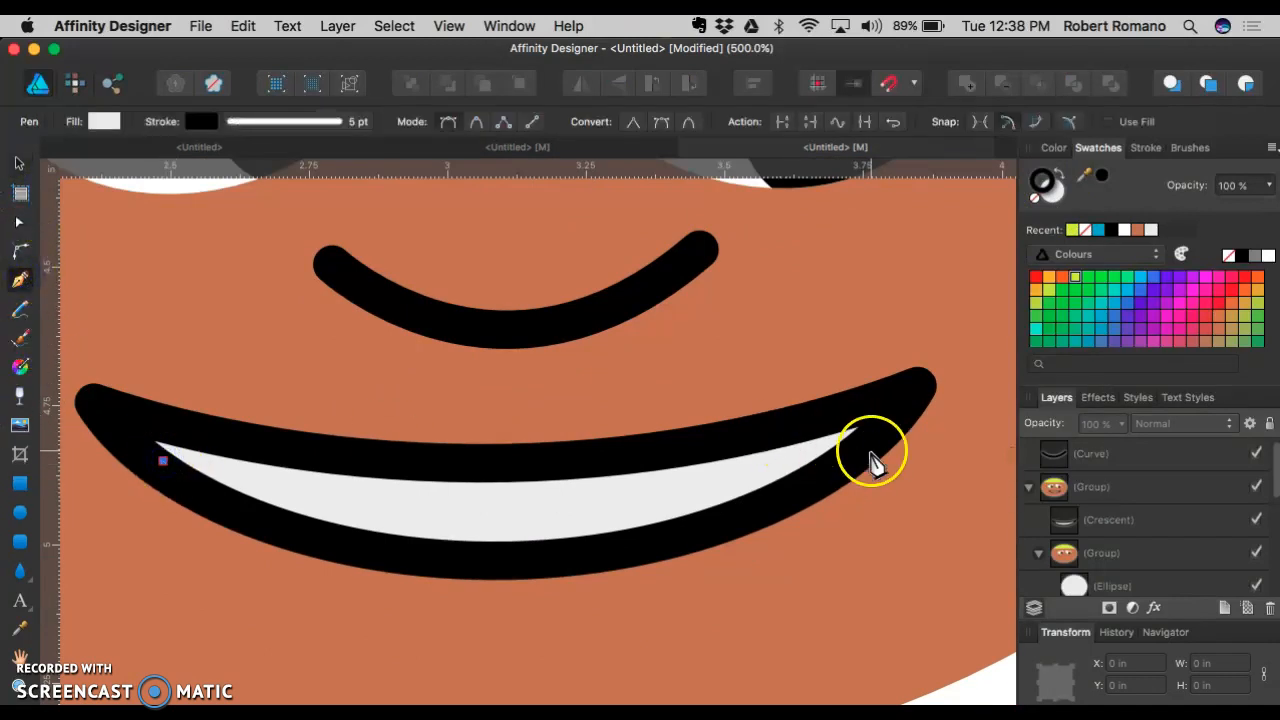
pyautogui.click(872, 461)
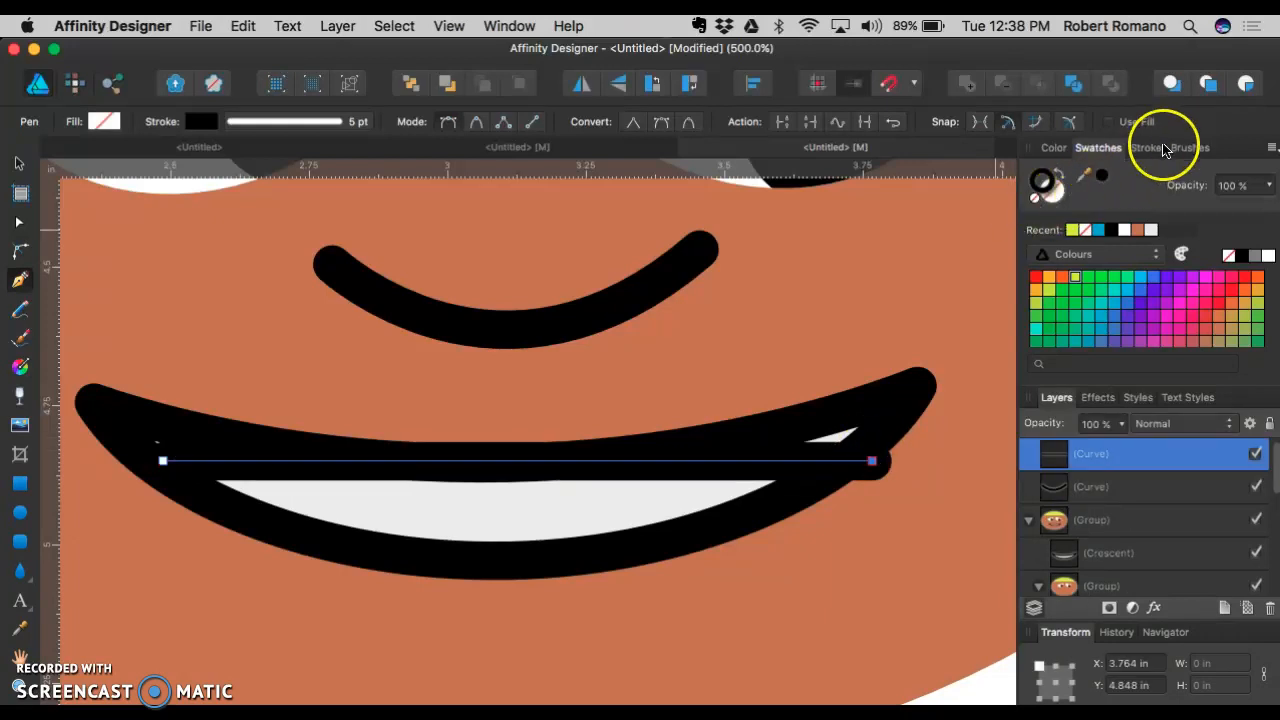
pyautogui.click(1163, 148)
pyautogui.moveTo(1114, 207); pyautogui.dragTo(1074, 207)
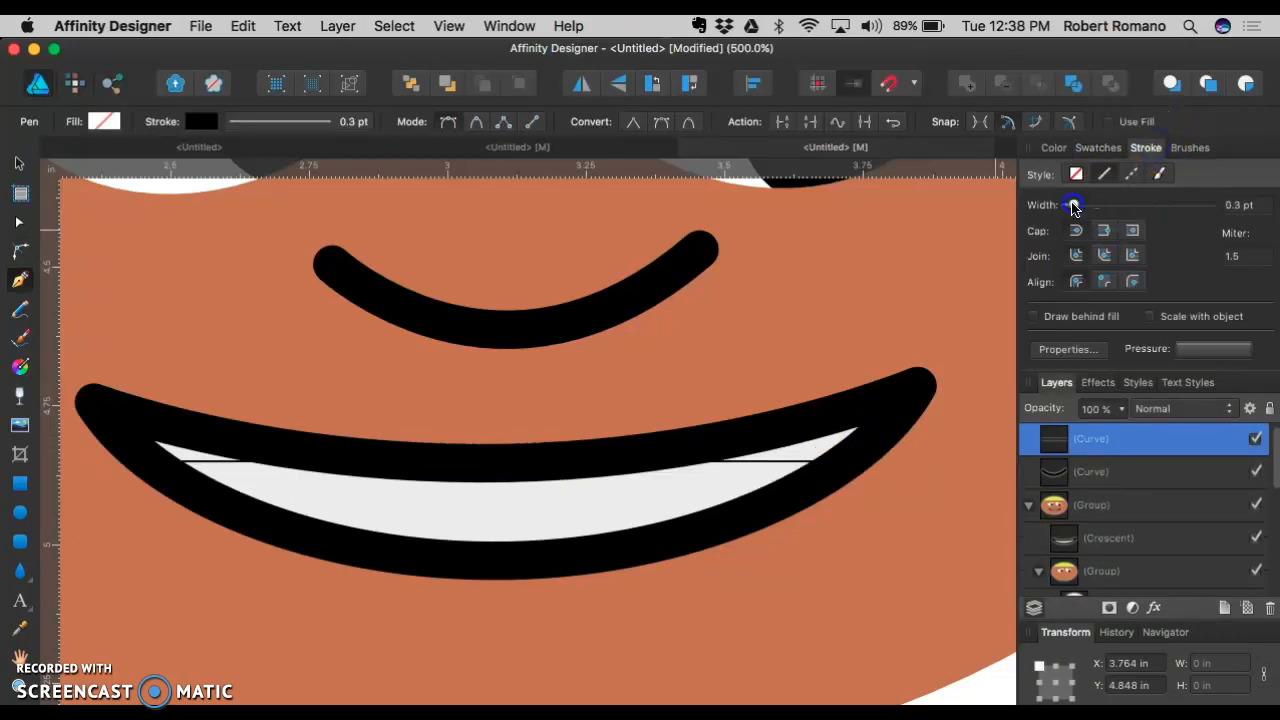
# Step: Move the horizontal tooth line down to about Y 4.9 in and shorten it to about 1.18 in to stay within the mouth outline
pyautogui.click(19, 163)
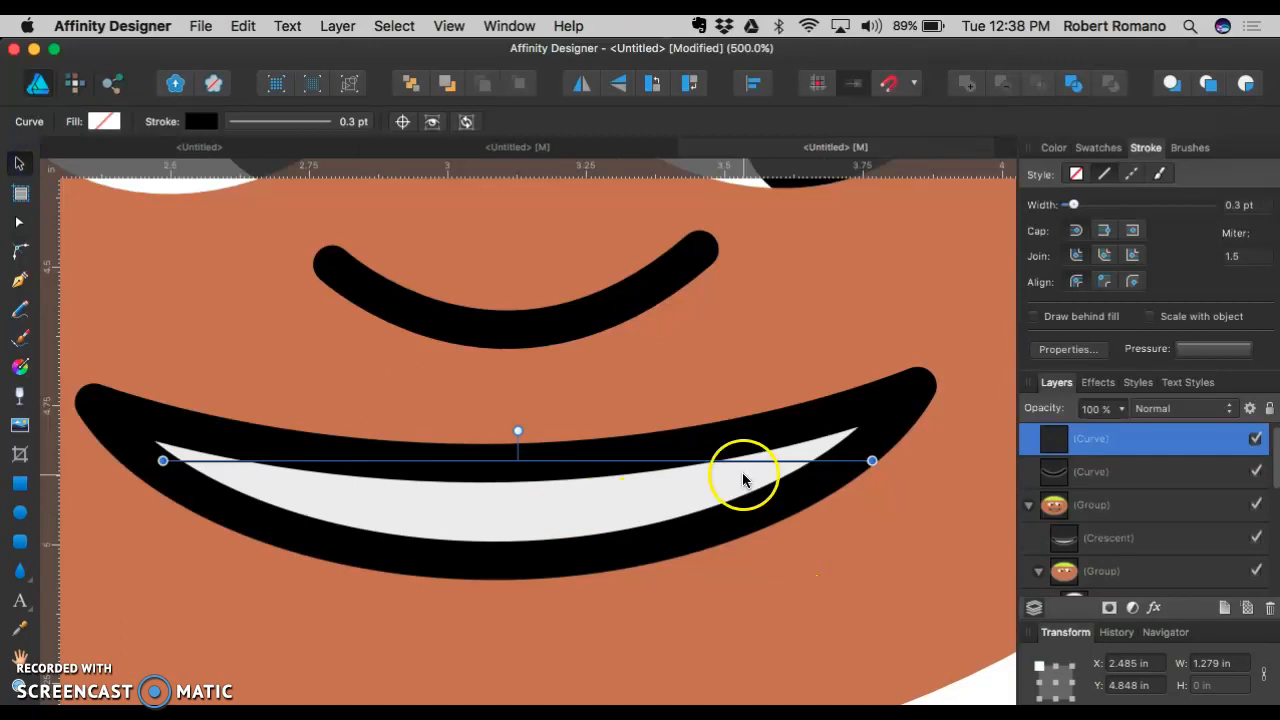
pyautogui.moveTo(735, 466)
pyautogui.mouseDown()
pyautogui.moveTo(729, 517)
pyautogui.moveTo(733, 489)
pyautogui.mouseUp()
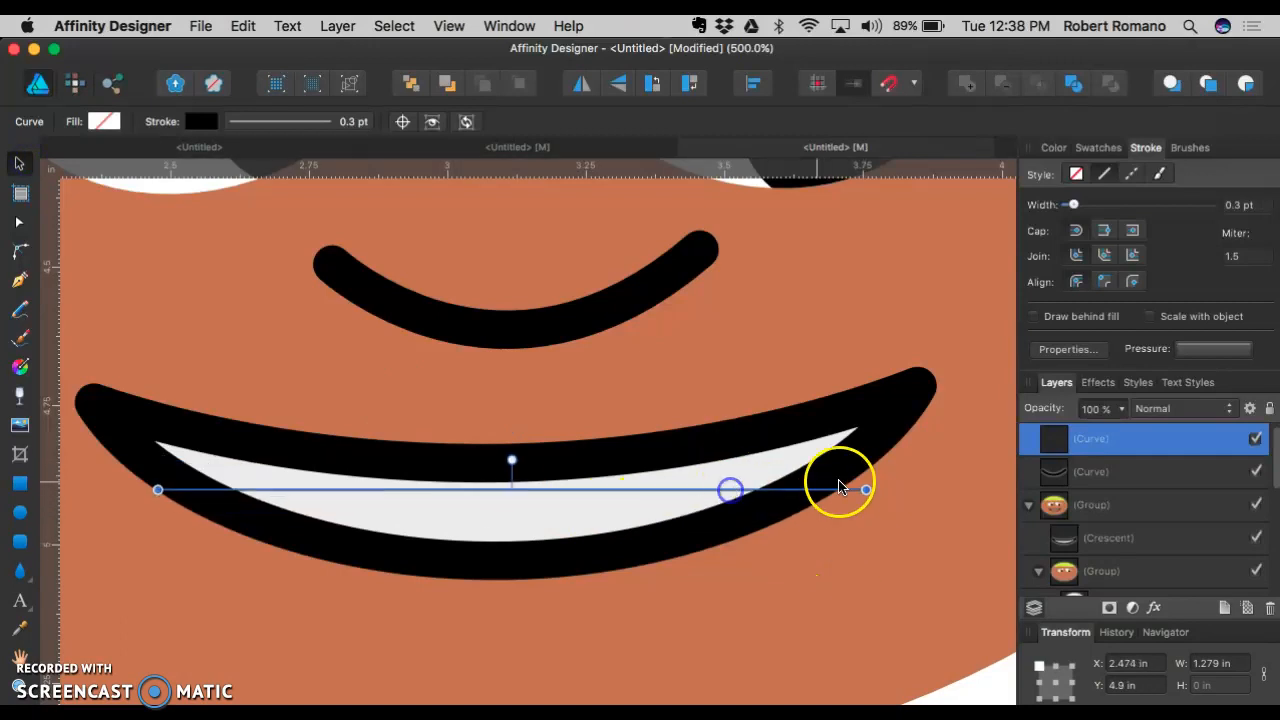
pyautogui.moveTo(863, 491); pyautogui.dragTo(810, 493)
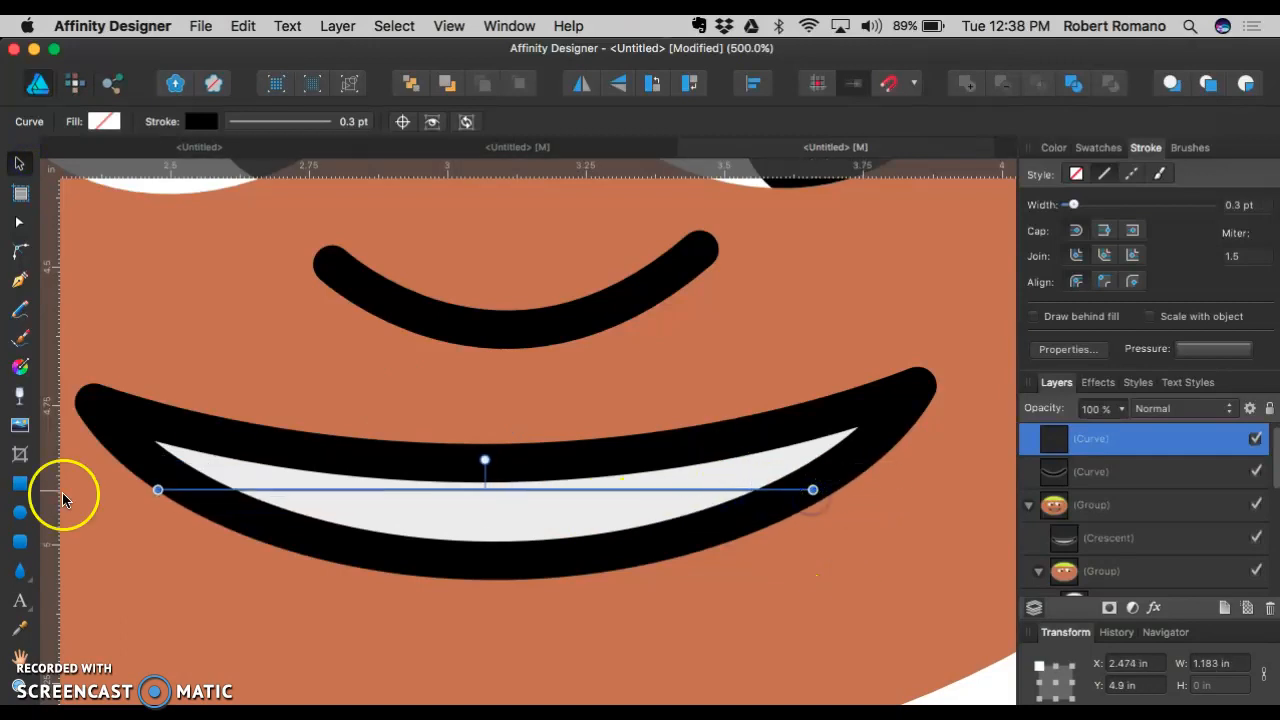
pyautogui.click(264, 555)
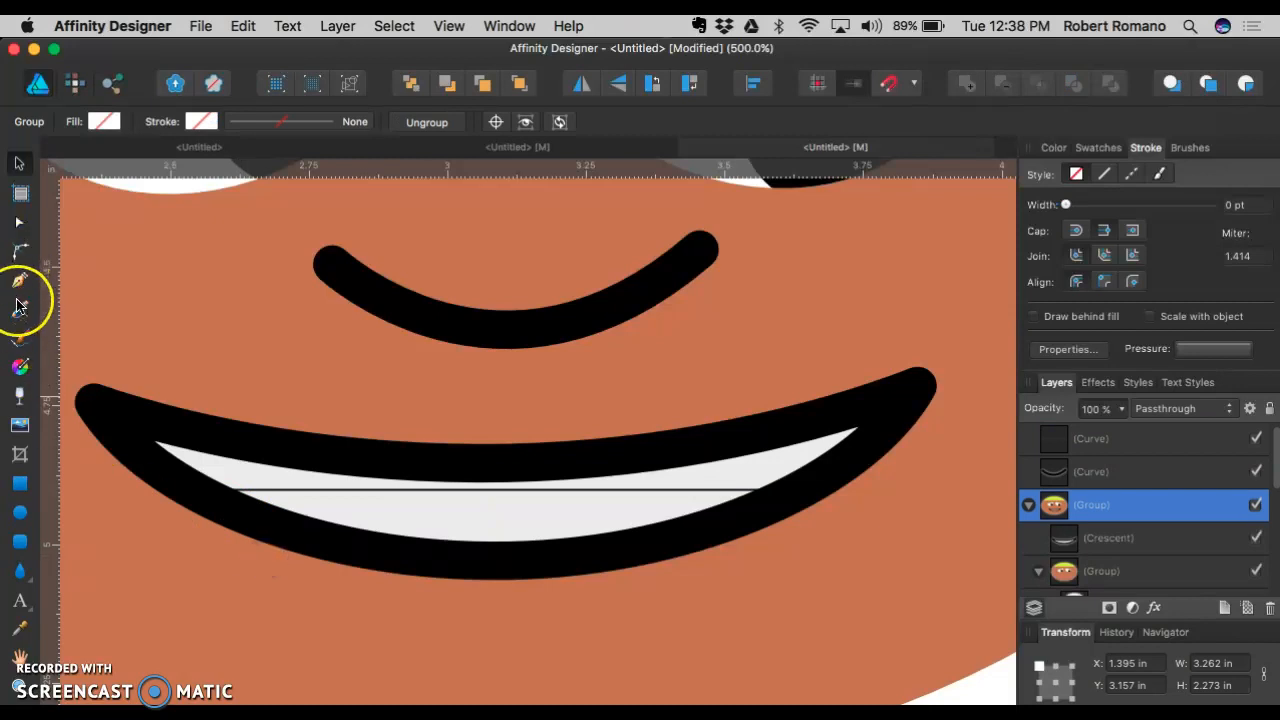
# Step: Draw a short, slightly slanted tooth divider about 0.14 in tall near the mouth's left end and place copies of it toward the middle
pyautogui.click(18, 294)
pyautogui.click(244, 441)
pyautogui.click(256, 521)
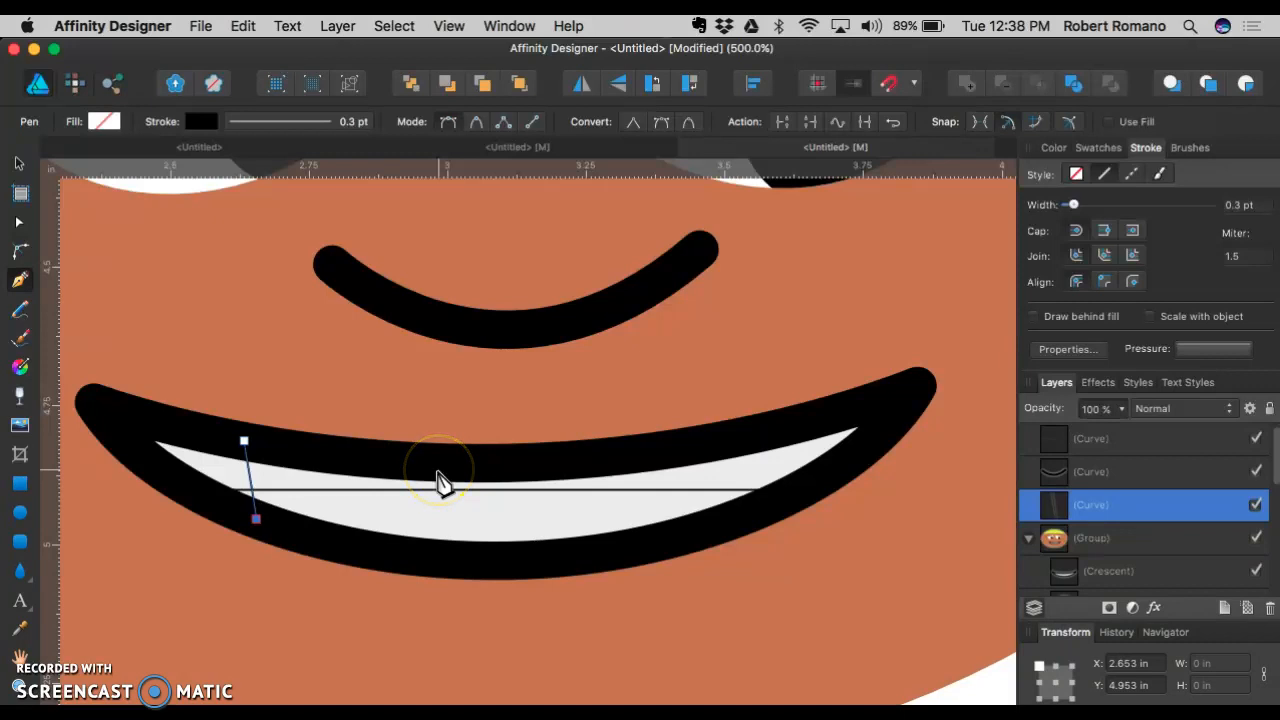
pyautogui.press('super+v')
pyautogui.click(20, 164)
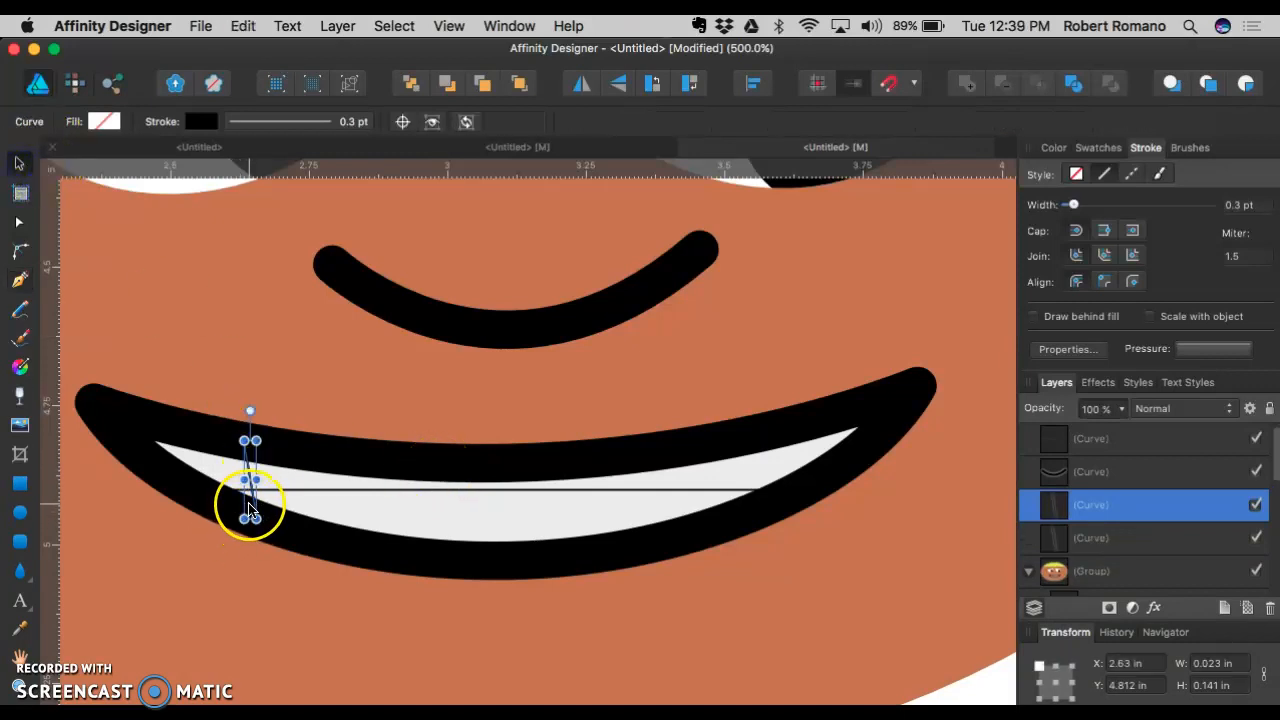
pyautogui.moveTo(253, 502); pyautogui.dragTo(499, 527)
pyautogui.press('super+v')
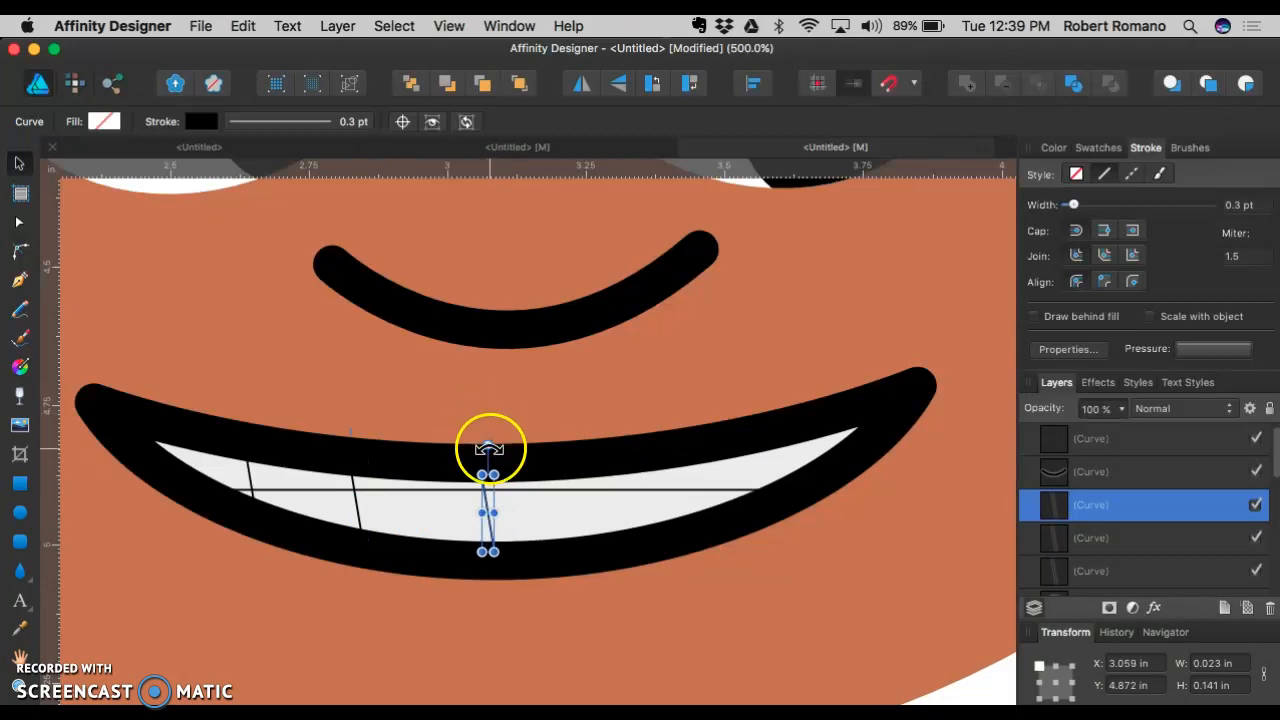
# Step: Rotate the middle tooth divider to lean the opposite way and place a matching copy farther right in the mouth
pyautogui.moveTo(497, 446); pyautogui.dragTo(541, 450)
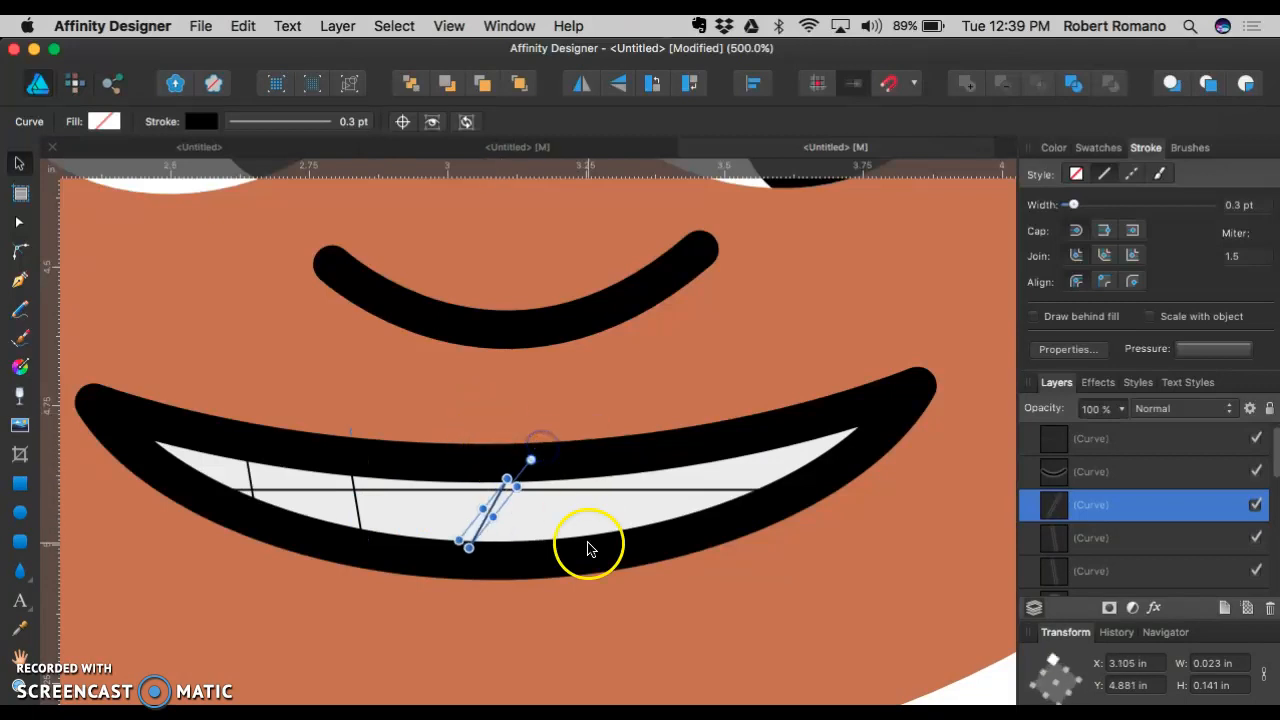
pyautogui.moveTo(506, 492); pyautogui.dragTo(630, 490)
pyautogui.click(740, 556)
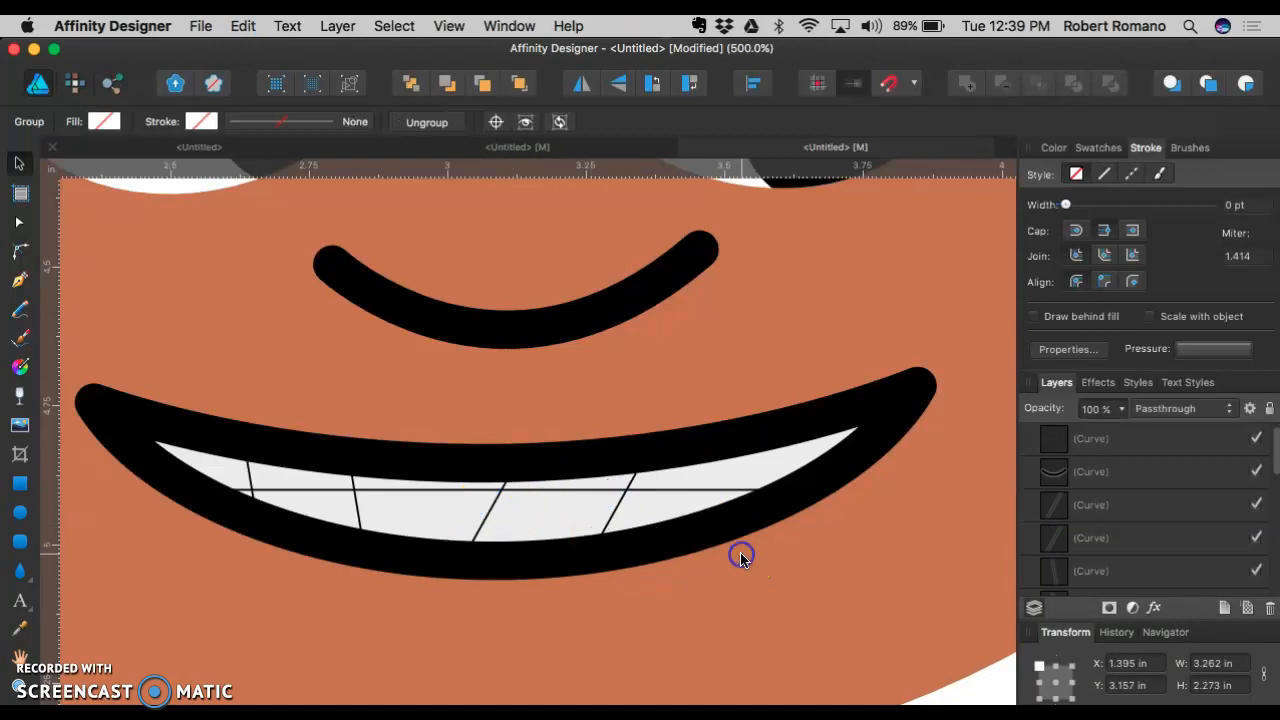
# Step: Examine the whole face with its nose, toothed smile and pigtails, and the empty page below it
pyautogui.press('super+minus')
pyautogui.press('super+minus')
pyautogui.press('super+minus')
pyautogui.press('super+minus')
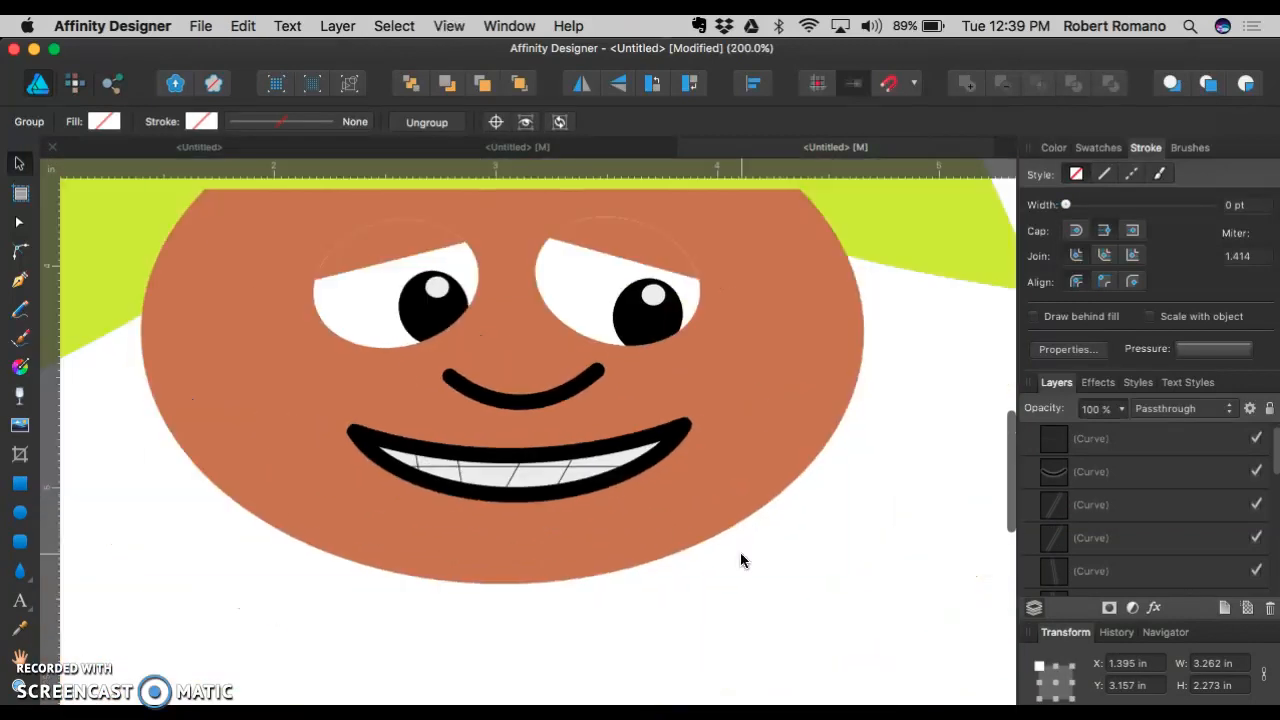
pyautogui.scroll(2, 729, 598)
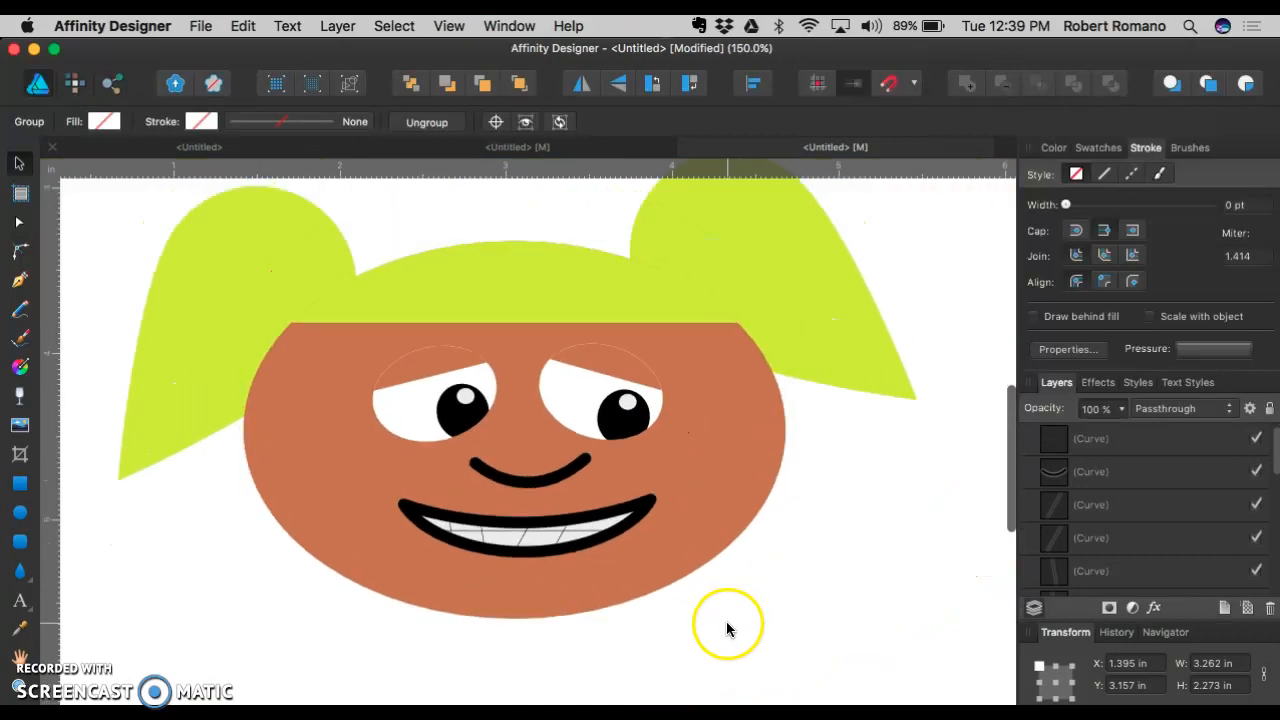
pyautogui.scroll(-3, 720, 620)
pyautogui.scroll(2, 571, 485)
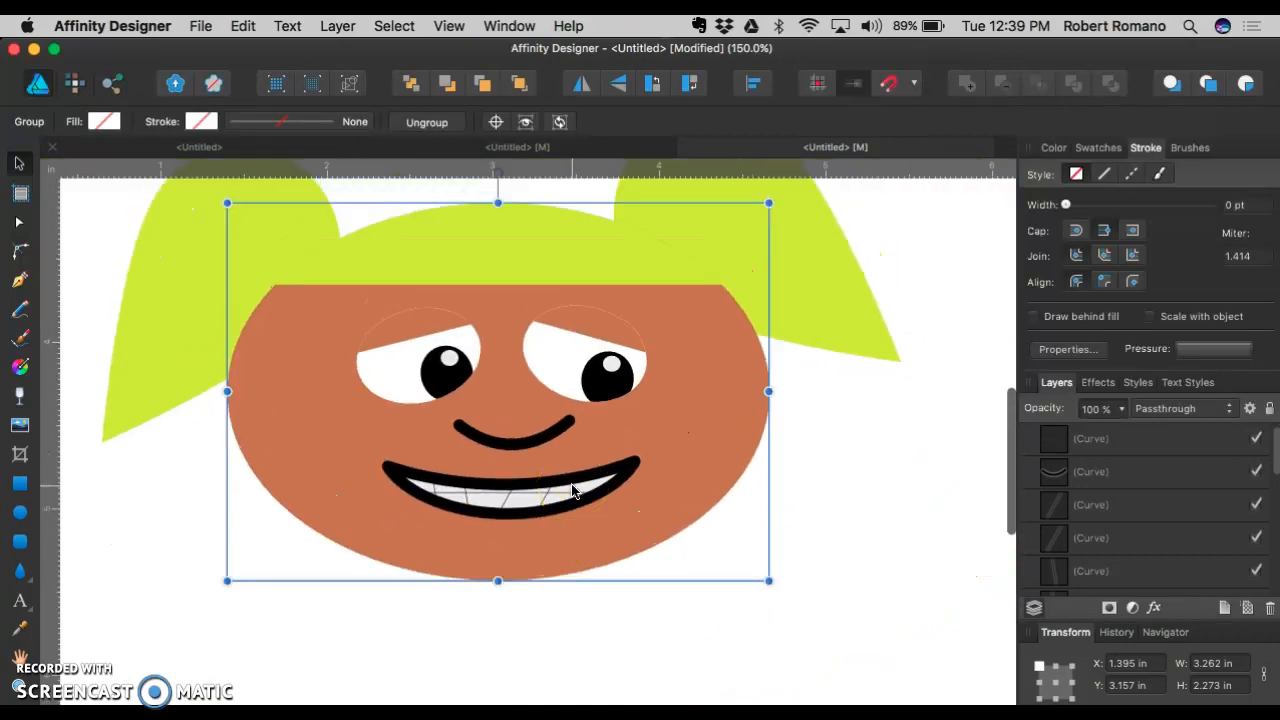
pyautogui.press('super+minus')
pyautogui.press('super+minus')
pyautogui.scroll(-3, 571, 485)
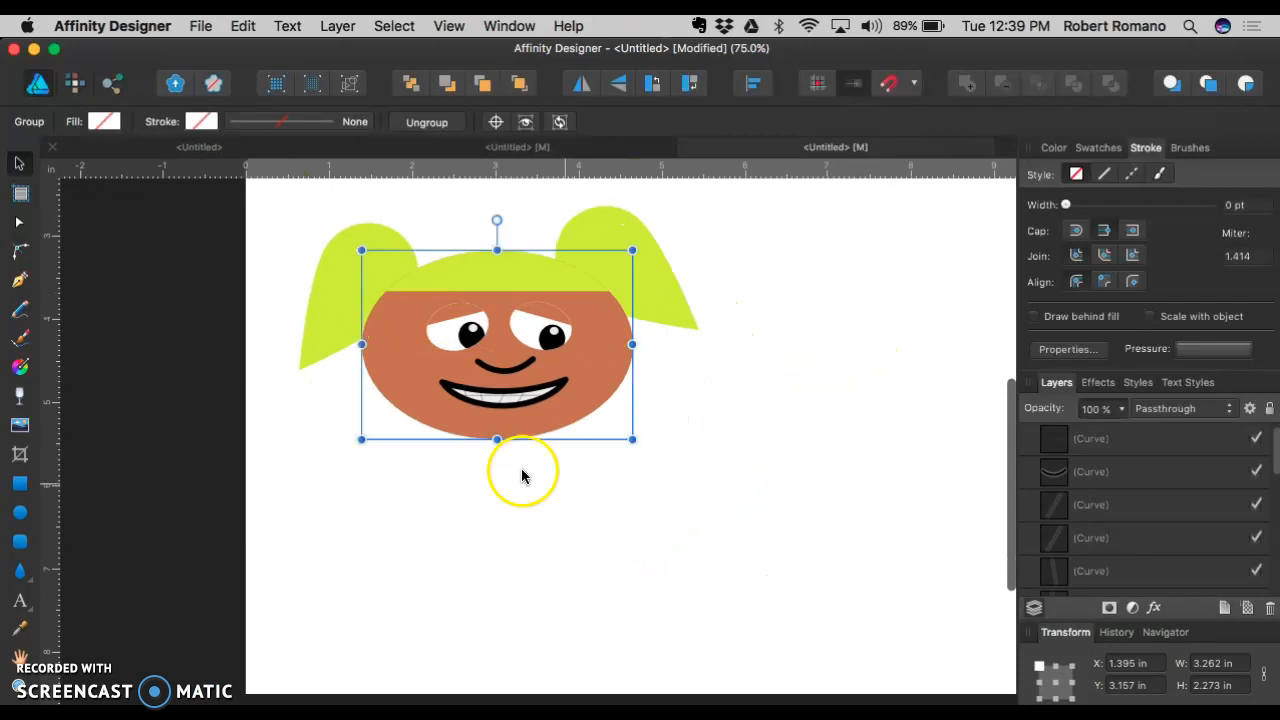
# Step: Open the list of additional basic shape tools
pyautogui.click(20, 552)
pyautogui.click(22, 578)
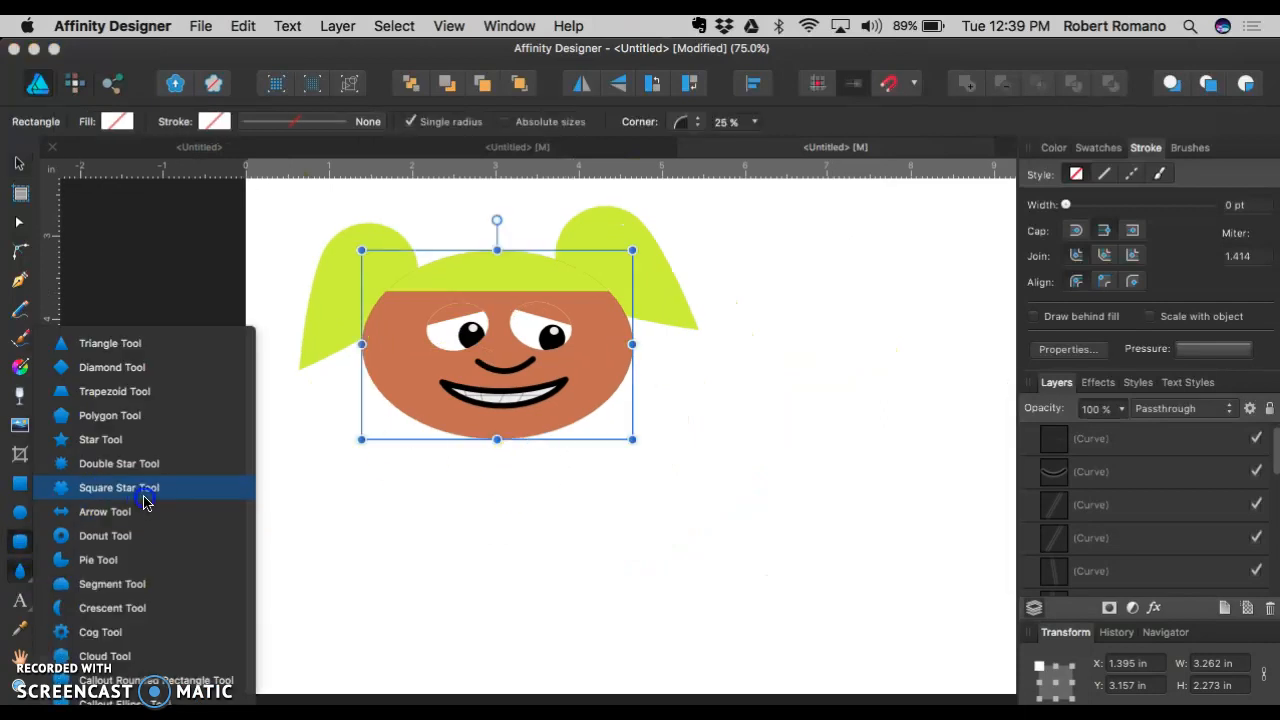